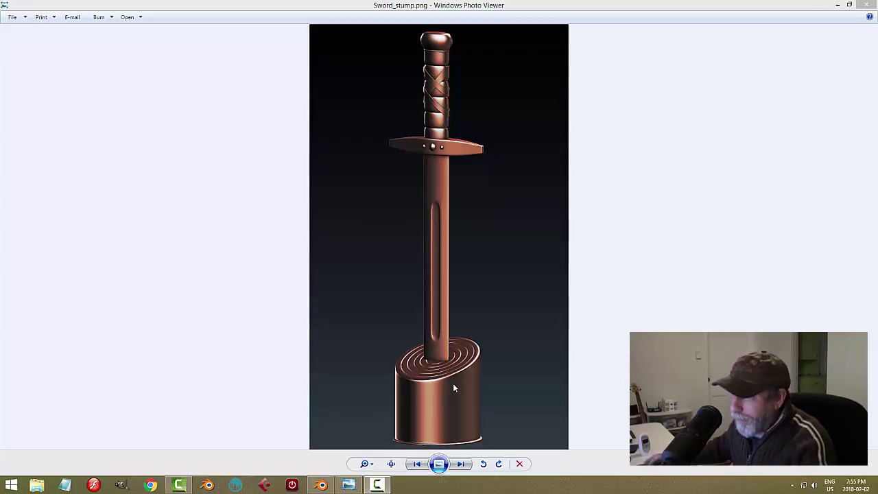
Switch to Blender and delete the camera and the lamp from the default scene.
click(320, 485)
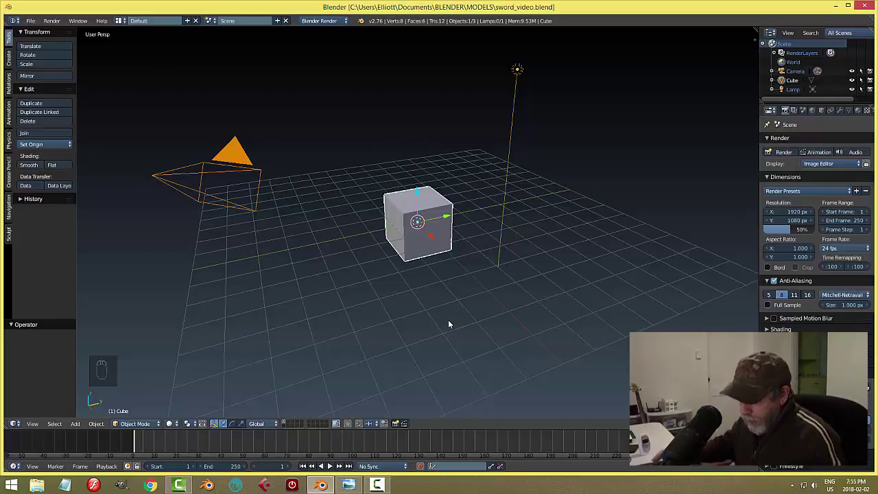
right_click(233, 152)
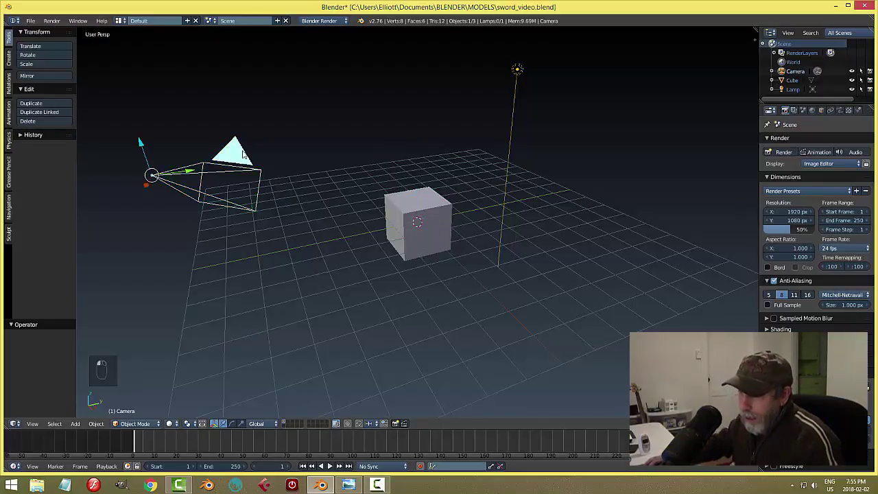
shift+right_click(518, 69)
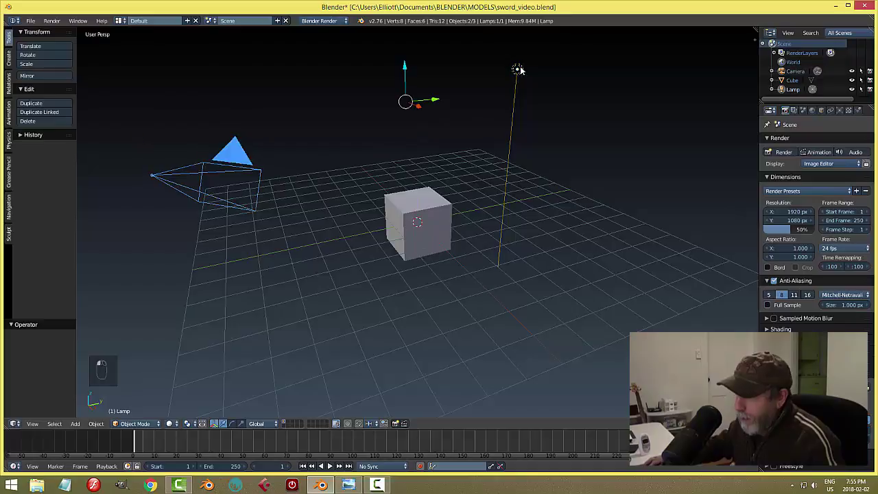
key(x)
click(548, 115)
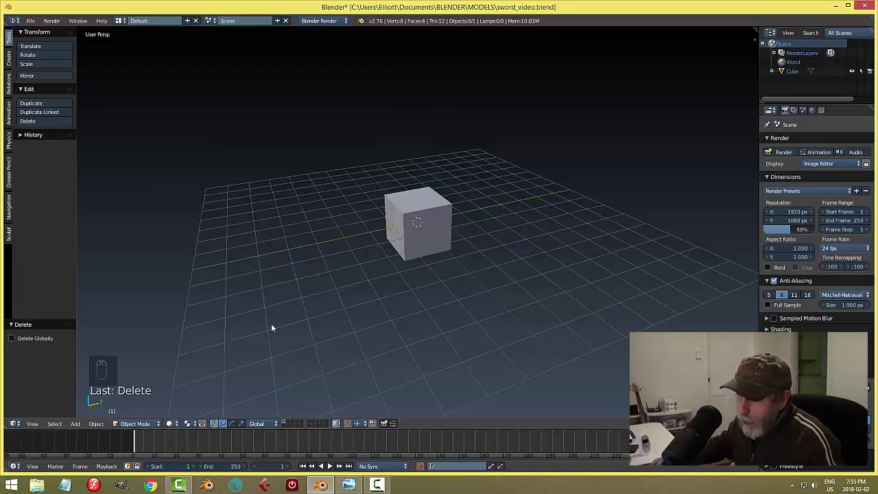
Hide the viewport's grid floor and move the cube up 1 unit along the Z axis.
right_click(414, 244)
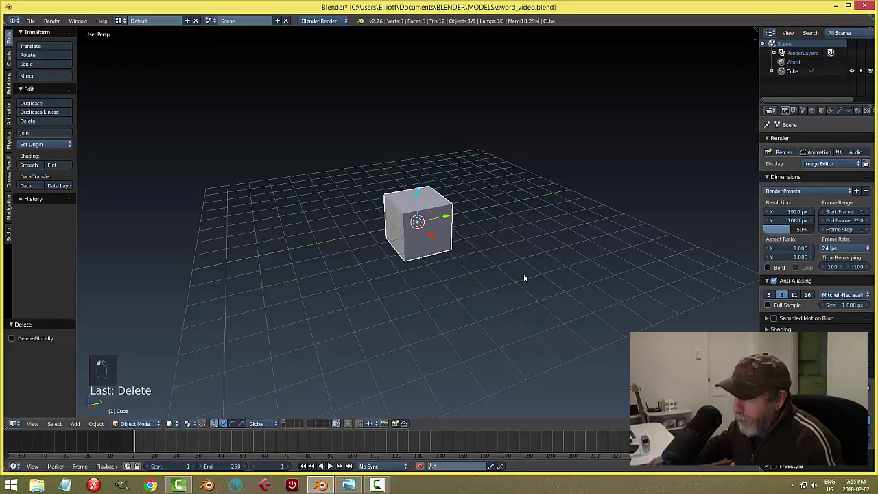
middle_drag(524, 273, 515, 265)
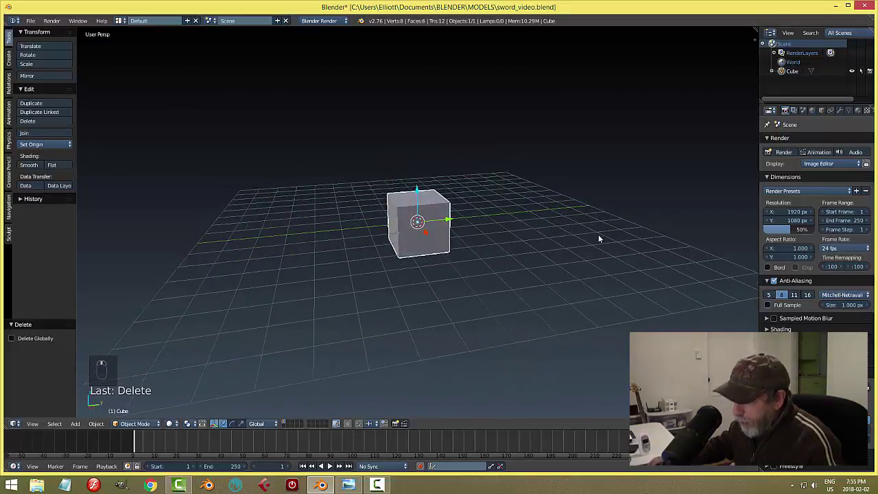
key(n)
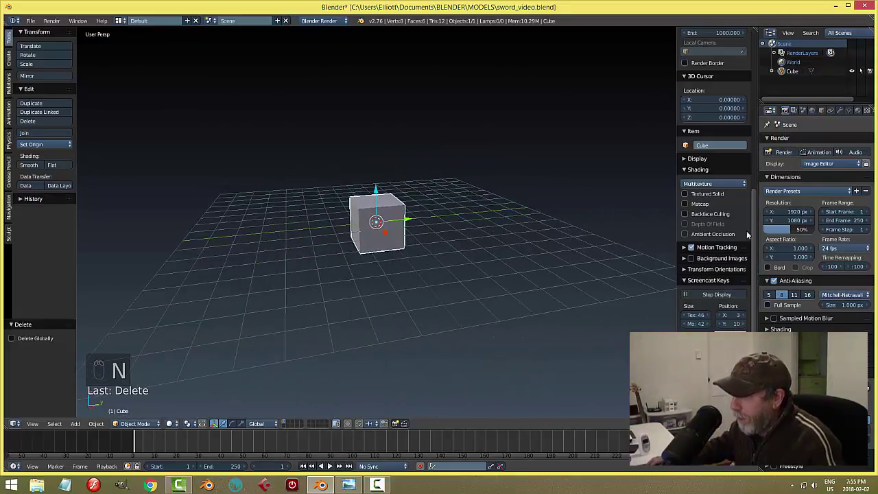
click(685, 169)
click(685, 158)
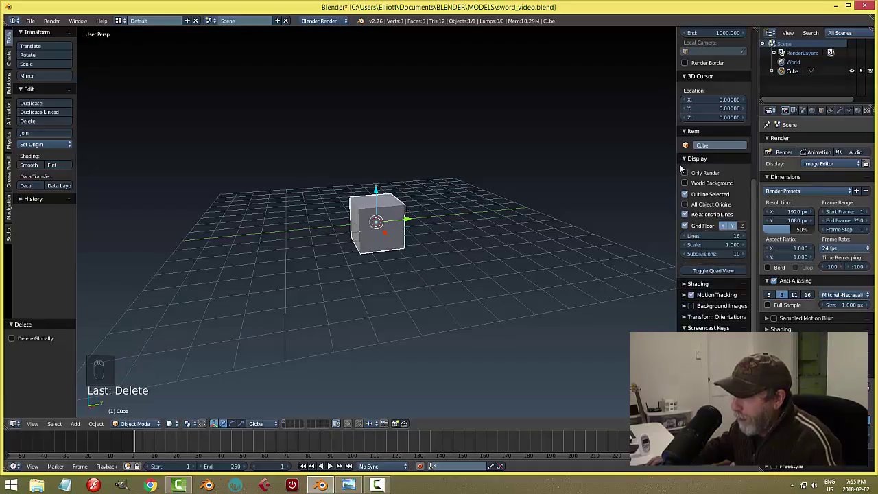
click(685, 226)
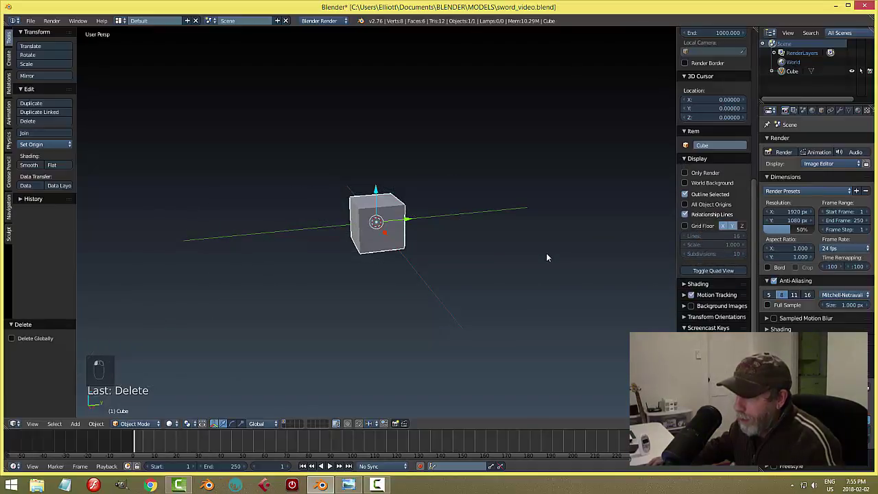
click(375, 190)
click(376, 169)
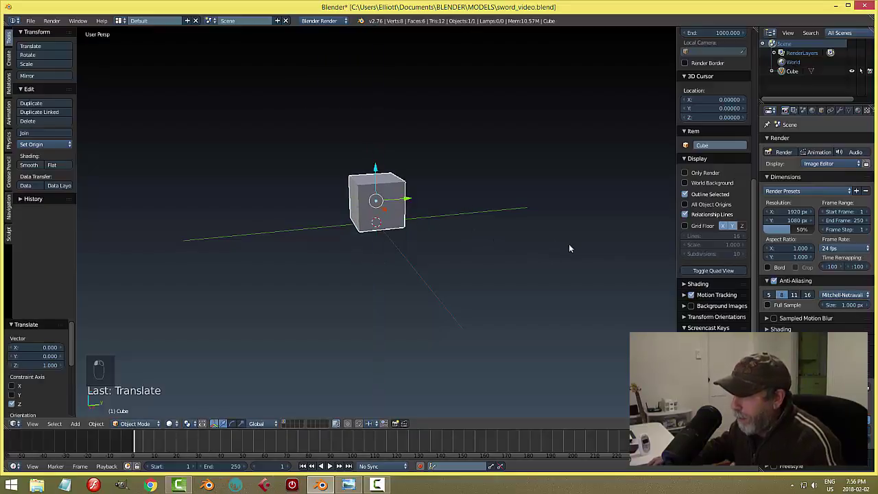
Enable Matcap viewport shading with ambient occlusion and choose the silver metallic matcap.
click(684, 159)
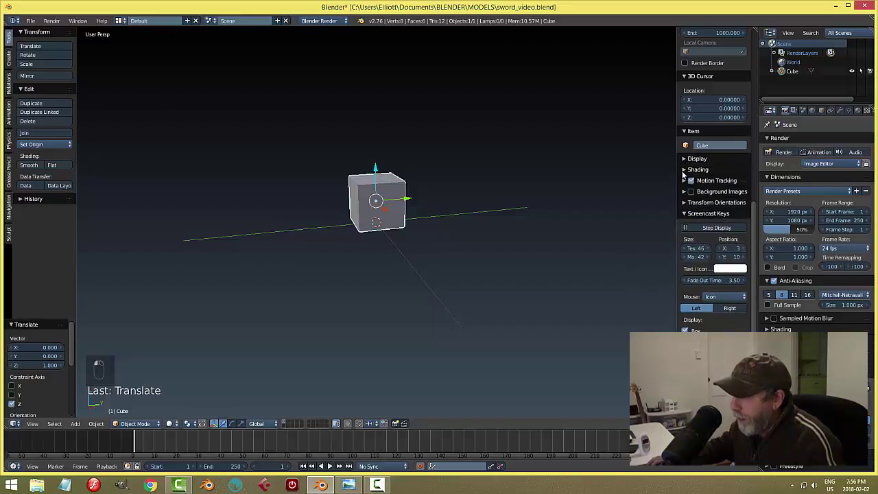
click(684, 170)
click(696, 205)
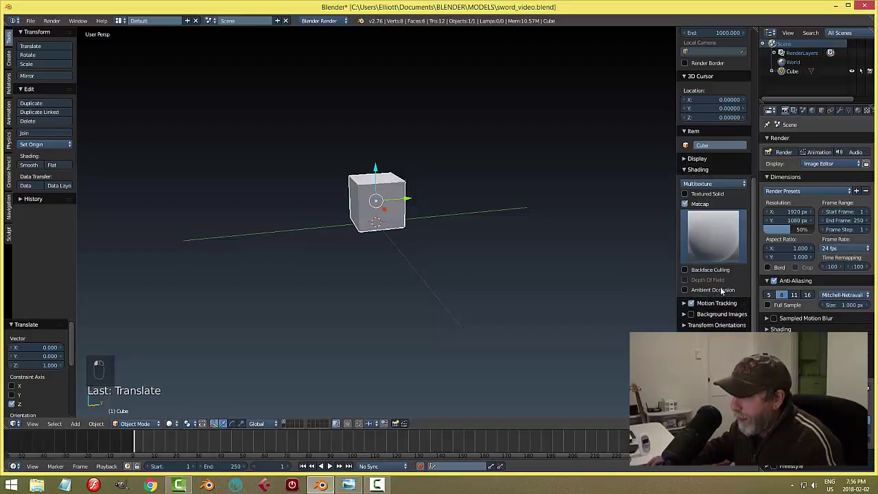
click(714, 290)
click(714, 237)
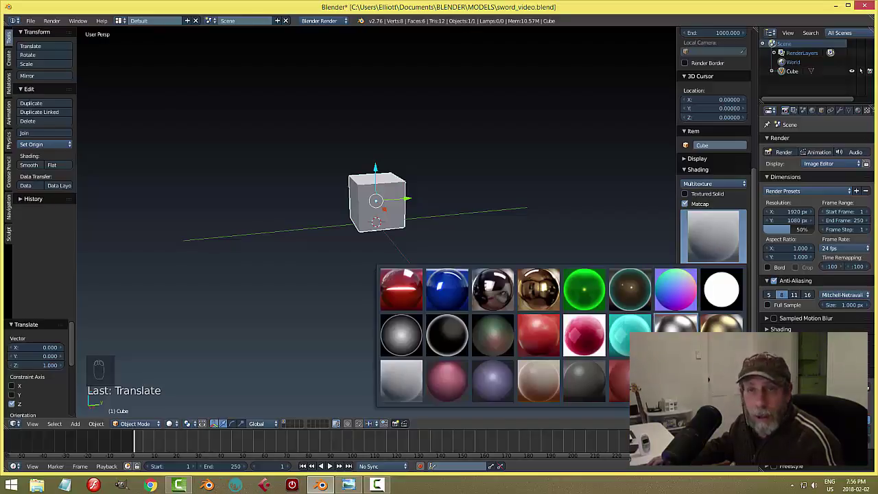
click(671, 330)
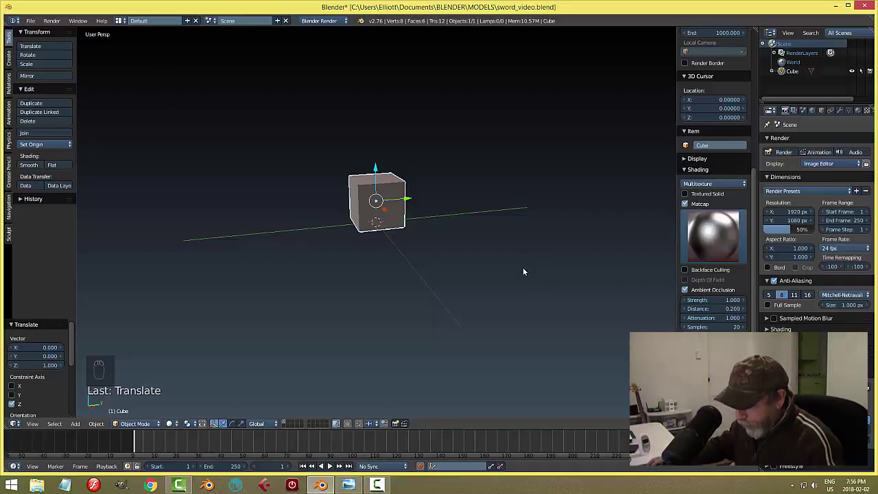
key(n)
In front orthographic view, scale the cube along Z to about 0.187 and move it down about 0.765 units.
middle_drag(556, 209, 541, 224)
key(KP_1)
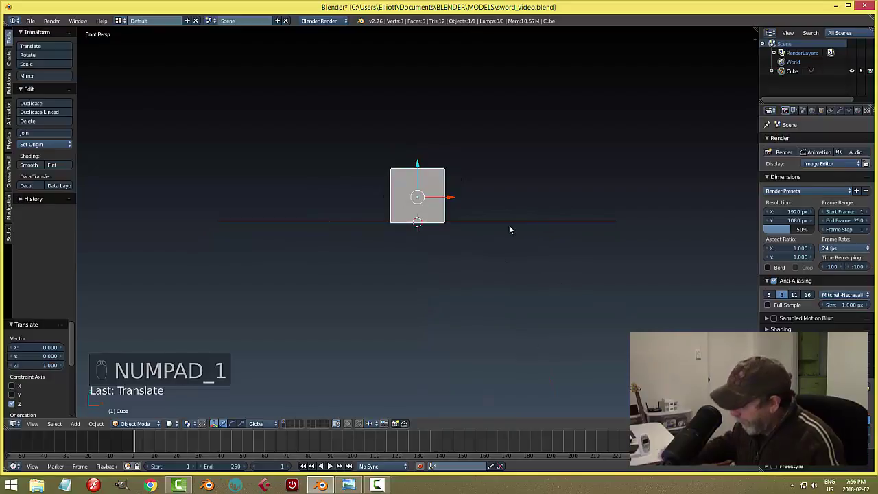
key(KP_5)
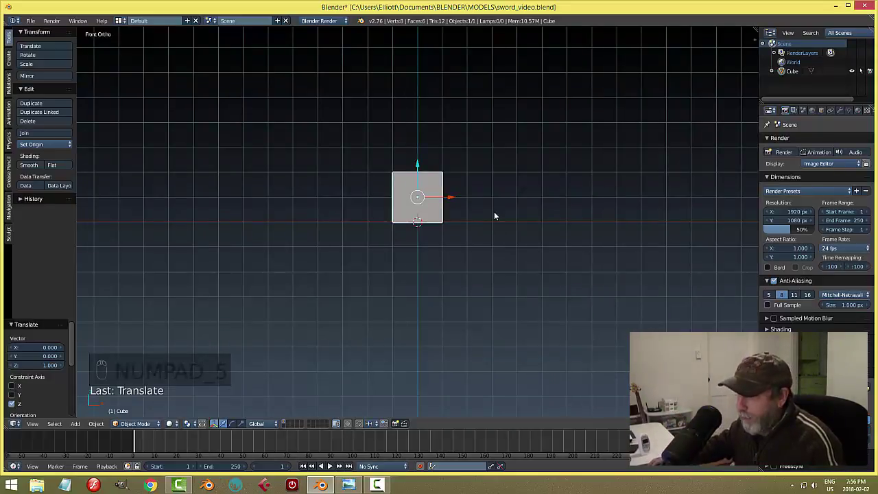
scroll(497, 199, up, 2)
shift+middle_drag(501, 225, 497, 222)
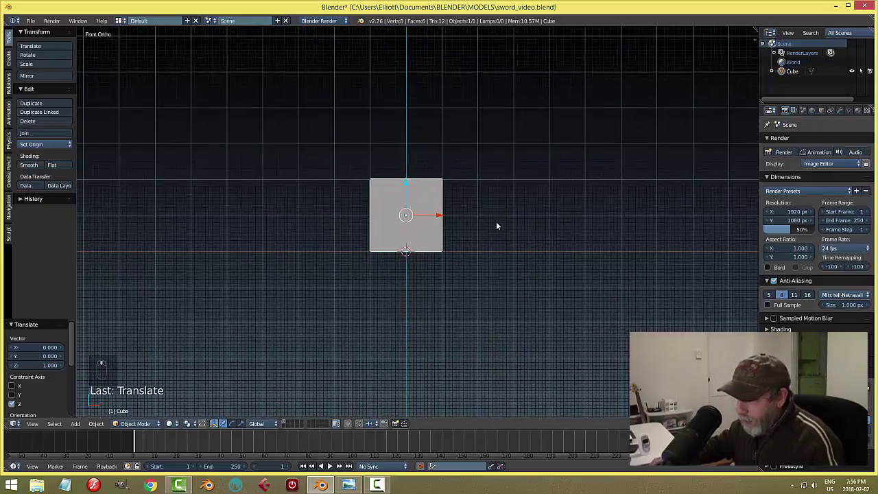
key(s)
key(z)
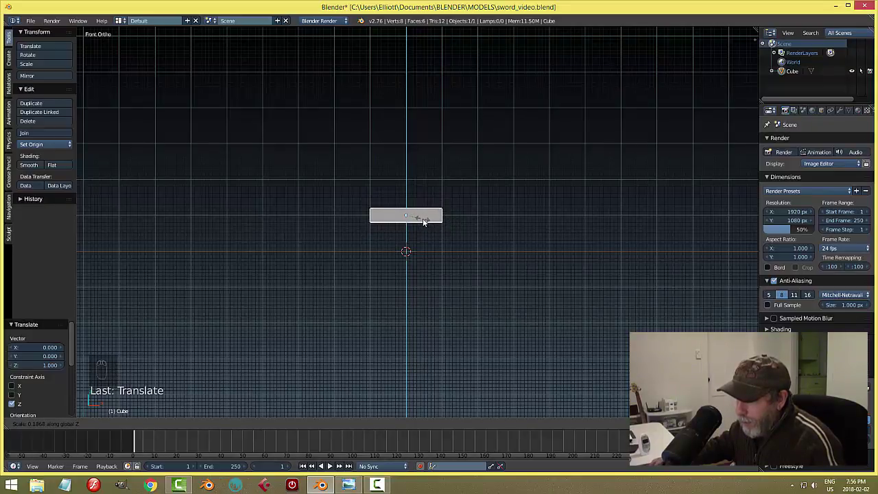
click(424, 221)
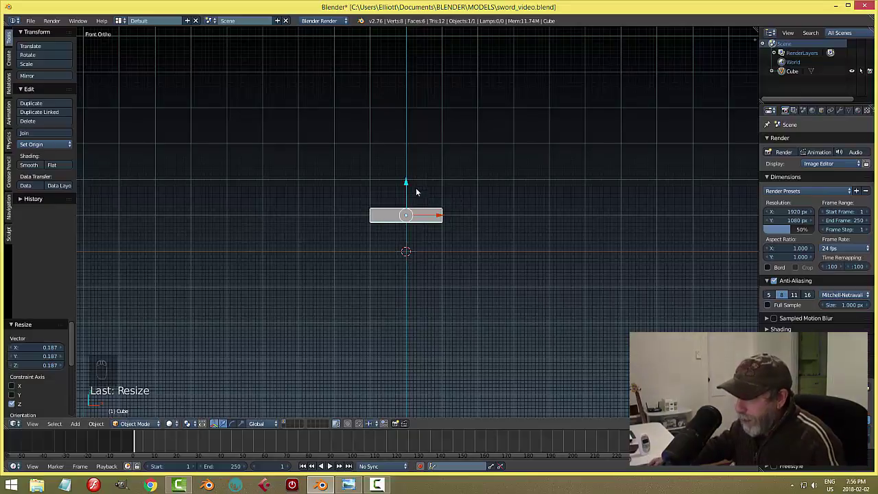
drag(408, 182, 406, 212)
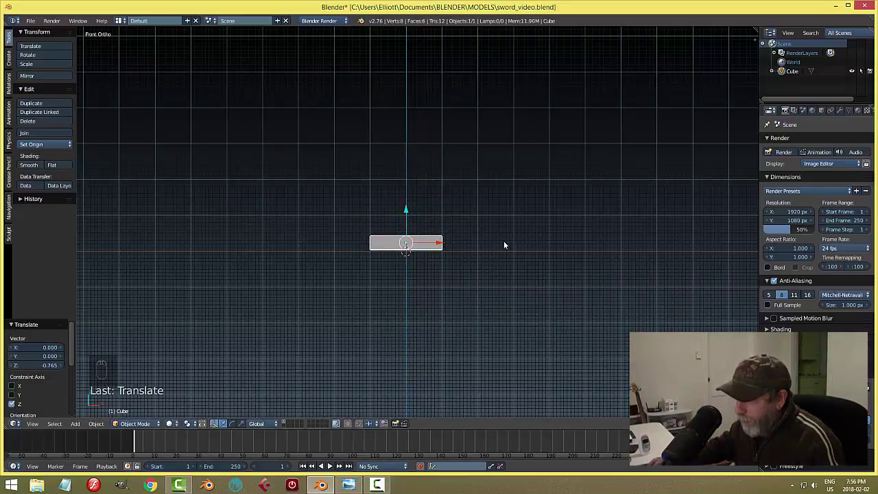
Switch to the top view and put the flattened cube into Edit Mode.
key(KP_7)
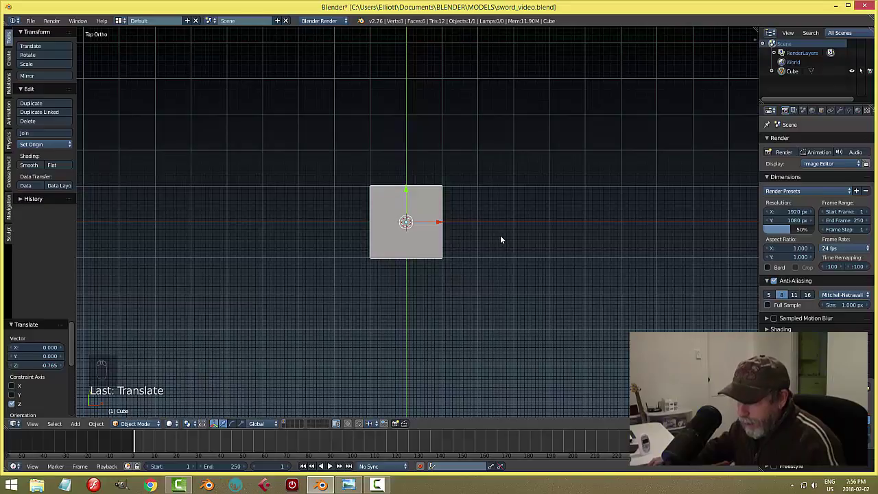
click(136, 423)
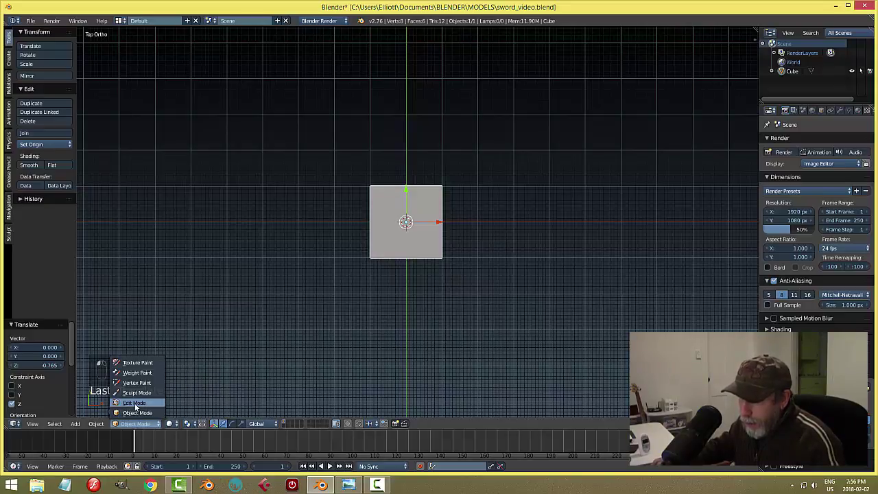
click(130, 405)
key(Tab)
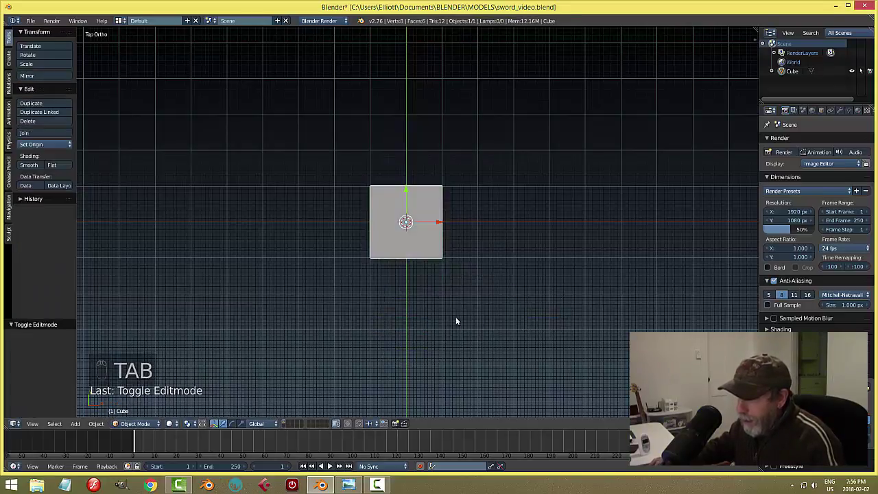
key(Tab)
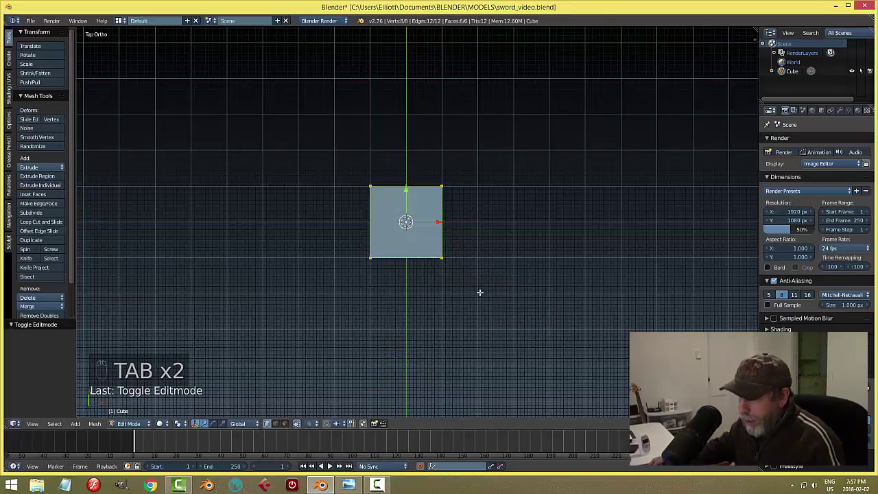
Deselect all geometry and add two evenly spaced, unslid loop cuts across the block, running parallel to the Y axis.
key(a)
scroll(479, 292, up, 3)
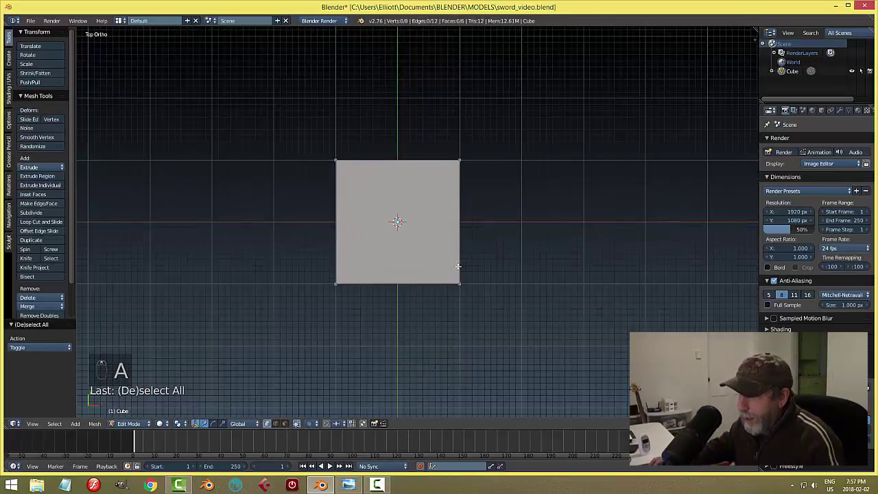
scroll(457, 264, up, 1)
scroll(455, 262, down, 1)
scroll(453, 261, up, 1)
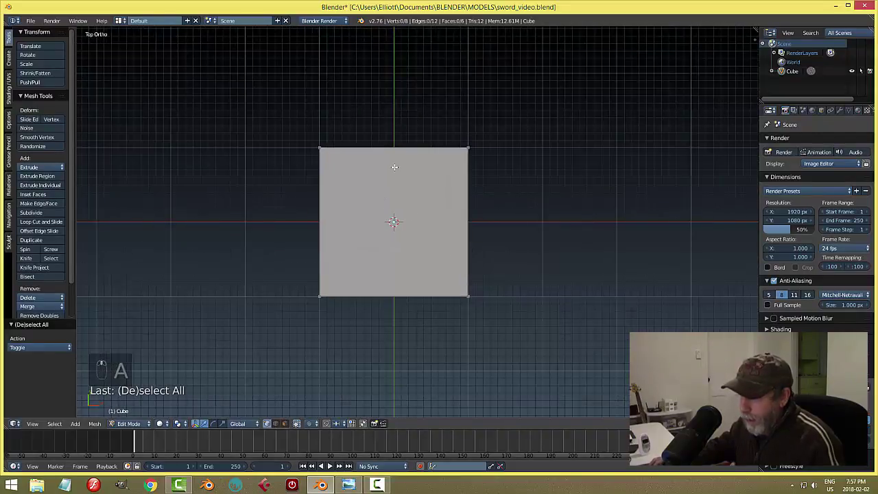
key(ctrl+r)
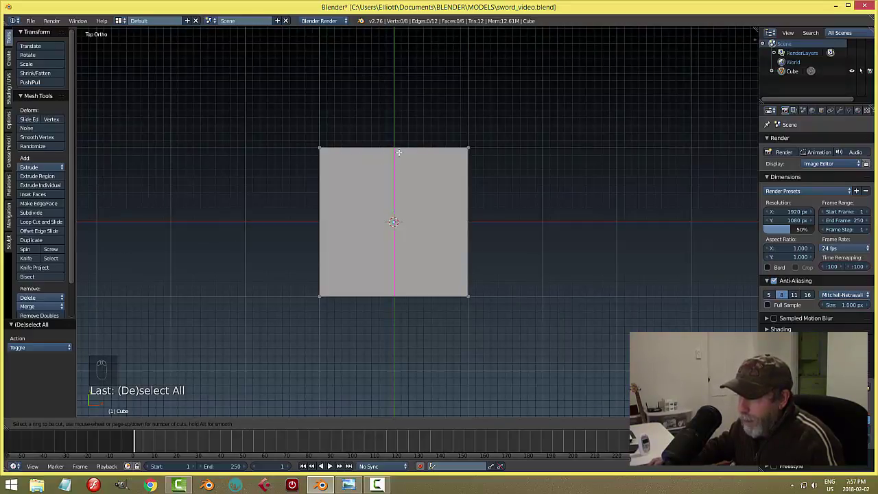
scroll(399, 152, up, 1)
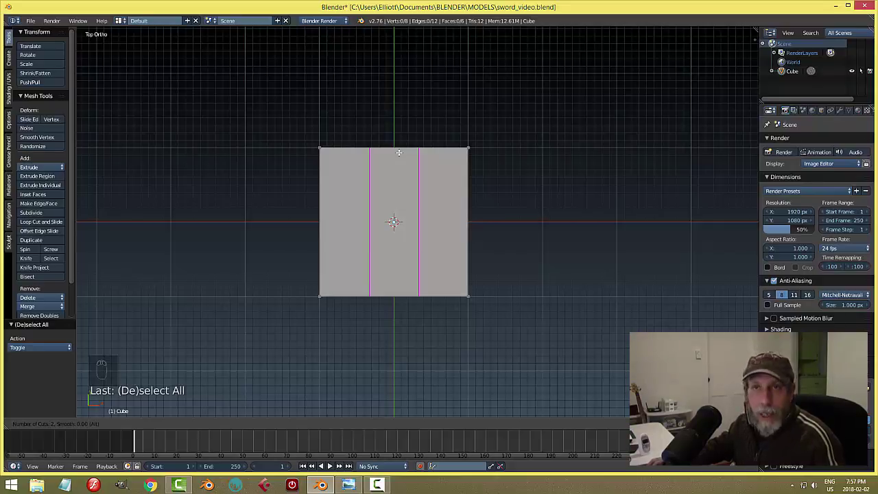
click(398, 152)
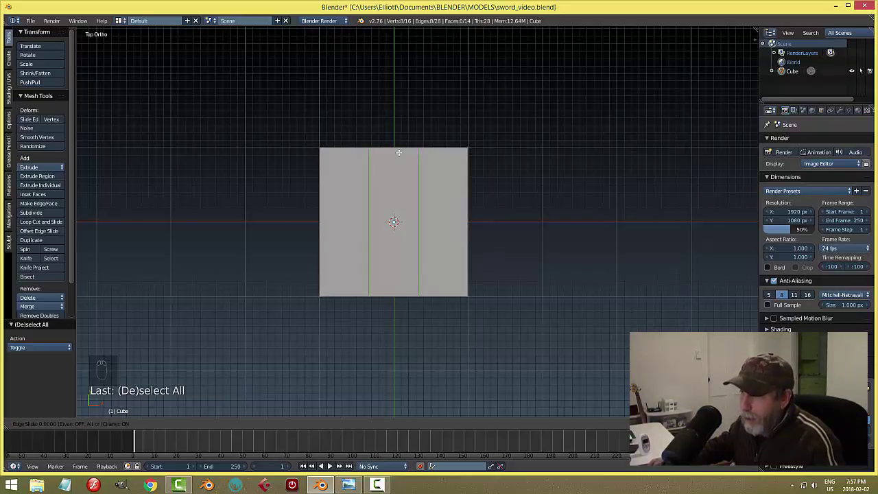
click(399, 153)
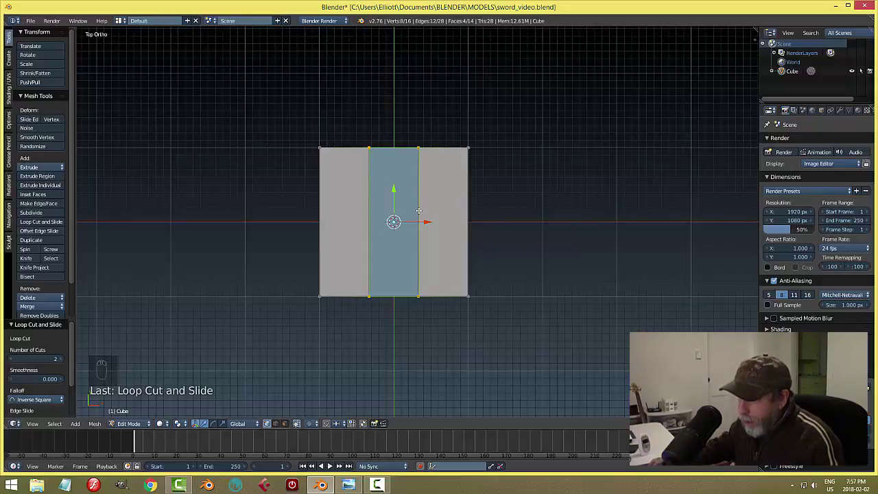
Deselect the new loop cuts and set the mesh select mode to Edge.
key(a)
key(ctrl+Tab)
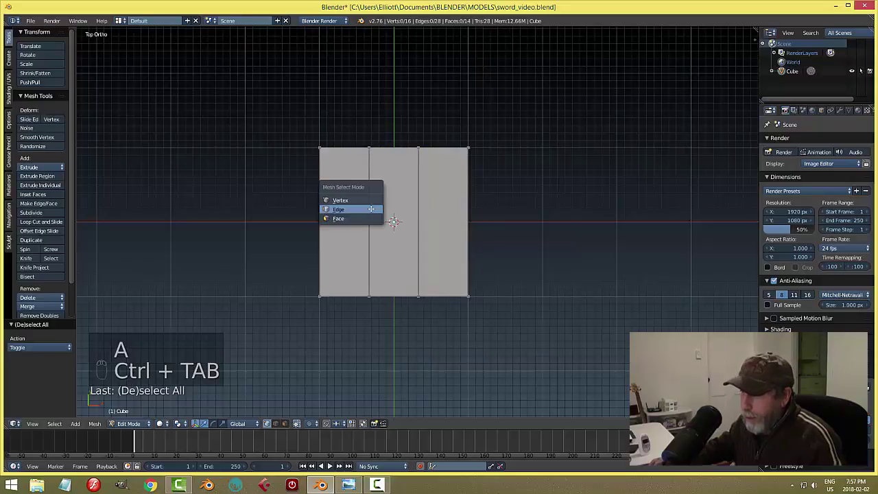
click(371, 209)
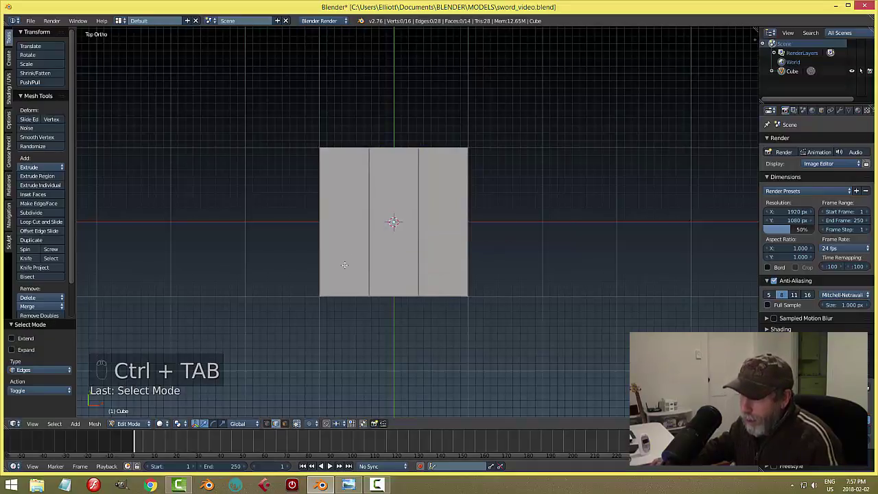
alt+right_click(368, 204)
middle_drag(392, 336, 375, 272)
key(a)
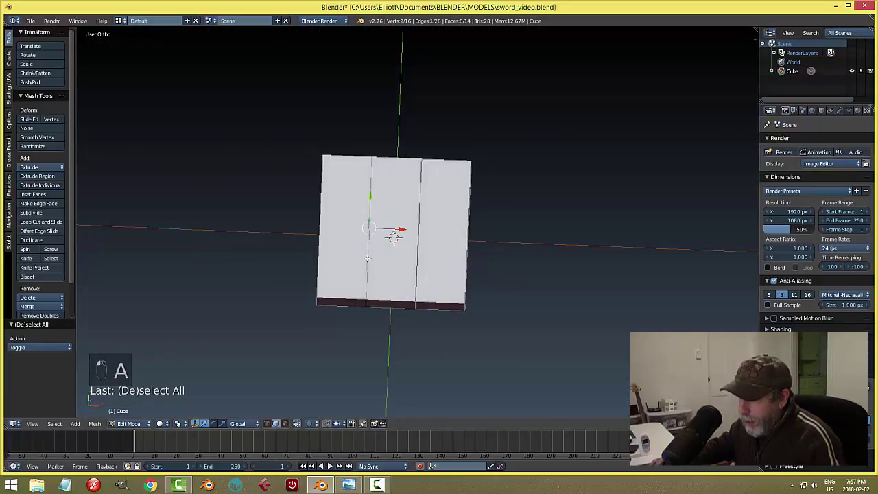
middle_drag(395, 307, 389, 282)
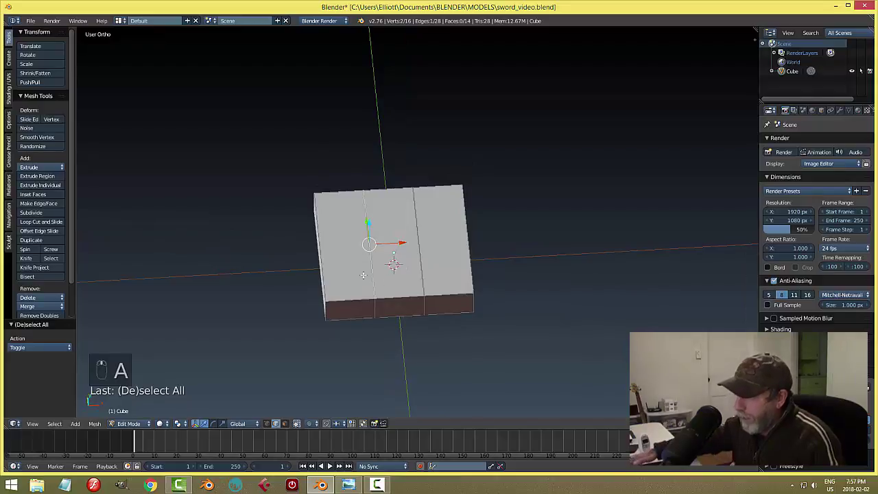
key(a)
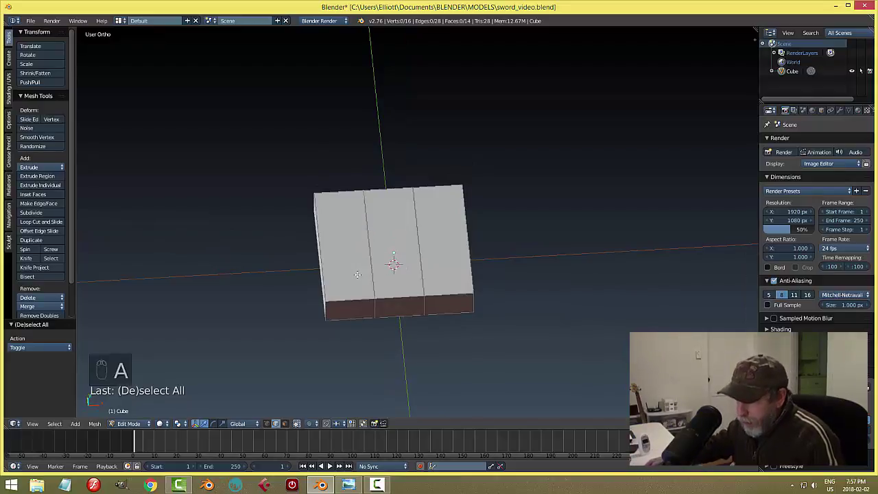
Select both inner edge loops, scale them along X to about 0.72 in top view, and deselect everything.
alt+right_click(360, 274)
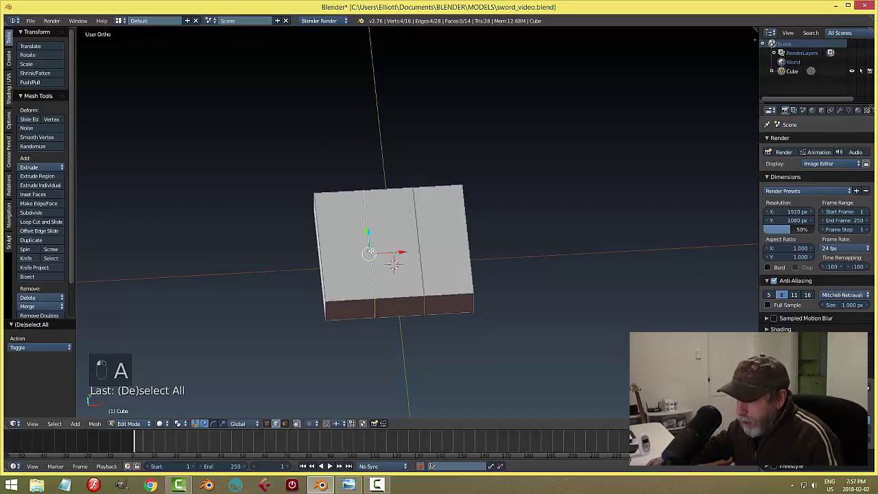
alt+shift+right_click(429, 231)
key(KP_7)
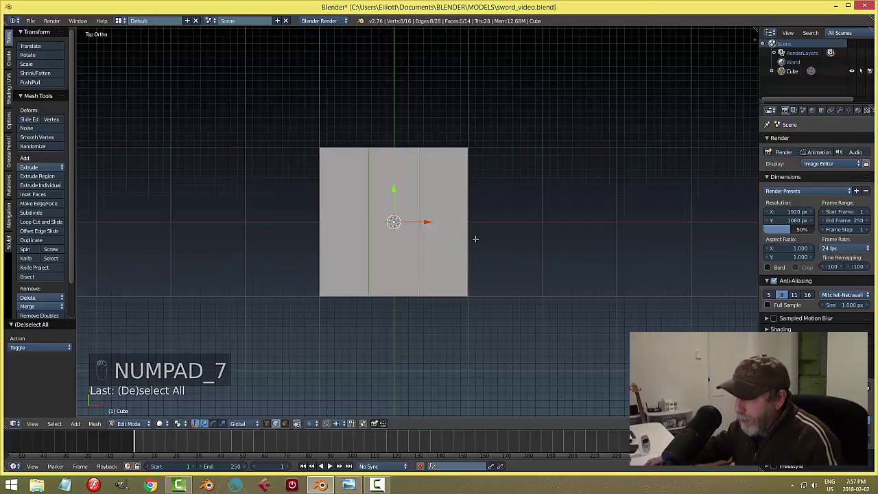
key(s)
key(x)
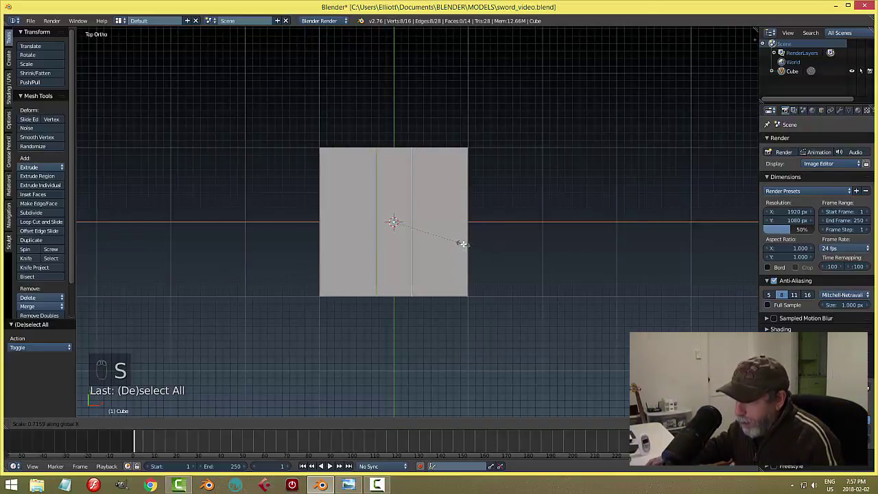
click(459, 243)
key(a)
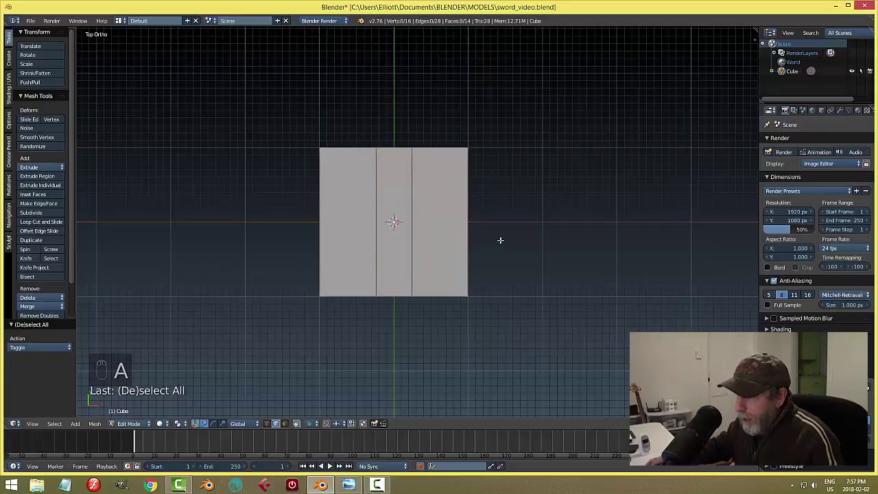
Show the block in wireframe from the top view and set the mesh select mode to Vertex.
middle_drag(500, 239, 483, 219)
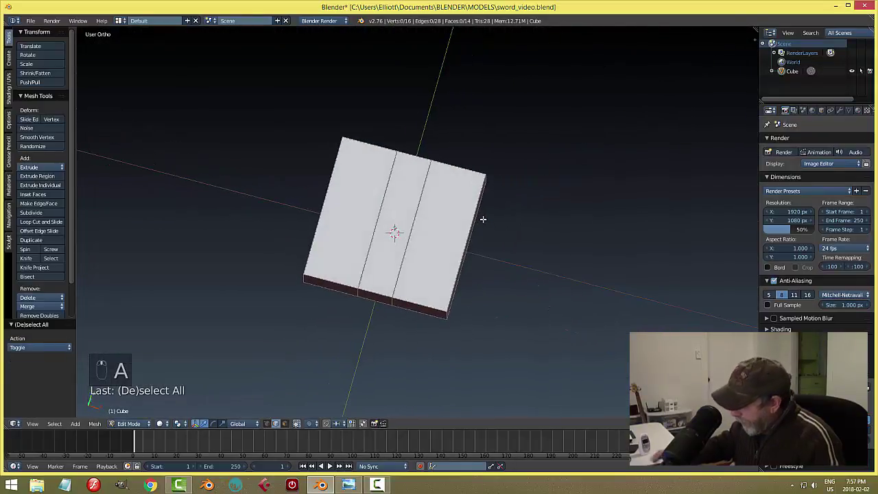
key(KP_7)
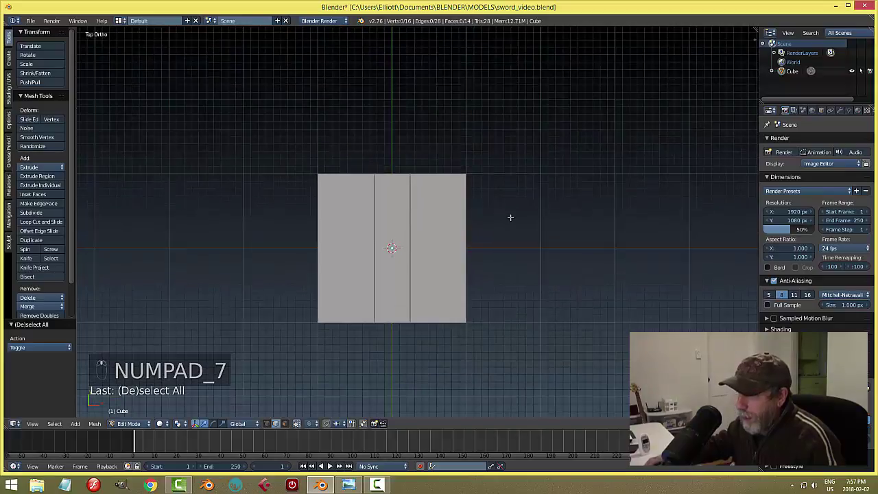
key(z)
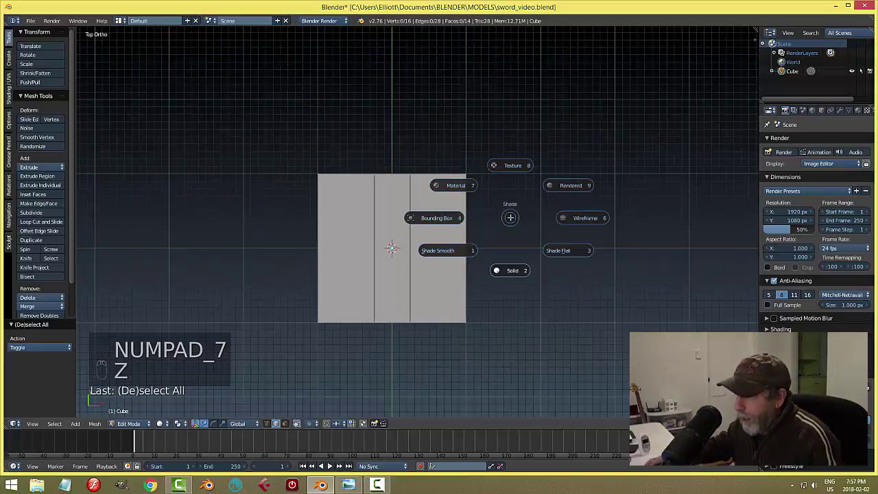
click(574, 220)
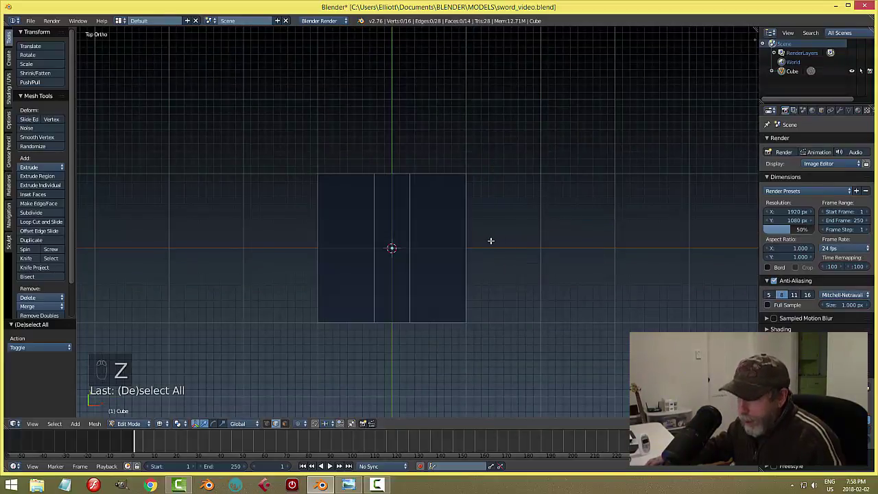
key(ctrl+Tab)
click(472, 229)
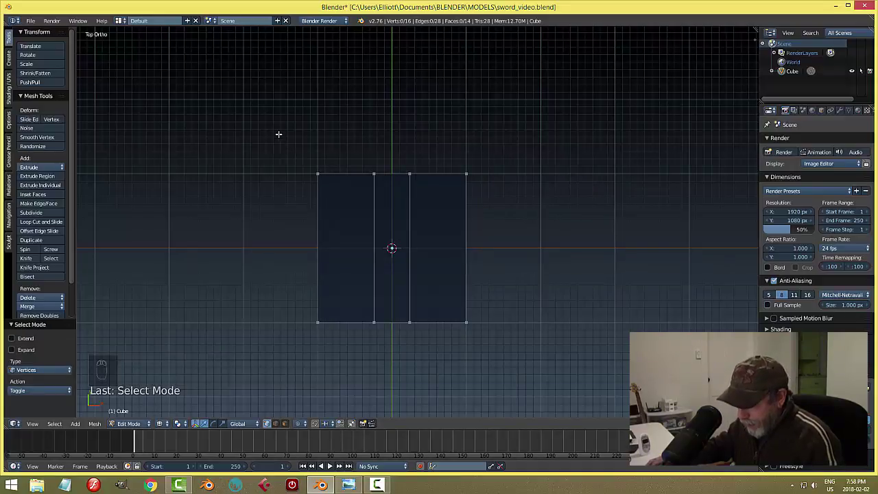
Box-select all vertices at the block's positive Y end and move them 5 units along Y.
key(b)
drag(275, 132, 502, 193)
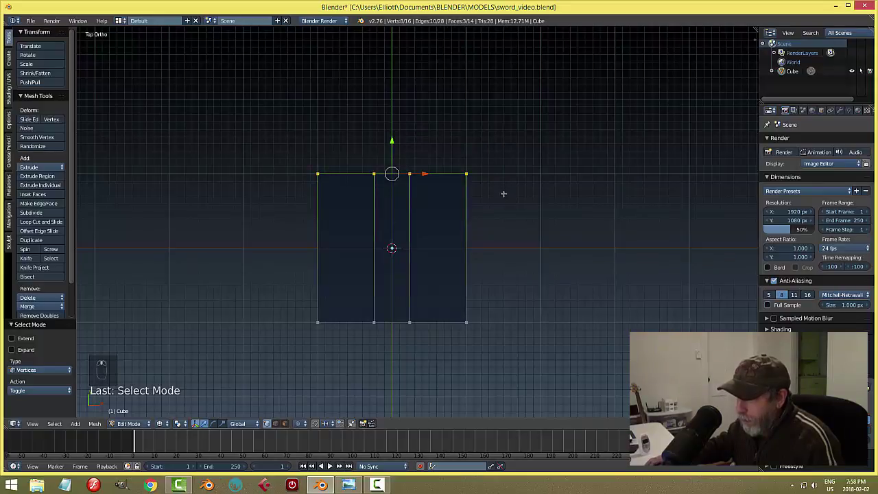
middle_drag(502, 190, 497, 170)
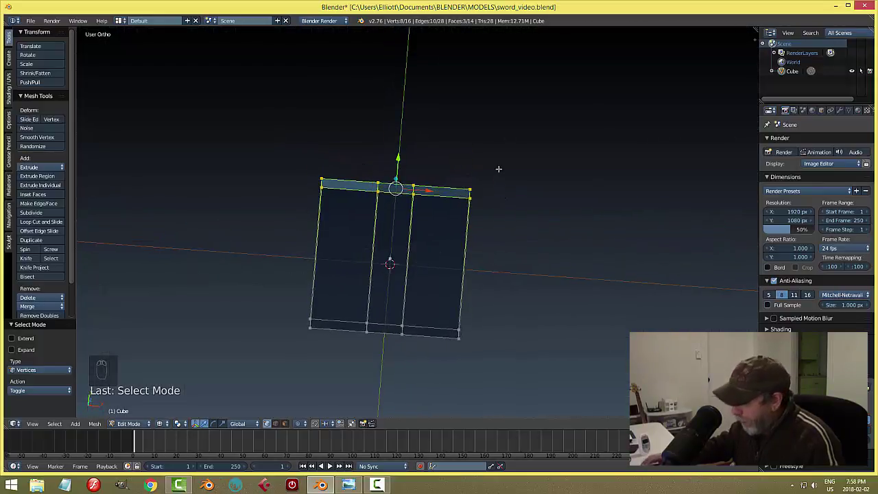
key(KP_7)
scroll(495, 185, down, 4)
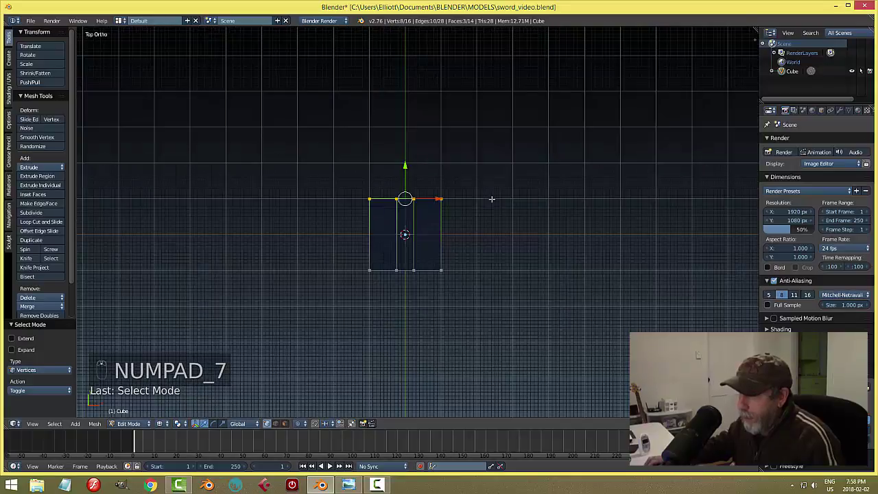
shift+middle_drag(492, 202, 486, 244)
scroll(408, 210, down, 1)
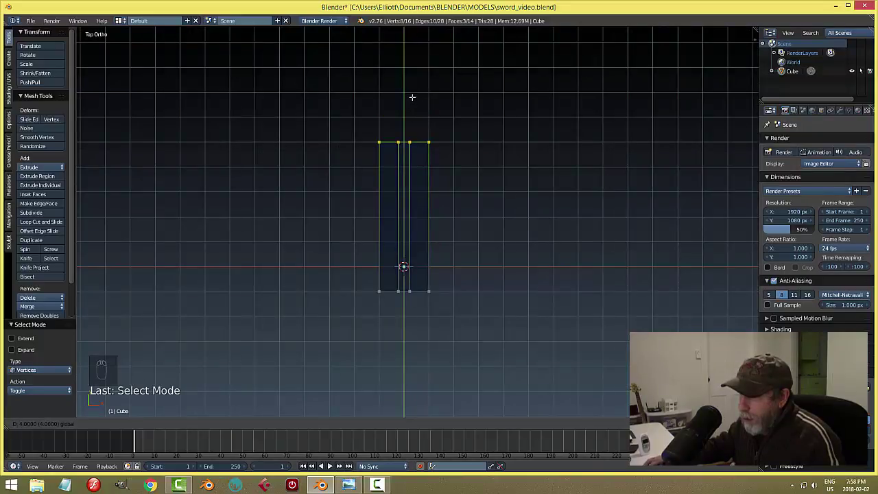
click(412, 94)
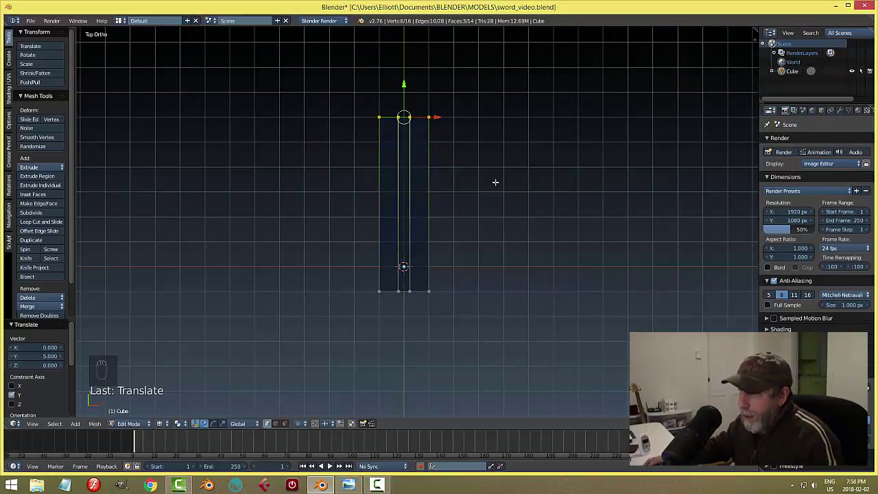
Extrude the selected blade end 2 units along Y and scale the new end to 0.9.
scroll(490, 174, up, 3)
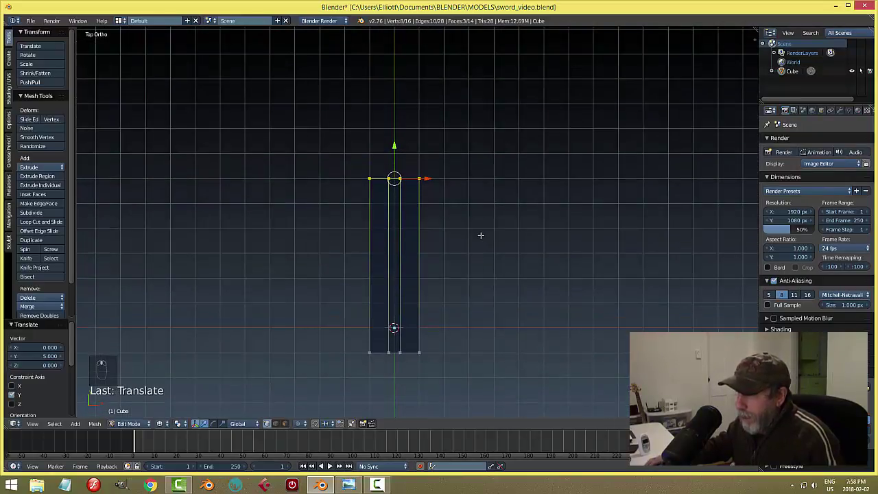
shift+middle_drag(470, 191, 502, 231)
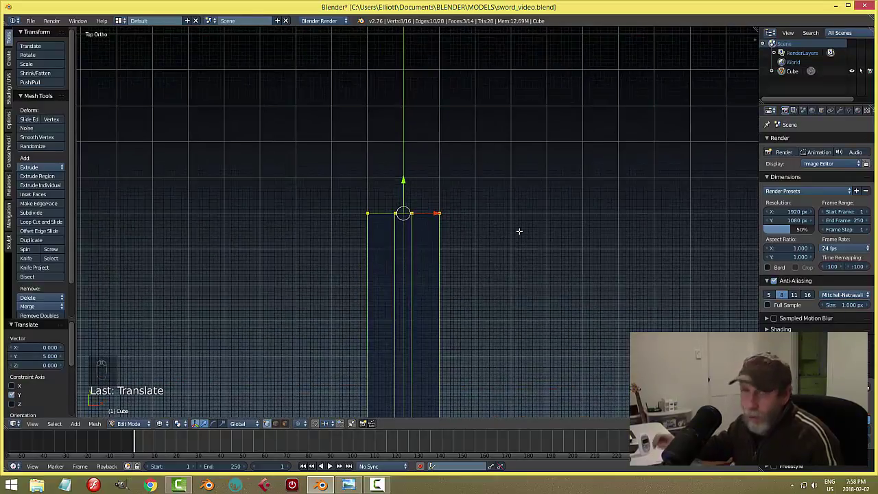
middle_drag(557, 270, 489, 214)
key(KP_7)
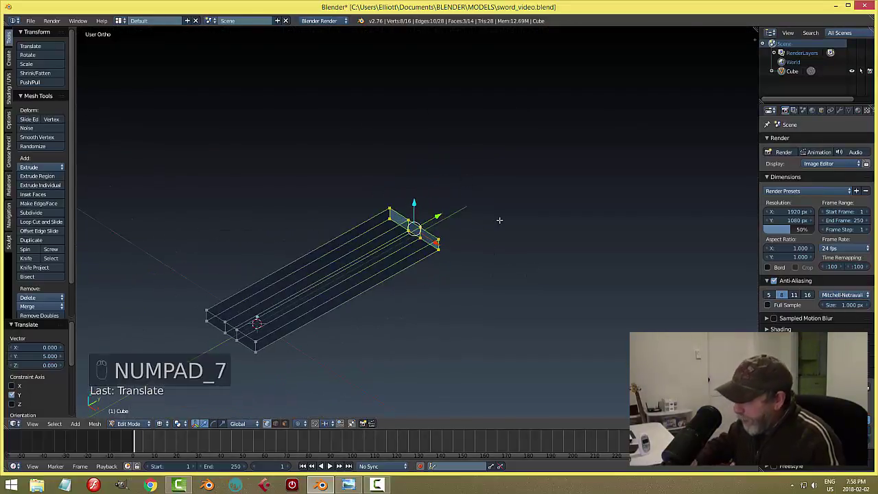
key(e)
right_click(416, 189)
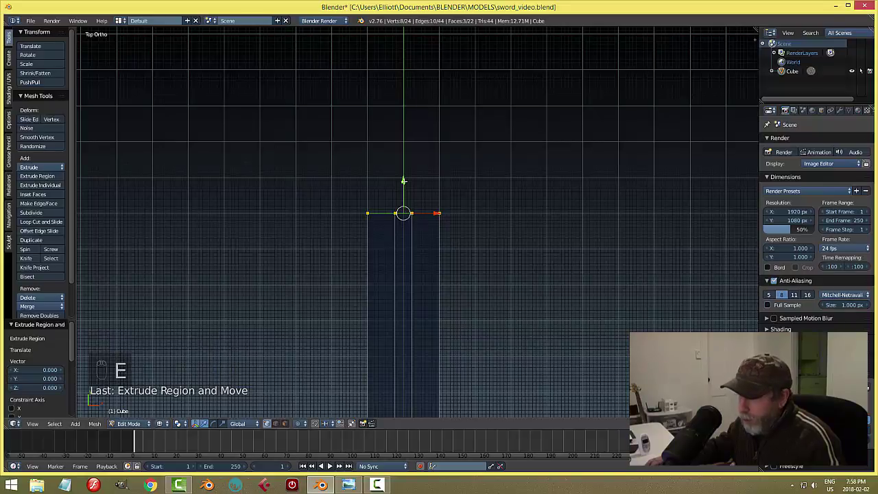
drag(403, 181, 407, 111)
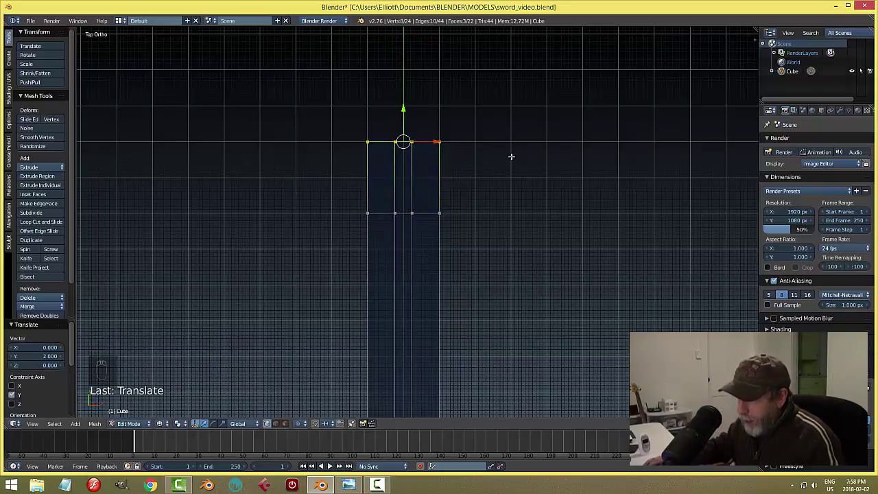
key(s)
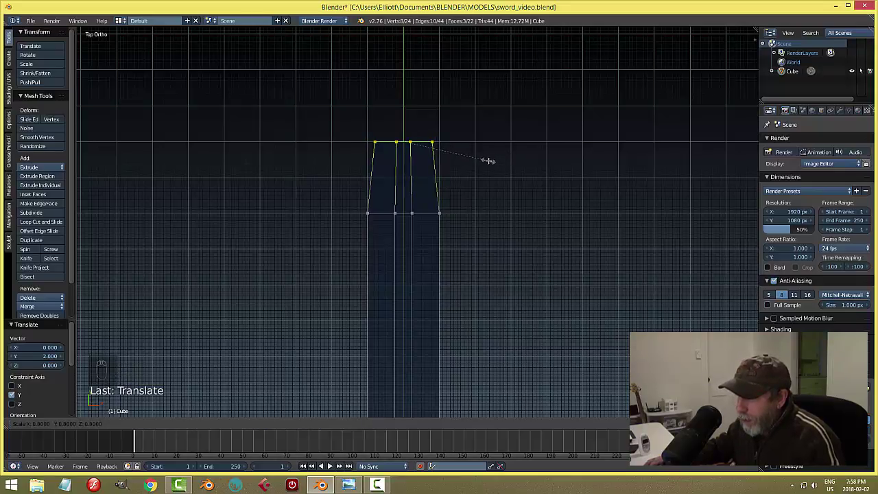
click(494, 164)
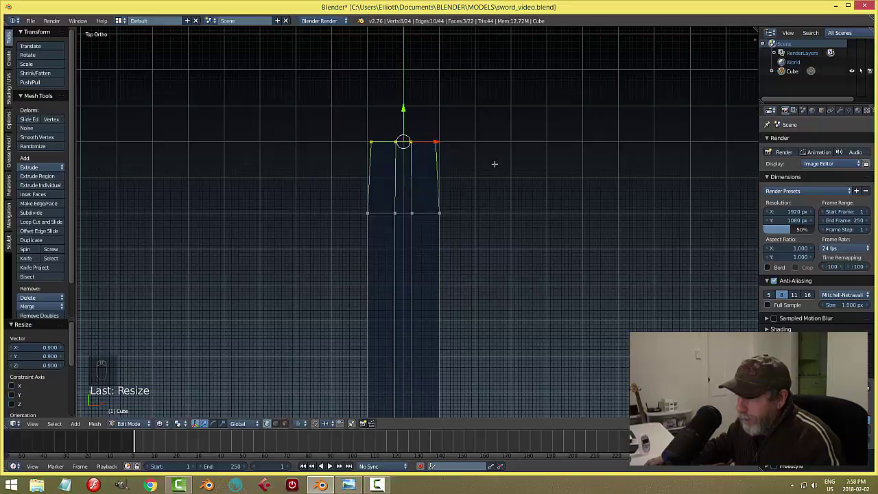
Extrude the tapered end another 2 units along Y and scale it to 0.7.
shift+middle_drag(482, 176, 482, 223)
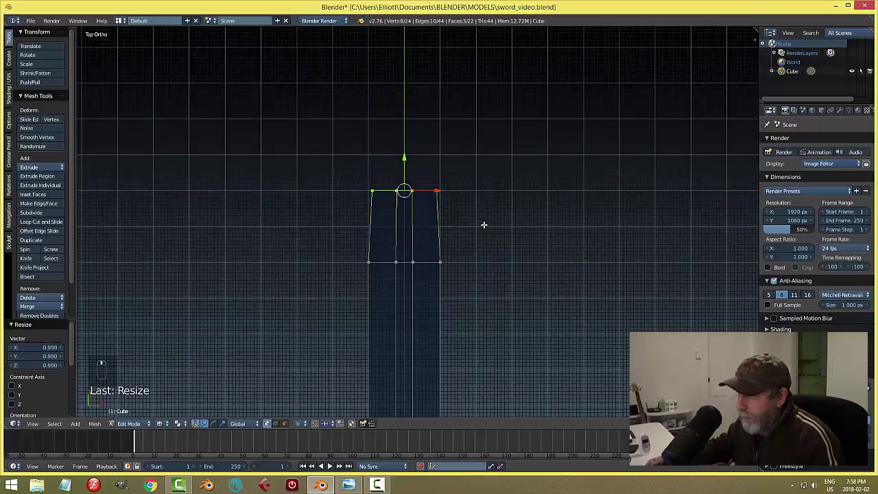
scroll(495, 216, up, 2)
scroll(494, 207, down, 1)
shift+middle_drag(507, 192, 509, 227)
key(e)
right_click(461, 214)
drag(402, 186, 417, 103)
key(s)
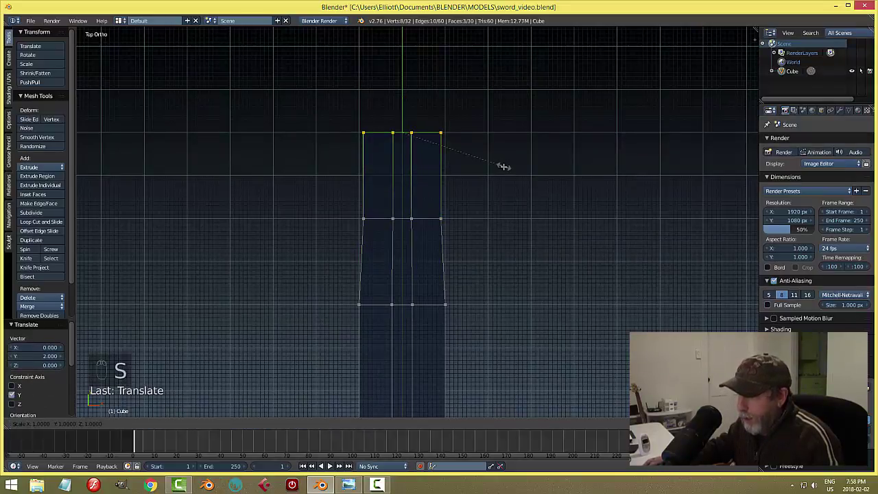
click(471, 170)
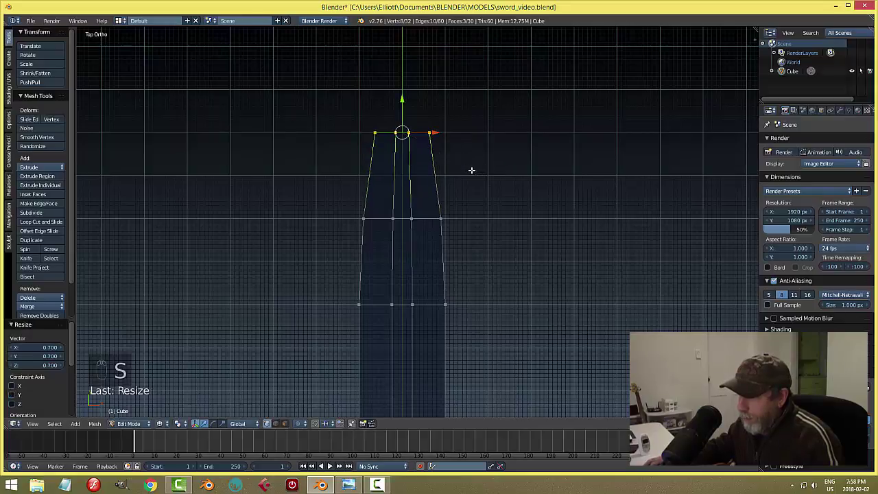
Extrude the blade end 1.2 units along Y and scale it to 0.6.
shift+middle_drag(494, 157, 495, 240)
key(e)
click(490, 240)
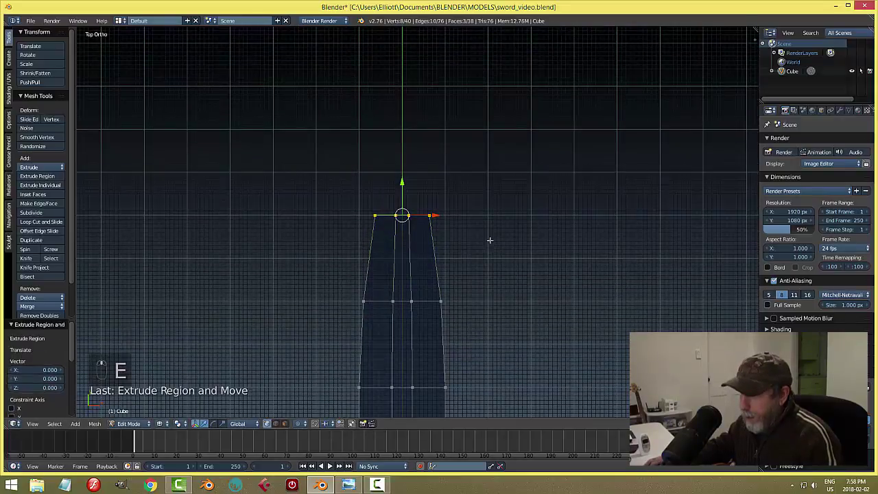
drag(402, 183, 402, 132)
key(s)
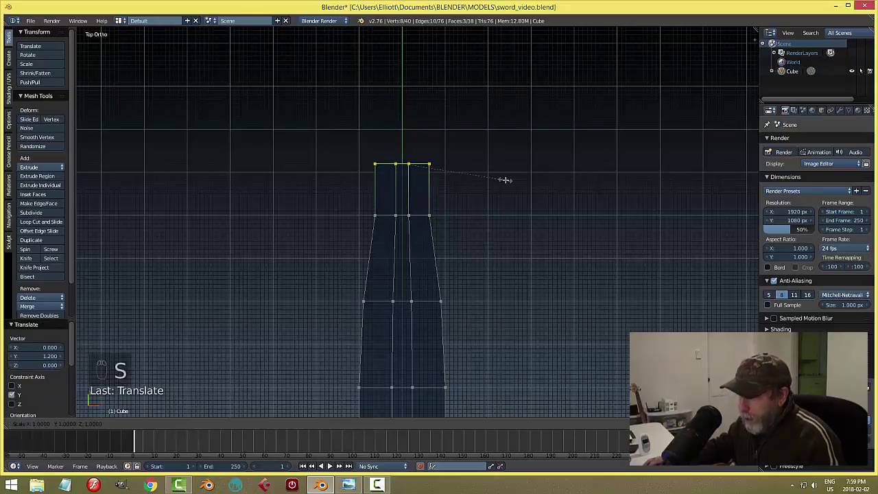
click(467, 185)
Extrude the blade end 0.8 units along Y and scale it to 0.5.
scroll(507, 185, down, 1)
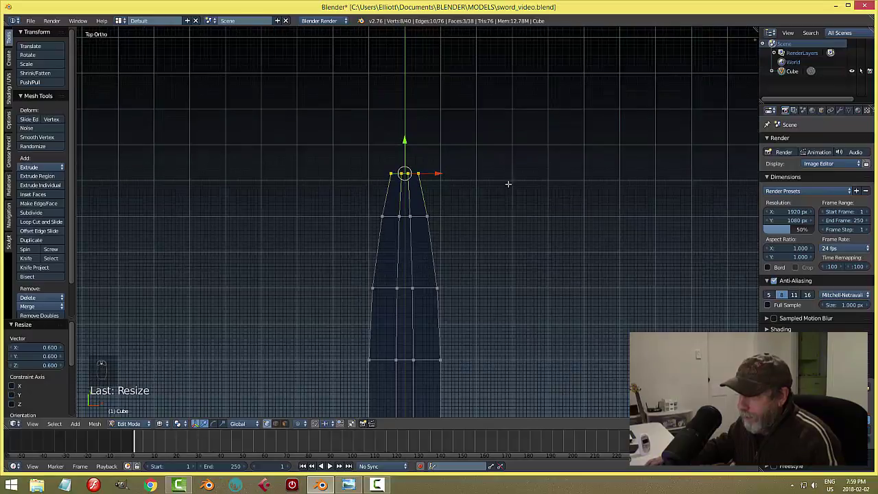
shift+middle_drag(508, 185, 508, 233)
key(e)
right_click(428, 208)
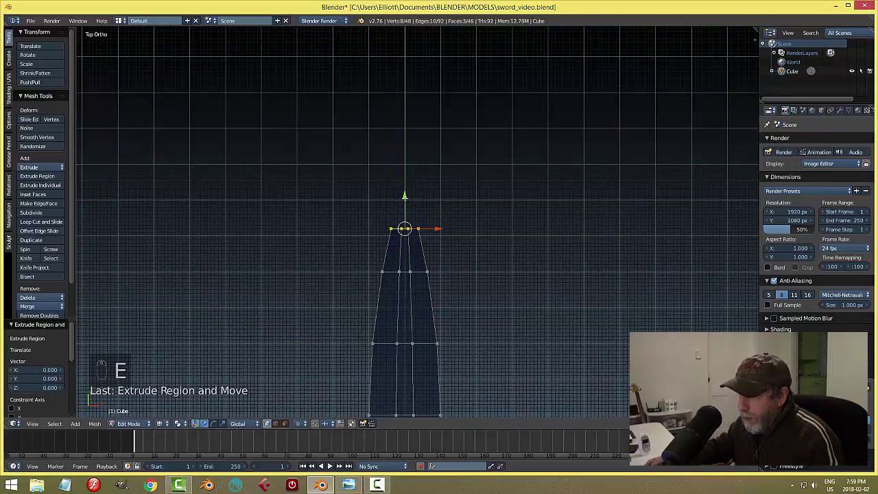
drag(405, 196, 407, 169)
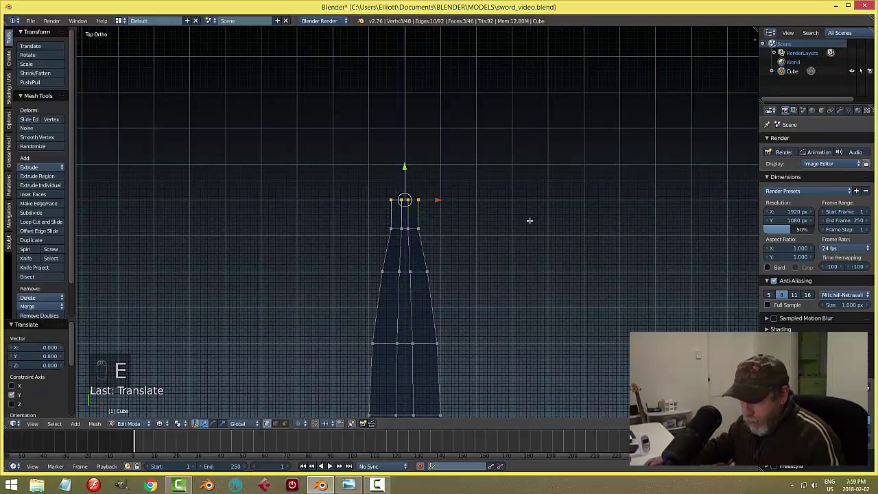
key(s)
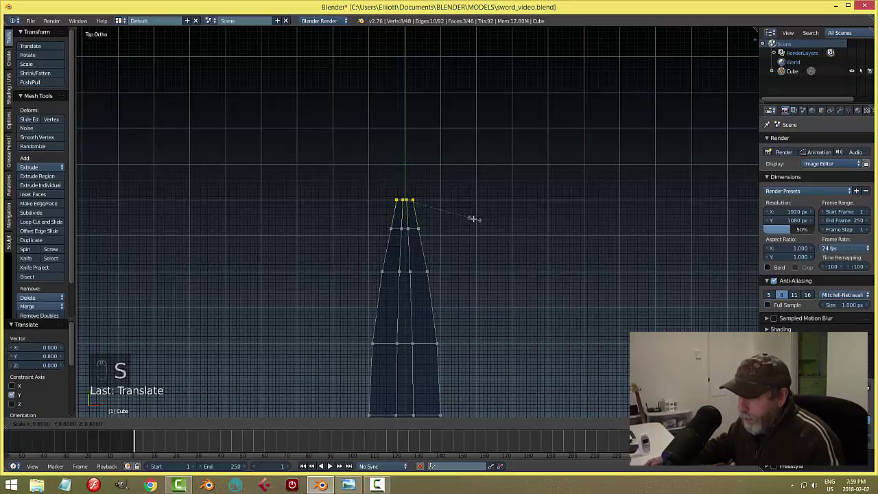
click(466, 219)
Extrude the narrow blade end 0.3 units along Y and scale it to 0.6.
scroll(490, 231, up, 4)
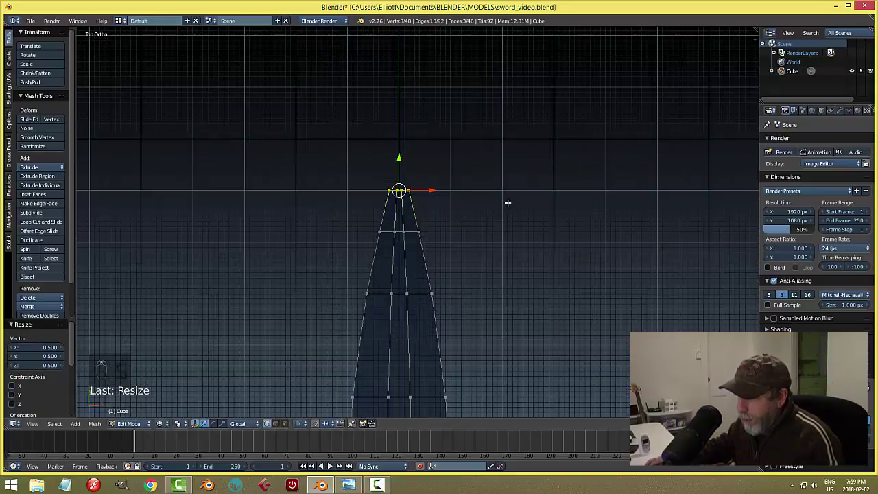
key(e)
right_click(513, 256)
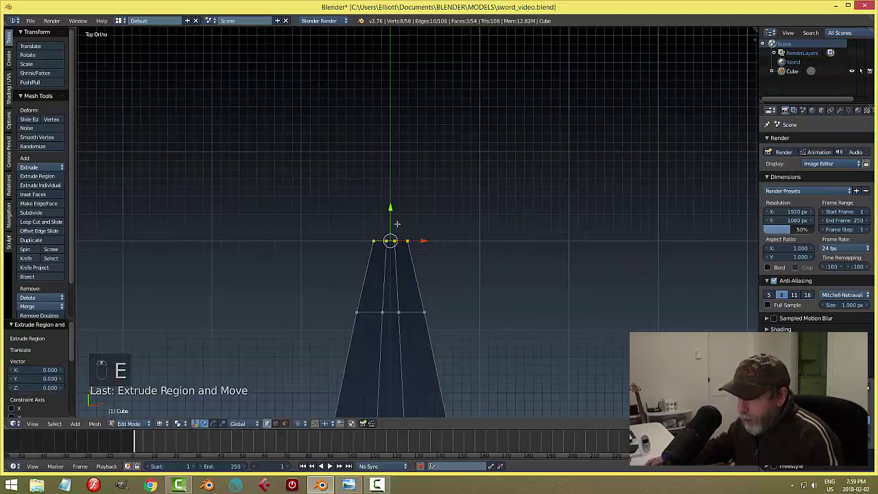
drag(390, 209, 494, 219)
key(s)
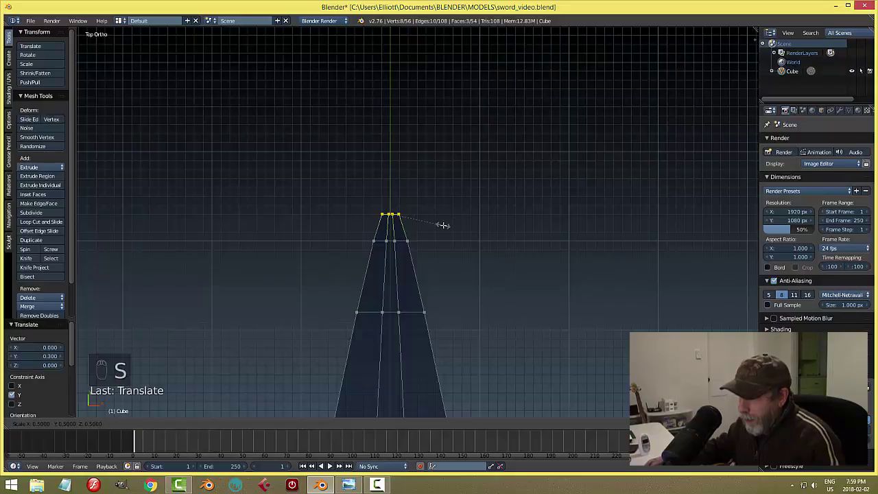
click(448, 226)
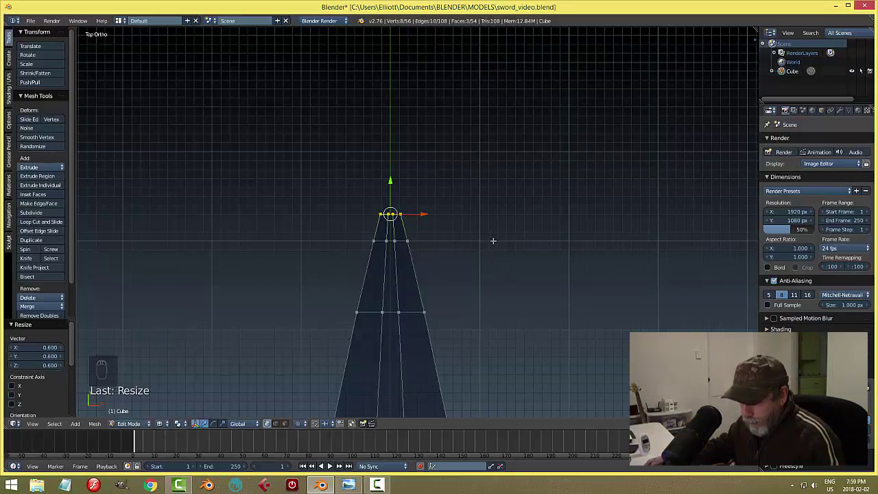
Extrude the blade's tip end 0.2 units along Y and scale it to 0.3.
key(e)
drag(391, 182, 390, 164)
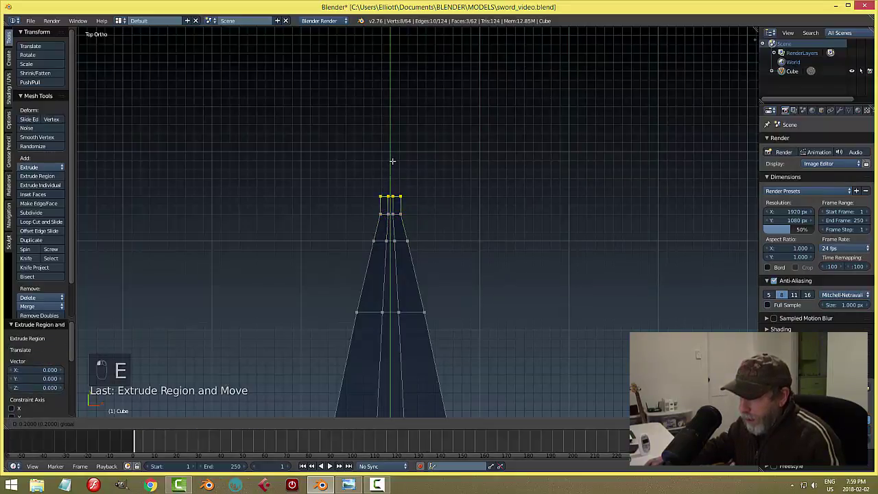
key(s)
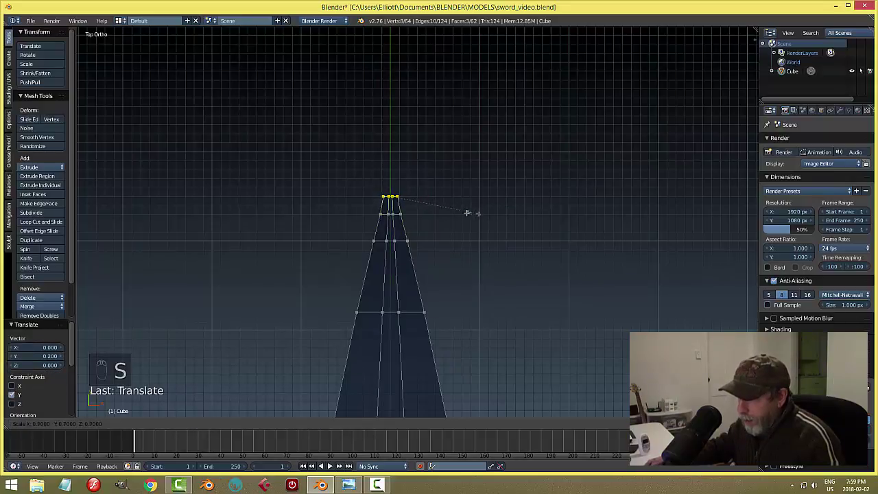
click(418, 212)
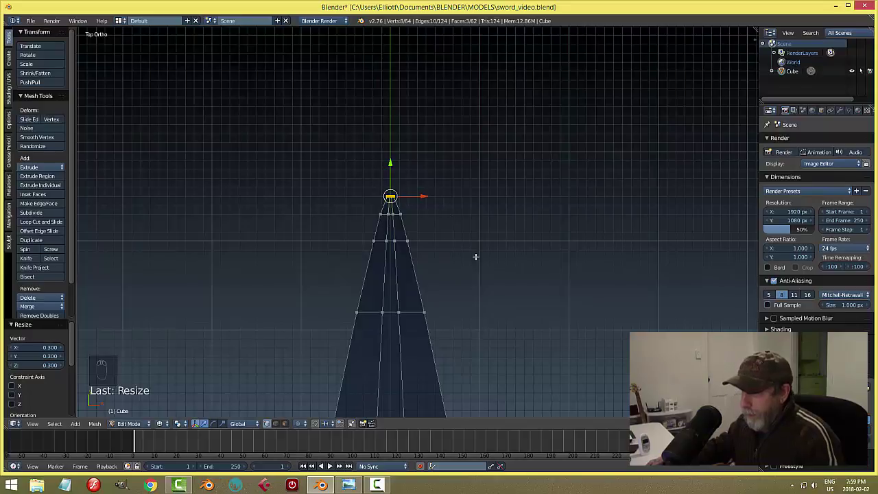
scroll(475, 257, down, 1)
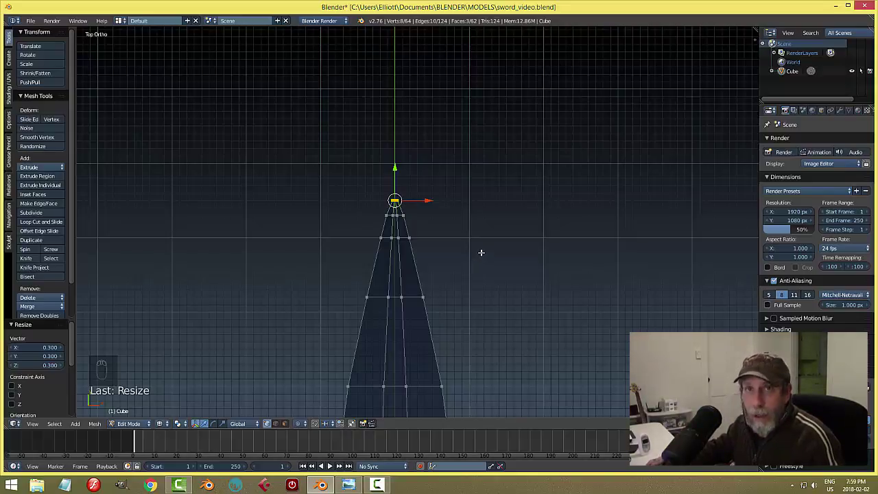
scroll(481, 252, down, 1)
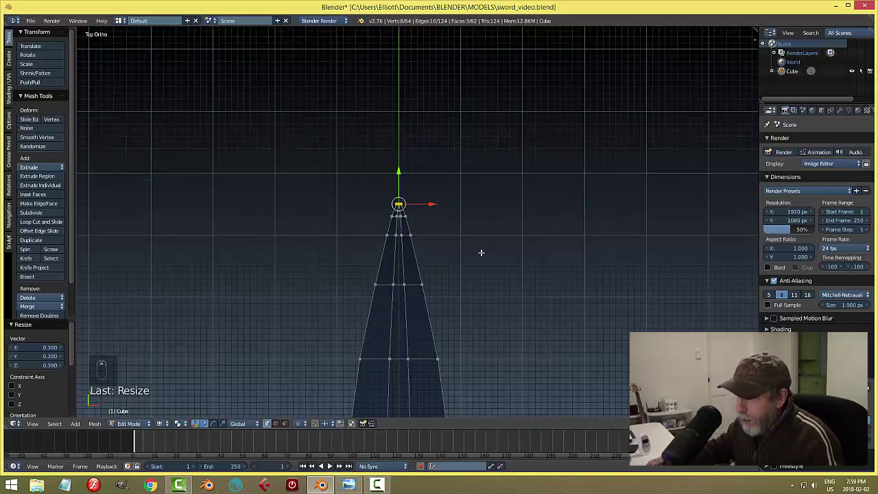
Deselect the mesh, return to Object Mode and display the blade with solid shading.
key(a)
key(Tab)
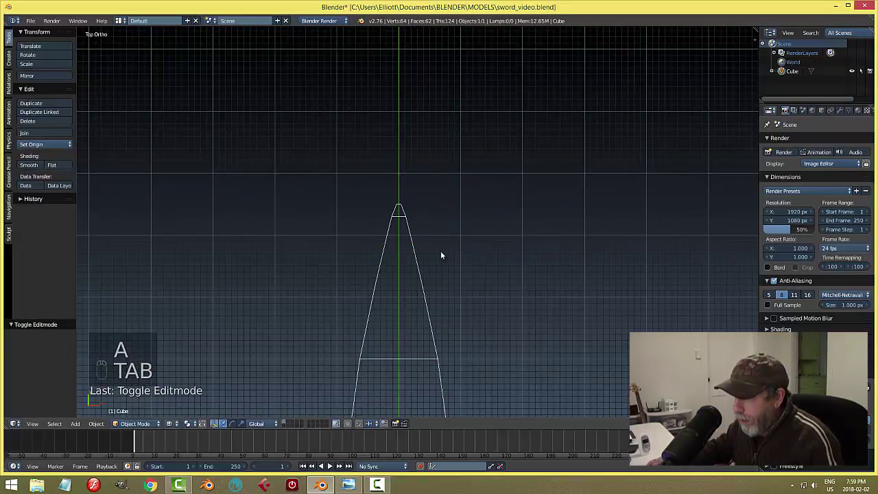
scroll(479, 255, down, 1)
scroll(479, 258, down, 3)
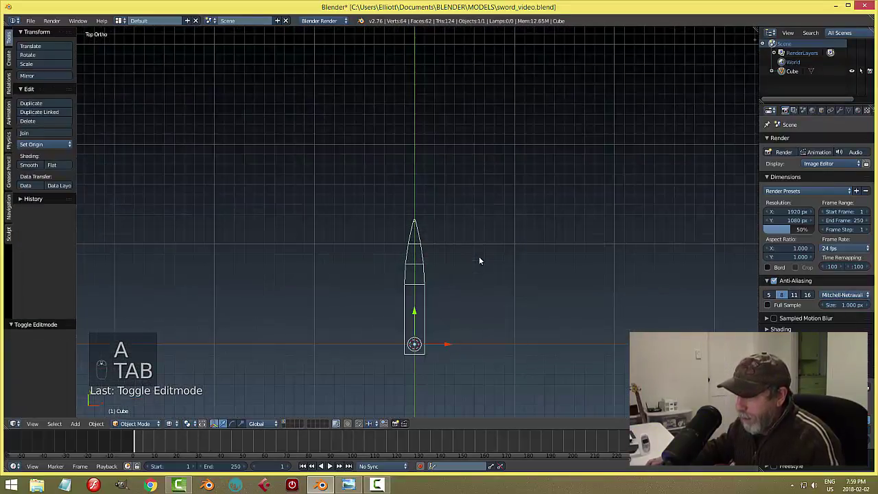
scroll(480, 260, up, 3)
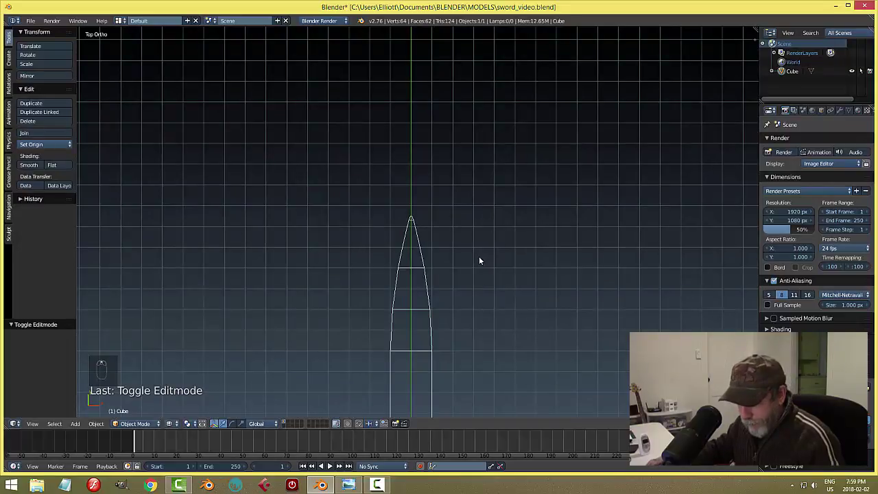
key(z)
click(481, 307)
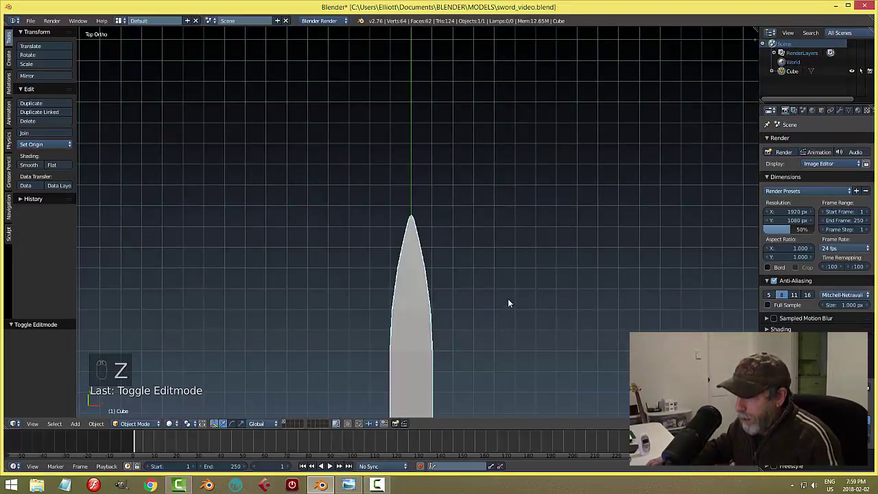
Thin the blade by scaling it along Z to about 0.726.
mouse_move(508, 300)
middle_down()
mouse_move(435, 250)
mouse_move(434, 235)
middle_up()
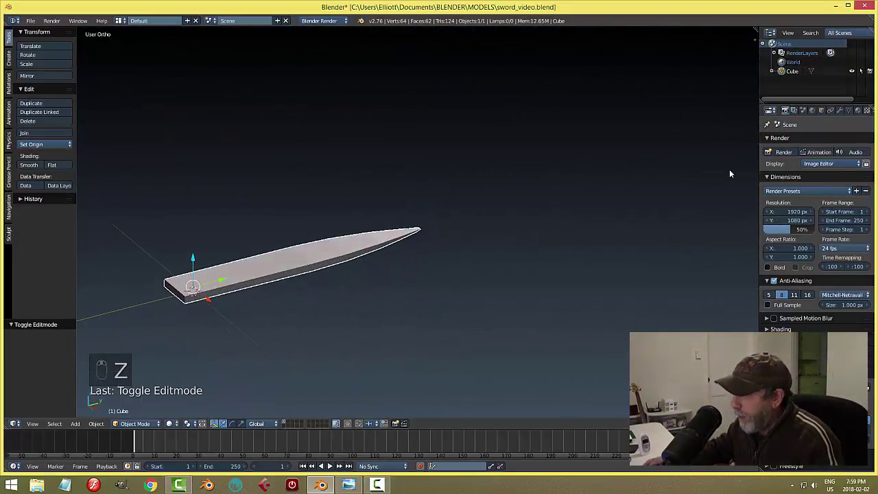
middle_drag(371, 278, 405, 304)
key(s)
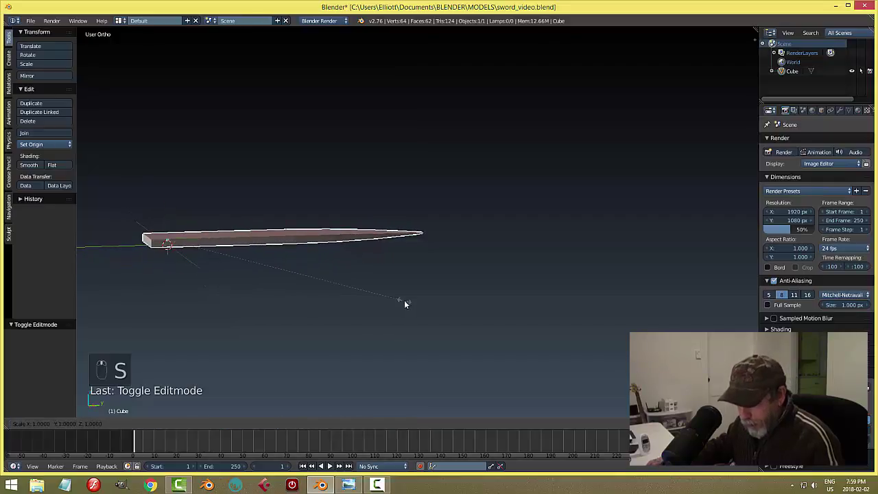
key(z)
click(347, 280)
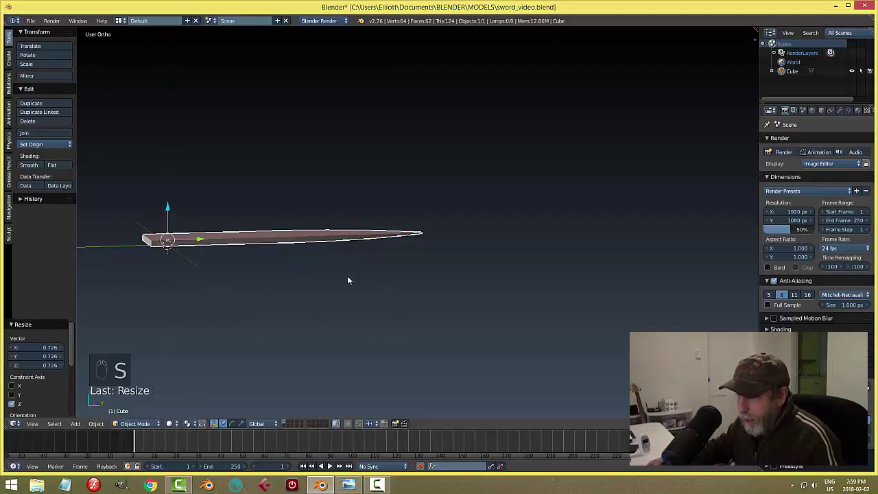
Add a Subdivision Surface modifier to the blade with the view subdivisions set to 2.
scroll(396, 279, down, 1)
middle_drag(384, 275, 565, 255)
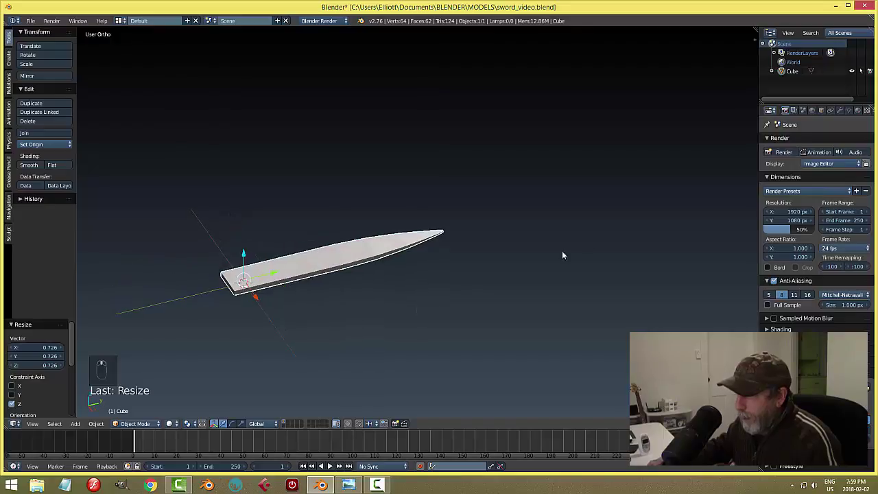
click(840, 111)
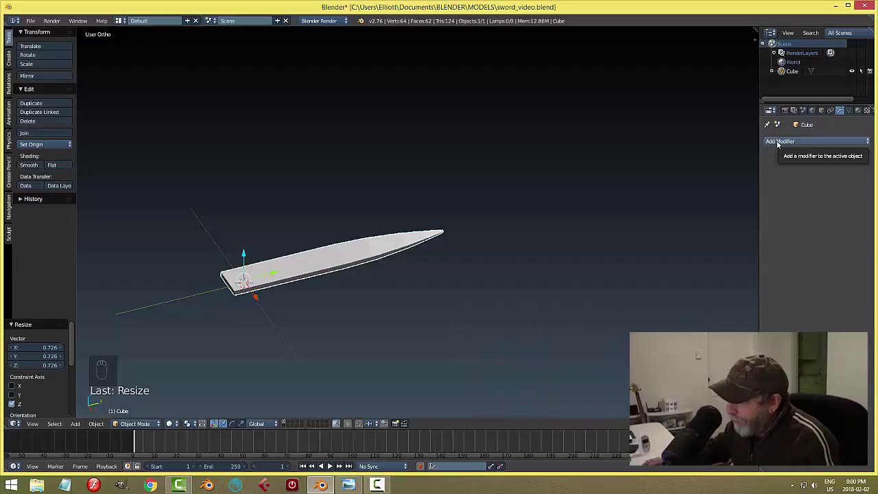
click(778, 142)
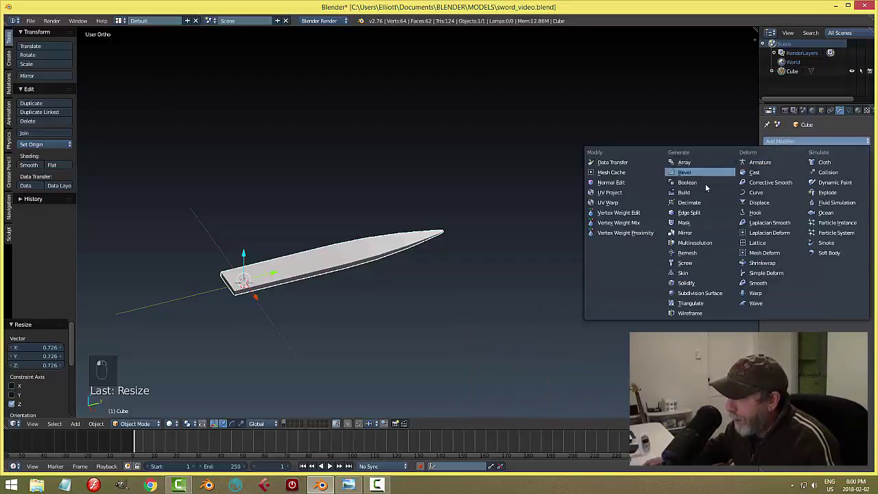
click(714, 293)
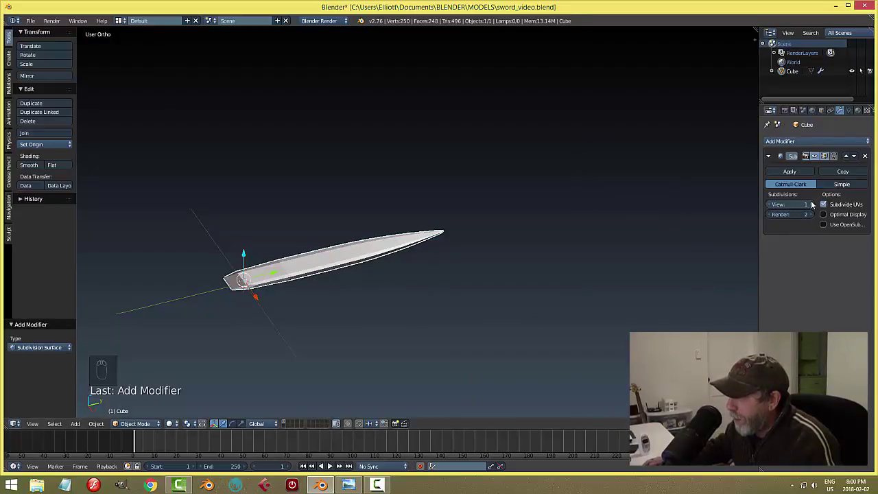
middle_drag(441, 235, 409, 257)
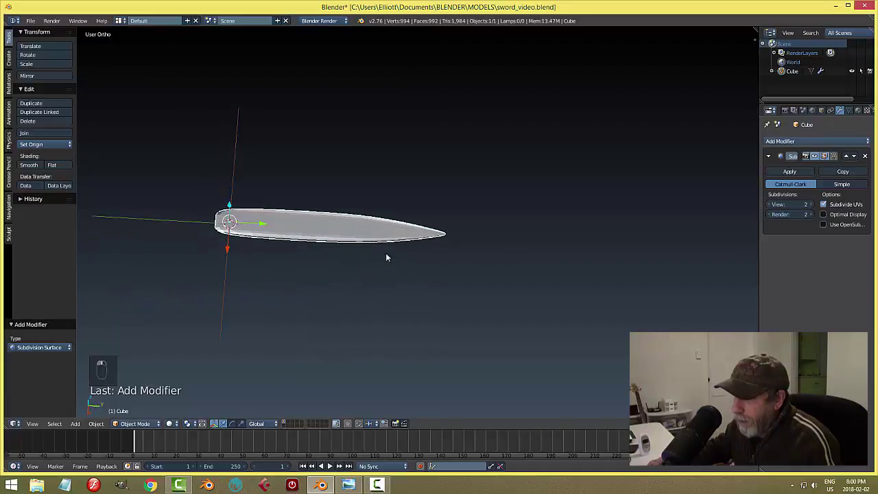
Add a loop cut across the blade in Edit Mode, slid close to the base end, and return to Object Mode.
key(Tab)
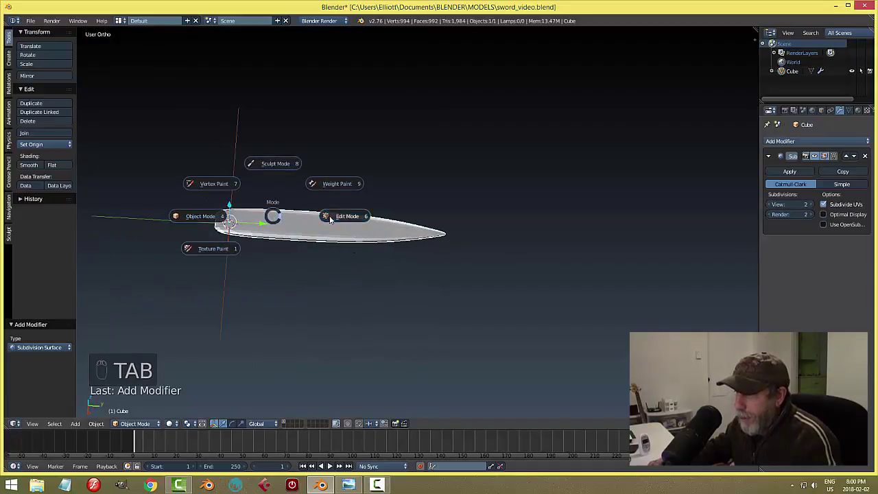
click(331, 217)
shift+middle_drag(302, 220, 399, 229)
scroll(400, 230, up, 3)
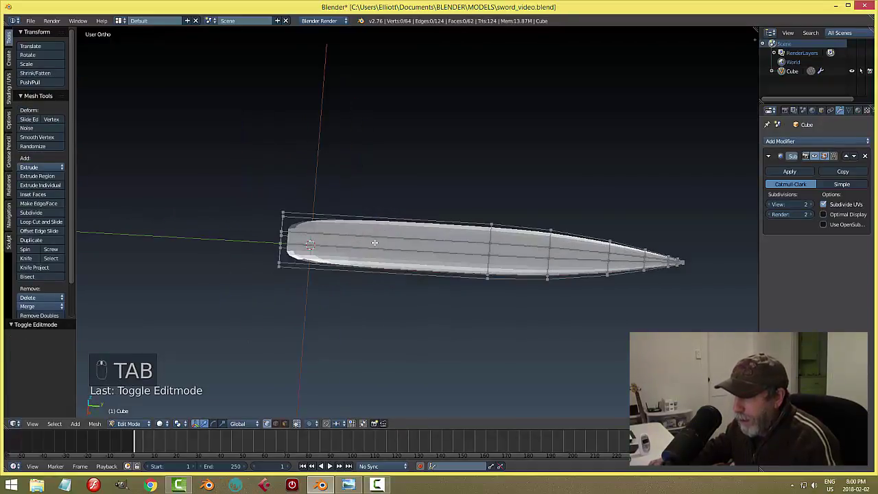
scroll(374, 242, up, 1)
key(ctrl+r)
click(281, 241)
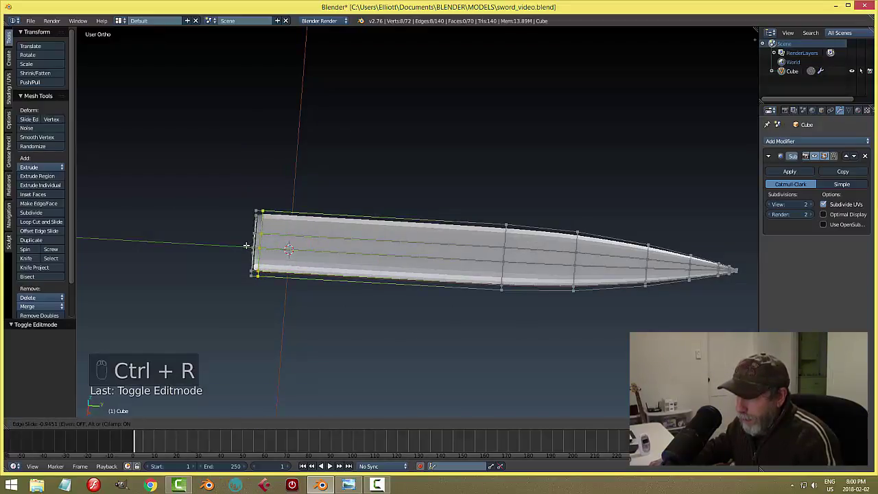
click(247, 246)
key(a)
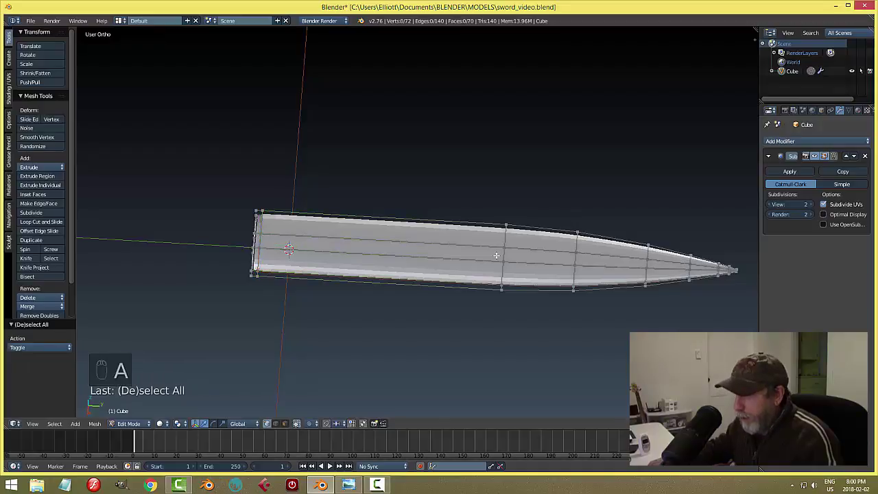
key(Tab)
Flatten the blade further by scaling it along Z to about 0.829.
middle_drag(600, 272, 481, 304)
key(s)
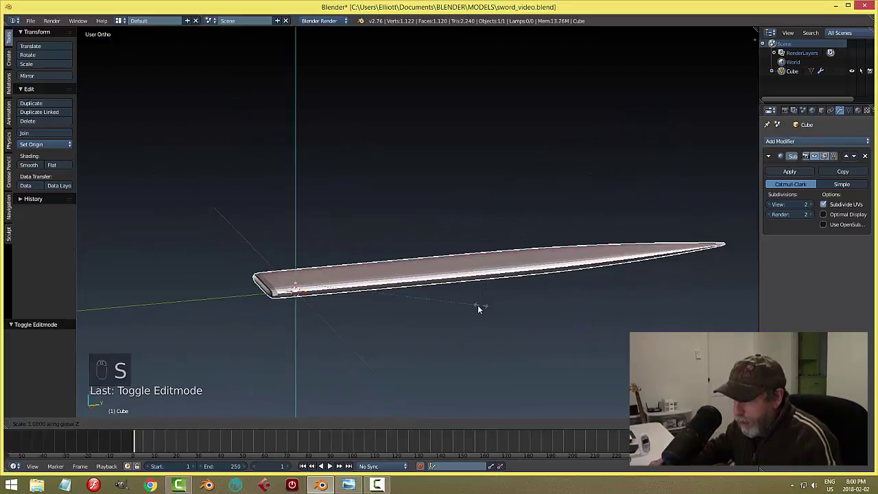
click(451, 298)
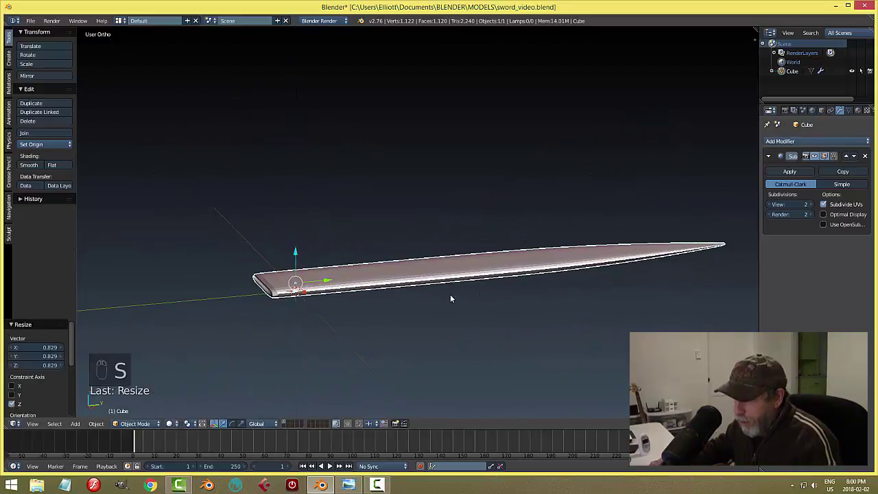
Apply smooth shading to the blade and deselect it.
click(33, 164)
key(a)
mouse_move(369, 214)
middle_down()
mouse_move(427, 256)
mouse_move(443, 251)
middle_up()
Add one centred loop cut along the blade's length from the top view in Edit Mode, and deselect everything.
key(KP_7)
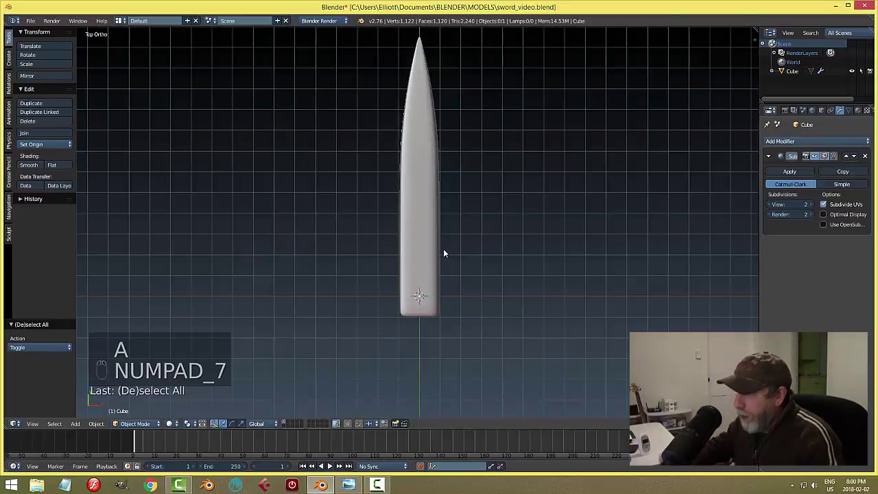
shift+middle_drag(429, 198, 396, 262)
right_click(396, 262)
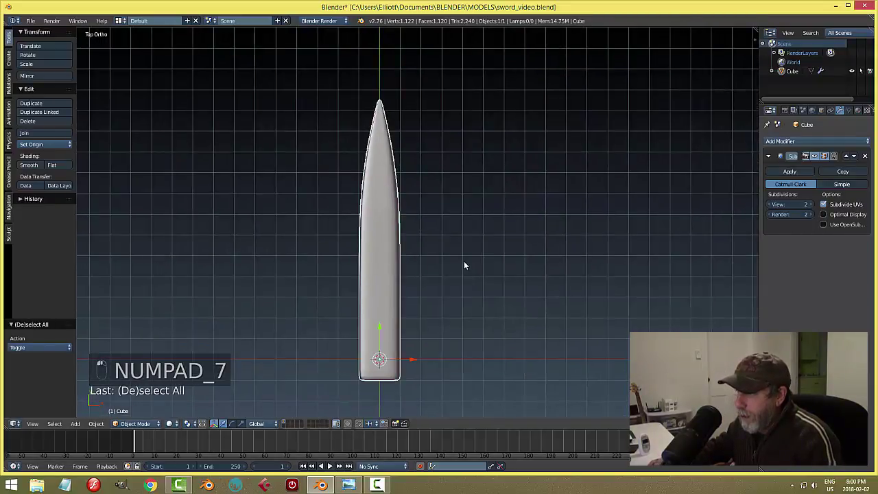
scroll(455, 263, up, 1)
key(Tab)
scroll(427, 268, up, 1)
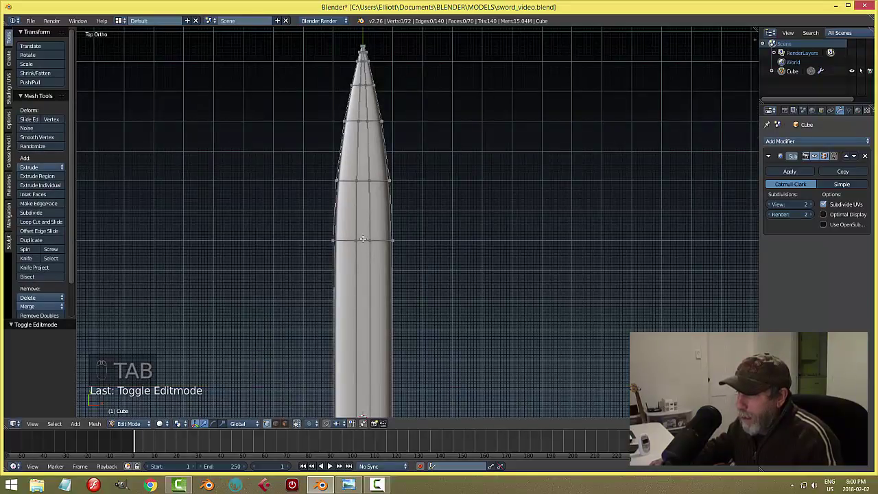
key(ctrl+r)
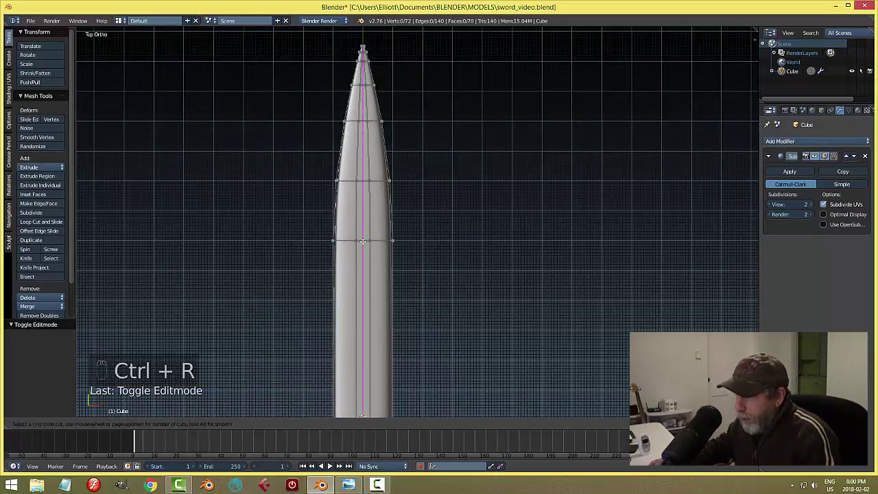
click(363, 242)
click(363, 241)
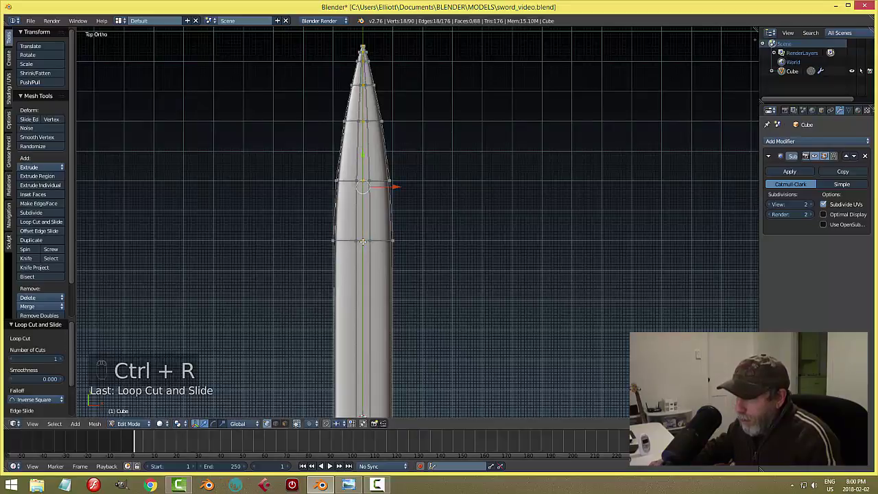
middle_drag(443, 304, 418, 275)
key(a)
In vertex select mode, select the centre-line vertex on the blade's upper face at the cross loop where the tip taper begins.
scroll(420, 269, up, 3)
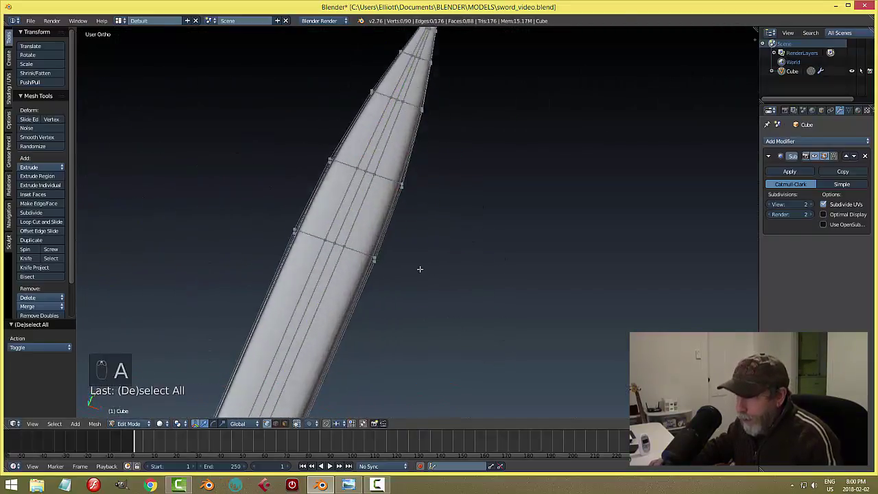
right_click(318, 247)
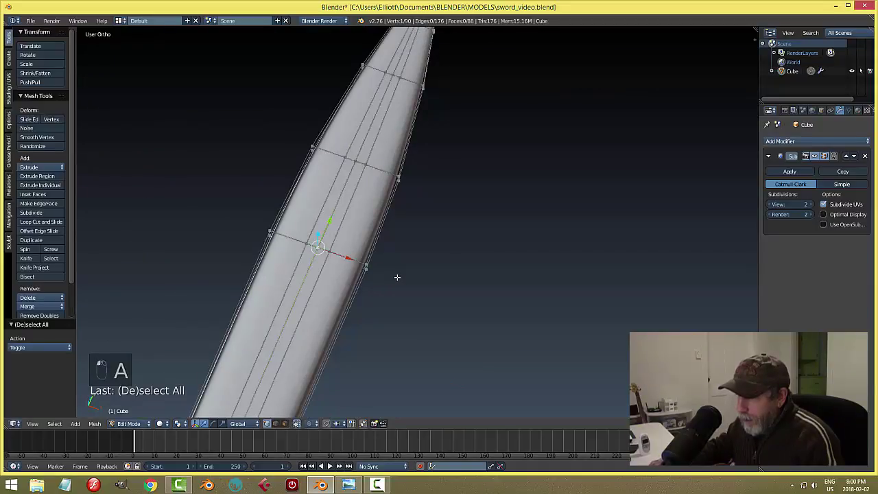
middle_drag(414, 300, 395, 256)
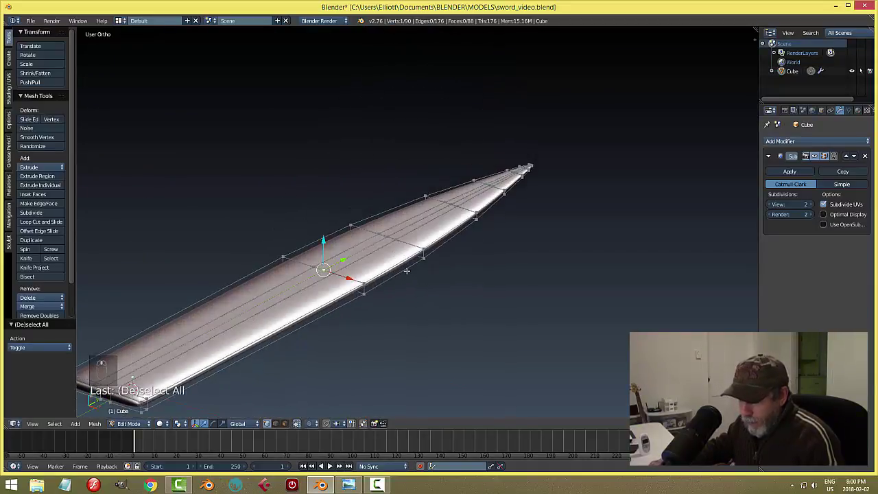
click(275, 424)
click(285, 424)
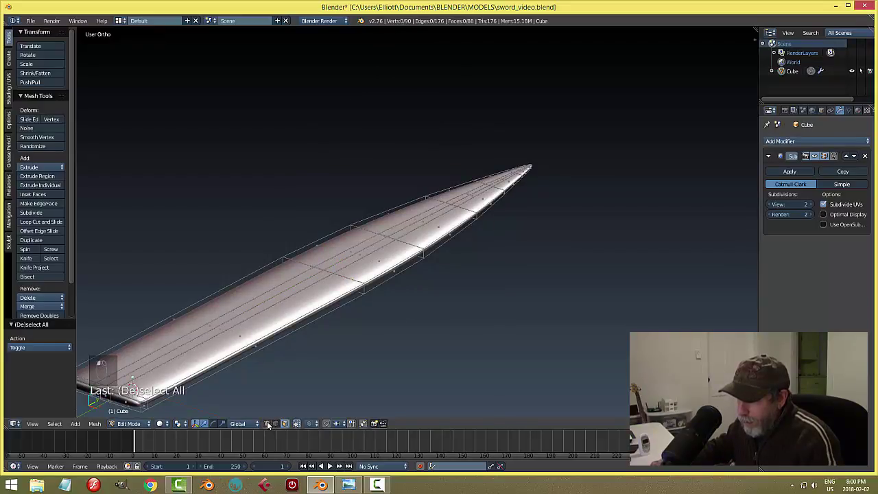
click(267, 424)
right_click(324, 270)
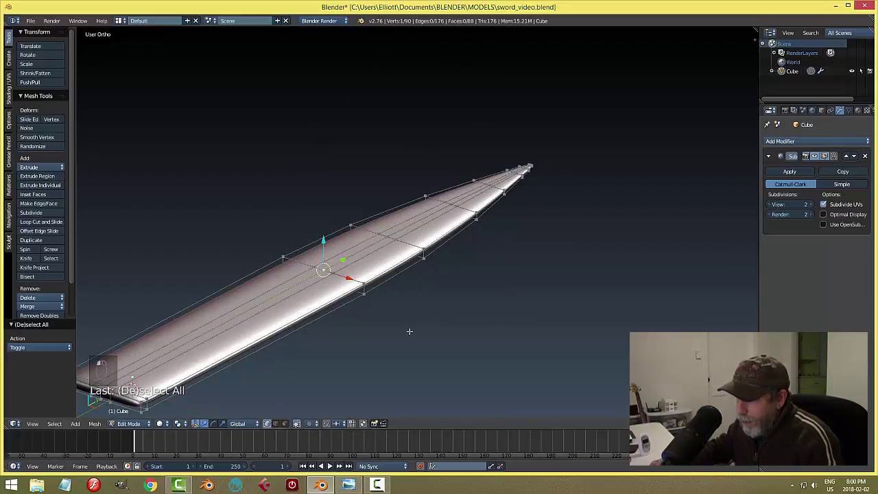
Add the matching centre vertex on the underside, move both slightly toward the tip to form a shallow point, and deselect everything.
middle_drag(409, 332, 372, 242)
scroll(378, 353, up, 2)
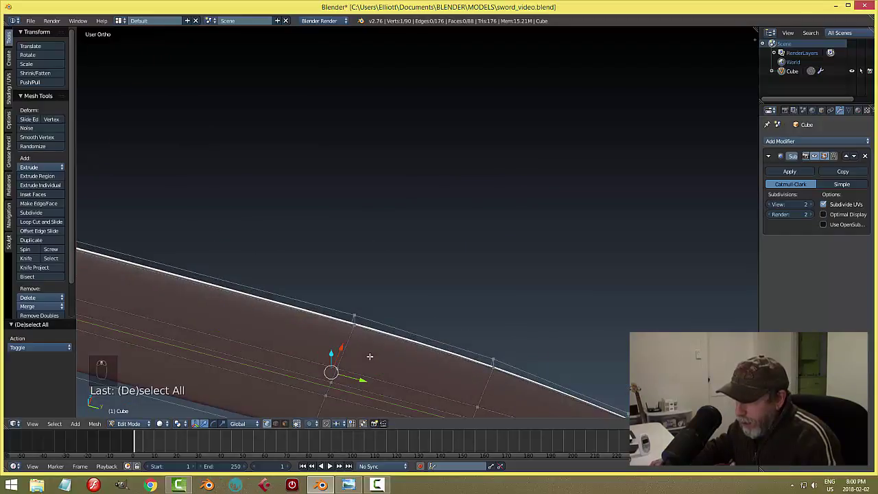
middle_drag(353, 374, 365, 322)
scroll(355, 297, up, 3)
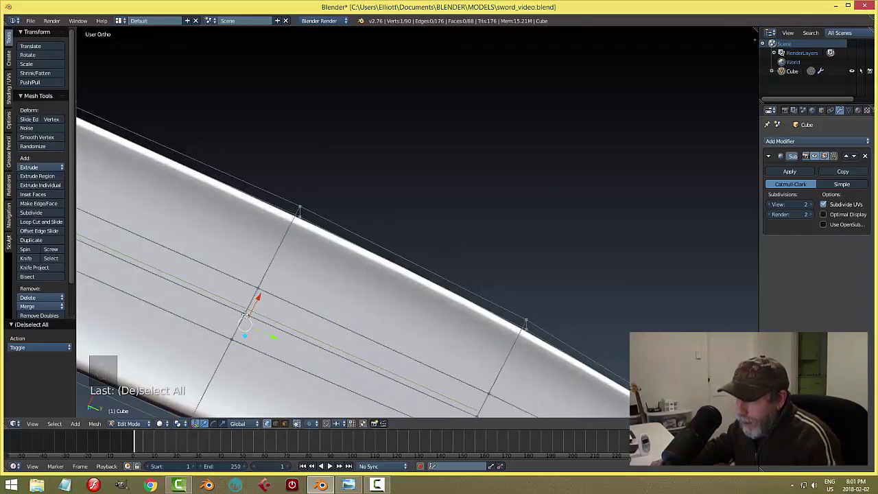
shift+right_click(246, 314)
scroll(321, 300, down, 2)
middle_drag(355, 250, 388, 268)
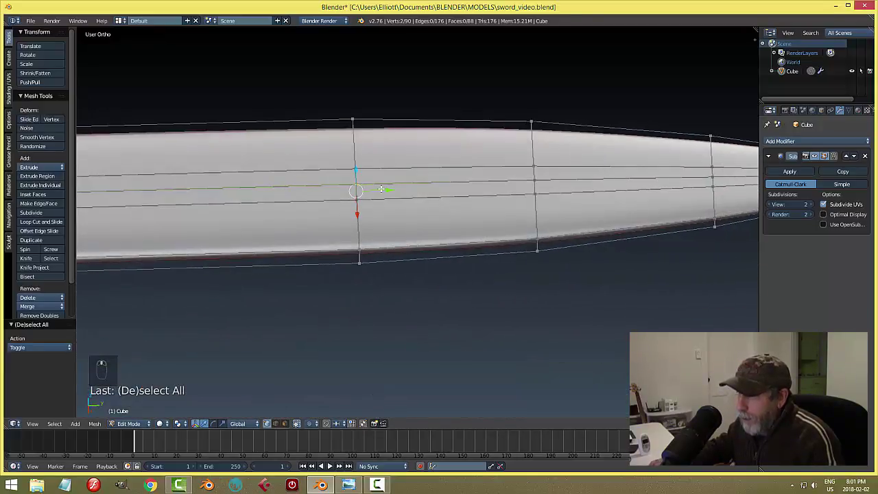
key(g)
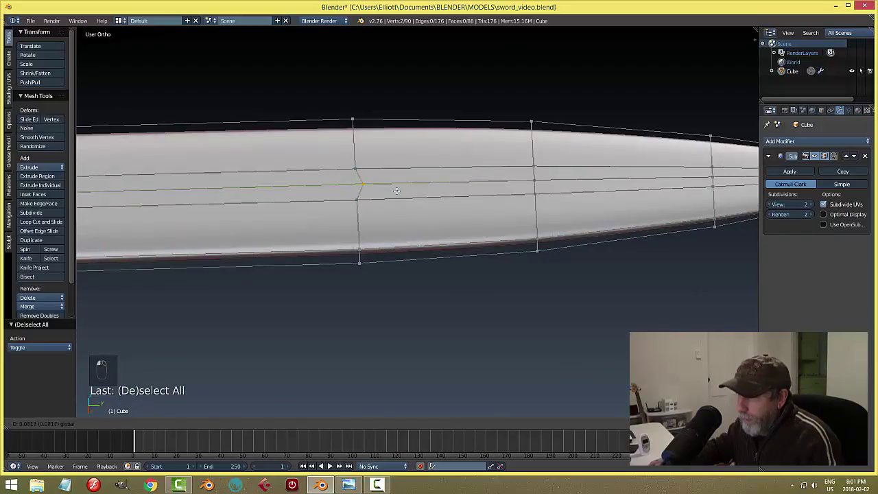
click(397, 191)
key(a)
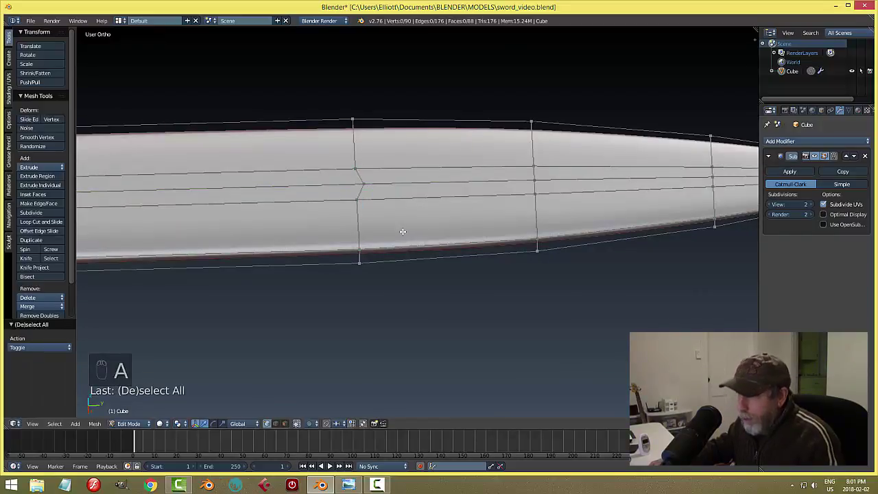
In face select mode, select the four long centre-line faces between the base and the pointed loop, two on each side of the blade.
scroll(394, 319, down, 2)
click(351, 485)
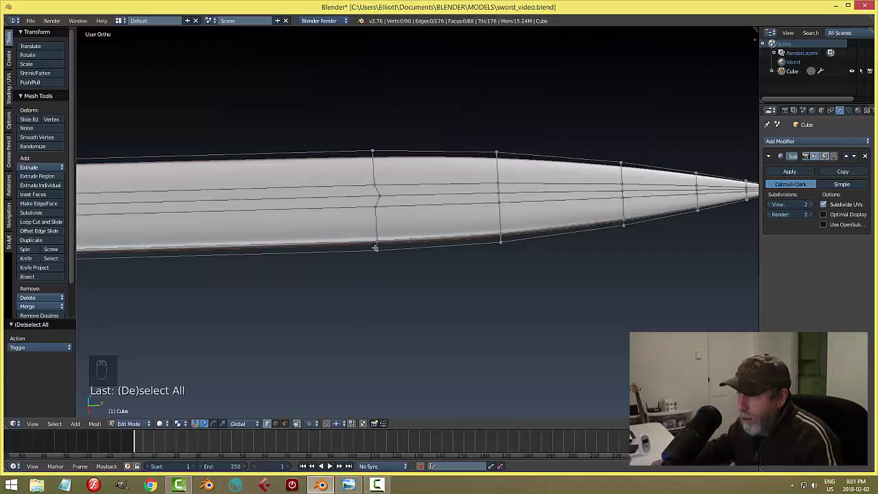
middle_drag(375, 248, 466, 220)
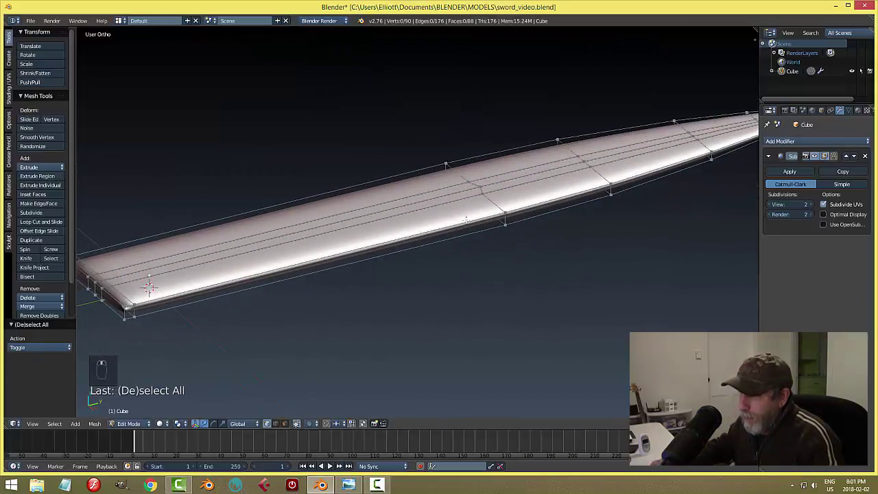
key(ctrl+Tab)
click(484, 268)
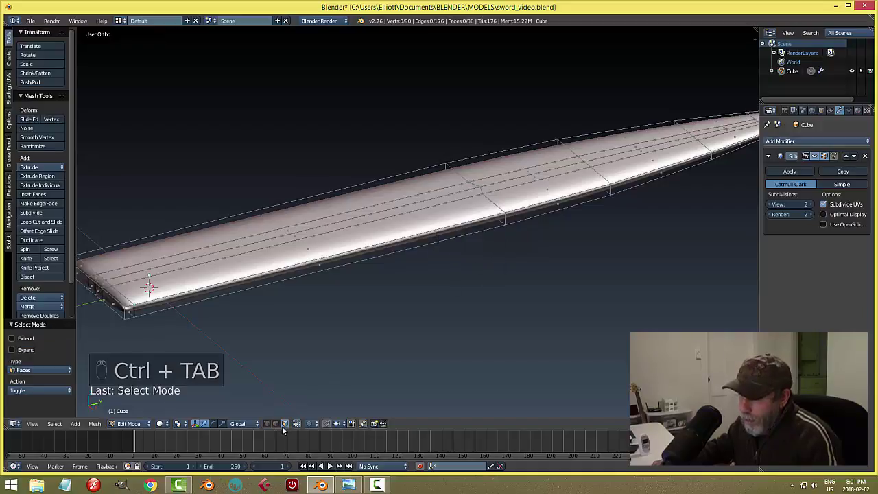
middle_drag(474, 248, 454, 203)
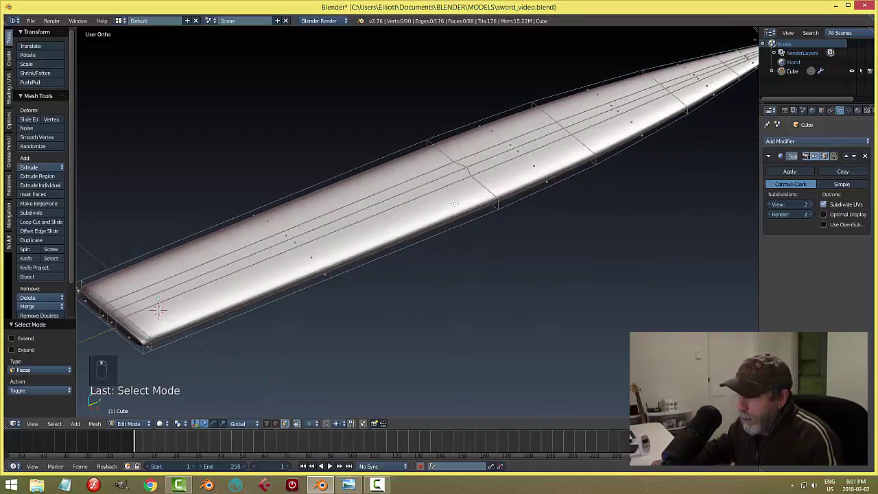
right_click(440, 183)
shift+right_click(431, 177)
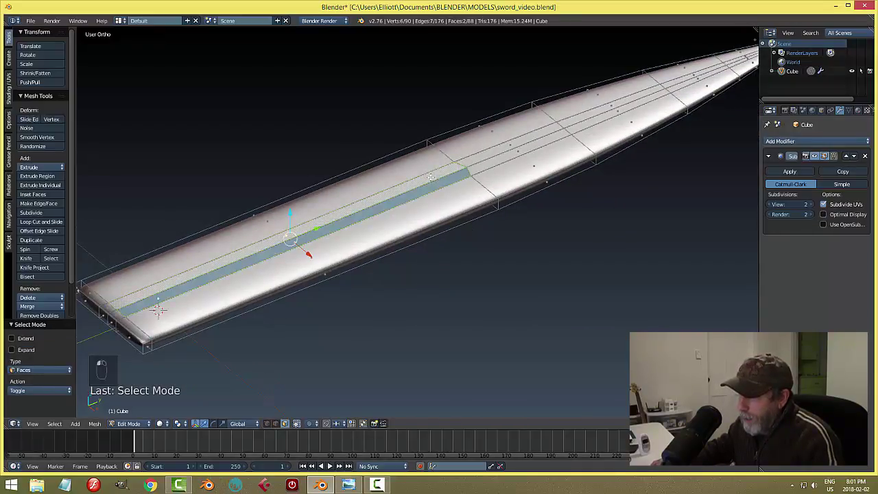
mouse_move(488, 247)
middle_down()
mouse_move(476, 137)
mouse_move(483, 231)
middle_up()
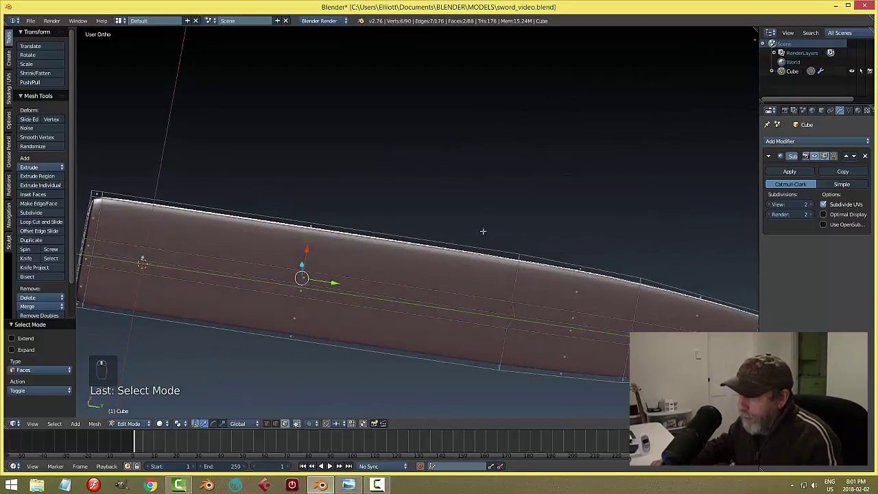
shift+right_click(464, 304)
shift+right_click(457, 316)
middle_drag(458, 314, 487, 328)
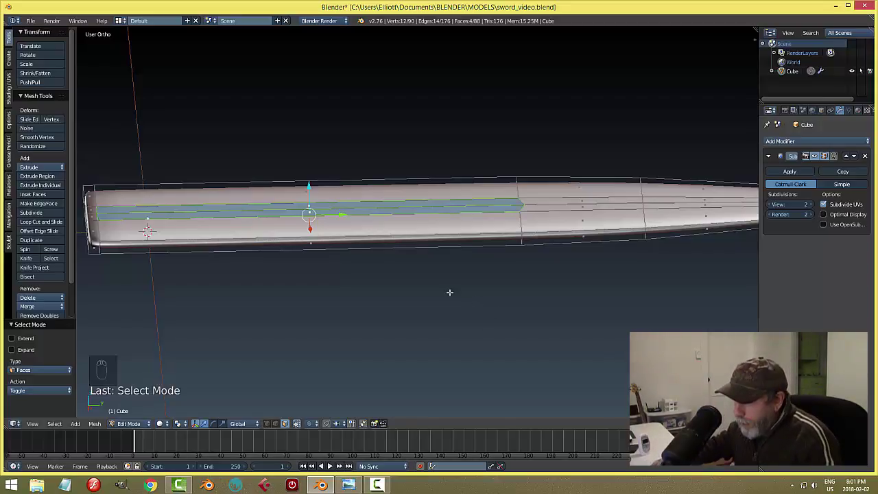
Extrude the selected centre faces in place, scale them inward along Z to recess a groove on both sides, and return to Object Mode.
middle_drag(449, 292, 539, 253)
middle_drag(537, 290, 537, 282)
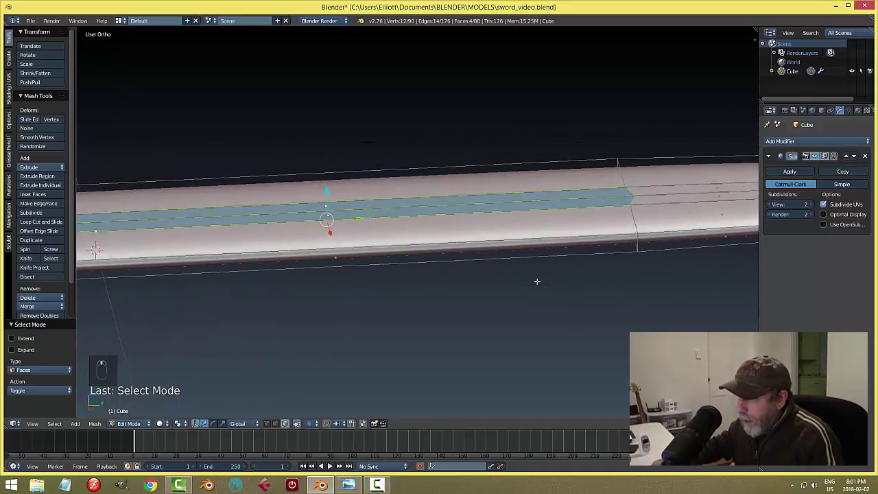
key(e)
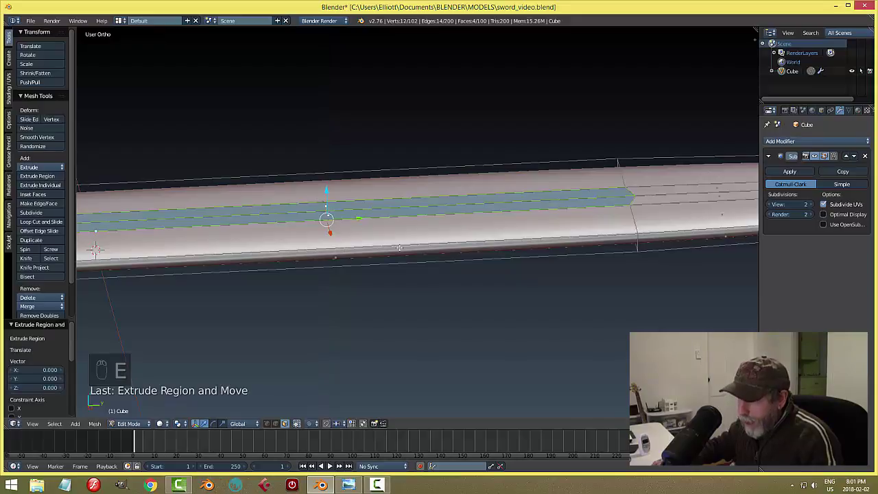
key(s)
key(z)
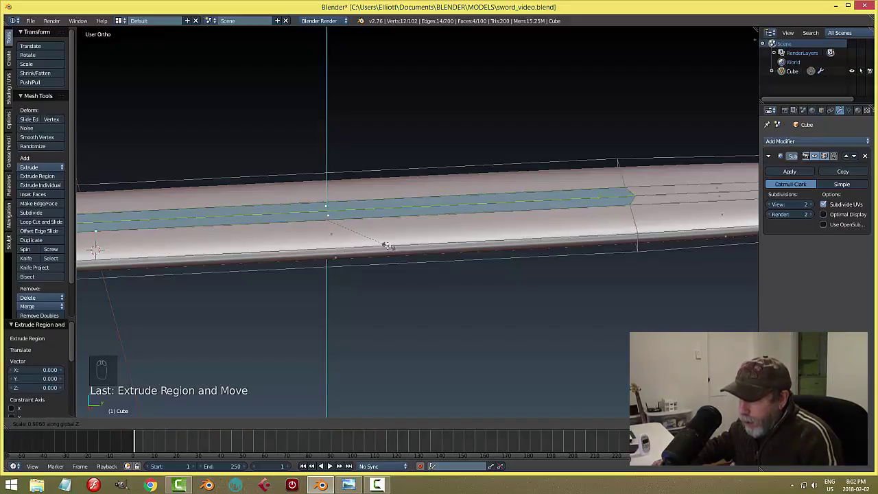
click(339, 225)
middle_drag(470, 251, 440, 269)
key(a)
key(Tab)
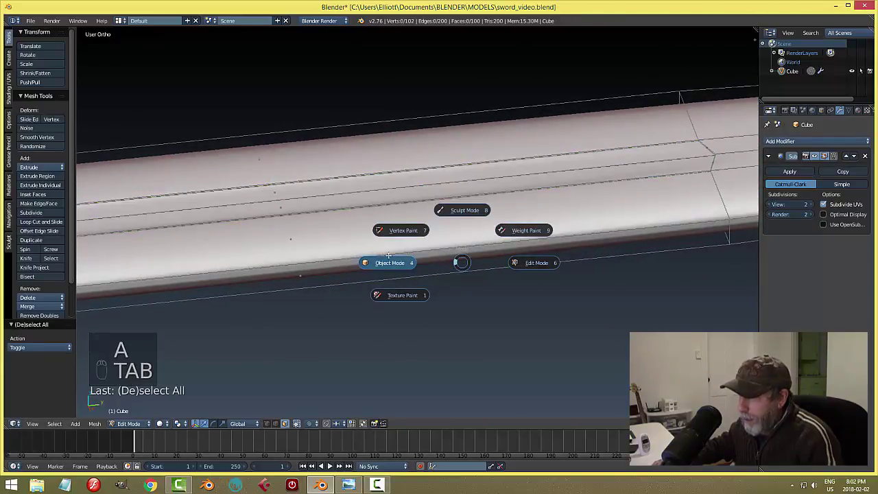
Add a loop cut across the blade in Edit Mode, slid close to the groove's pointed end, and return to Object Mode.
middle_drag(526, 242, 496, 227)
key(Tab)
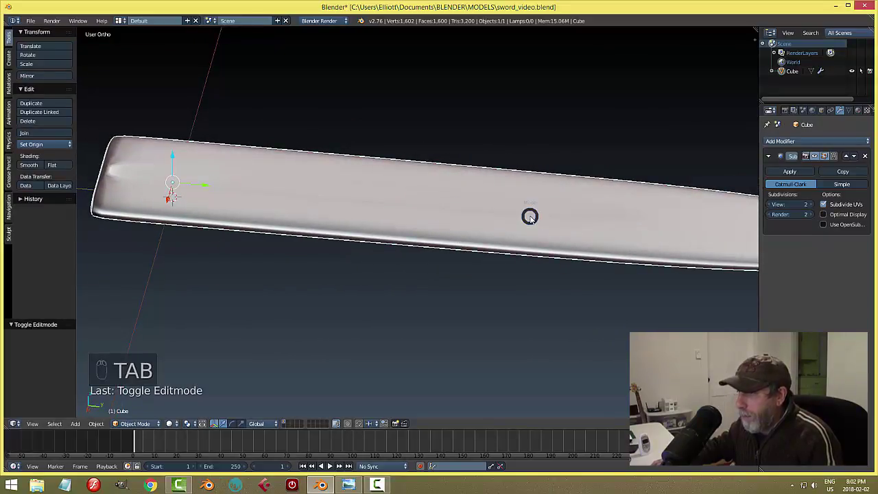
middle_drag(527, 215, 517, 205)
key(ctrl+r)
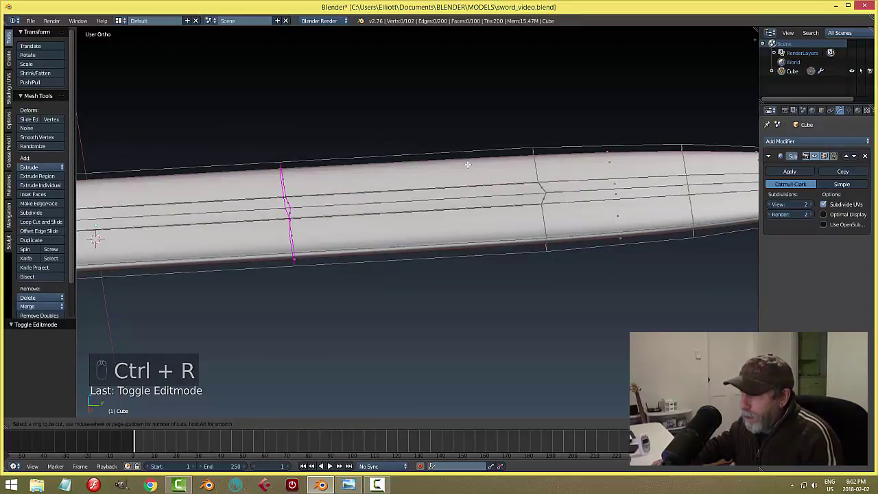
click(467, 165)
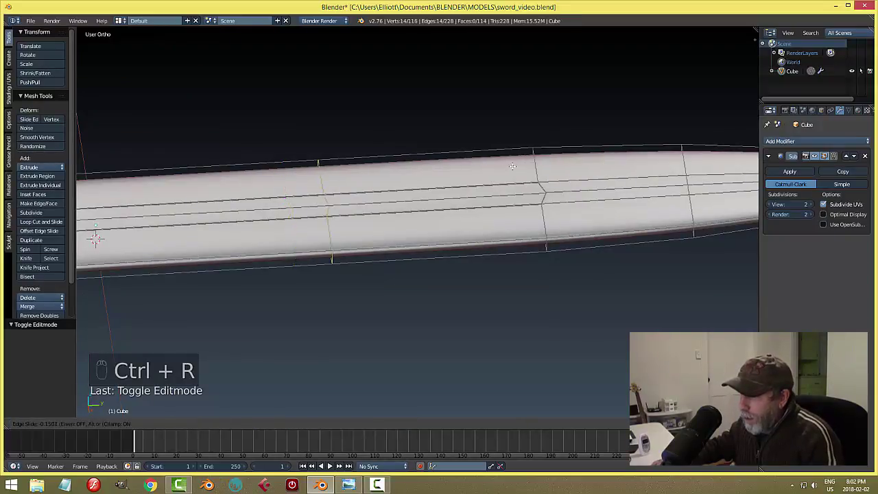
click(714, 176)
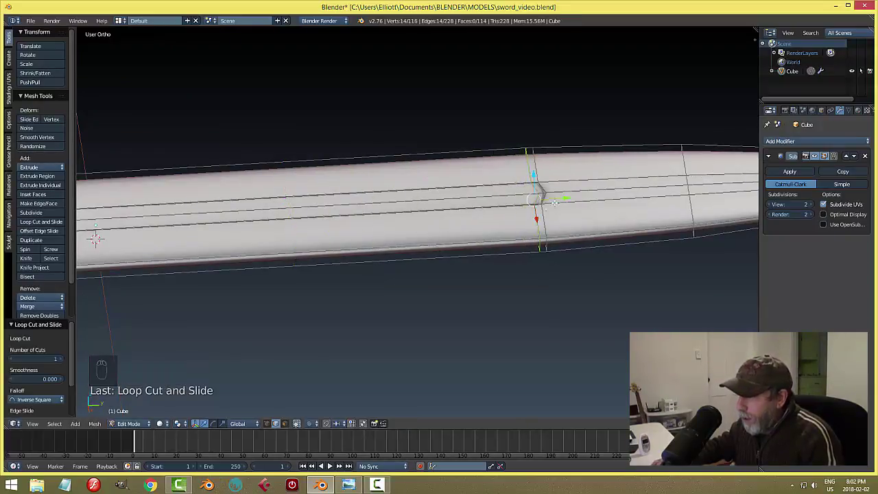
mouse_move(528, 280)
middle_down()
mouse_move(503, 172)
mouse_move(578, 237)
mouse_move(521, 285)
middle_up()
key(a)
key(Tab)
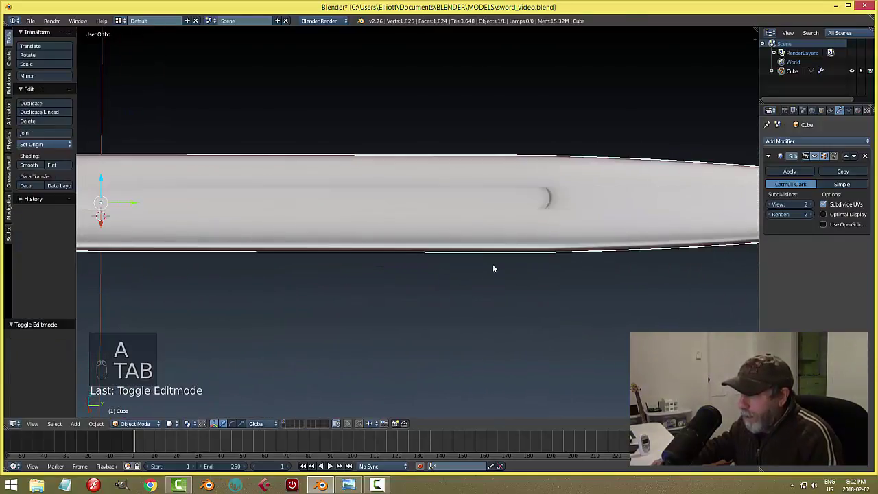
In Edit Mode with edge select, select the groove's two long border edges and its pointed end edges on the blade's upper face.
scroll(450, 219, down, 2)
mouse_move(450, 219)
middle_down()
mouse_move(476, 247)
mouse_move(542, 206)
mouse_move(508, 233)
mouse_move(471, 229)
mouse_move(457, 208)
mouse_move(459, 226)
mouse_move(450, 217)
middle_up()
scroll(449, 217, up, 2)
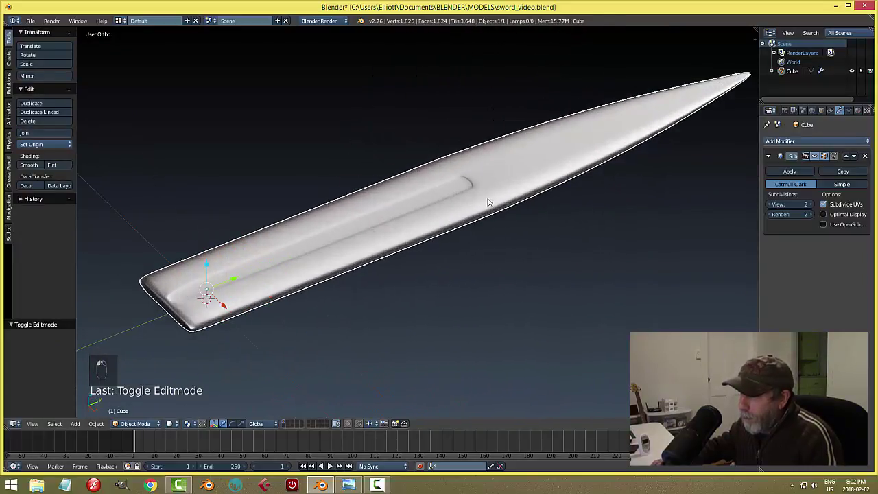
key(Tab)
click(554, 199)
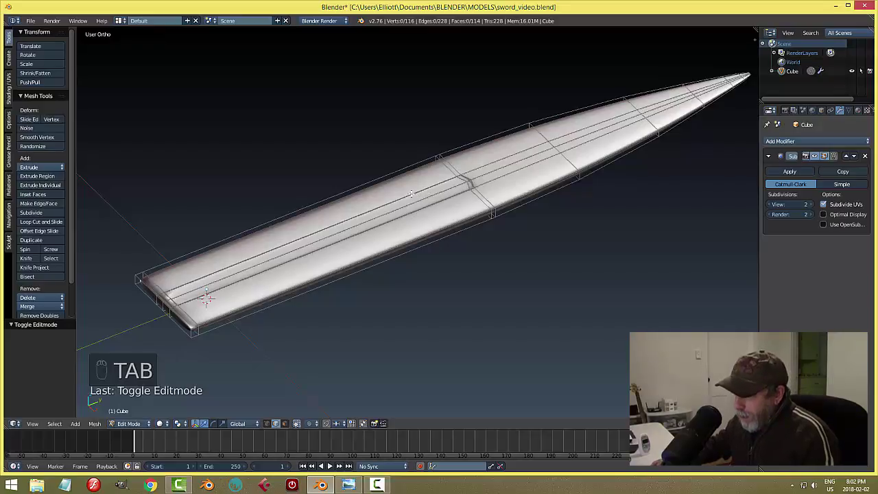
scroll(411, 194, up, 2)
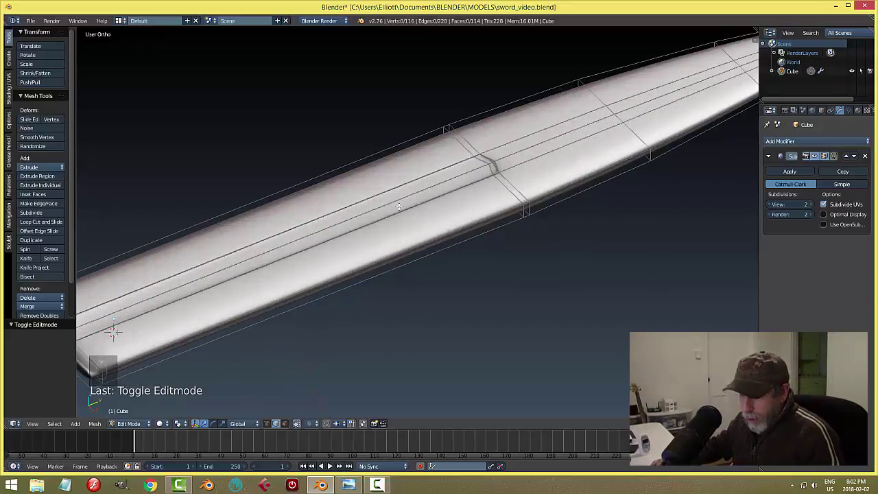
key(ctrl+Tab)
click(396, 197)
alt+right_click(411, 178)
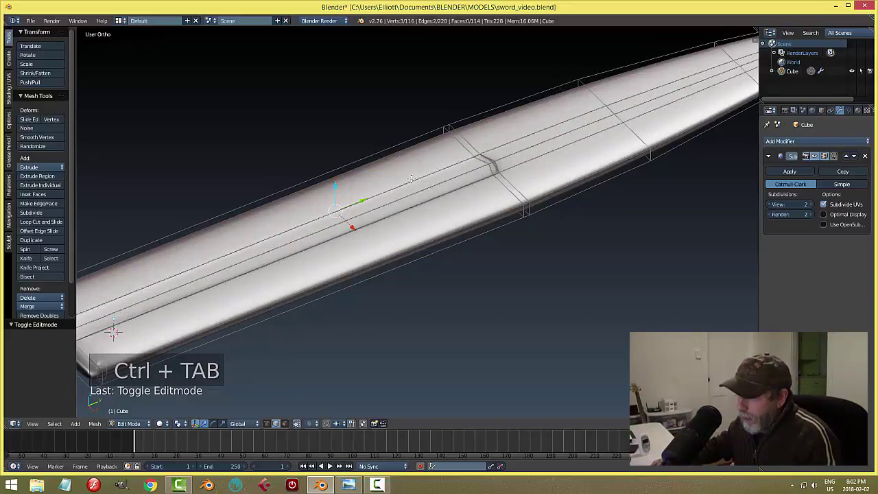
alt+shift+right_click(432, 199)
middle_drag(432, 199, 547, 217)
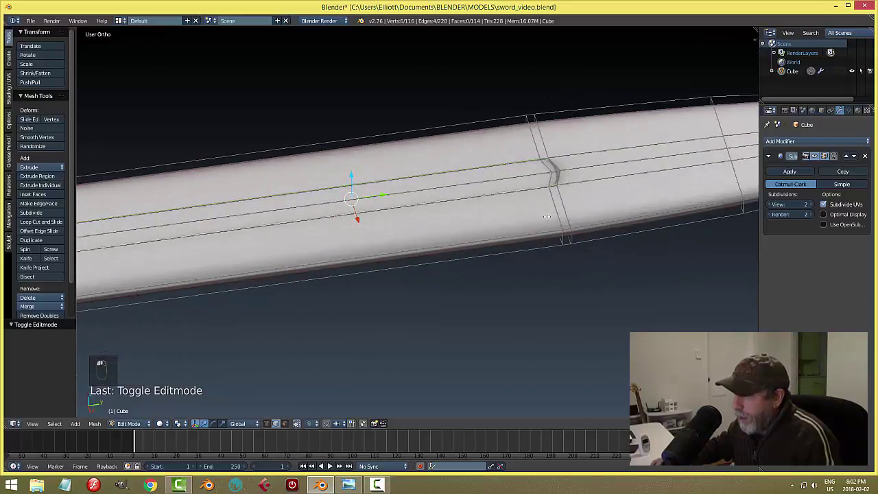
shift+right_click(556, 164)
middle_drag(556, 164, 536, 188)
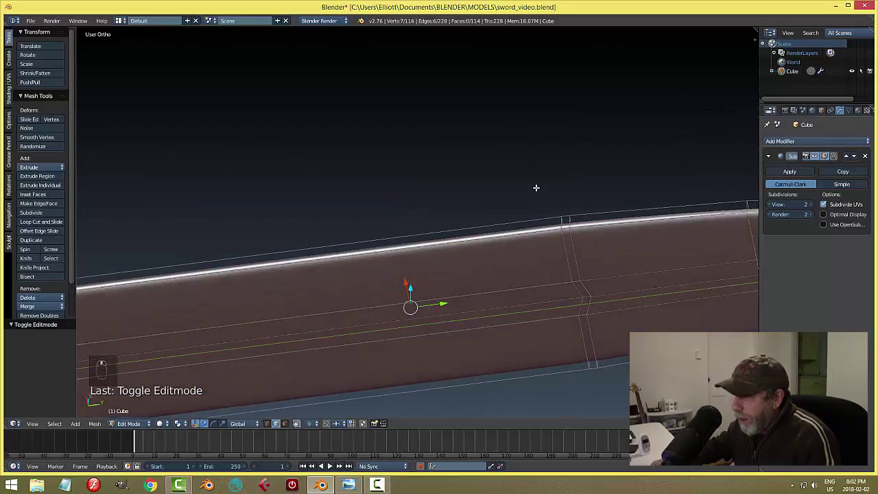
Add the groove's two long border edges and its pointed end edges on the blade's underside to the selection.
alt+shift+right_click(563, 284)
alt+shift+right_click(588, 296)
alt+shift+right_click(572, 316)
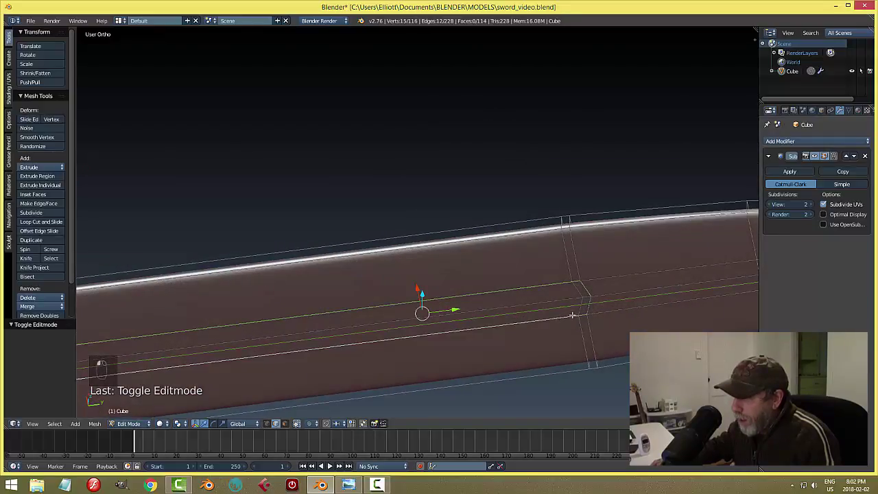
scroll(509, 250, down, 2)
middle_drag(491, 221, 512, 301)
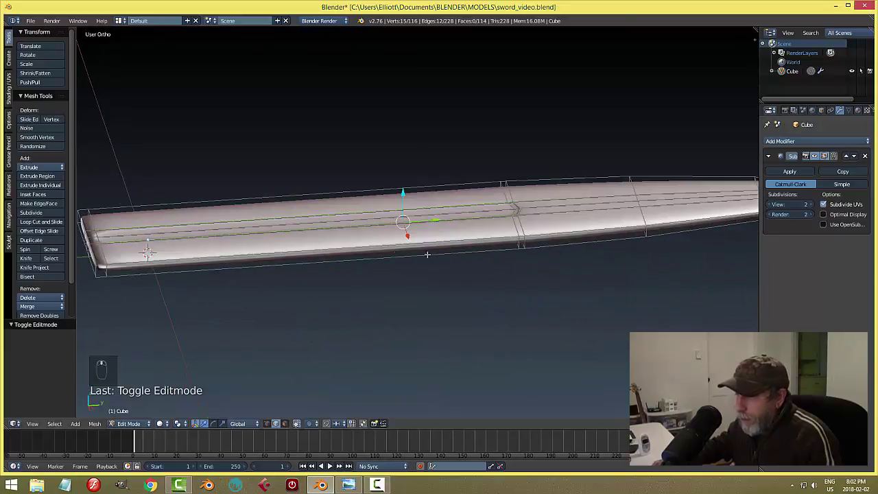
Set the mean crease of the selected groove edges to 0.59, deselect everything and return to Object Mode.
middle_drag(427, 254, 429, 262)
key(n)
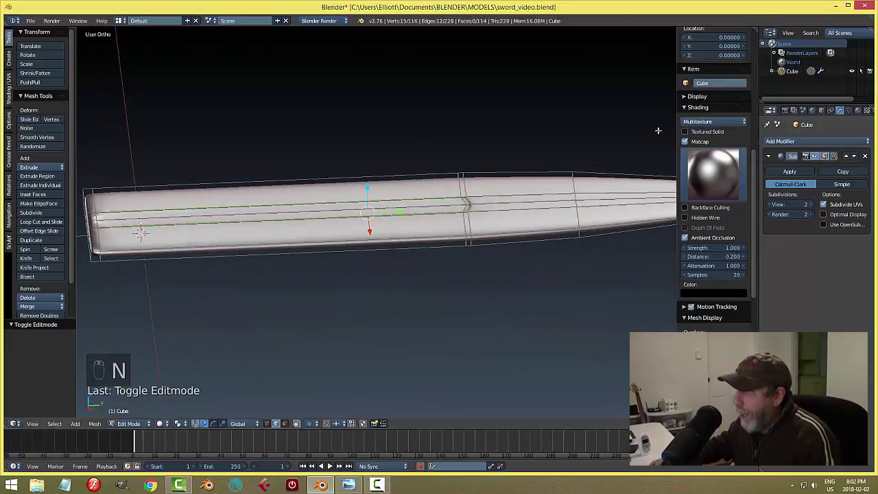
scroll(754, 171, down, 3)
scroll(718, 137, up, 3)
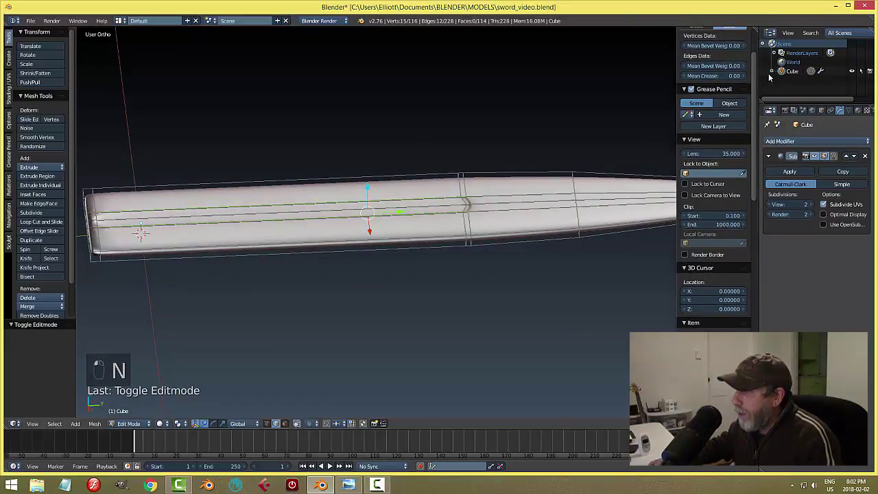
drag(715, 91, 734, 91)
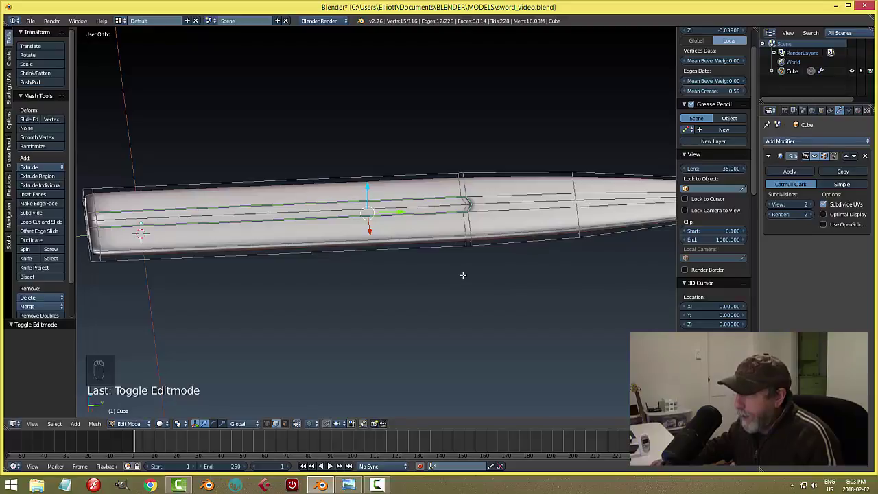
key(n)
key(a)
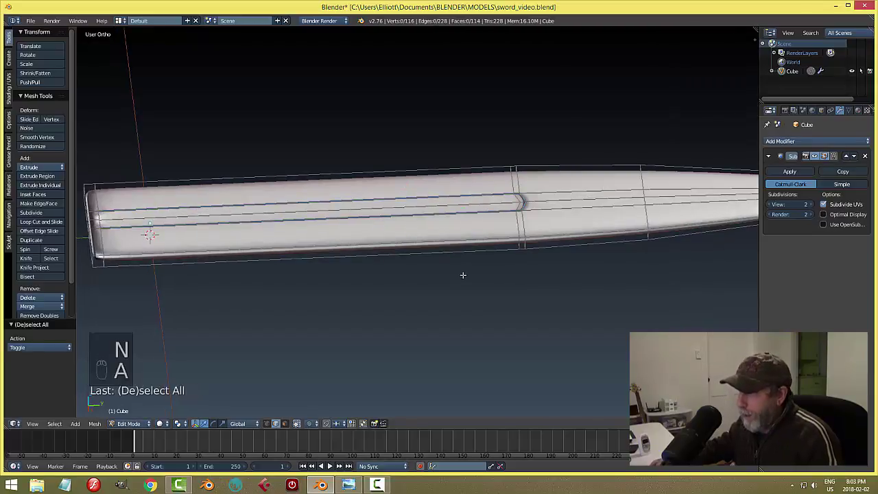
key(Tab)
middle_drag(465, 242, 391, 229)
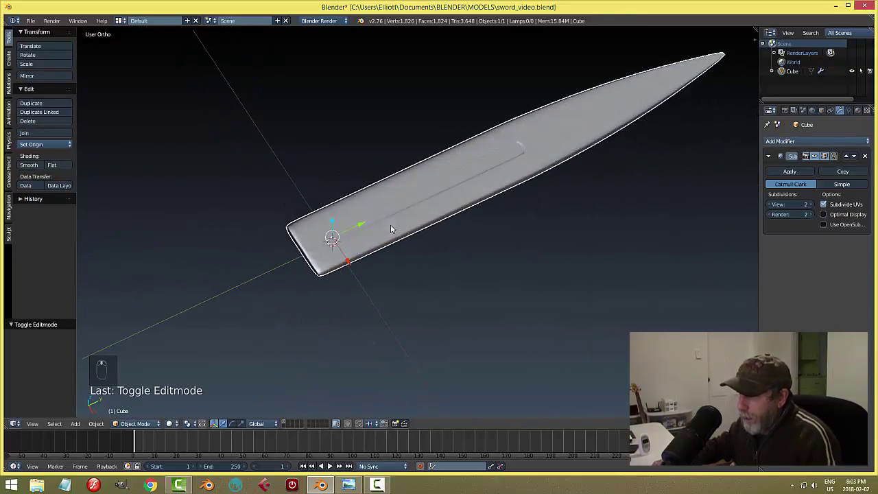
In Edit Mode with vertex select, add one loop cut across the blade, slid close to its base end.
key(Tab)
click(538, 240)
scroll(343, 283, up, 3)
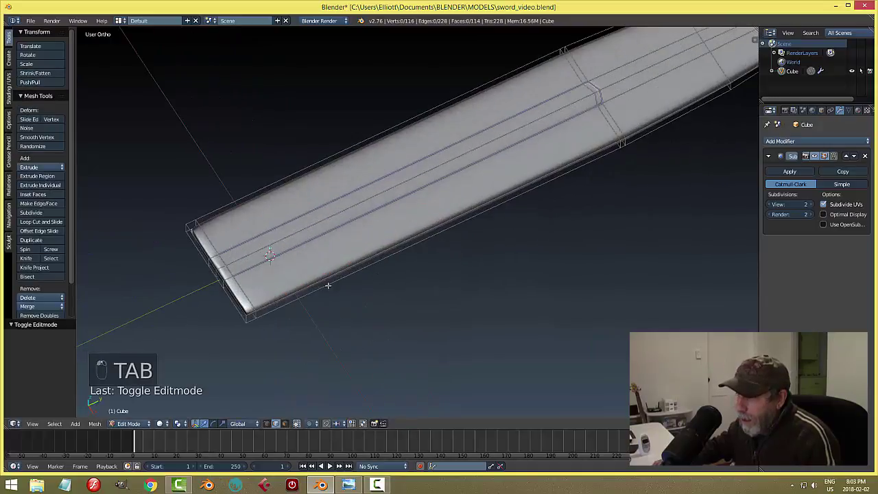
shift+middle_drag(302, 315, 373, 256)
scroll(373, 255, up, 2)
key(ctrl+Tab)
click(364, 233)
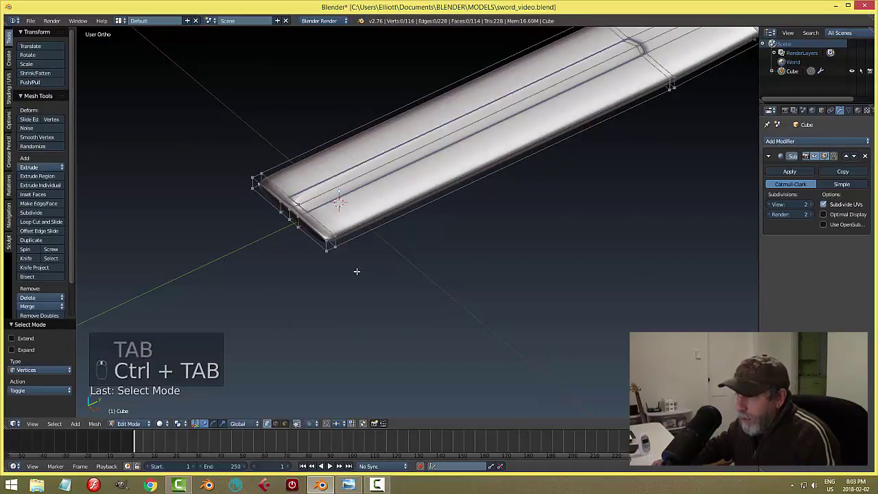
scroll(325, 271, up, 2)
middle_drag(325, 271, 335, 190)
key(ctrl+r)
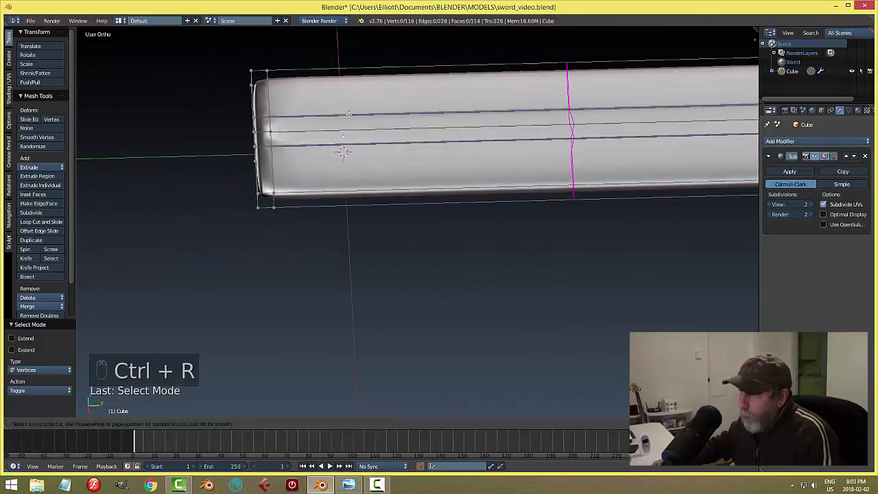
click(562, 137)
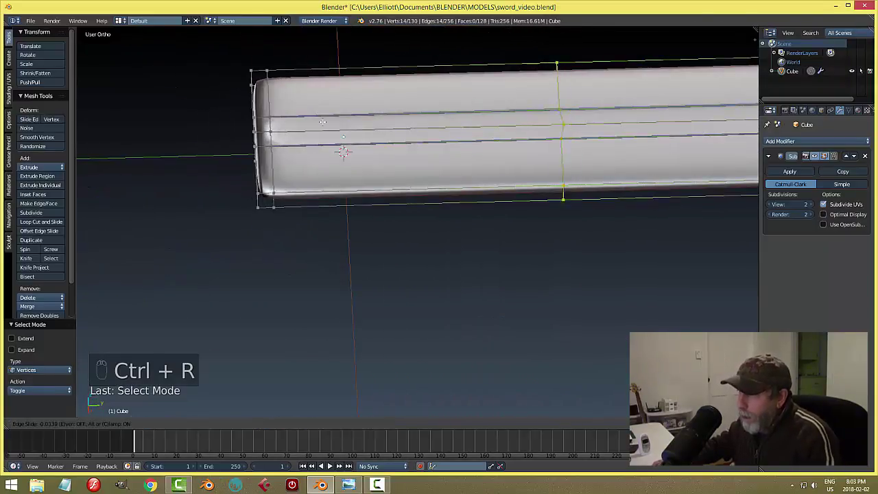
click(742, 129)
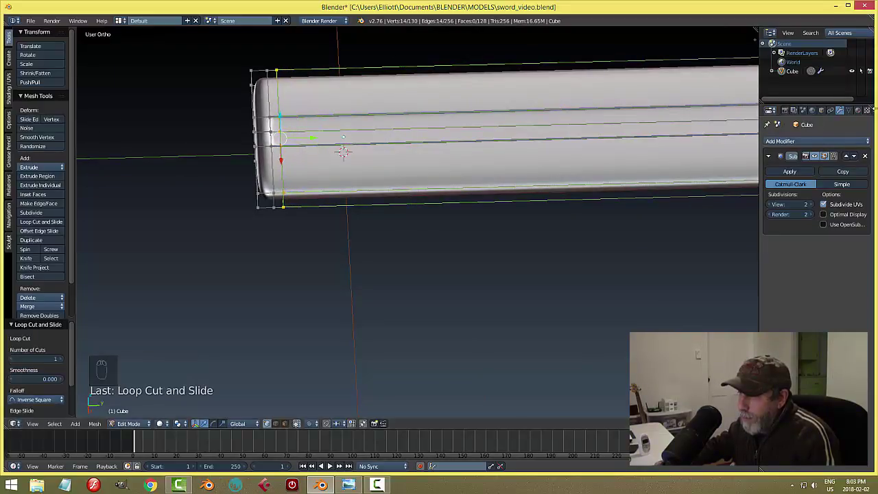
Flatten the new loop by scaling it to 0 along Y, and deselect it.
middle_drag(343, 137, 339, 146)
key(s)
key(y)
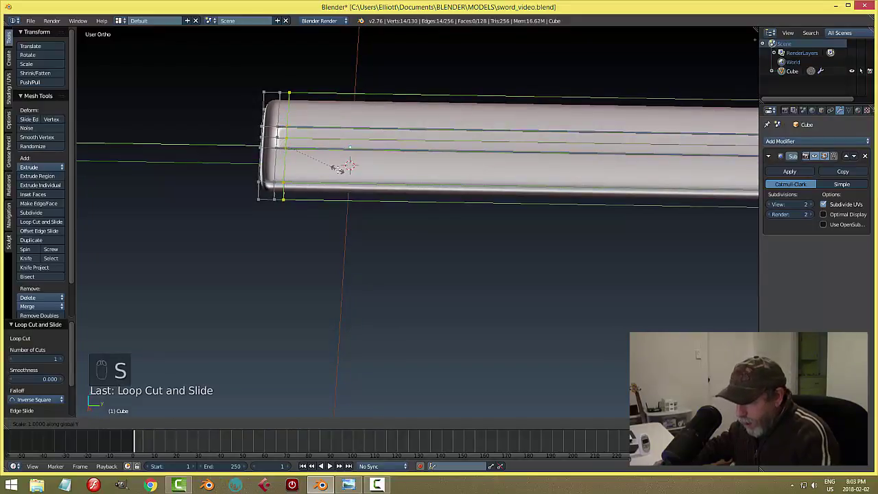
key(Return)
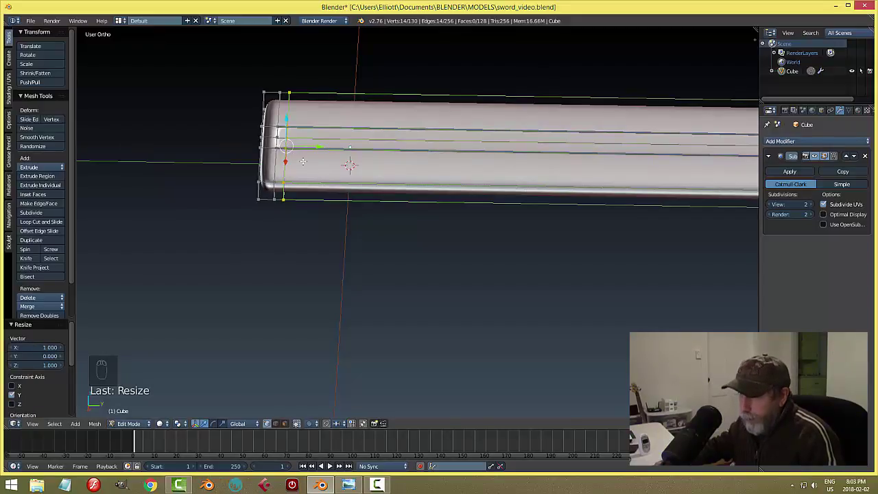
key(a)
Select the vertices around the blade's base end cap, including the groove's end vertices on the upper face.
middle_drag(302, 163, 320, 162)
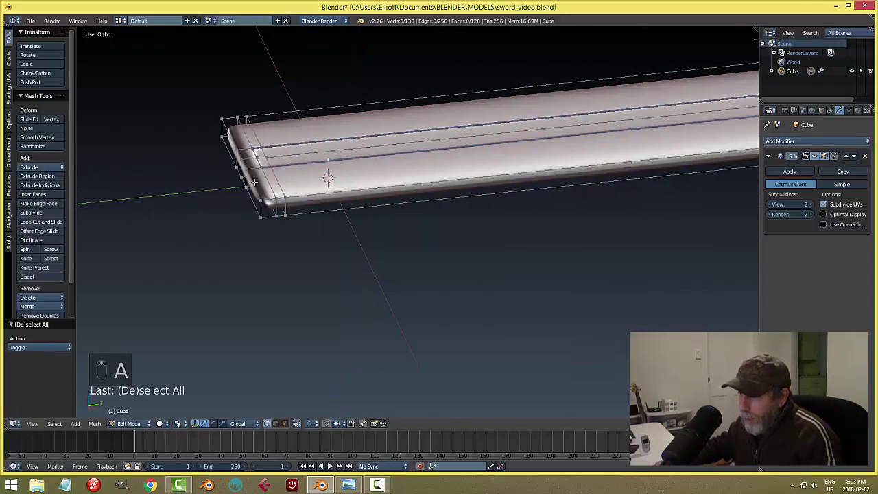
alt+right_click(255, 181)
middle_drag(255, 182, 289, 228)
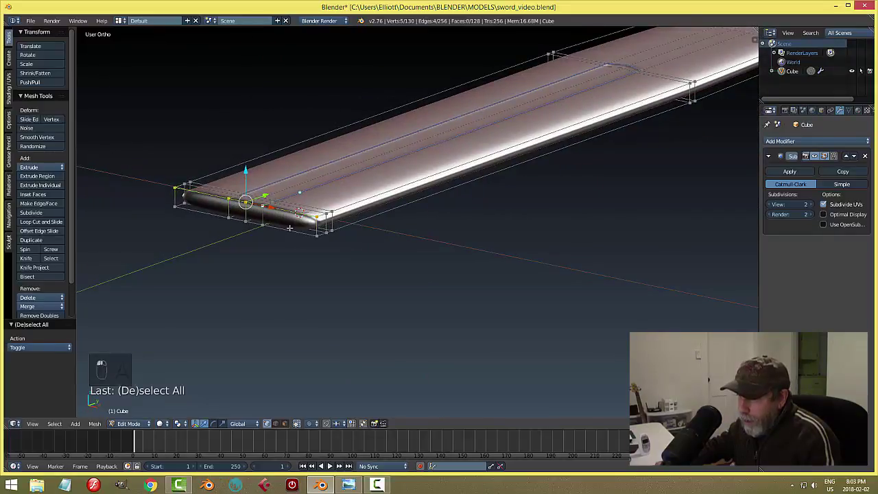
alt+shift+right_click(299, 227)
middle_drag(330, 255, 299, 246)
alt+shift+right_click(297, 238)
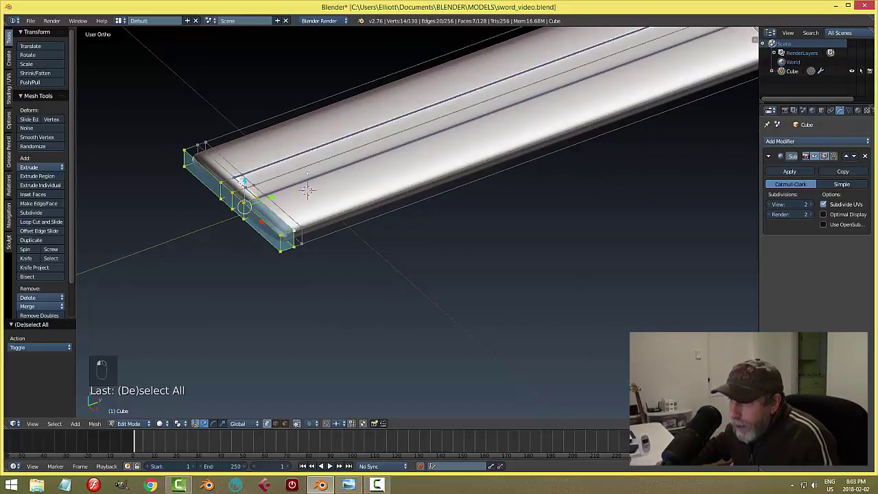
alt+shift+right_click(238, 181)
alt+shift+right_click(226, 170)
middle_drag(251, 211, 262, 216)
scroll(243, 218, up, 2)
alt+shift+click(158, 197)
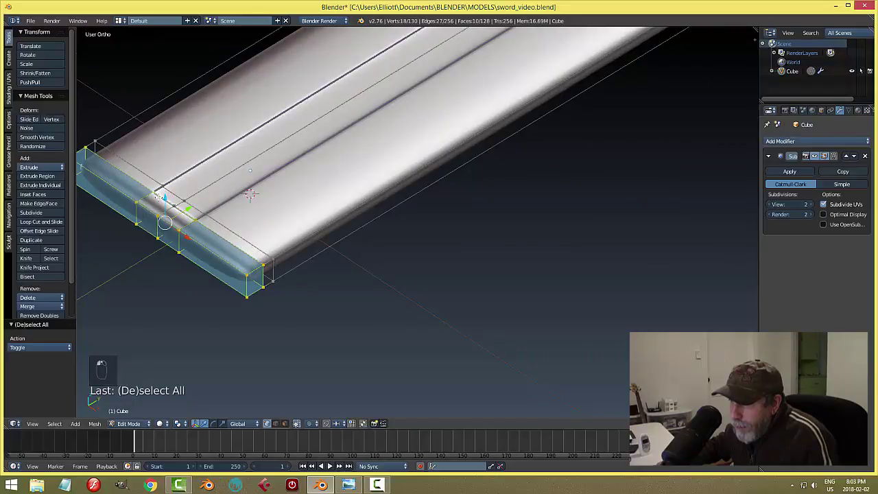
shift+right_click(178, 207)
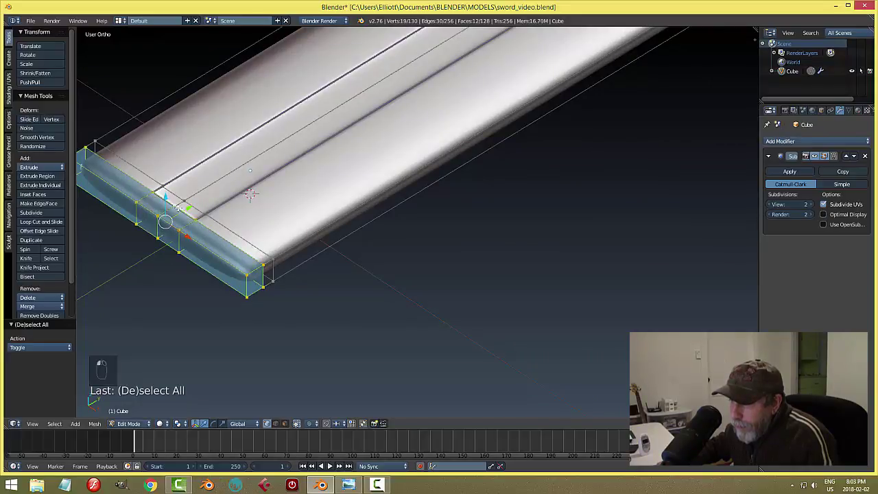
Add the groove's end vertices on the underside to the selection and delete all selected vertices to open the base.
middle_drag(210, 245, 181, 154)
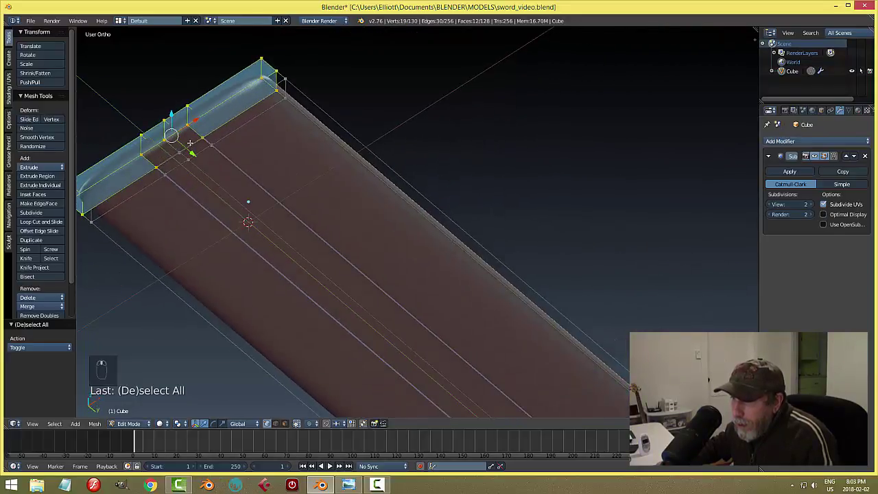
alt+shift+right_click(191, 142)
shift+right_click(171, 159)
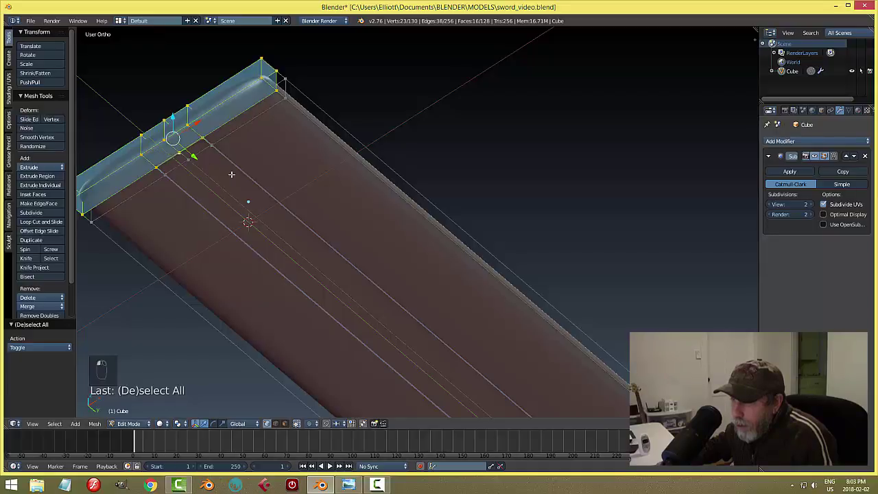
middle_drag(231, 174, 197, 221)
key(x)
click(340, 217)
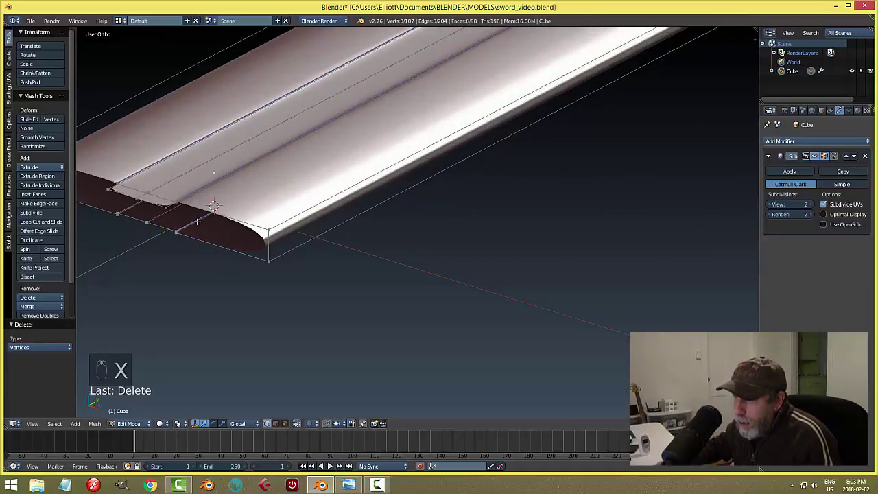
Delete the three leftover vertices protruding from the upper groove at the open base end.
click(167, 208)
shift+click(140, 200)
shift+click(110, 188)
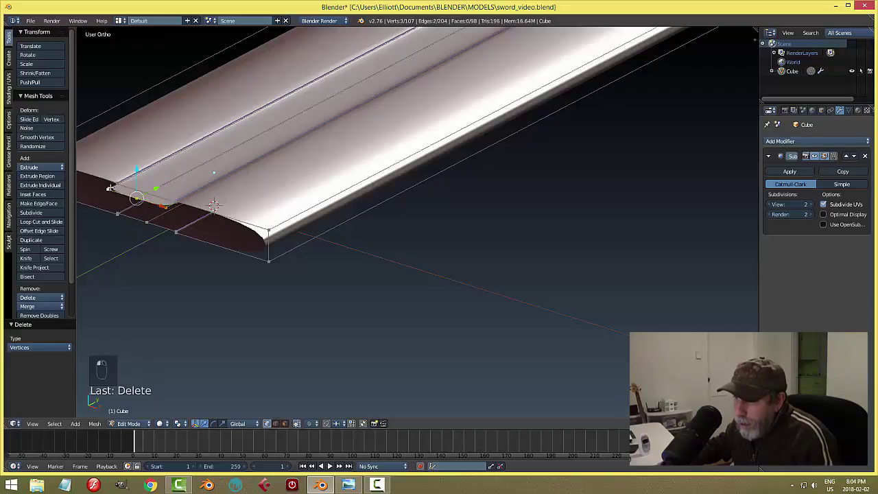
key(x)
click(224, 227)
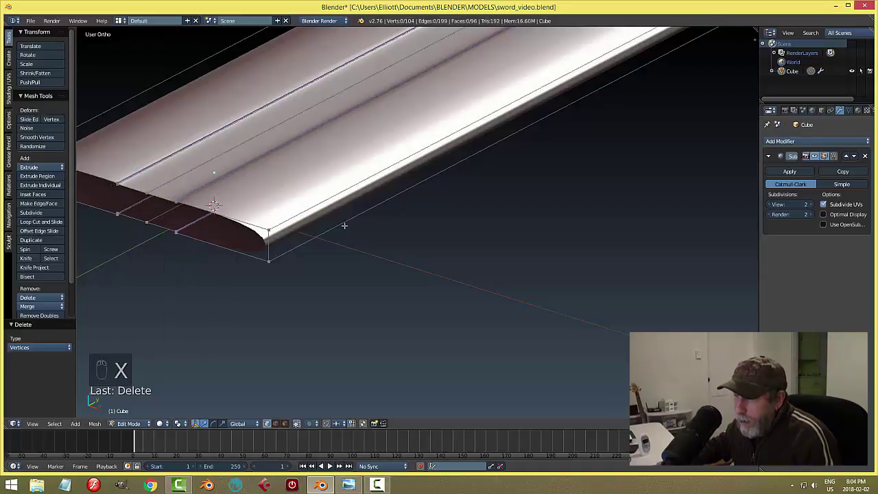
In edge select mode, select the open base edge loop, move it -1.076 along Y and deselect it.
middle_drag(345, 225, 314, 219)
key(ctrl+Tab)
click(286, 228)
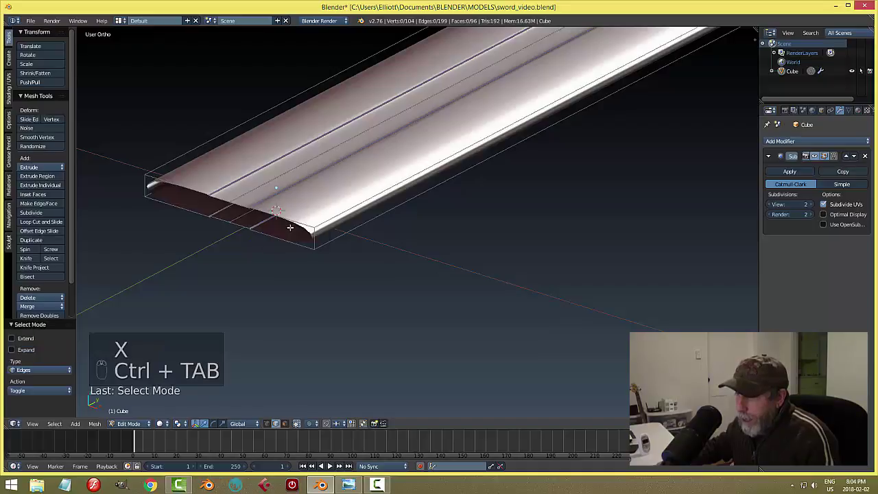
alt+click(284, 218)
middle_drag(381, 222, 357, 178)
key(g)
key(x)
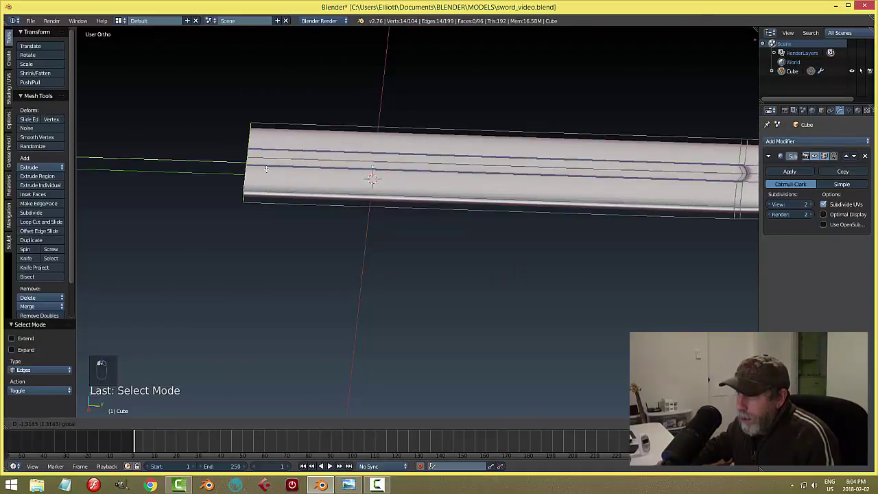
click(291, 172)
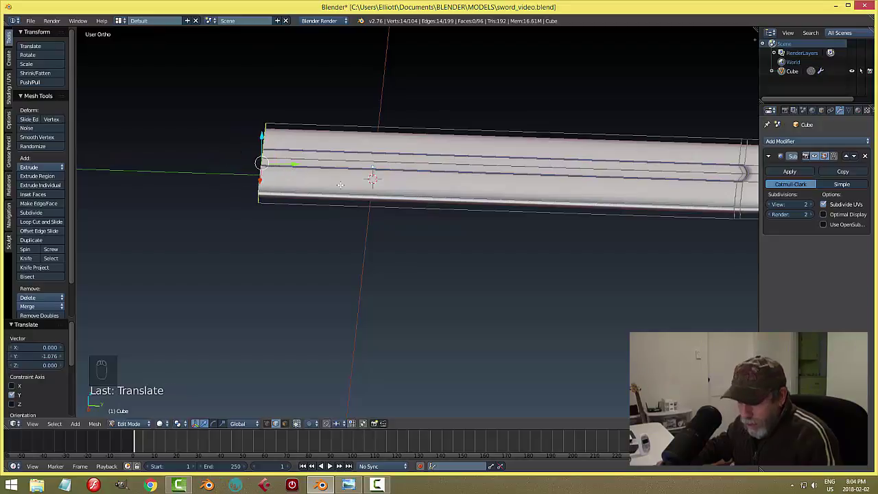
key(a)
Save the blade model over the existing sword_video.blend file.
middle_drag(373, 180, 433, 199)
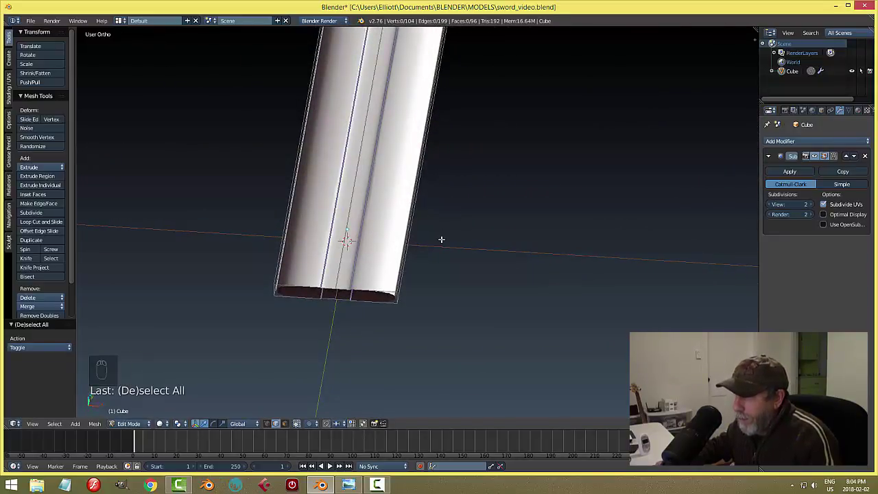
middle_drag(434, 254, 446, 213)
key(ctrl+s)
click(447, 212)
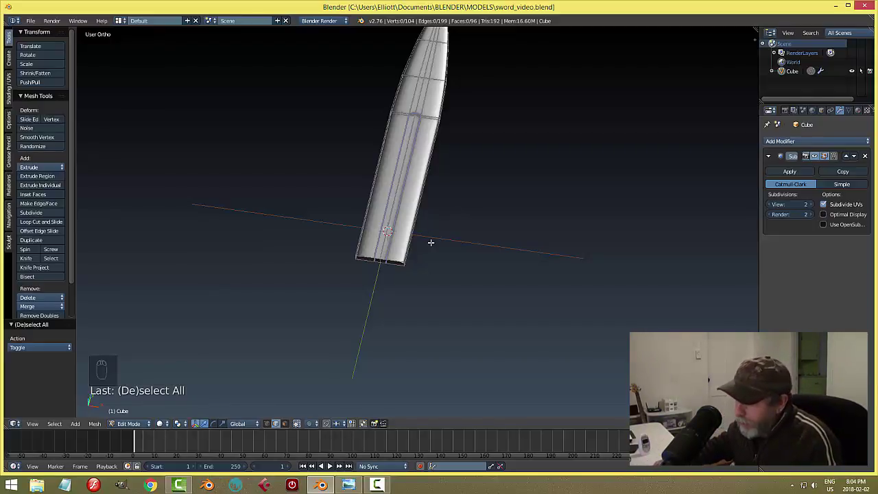
In vertex select mode, select the upper and lower centre vertices of the open base and snap the 3D cursor to them.
middle_drag(432, 238, 445, 199)
scroll(451, 263, up, 4)
scroll(394, 266, up, 2)
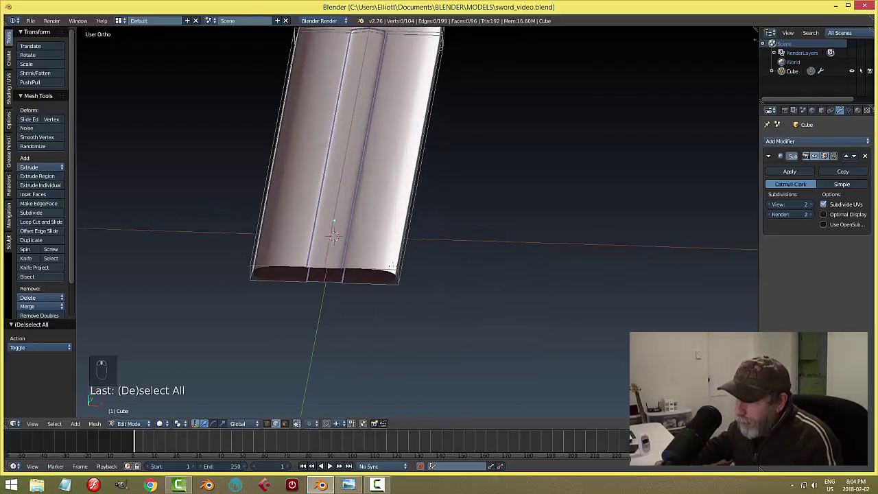
key(ctrl+Tab)
click(329, 258)
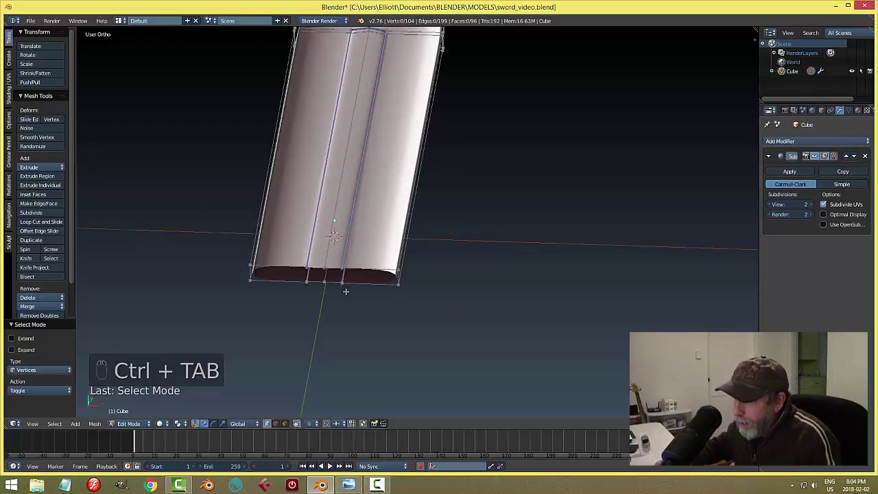
middle_drag(338, 290, 342, 278)
scroll(335, 264, up, 2)
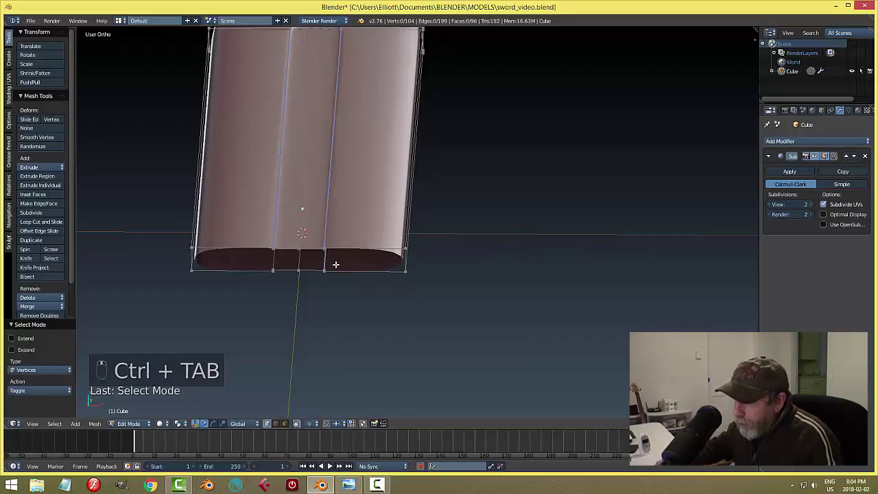
right_click(297, 252)
shift+right_click(300, 271)
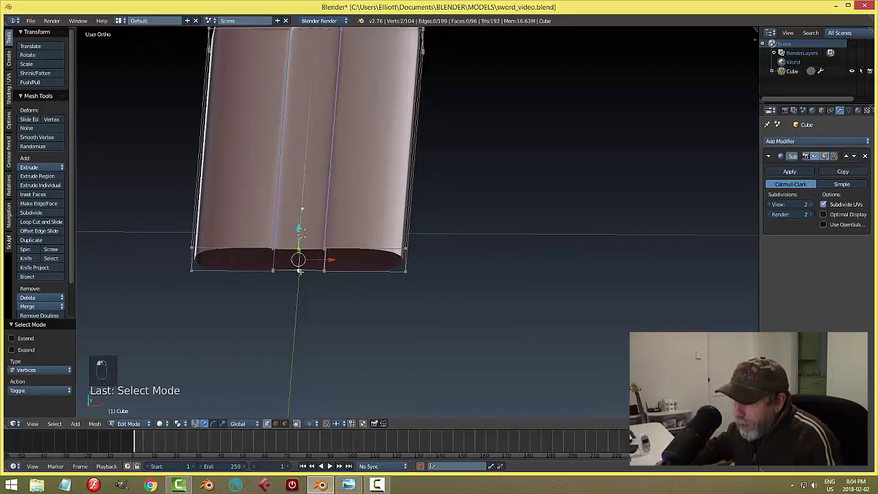
key(shift+s)
click(373, 308)
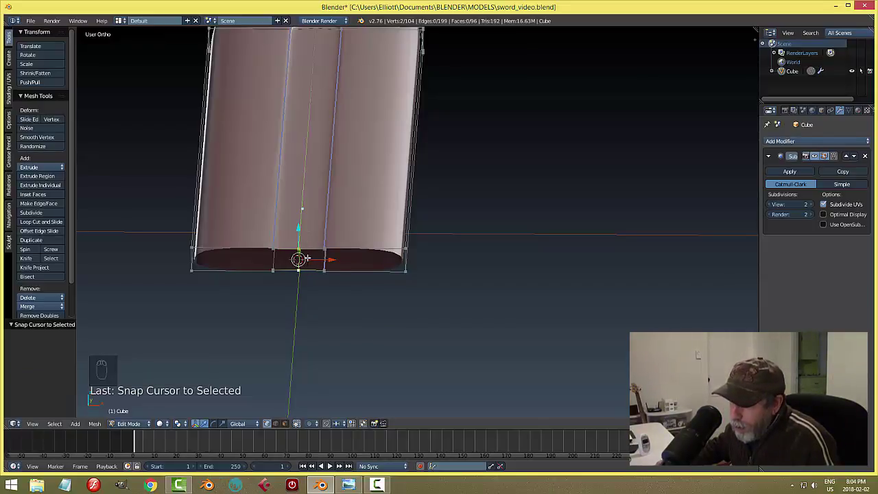
middle_drag(334, 252, 594, 229)
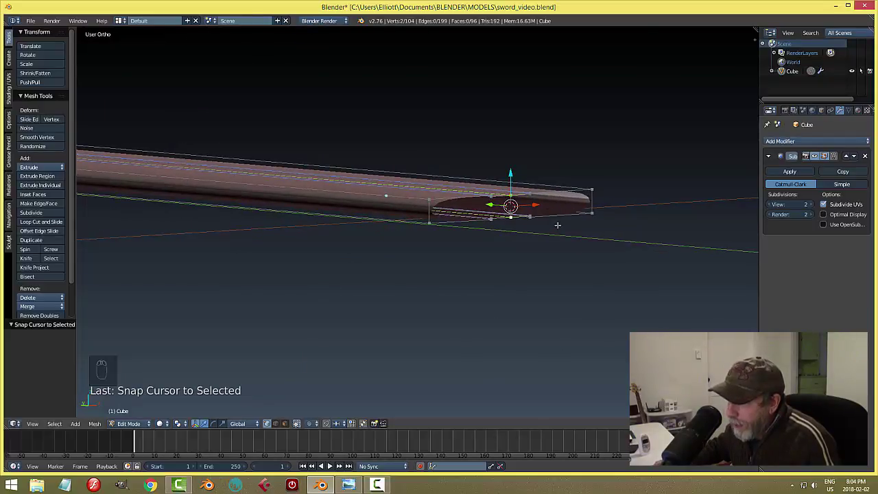
Deselect the blade's vertices, return to Object Mode and add a cube mesh at the 3D cursor on the blade's open base.
middle_drag(555, 237, 537, 239)
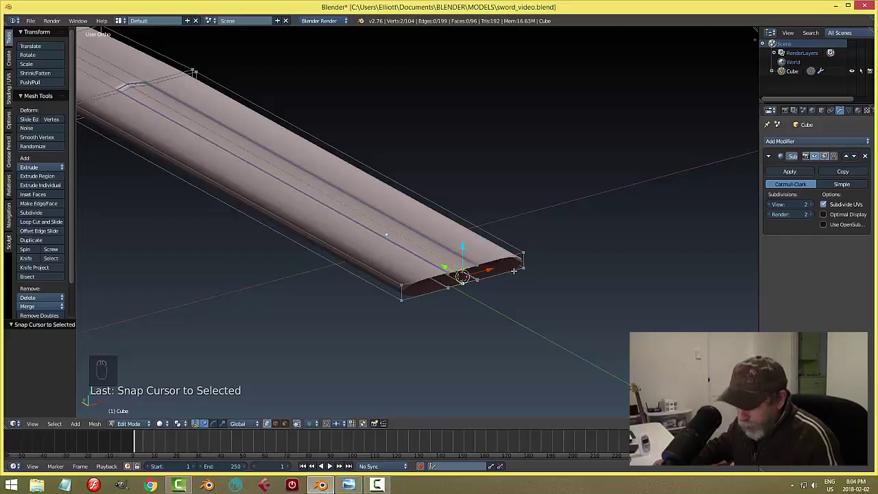
key(a)
key(Tab)
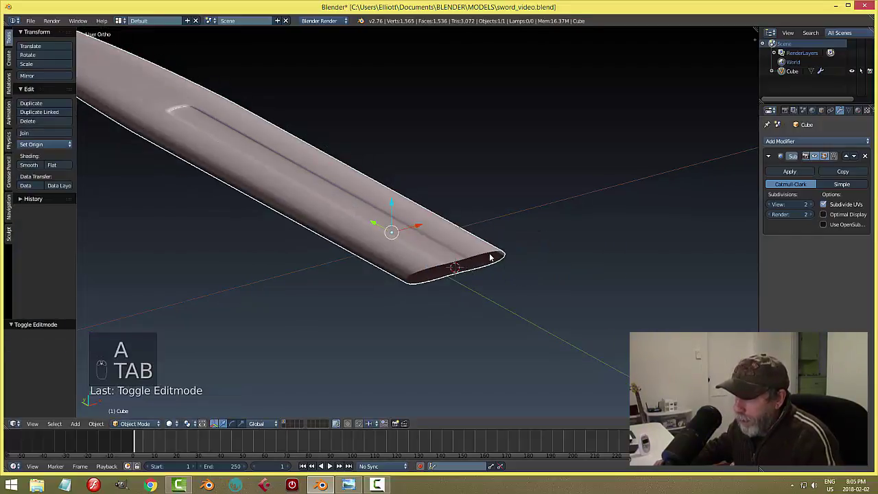
mouse_move(490, 257)
middle_down()
mouse_move(499, 253)
mouse_move(491, 263)
middle_up()
key(shift+a)
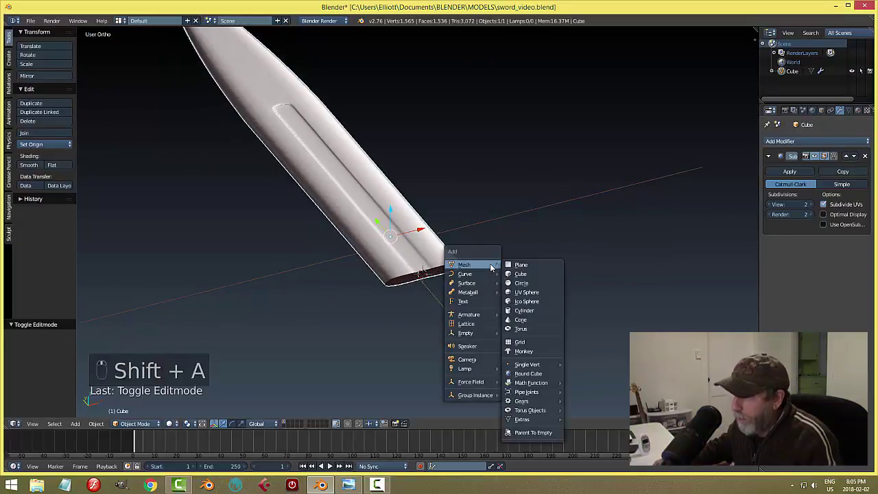
click(521, 274)
Flatten the new cube by scaling it 0.376 along Z.
middle_drag(438, 297, 580, 269)
key(s)
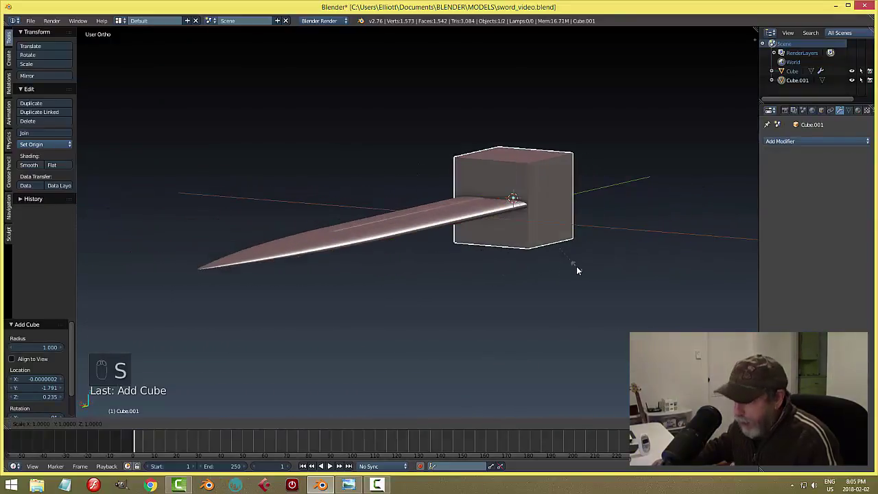
key(z)
click(545, 219)
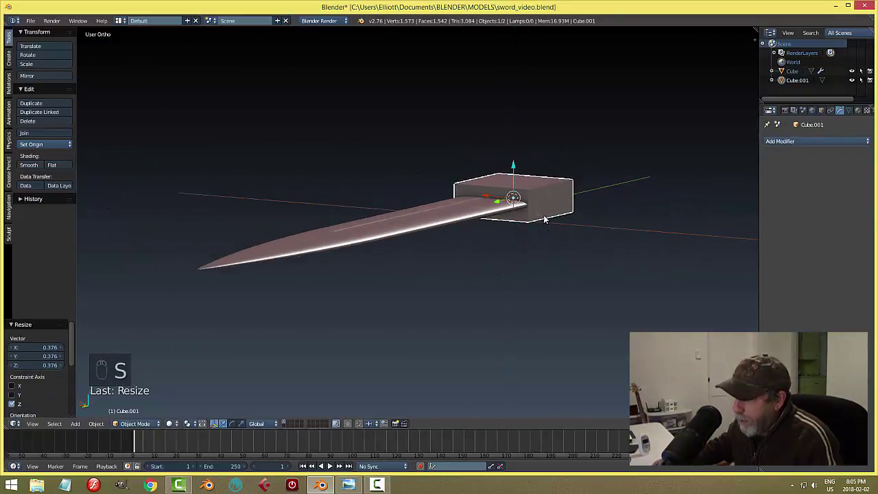
Shape the flattened cube into a crossguard bar by scaling it 2.457 along X and 0.493 along Y.
middle_drag(545, 219, 567, 232)
key(s)
key(x)
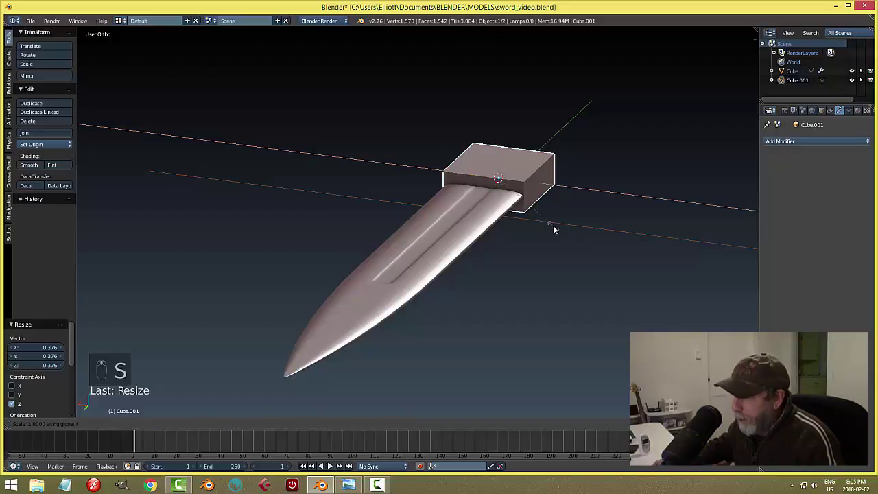
click(663, 247)
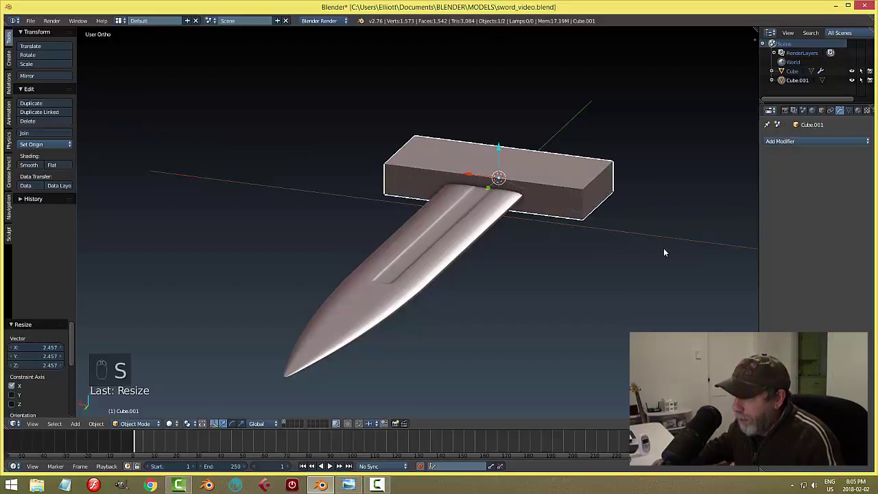
middle_drag(663, 247, 623, 242)
key(s)
key(y)
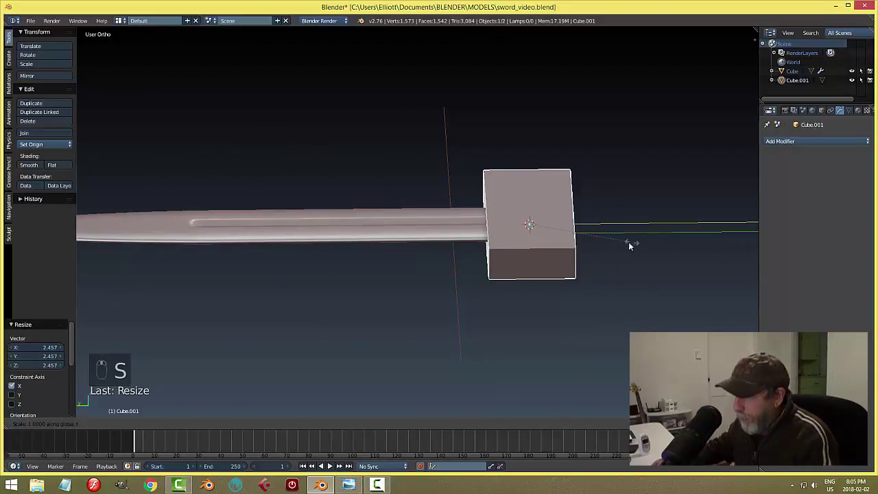
click(562, 239)
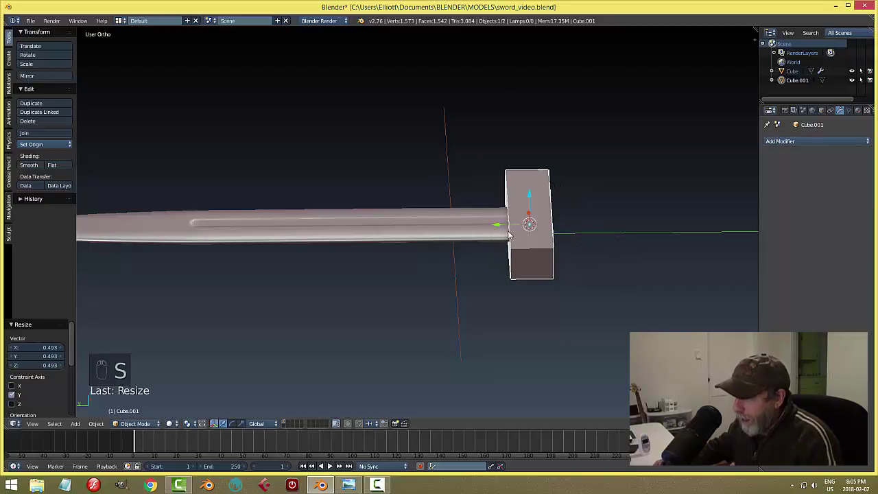
Move the crossguard -0.455 along Y against the blade's base and scale it 0.941 along Y.
drag(498, 230, 517, 239)
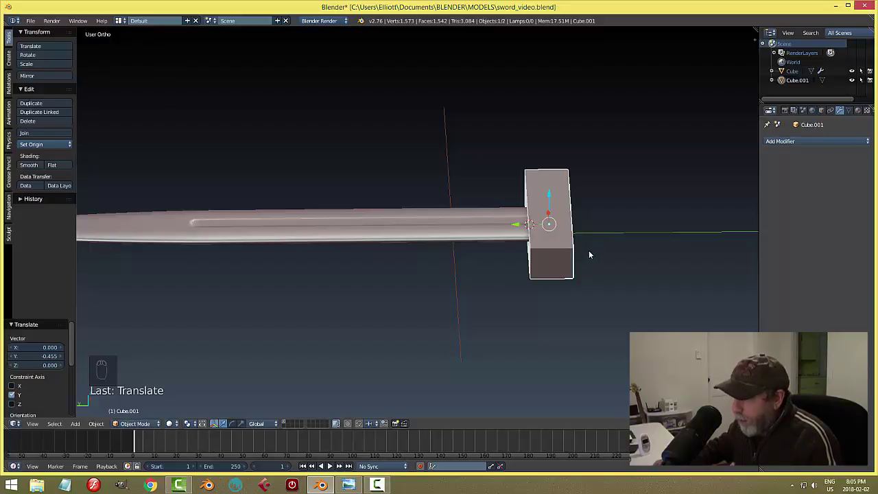
key(s)
click(568, 252)
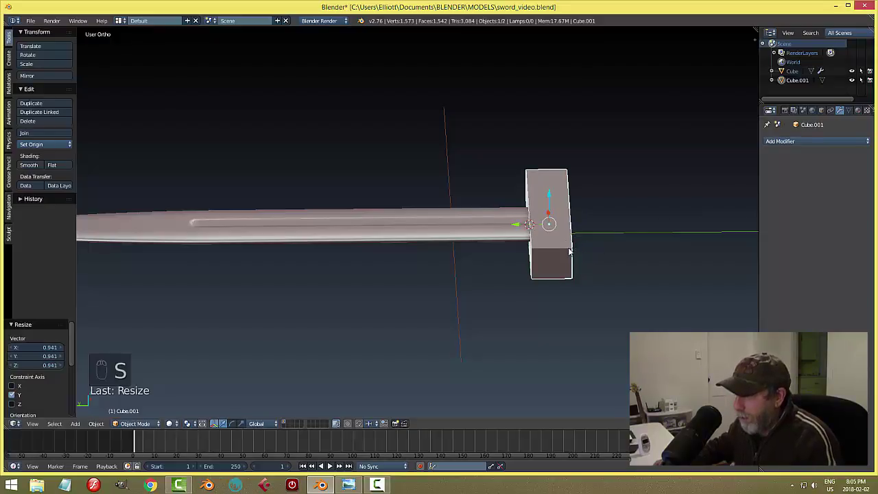
In Edit Mode, cut three evenly spaced edge loops across the crossguard's length without sliding them, and deselect everything.
middle_drag(568, 252, 451, 254)
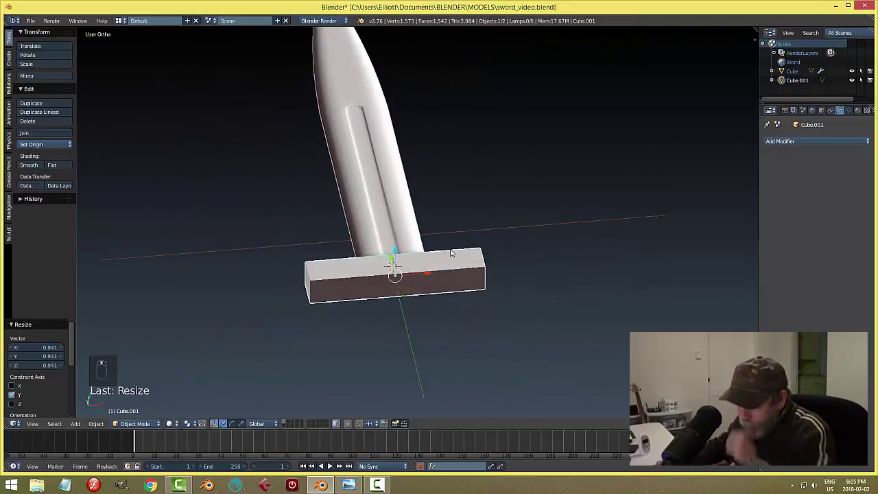
key(Tab)
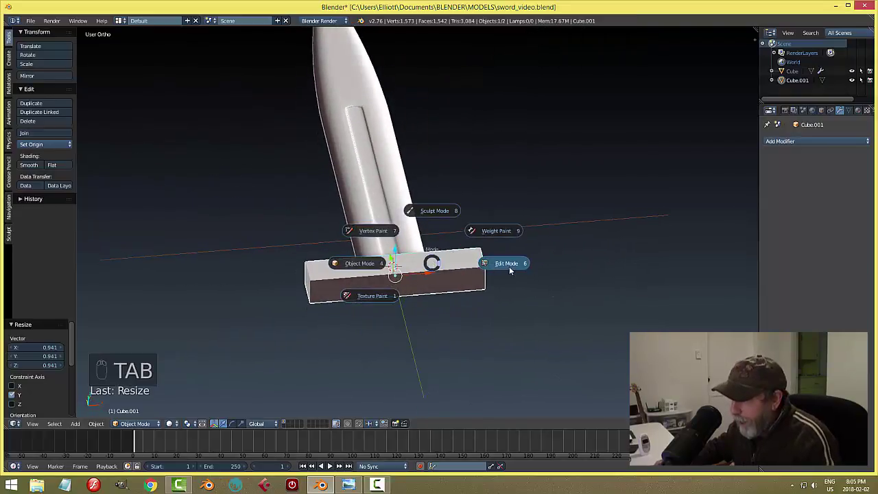
click(509, 268)
scroll(444, 280, up, 2)
scroll(442, 281, down, 2)
middle_drag(448, 274, 412, 278)
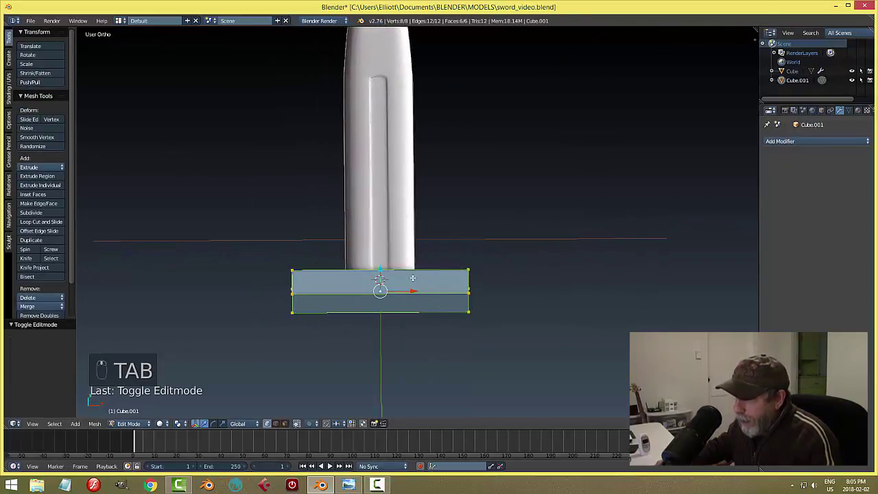
key(ctrl+r)
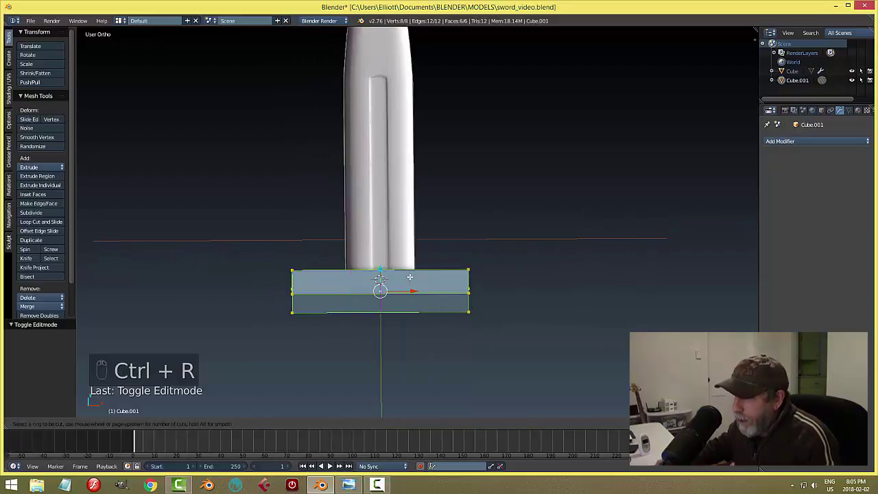
scroll(409, 278, up, 1)
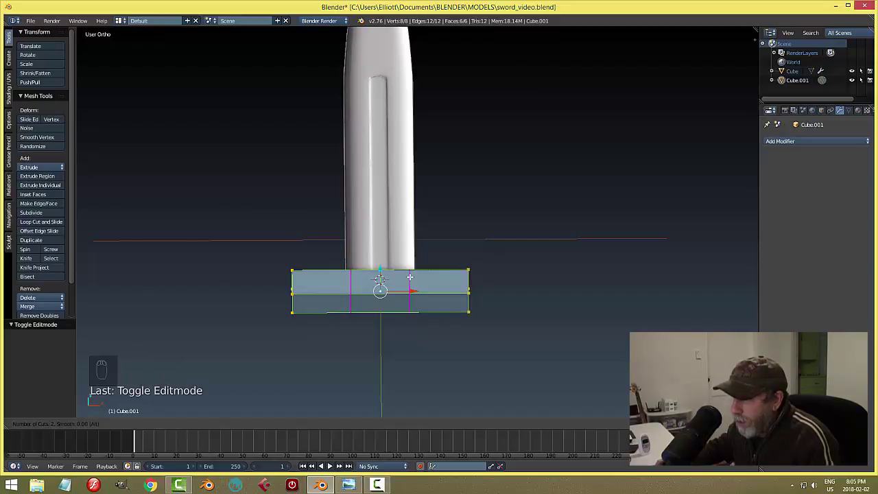
scroll(410, 277, up, 1)
click(409, 278)
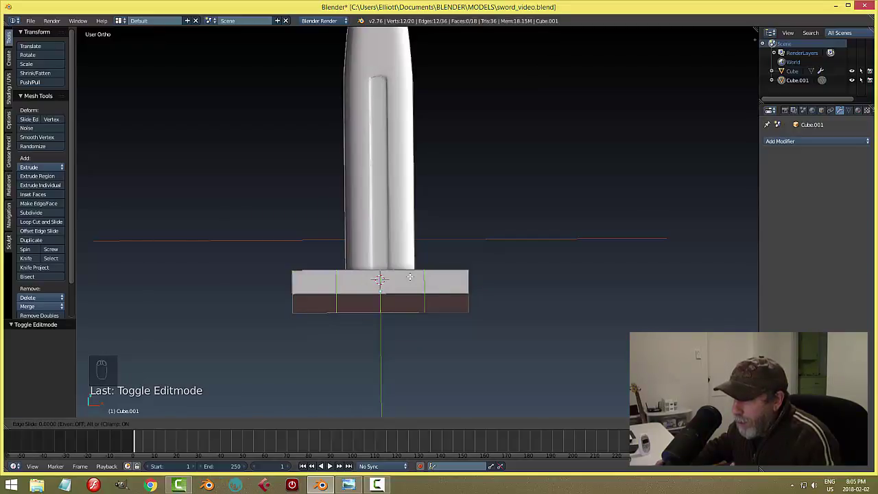
click(410, 277)
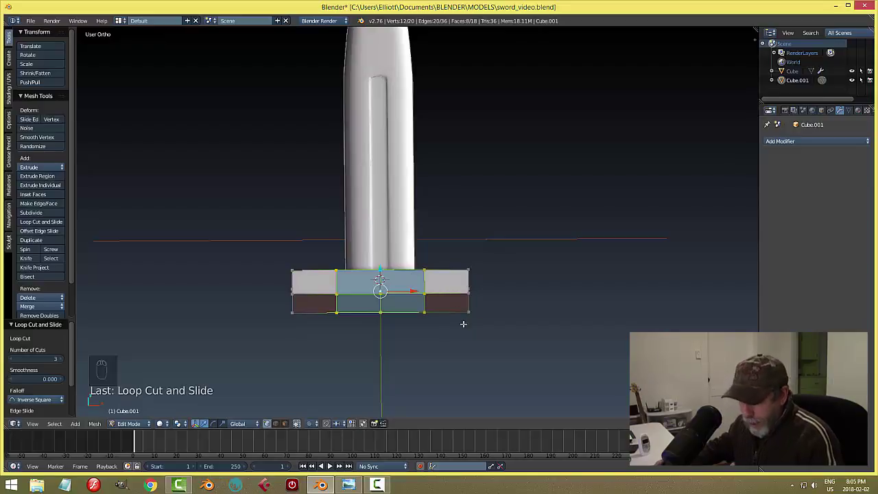
key(a)
In edge select mode, select the two outer cut loops of the crossguard, scale them 1.128 along X and deselect them.
mouse_move(453, 321)
middle_down()
mouse_move(431, 313)
mouse_move(452, 317)
middle_up()
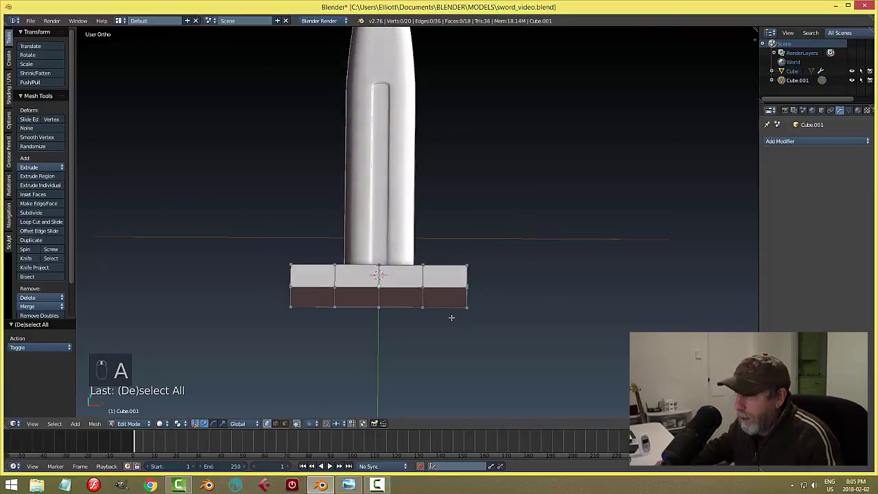
key(ctrl+Tab)
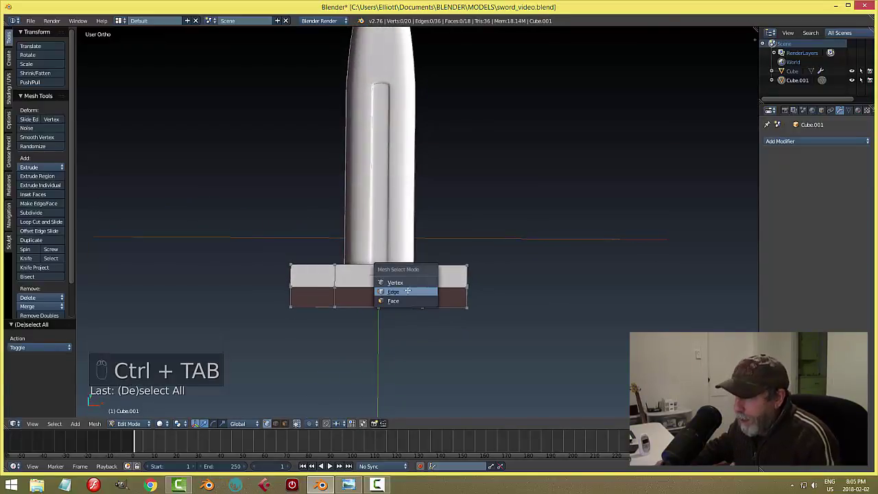
click(417, 289)
alt+right_click(424, 274)
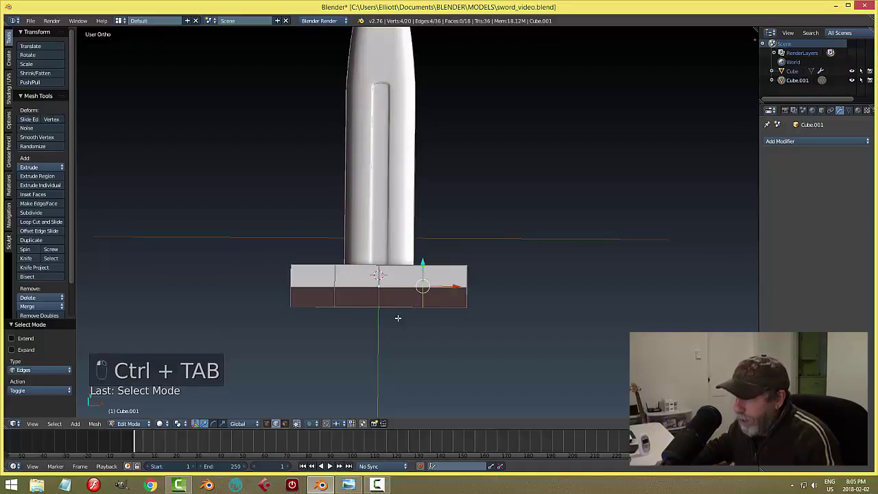
alt+shift+right_click(334, 276)
middle_drag(462, 345, 462, 341)
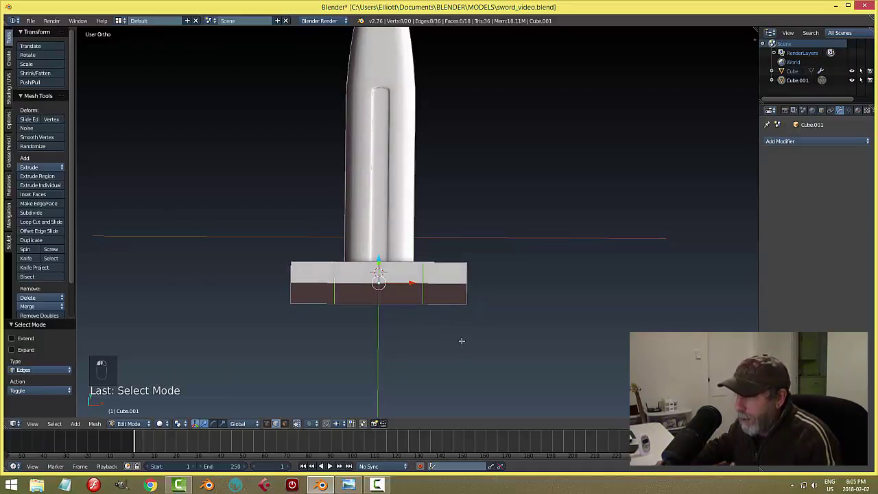
key(s)
key(x)
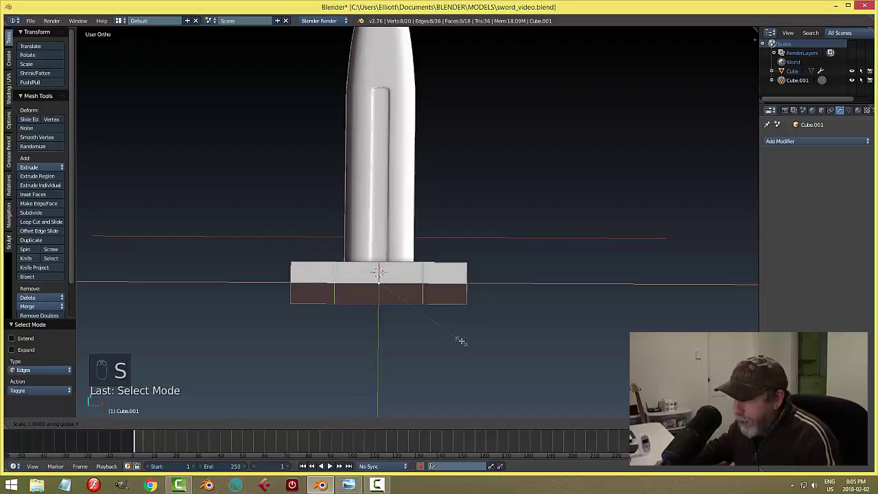
click(471, 349)
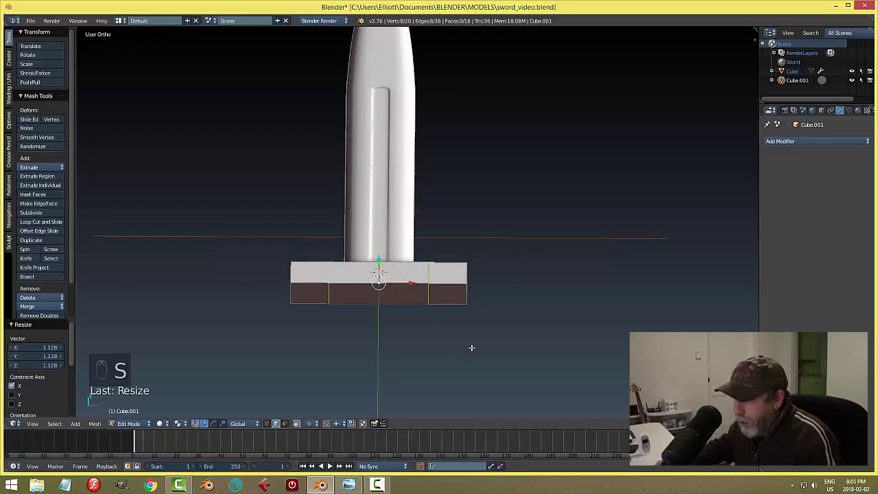
key(a)
Select the crossguard's centre edge loop, scale it about 1.25 along Z and deselect it.
scroll(351, 309, up, 3)
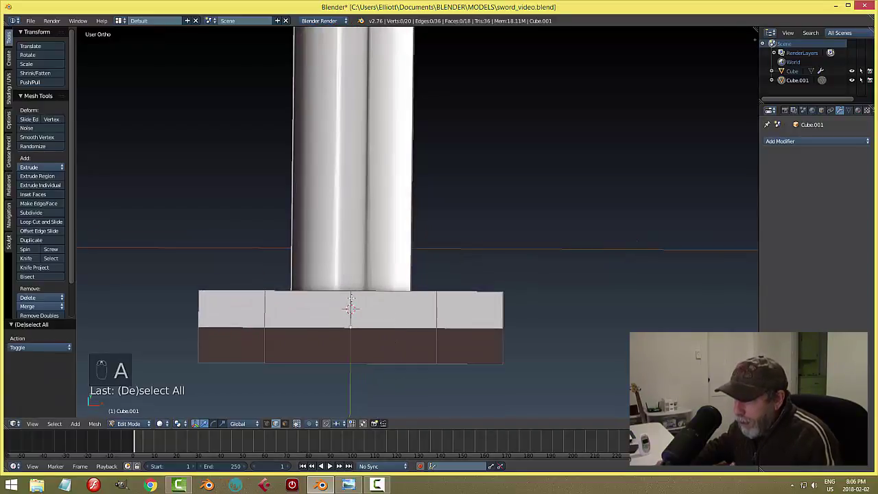
middle_drag(404, 376, 429, 343)
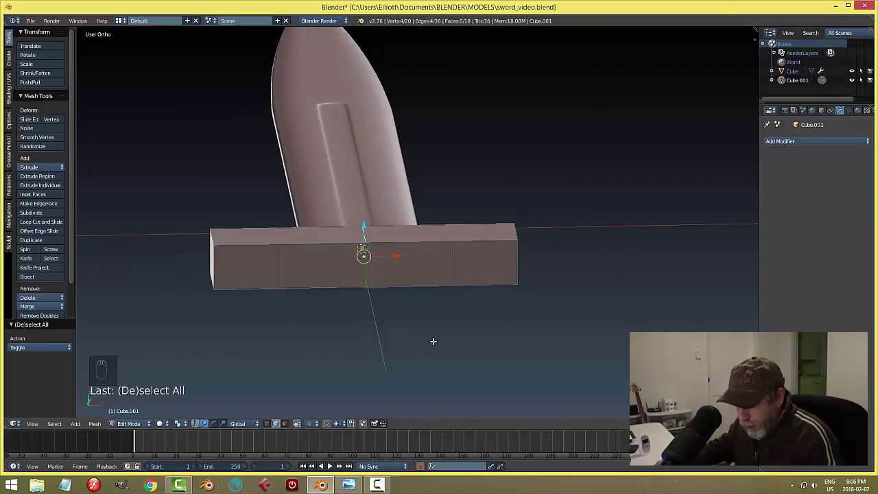
key(s)
key(z)
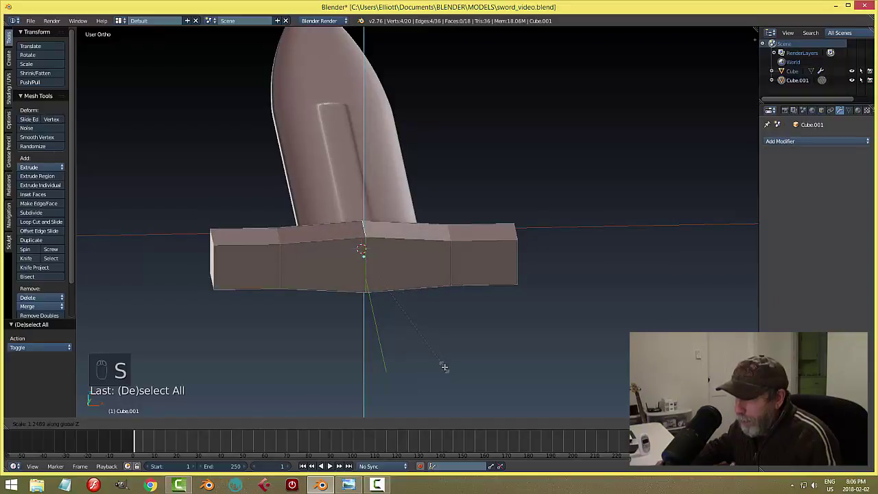
click(446, 368)
key(a)
In face select mode, select both end faces of the crossguard, scale them down along Z and deselect them.
middle_drag(506, 344, 485, 309)
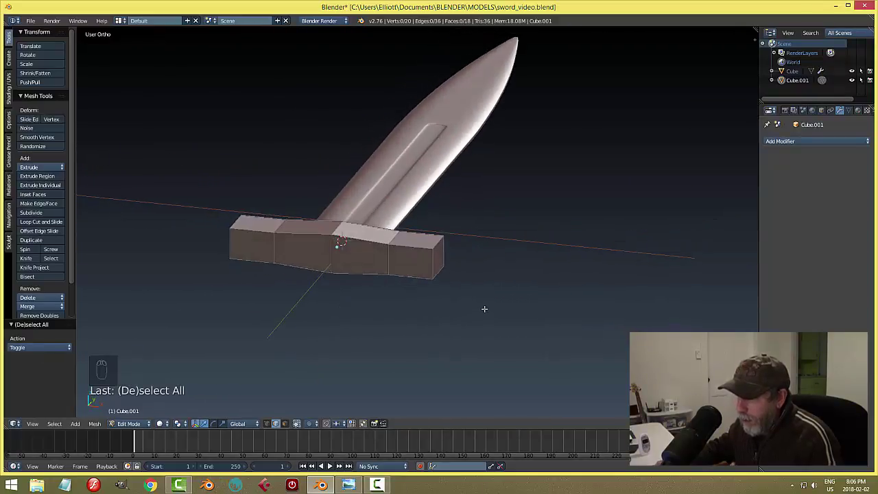
key(ctrl+Tab)
click(463, 302)
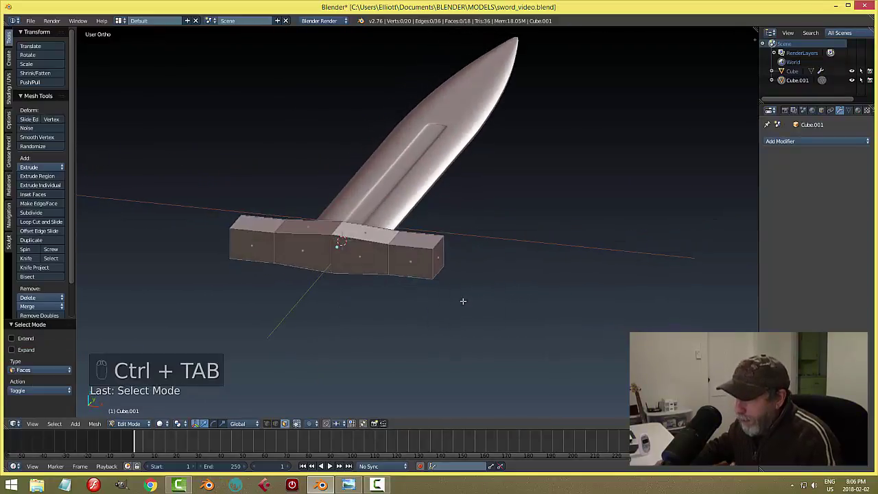
right_click(441, 259)
middle_drag(392, 296, 513, 267)
shift+right_click(513, 268)
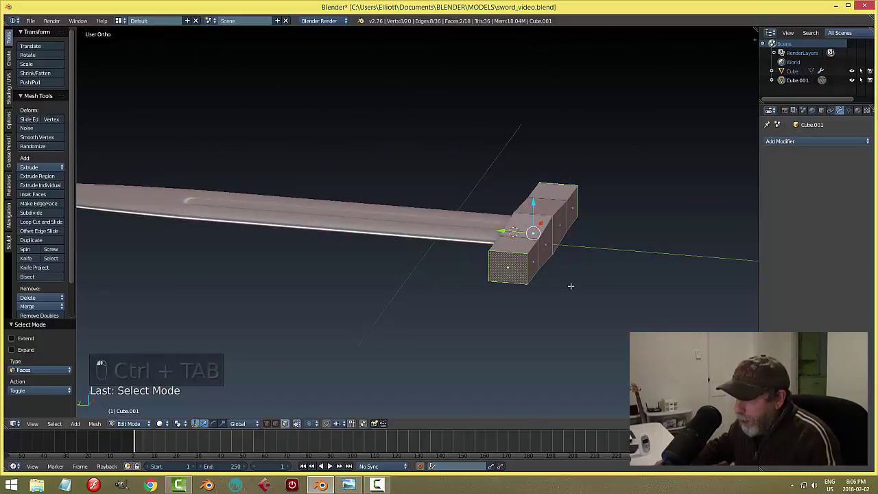
middle_drag(571, 286, 476, 310)
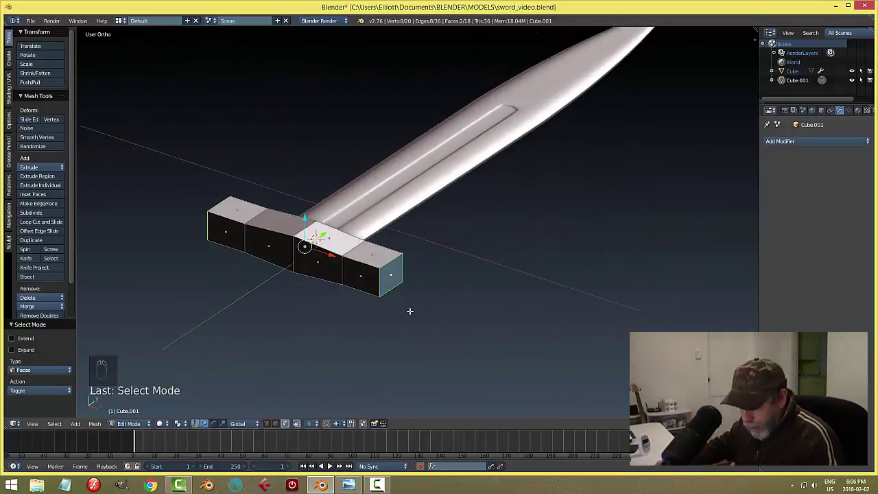
key(s)
key(z)
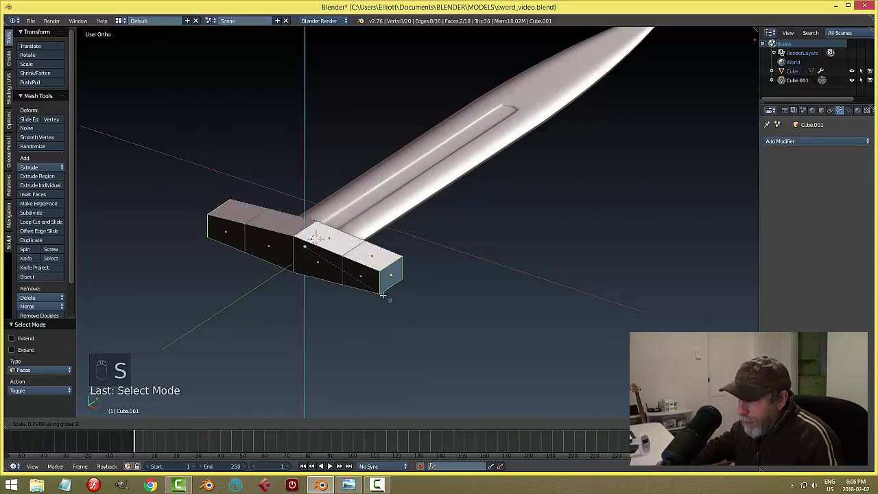
click(341, 272)
key(a)
Return to Object Mode and add a Subdivision Surface modifier to the crossguard with 2 view subdivisions.
middle_drag(392, 301, 709, 231)
key(Tab)
click(402, 263)
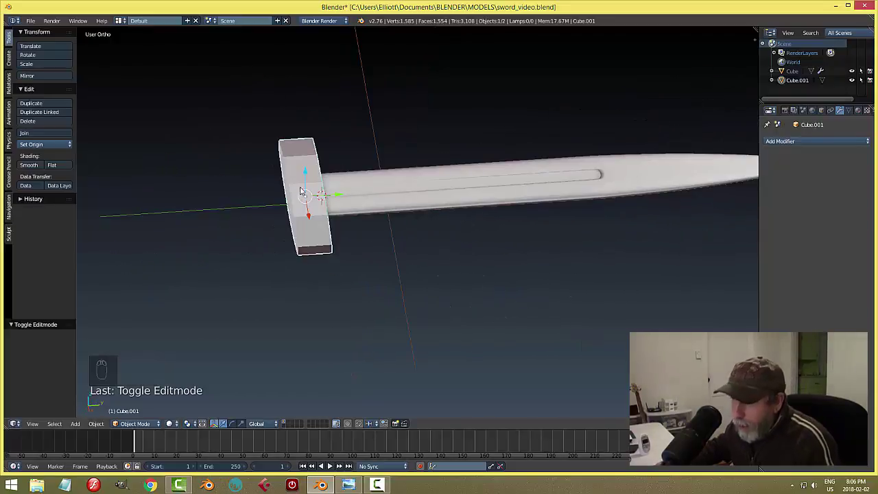
click(782, 140)
click(688, 293)
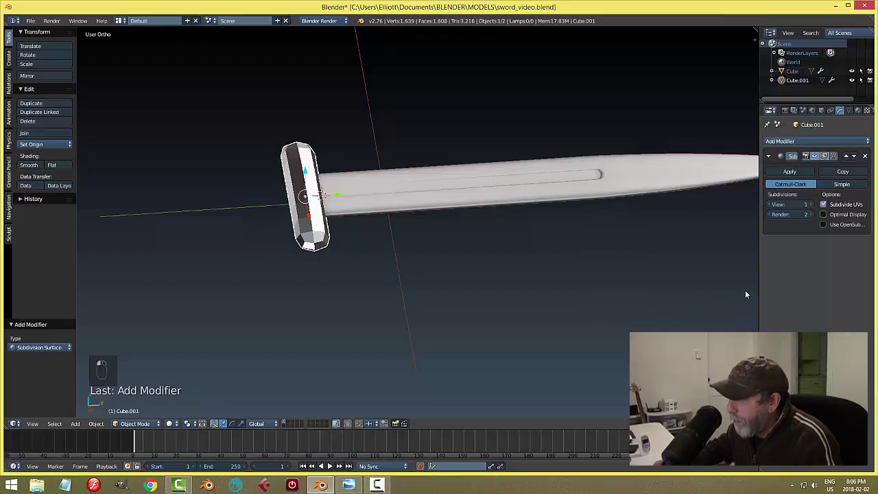
click(809, 204)
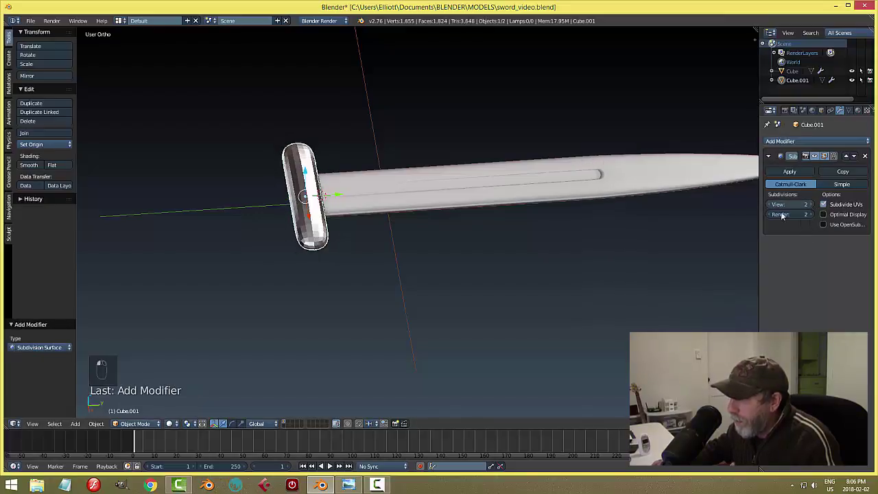
Apply smooth shading to the crossguard and enter Edit Mode.
click(29, 164)
key(Tab)
click(389, 212)
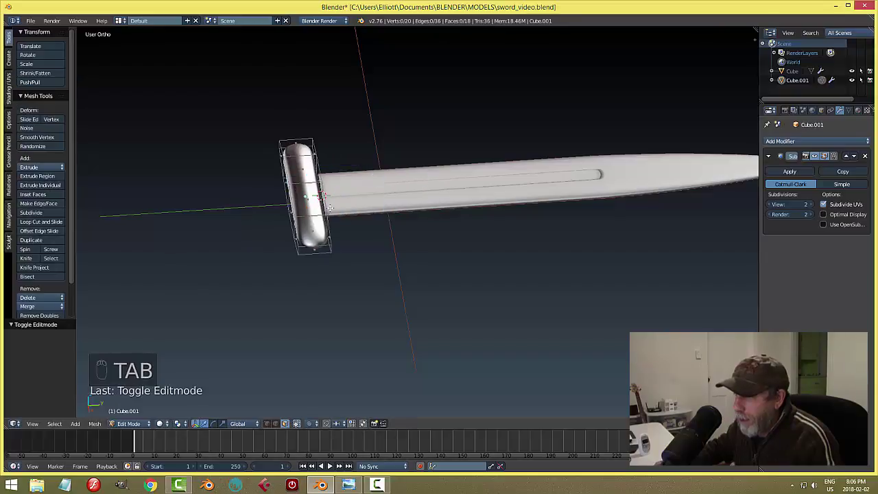
Cut two lengthwise edge loops around the crossguard, scale them apart along Y towards its front and back edges, and deselect them.
key(KP_7)
scroll(446, 233, up, 3)
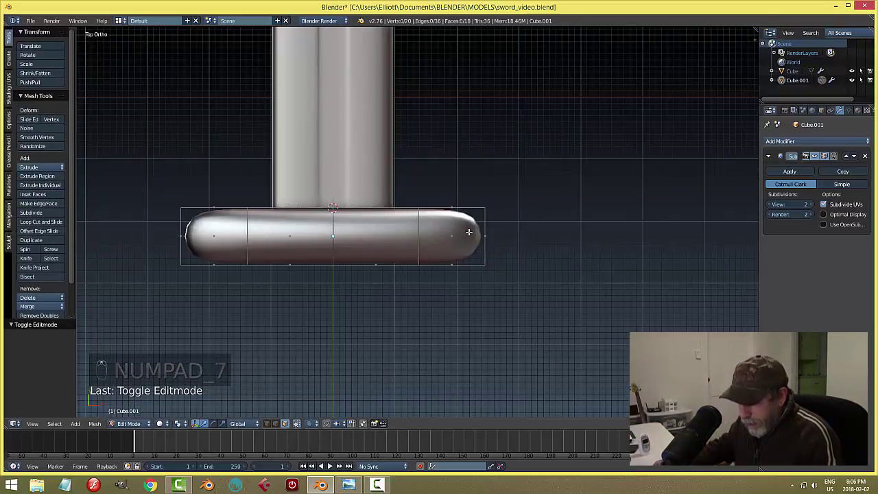
key(ctrl+r)
click(469, 232)
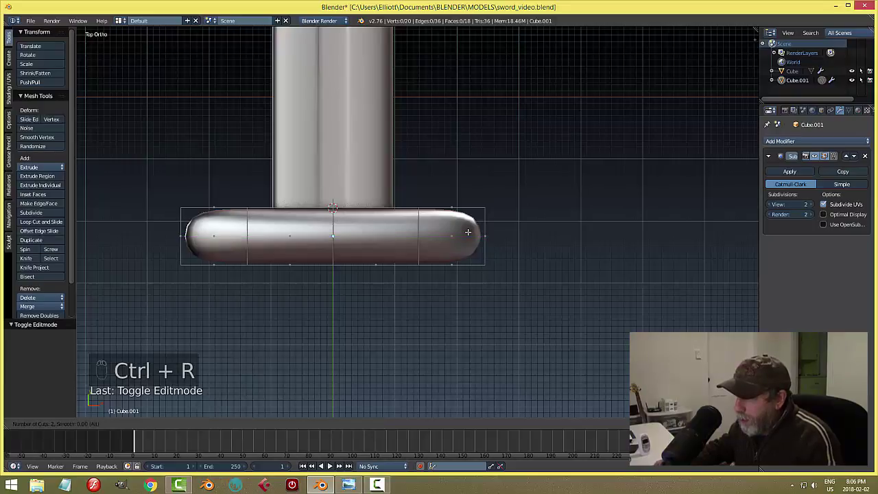
click(424, 234)
click(424, 233)
key(s)
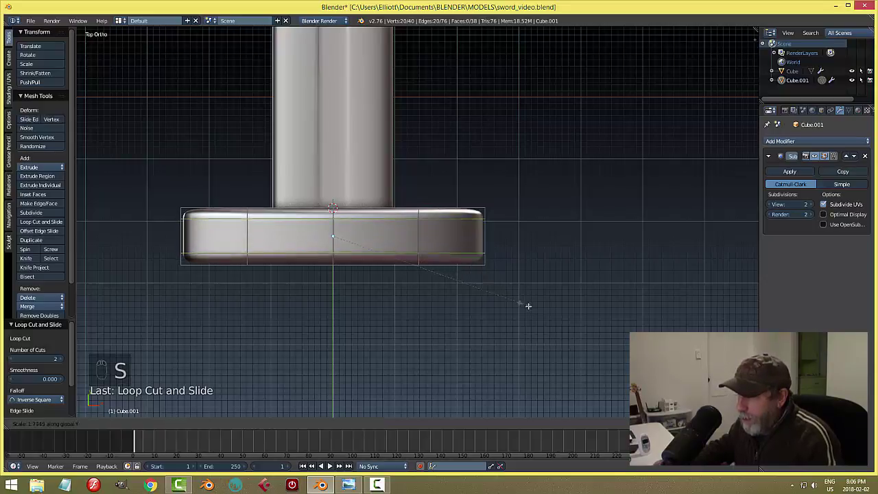
click(596, 347)
key(a)
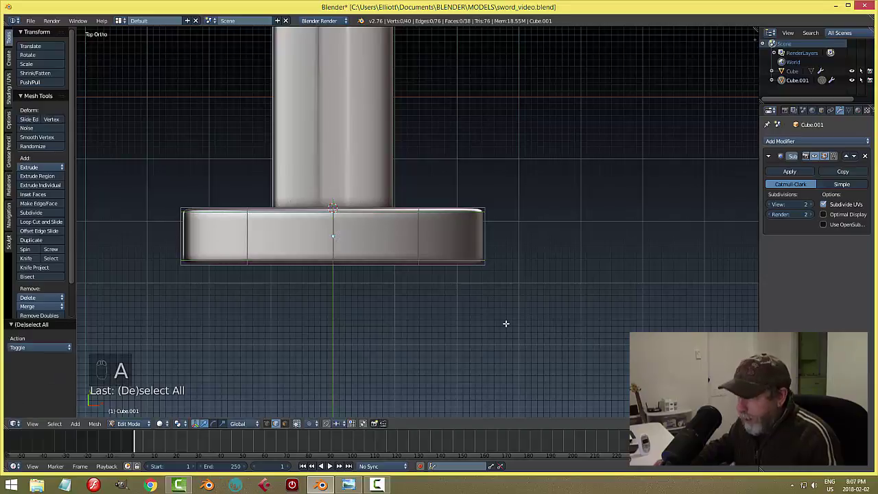
Add one edge loop close to each end of the crossguard to sharpen the ends, and deselect.
middle_drag(506, 323, 469, 210)
key(ctrl+r)
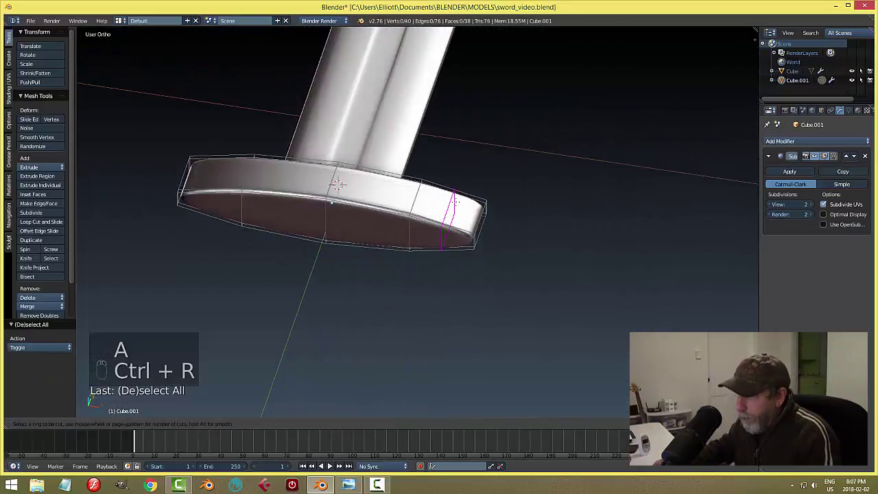
click(477, 213)
click(482, 215)
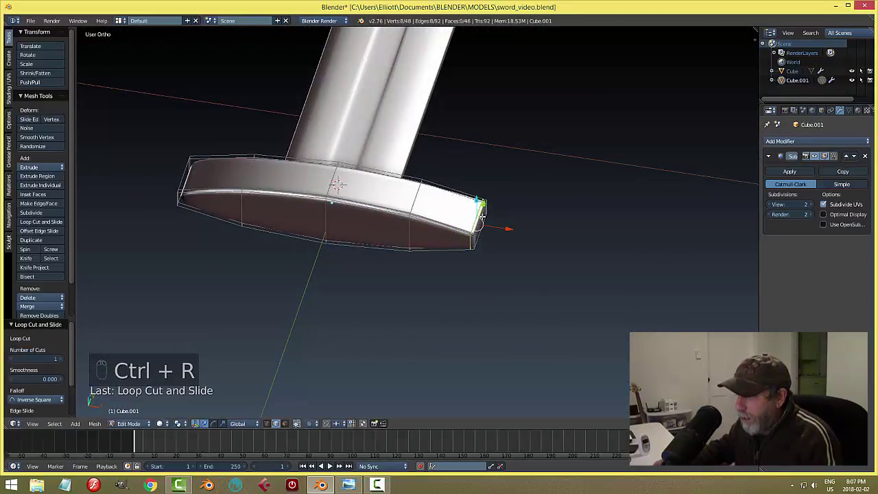
key(ctrl+r)
click(214, 166)
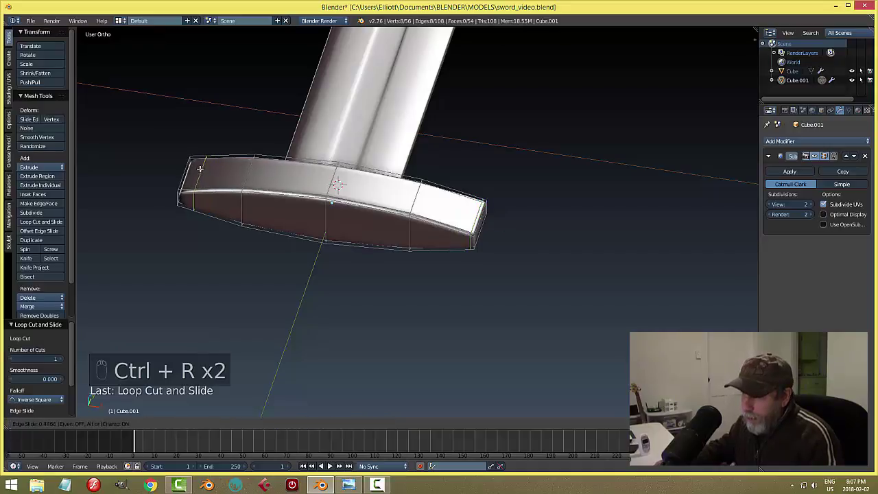
click(191, 168)
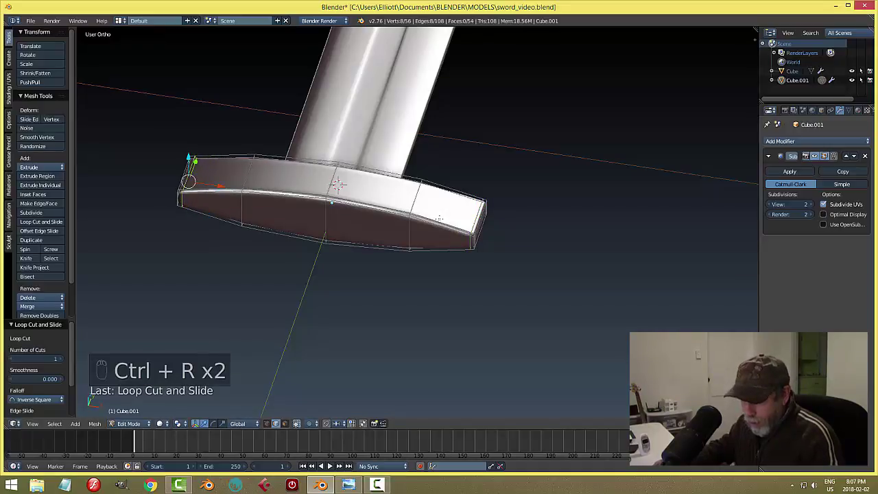
key(a)
Add edge loops along the crossguard close to its upper and lower edges, and deselect.
middle_drag(425, 205, 470, 215)
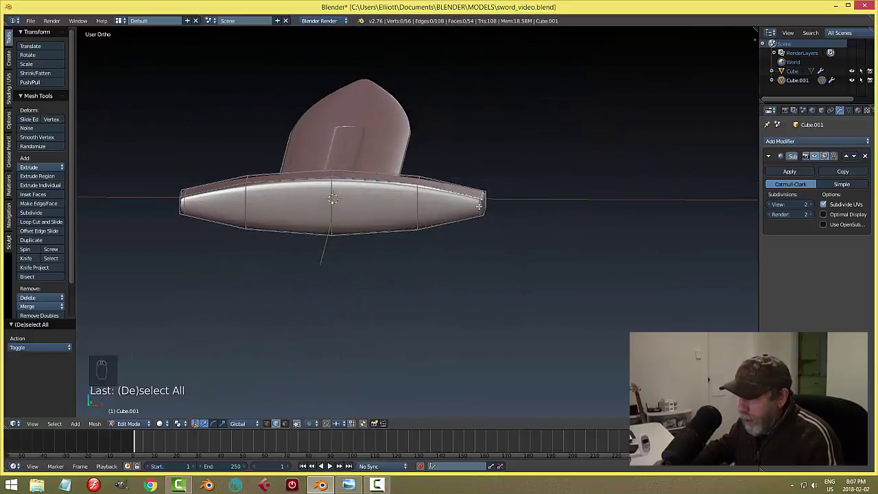
key(ctrl+r)
click(477, 204)
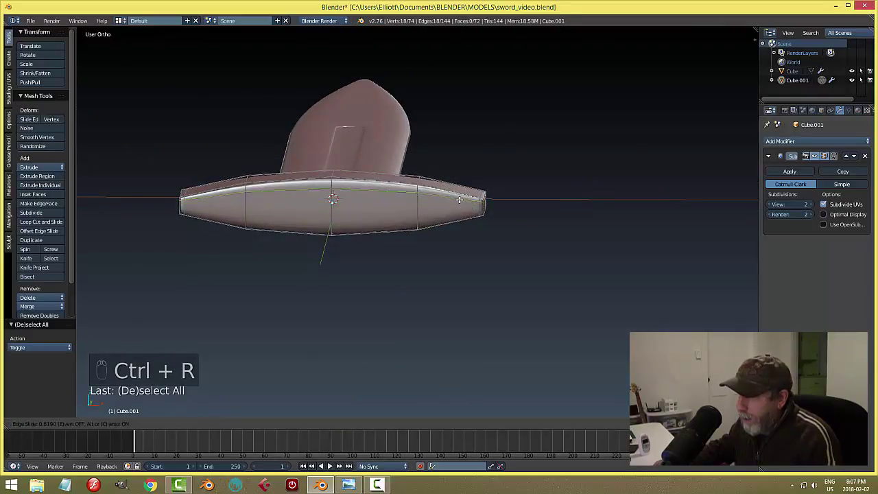
click(459, 199)
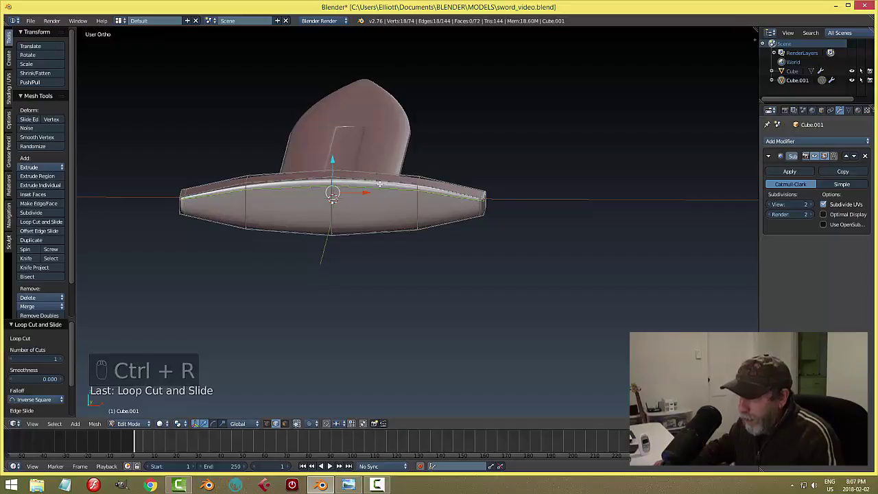
key(ctrl+r)
click(422, 206)
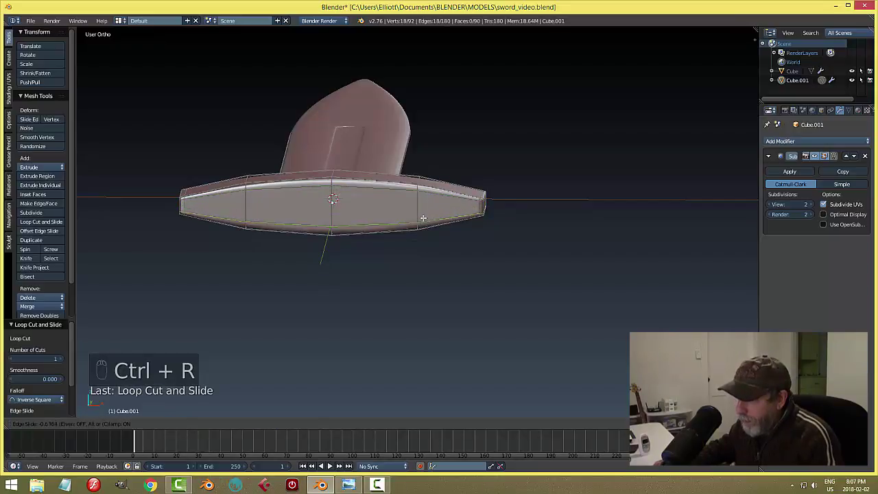
click(423, 220)
key(a)
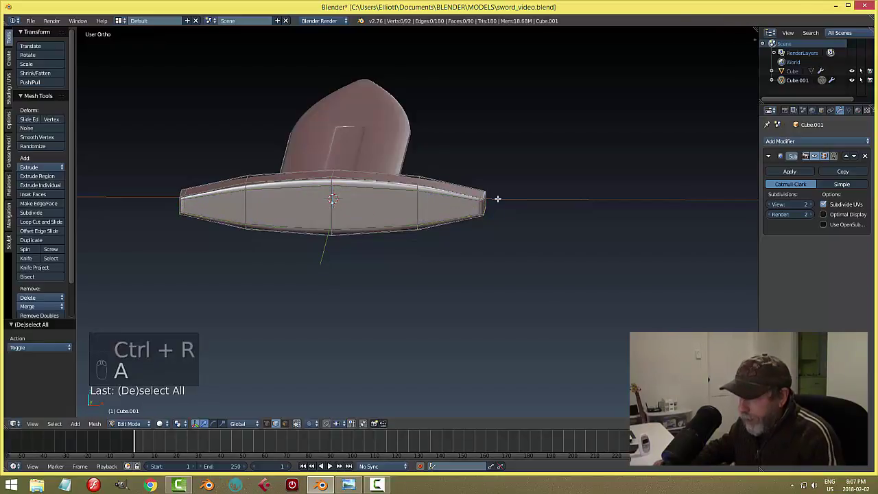
Return to Object Mode, deselect everything and save over sword_video.blend.
middle_drag(496, 198, 567, 190)
key(Tab)
click(363, 234)
key(a)
key(a)
key(ctrl+s)
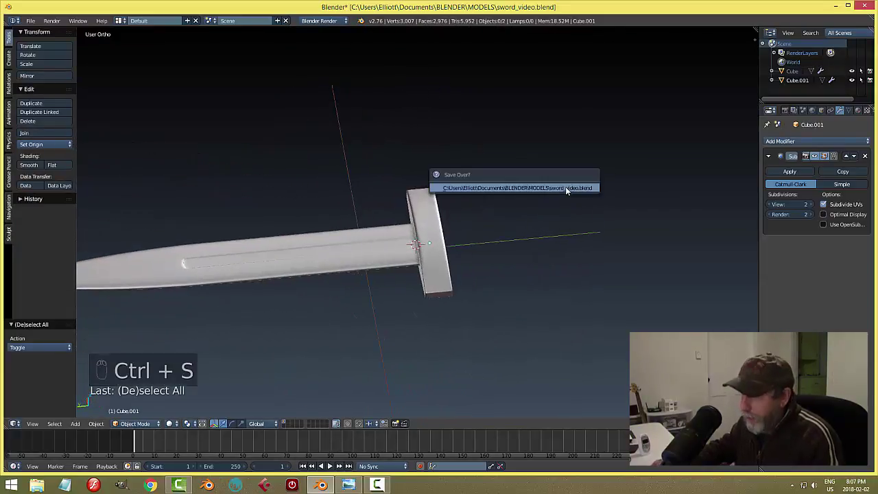
click(565, 187)
In the crossguard's Edit Mode, select the centre vertical edge on its handle-side face, snap the 3D cursor to it and deselect.
middle_drag(514, 190, 415, 223)
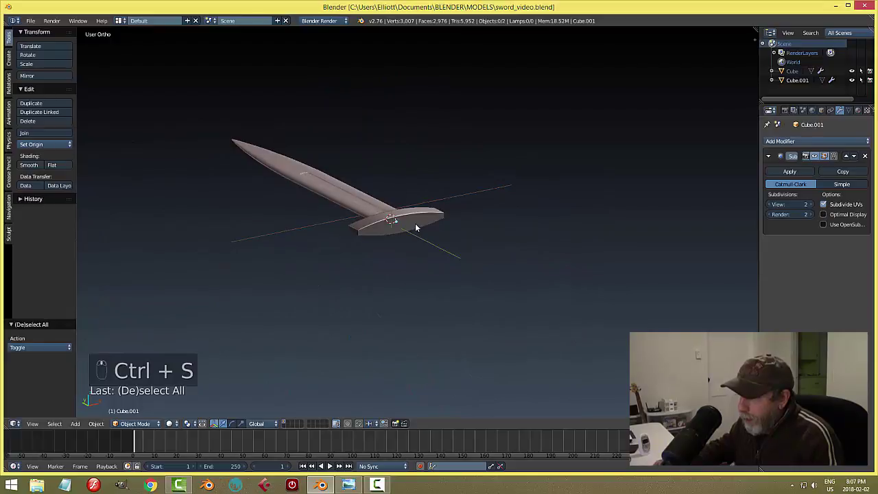
right_click(416, 225)
scroll(449, 247, up, 3)
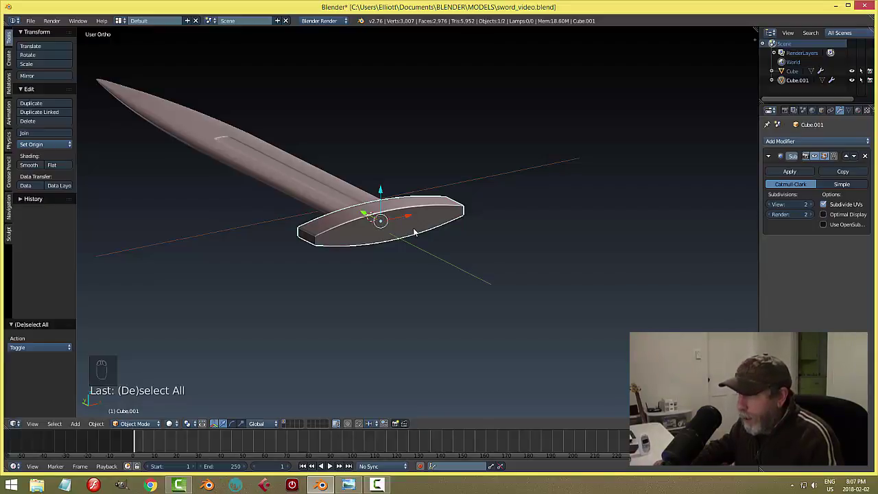
key(Tab)
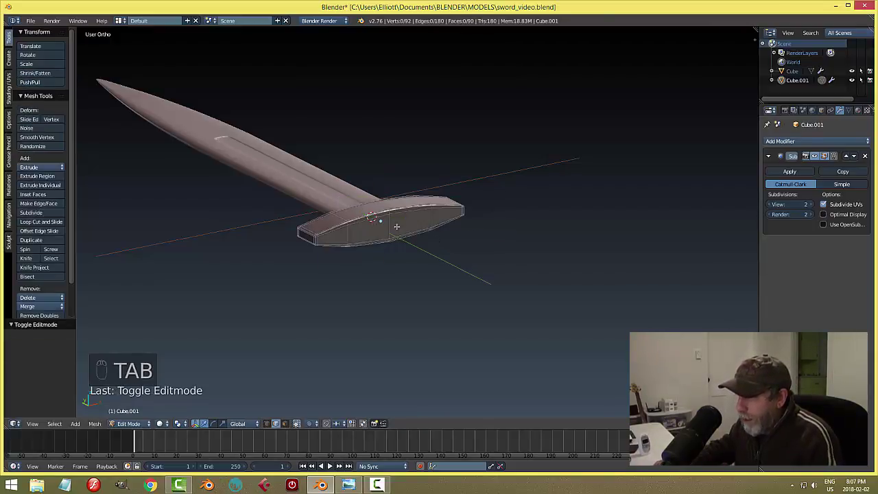
scroll(409, 238, up, 3)
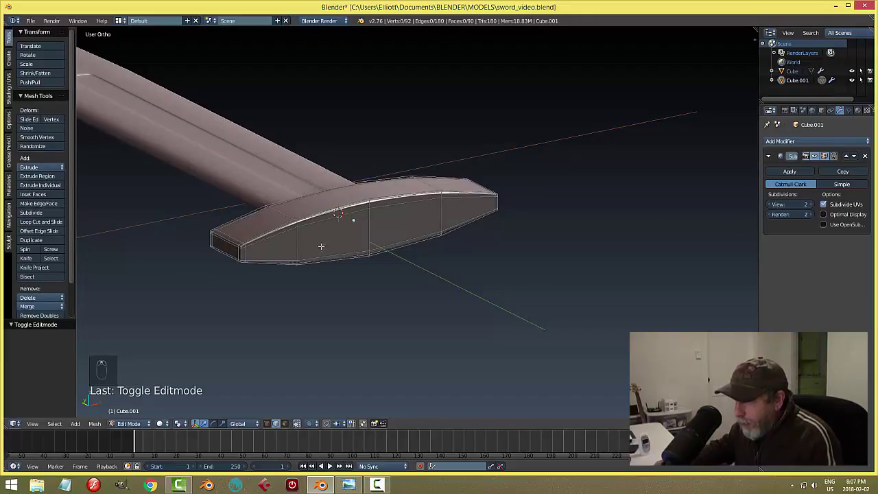
right_click(370, 220)
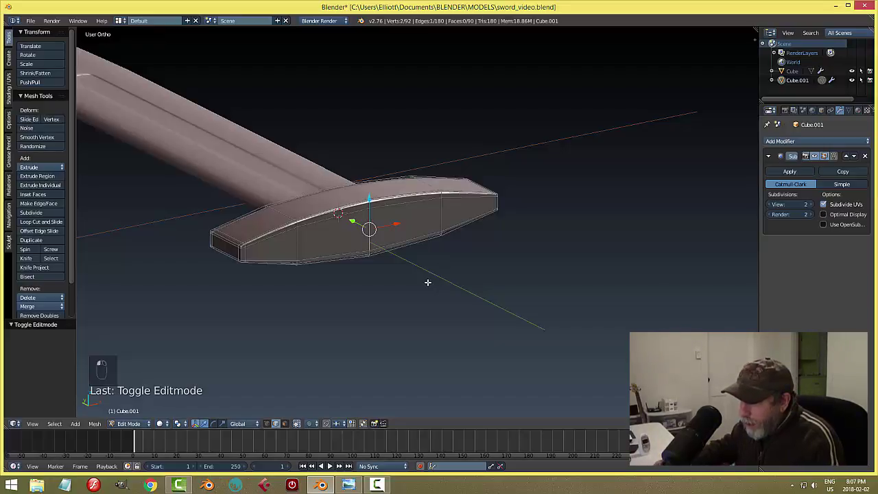
middle_drag(425, 281, 406, 271)
key(shift+s)
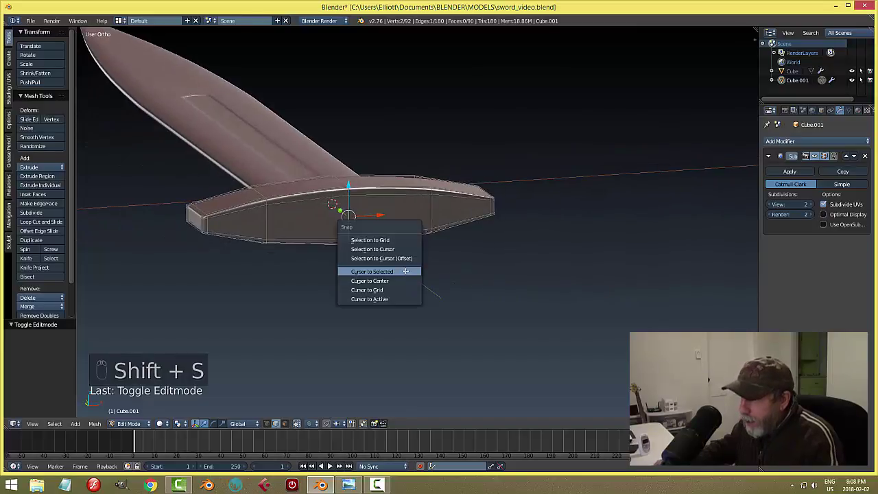
click(398, 272)
key(a)
Return the crossguard to Object Mode and save the file.
key(Tab)
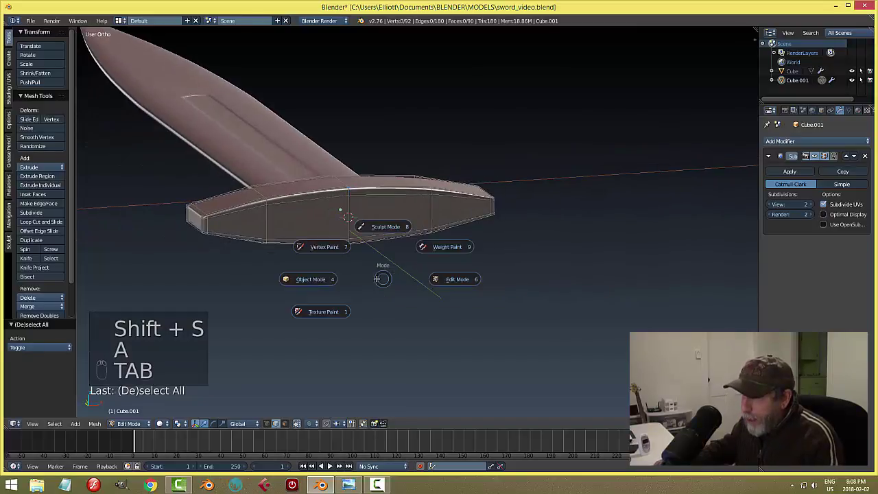
scroll(367, 276, up, 3)
middle_drag(336, 245, 402, 266)
scroll(420, 256, down, 3)
key(ctrl+s)
Add a mesh circle with 6 vertices at the 3D cursor.
scroll(425, 282, up, 1)
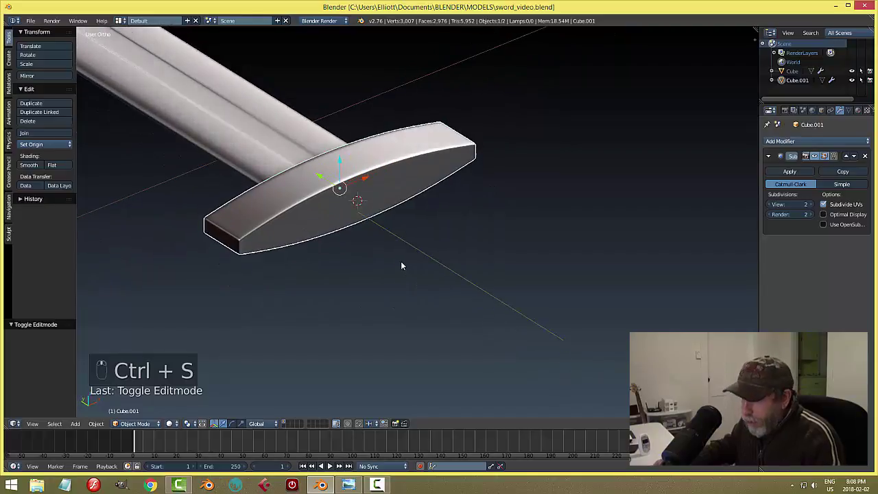
key(shift+a)
mouse_move(402, 267)
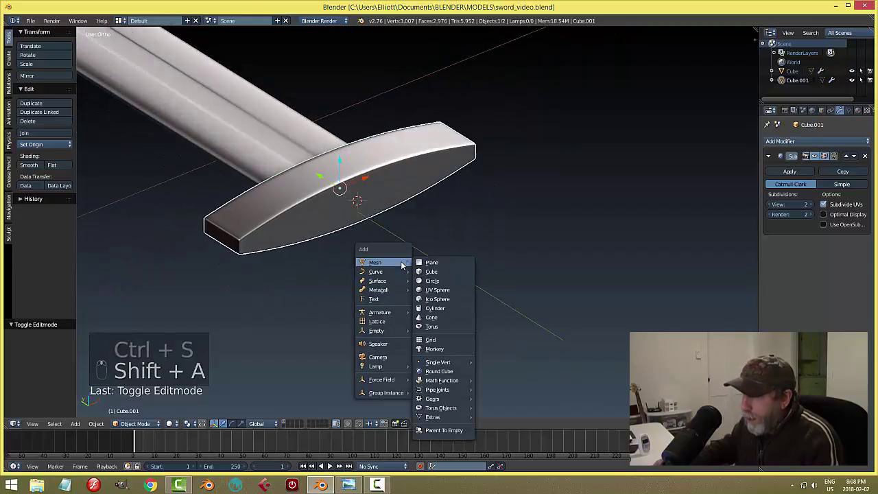
click(432, 281)
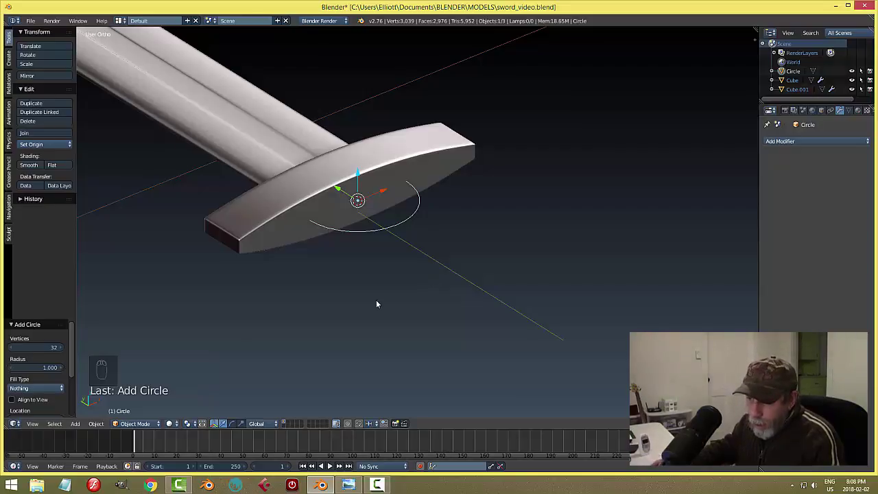
click(36, 346)
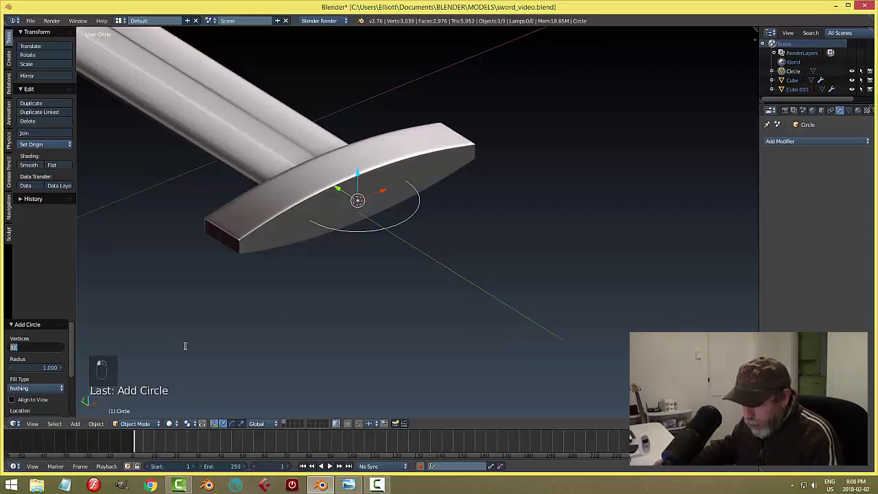
key(Return)
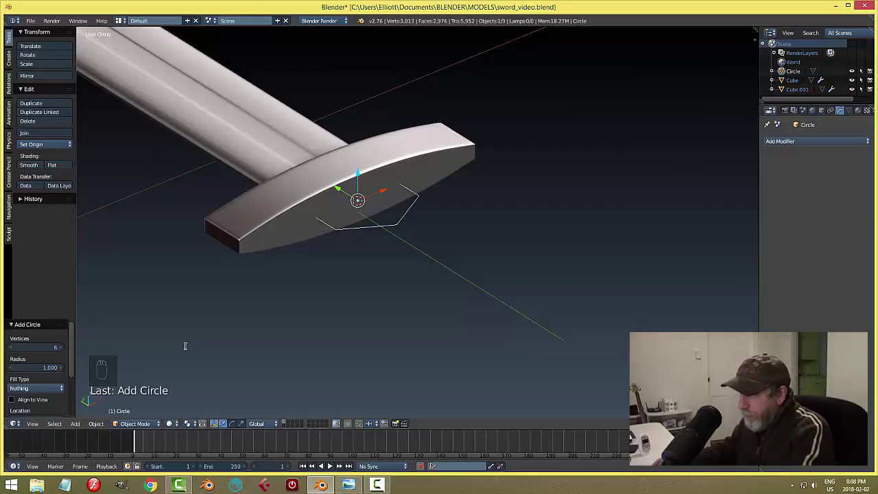
Rotate the six-sided circle 90° about X and scale it uniformly by 0.435.
text(rx)
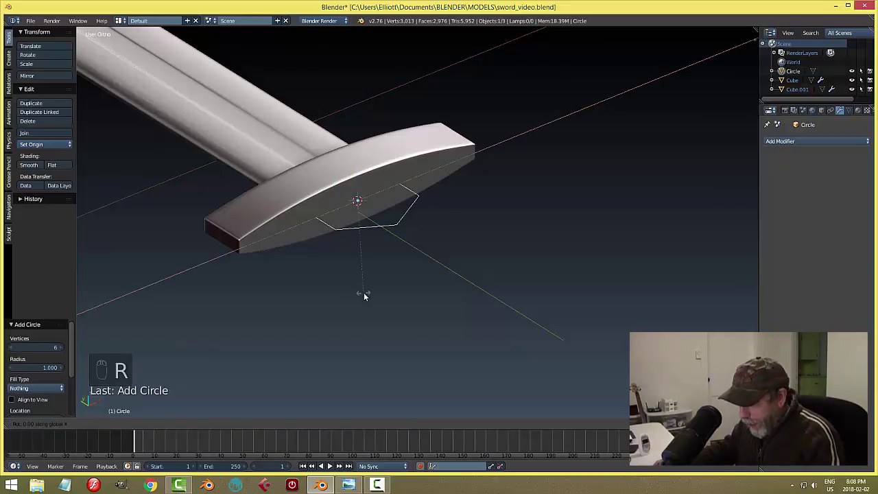
text(90)
key(Return)
middle_drag(383, 240, 394, 243)
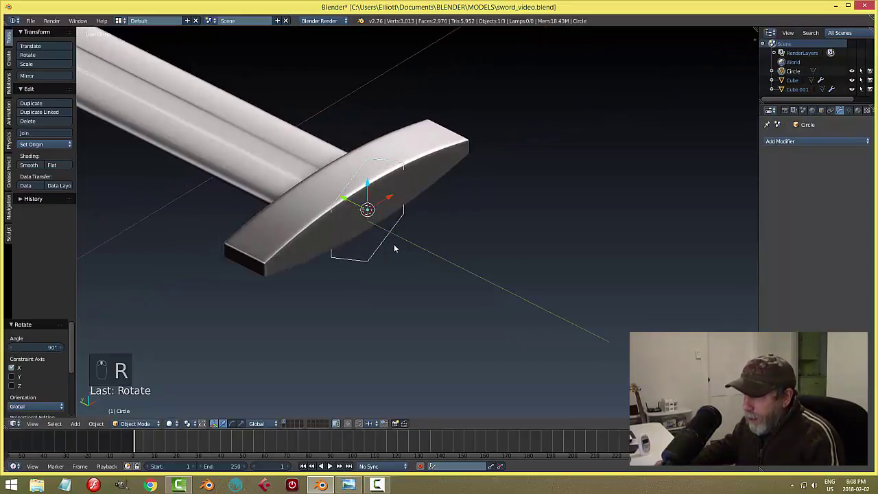
key(s)
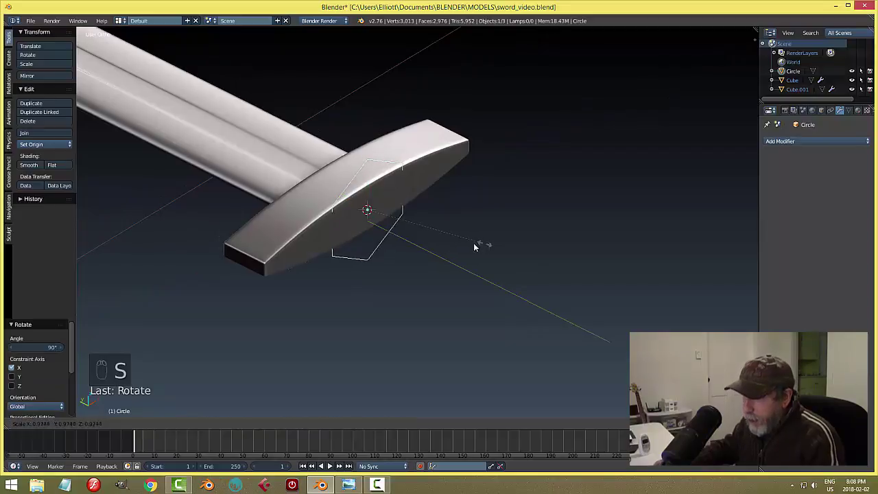
click(411, 243)
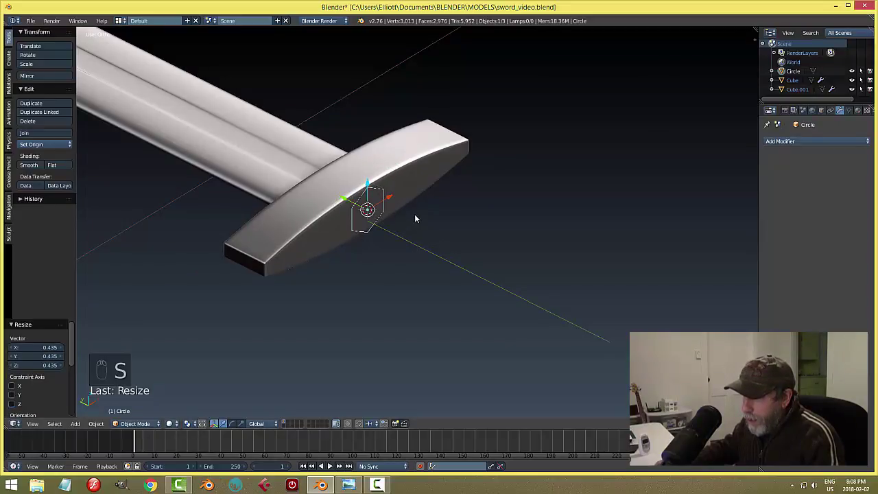
Scale the six-sided circle 2.167 along X and enter Edit Mode on it.
middle_drag(415, 214, 370, 201)
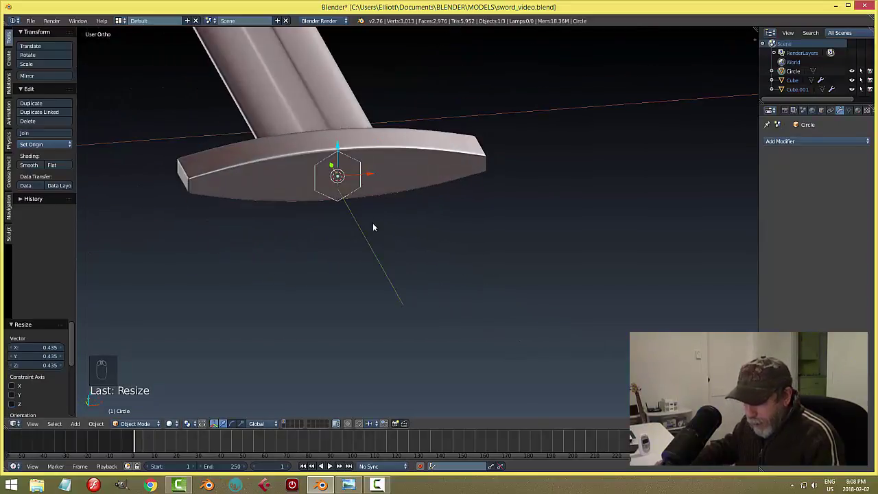
key(s)
key(x)
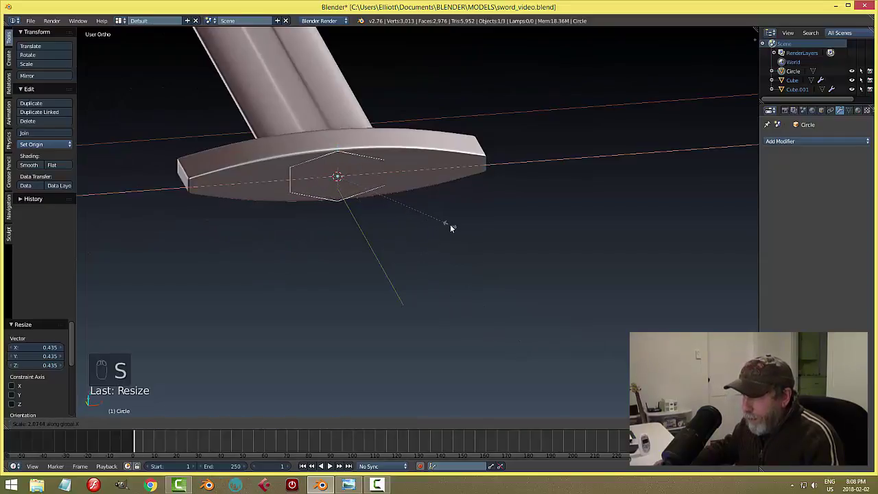
click(455, 225)
middle_drag(447, 230, 480, 266)
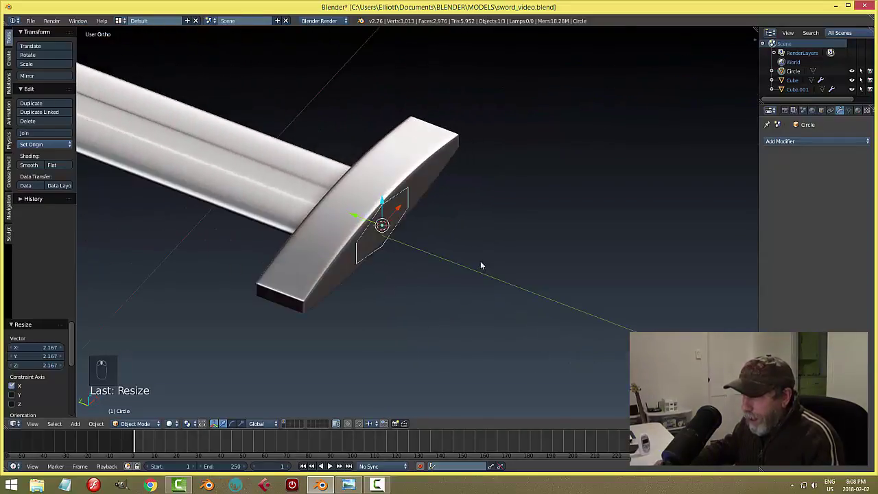
key(Tab)
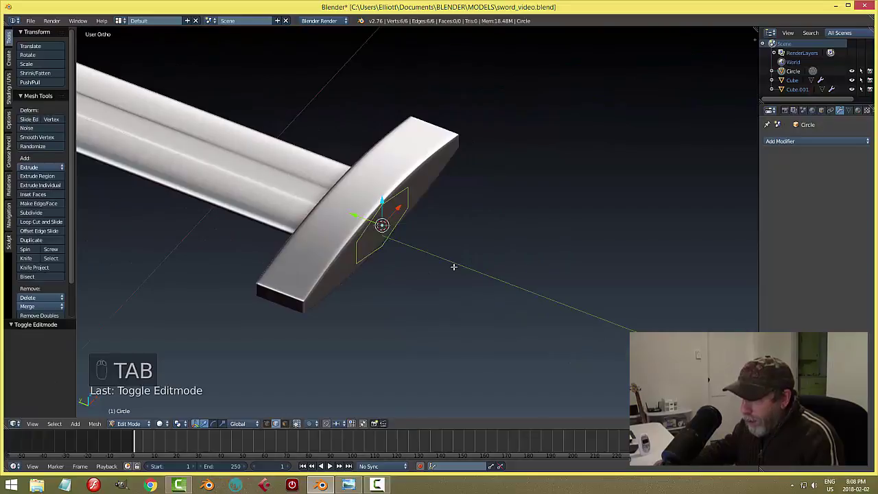
Select all vertices of the six-sided circle and fill it with a face.
key(a)
key(a)
key(a)
key(a)
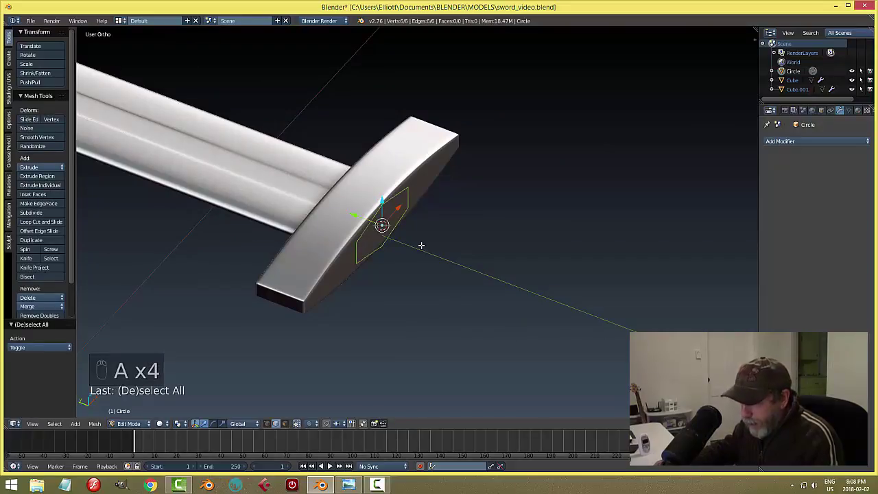
key(f)
Extrude the hexagonal face away from the crossguard by 4.638 along negative Y to form the grip.
middle_drag(419, 247, 438, 252)
key(KP_7)
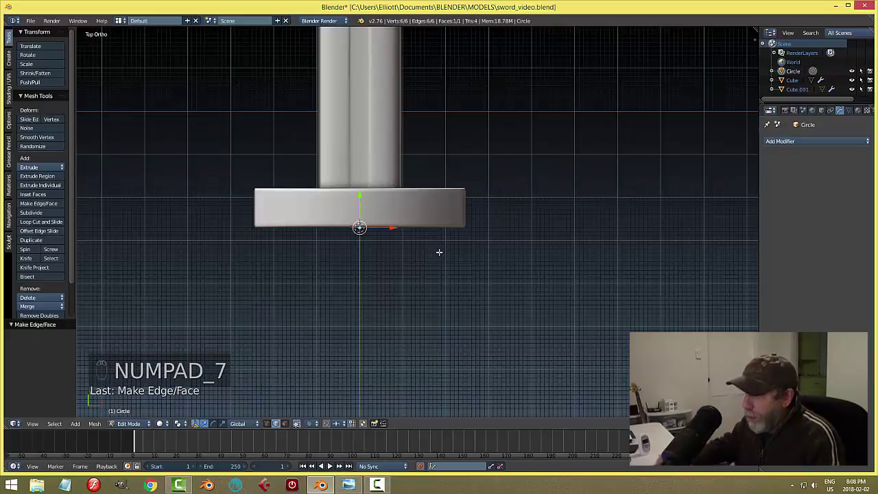
key(e)
right_click(437, 276)
scroll(408, 281, down, 2)
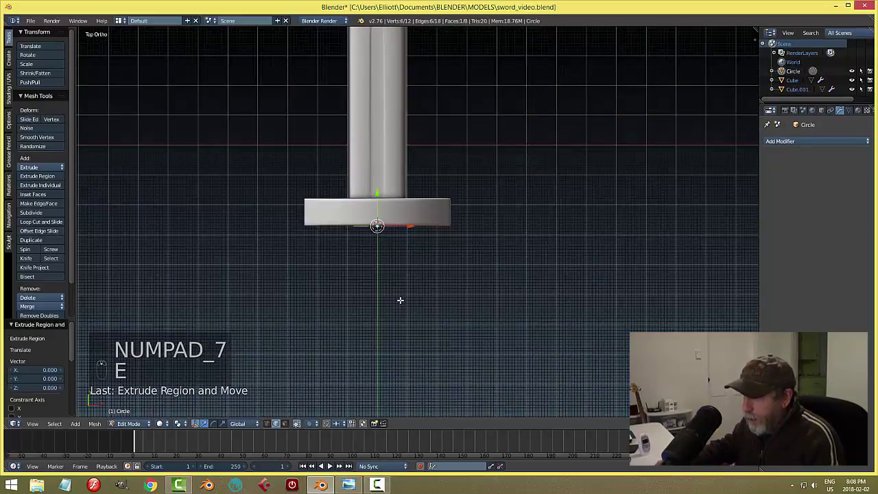
shift+middle_drag(400, 299, 399, 240)
key(e)
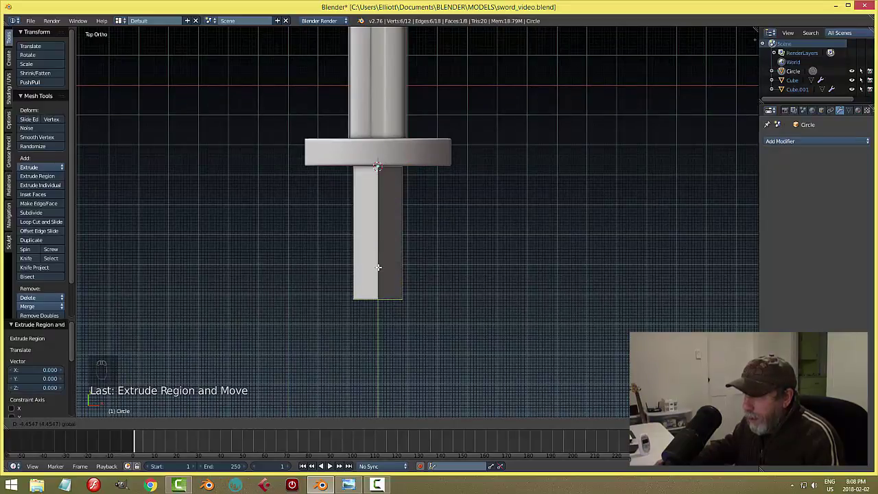
click(379, 274)
Extrude the grip's end face again by 0.842 along negative Y and pull it slightly further out for the pommel.
middle_drag(380, 274, 496, 225)
key(KP_7)
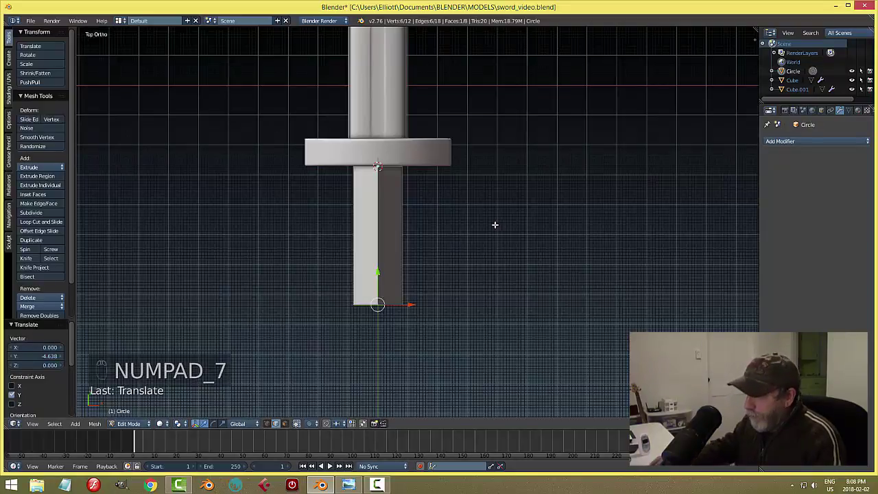
shift+middle_drag(443, 271, 455, 190)
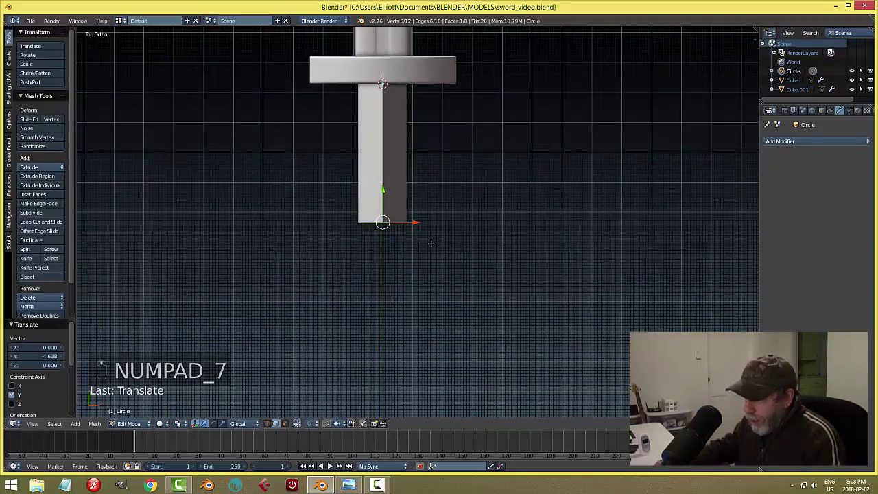
key(e)
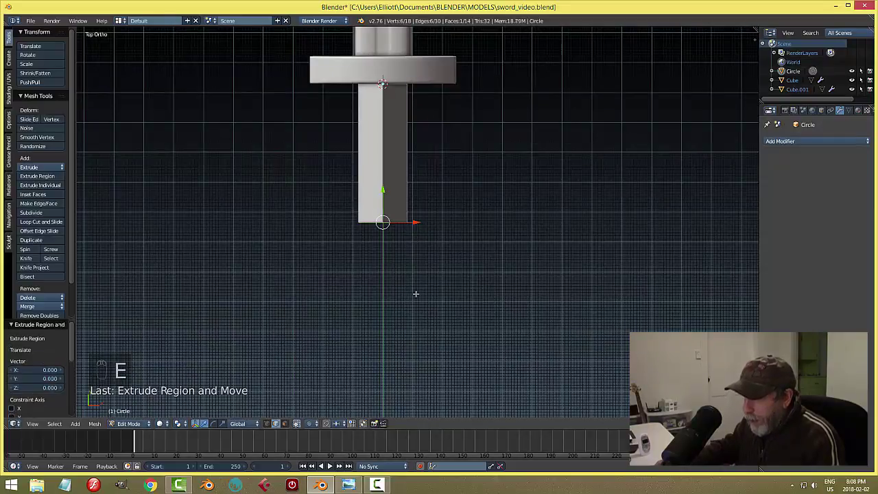
click(384, 215)
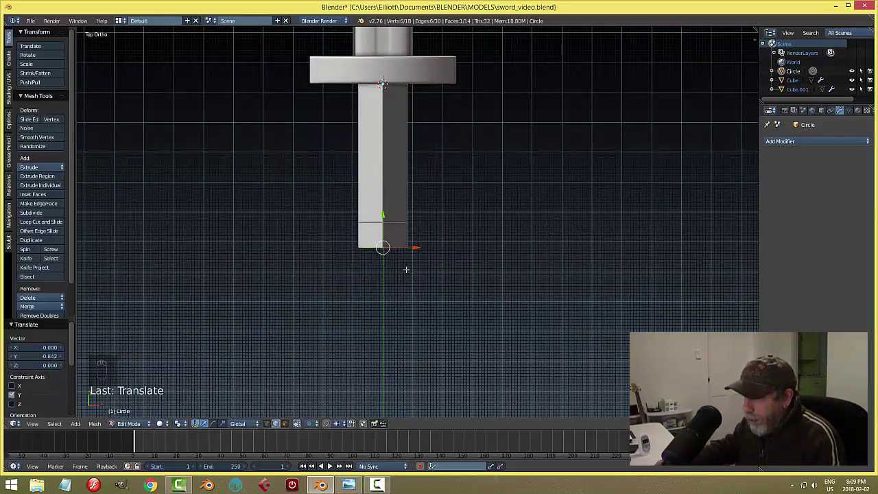
middle_drag(407, 271, 472, 222)
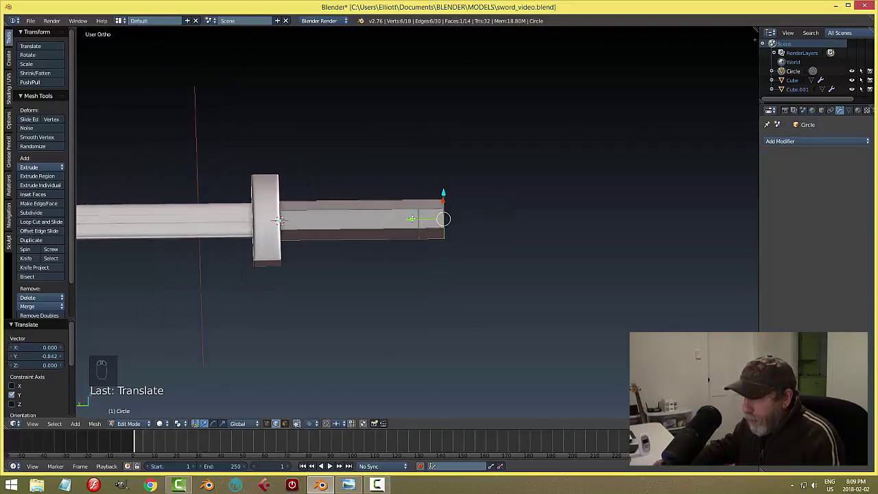
drag(411, 218, 420, 218)
Add two evenly spaced loop cuts around the short pommel section and clear the selection.
key(a)
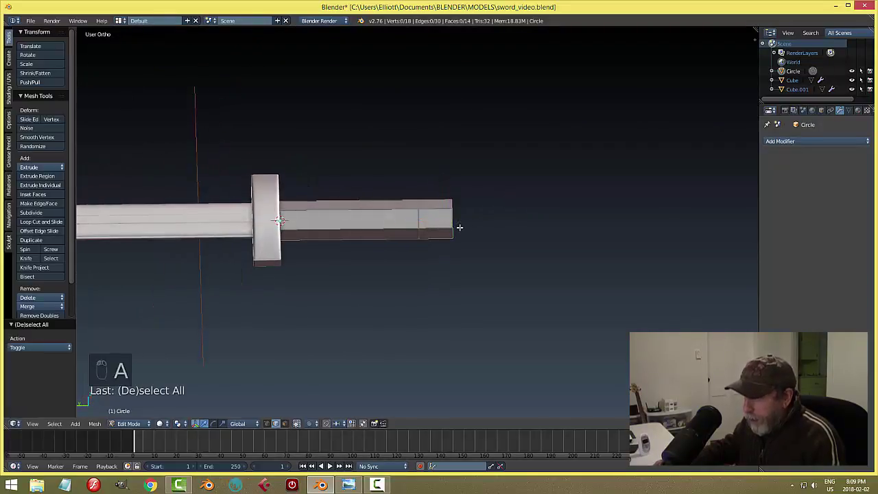
key(ctrl+r)
scroll(438, 210, up, 1)
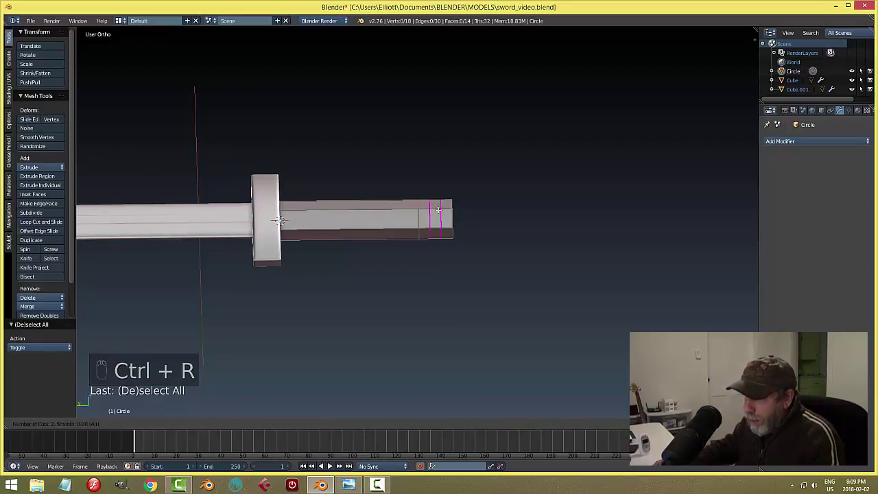
click(439, 210)
right_click(438, 210)
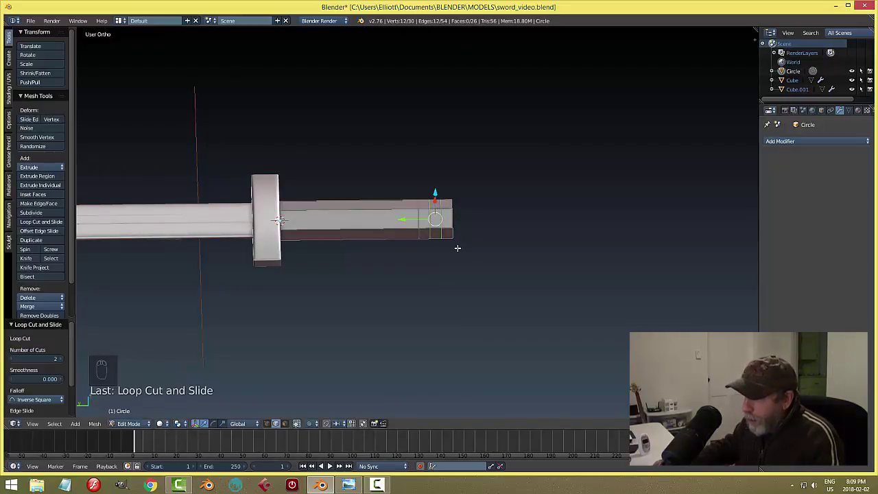
key(a)
Select the pommel's middle ring of faces in face mode and scale it by about 1.249 in X and Z only.
scroll(475, 241, up, 5)
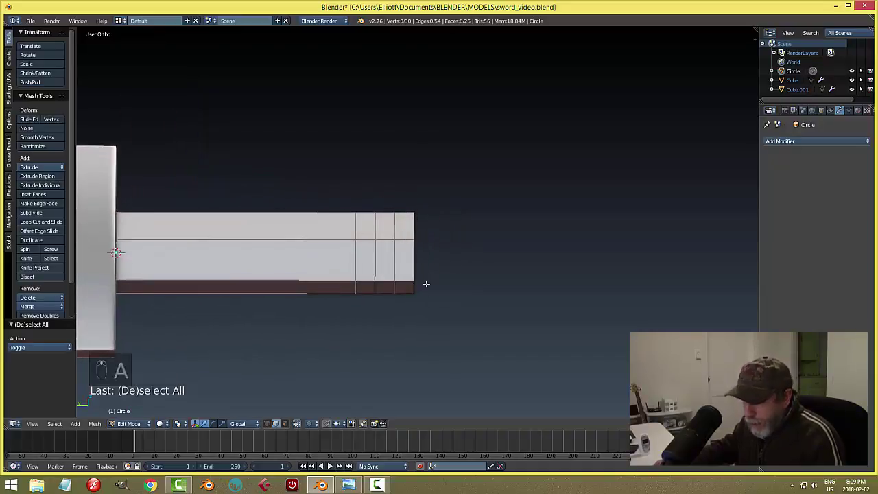
key(ctrl+Tab)
click(414, 285)
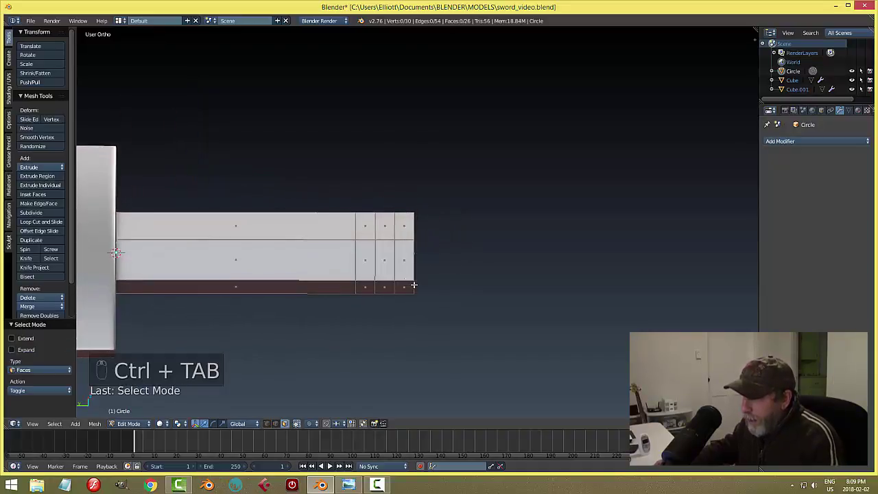
alt+right_click(386, 238)
key(a)
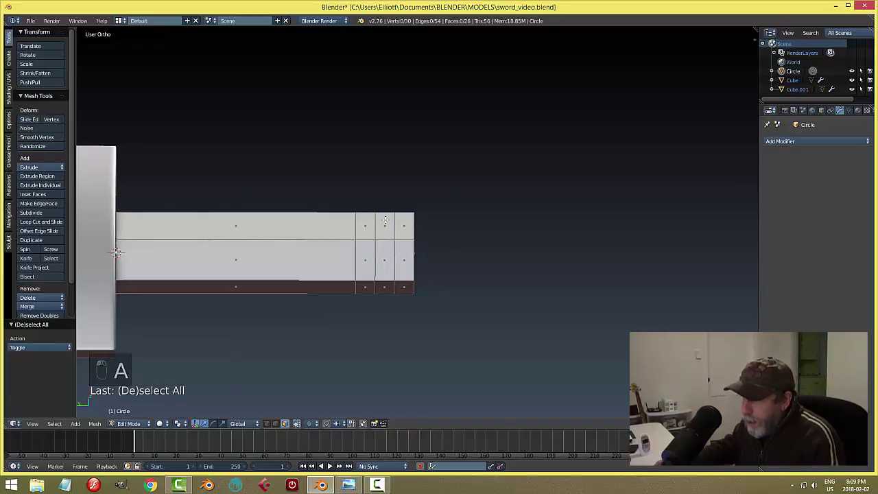
scroll(405, 275, up, 3)
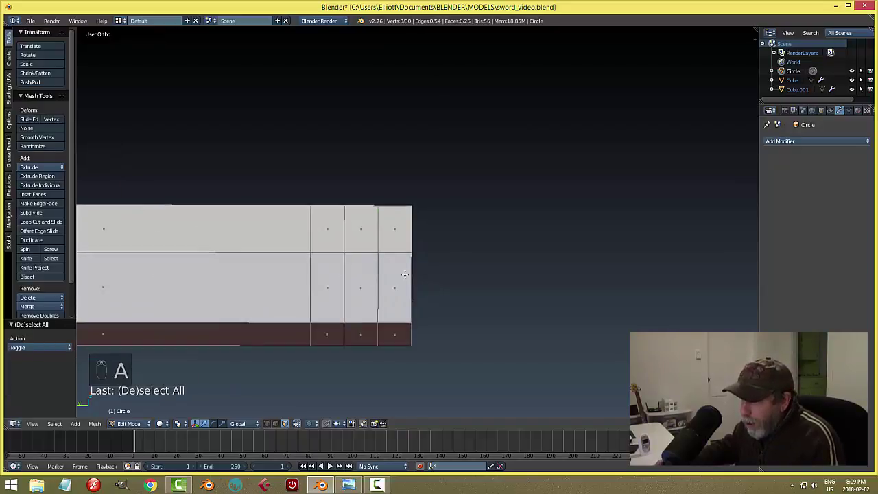
alt+right_click(362, 324)
middle_drag(377, 322, 363, 218)
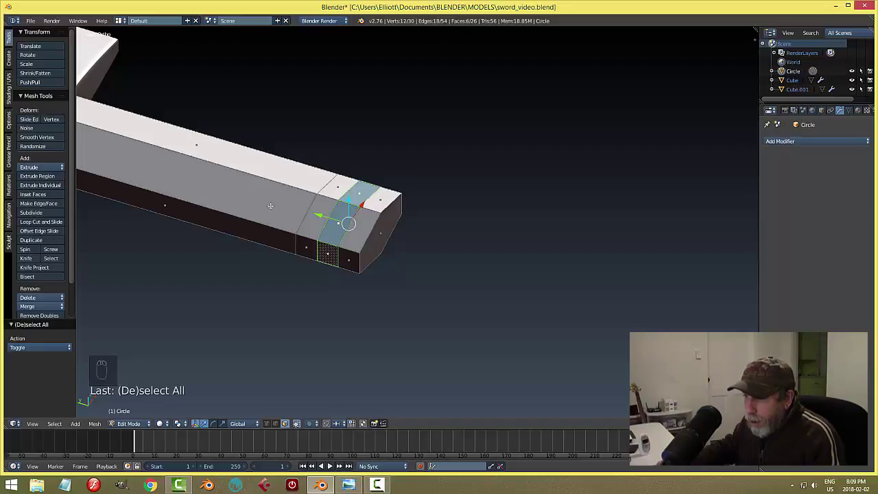
key(s)
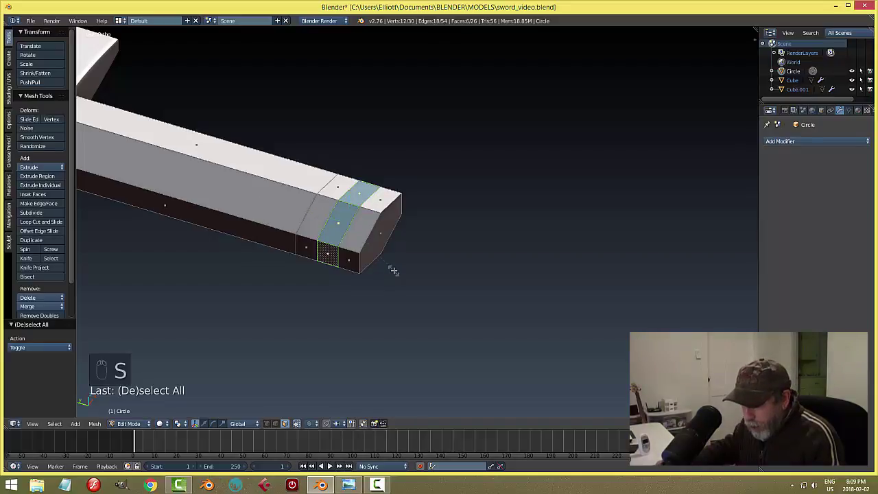
key(shift+y)
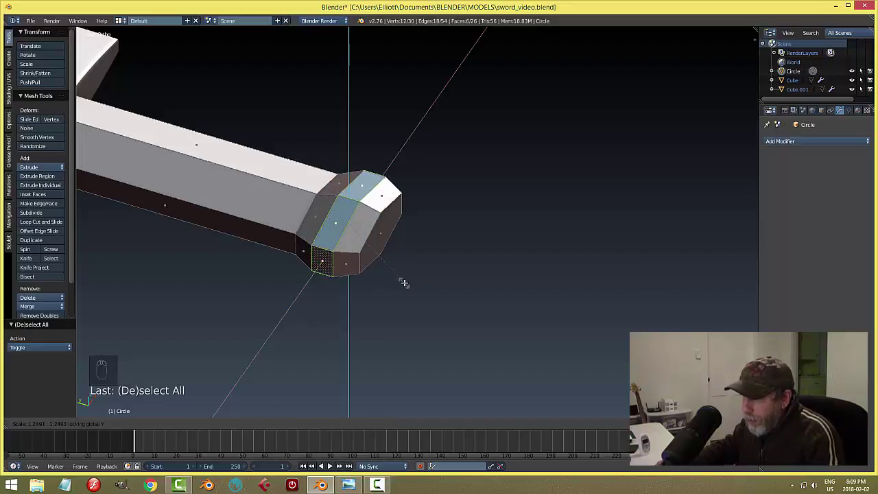
click(405, 283)
key(a)
Return the handle to Object Mode and scale it 0.823 along X.
middle_drag(423, 257, 430, 274)
key(Tab)
click(358, 276)
scroll(459, 306, down, 2)
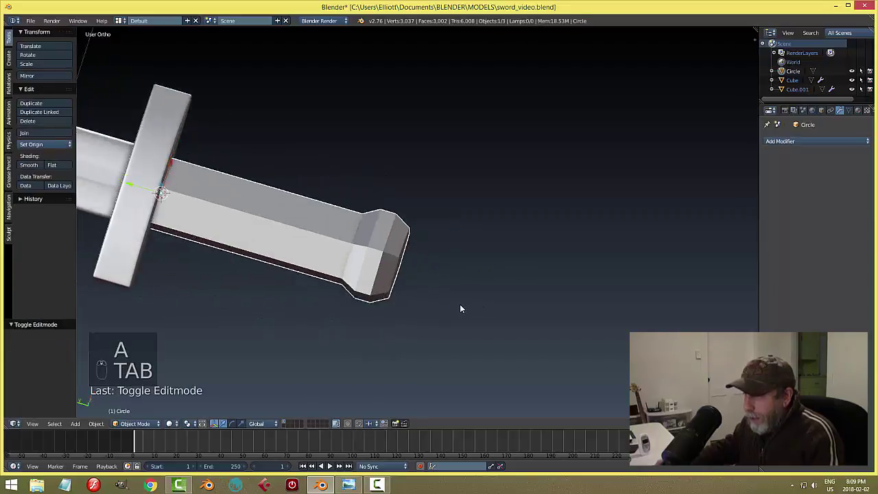
middle_drag(460, 308, 375, 237)
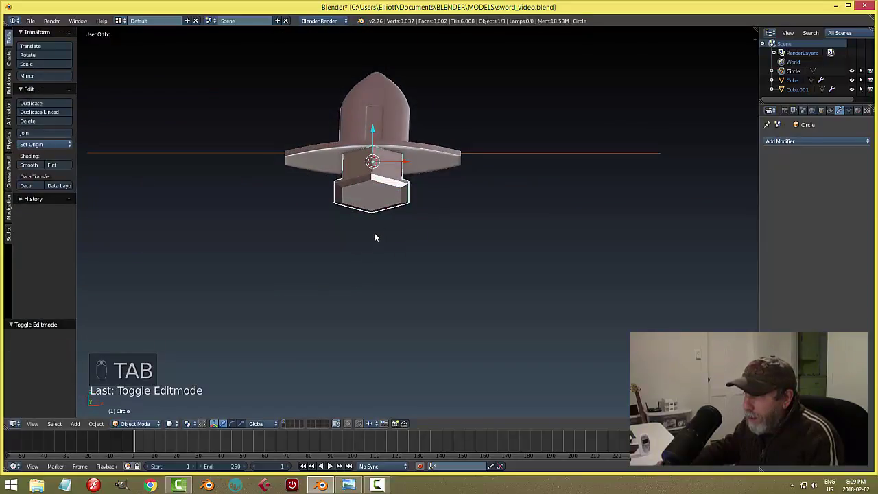
key(s)
key(x)
click(410, 184)
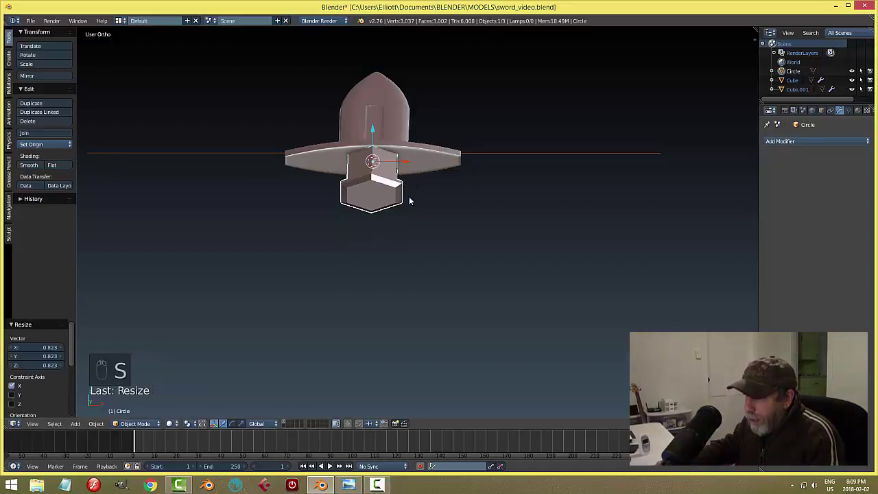
Scale the crossguard by about 1.086 along Z and save the file.
middle_drag(409, 199, 439, 188)
right_click(439, 188)
middle_drag(453, 243, 458, 243)
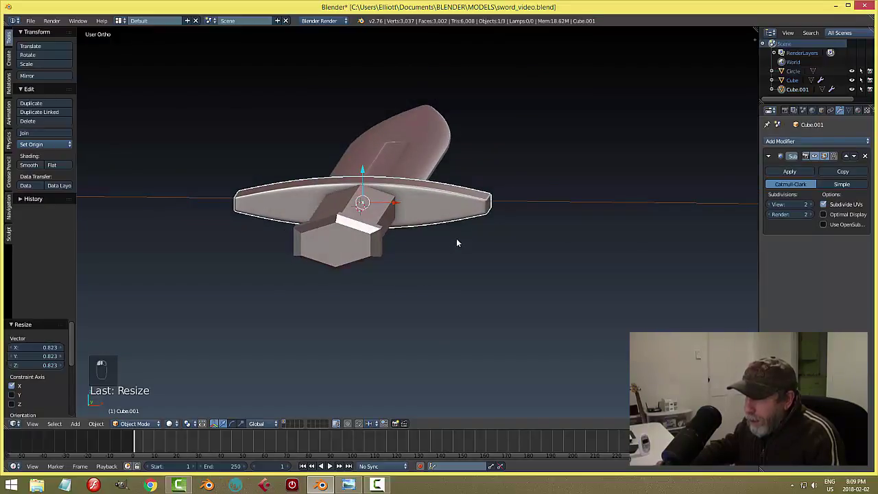
key(s)
key(z)
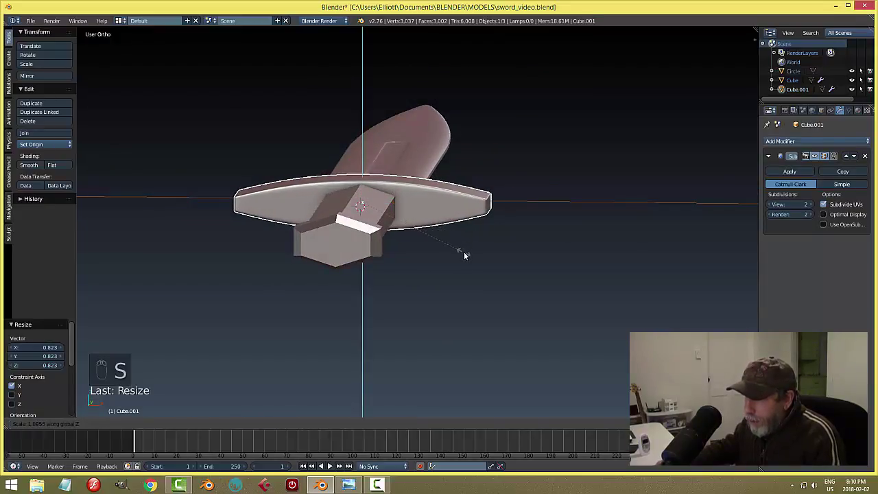
click(464, 254)
key(a)
middle_drag(457, 245, 492, 259)
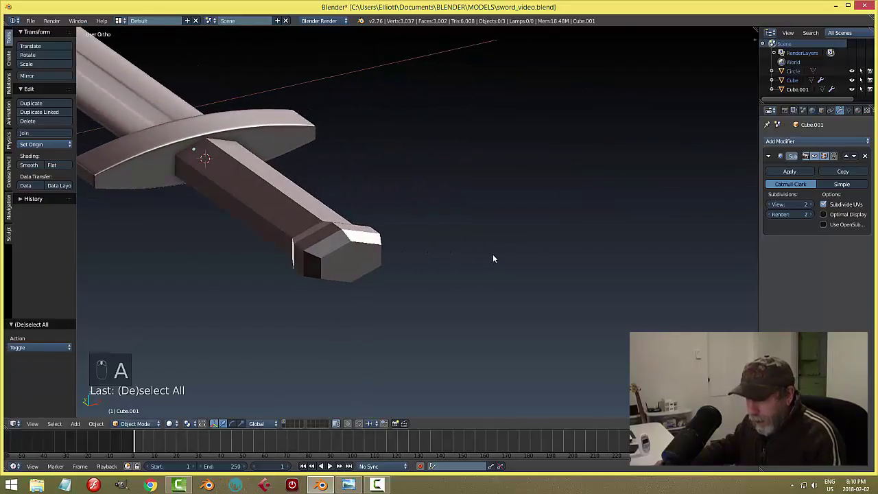
key(ctrl+s)
Enter Edit Mode on the handle and add five evenly spaced loop cuts along the grip.
middle_drag(437, 240, 401, 271)
right_click(378, 237)
key(Tab)
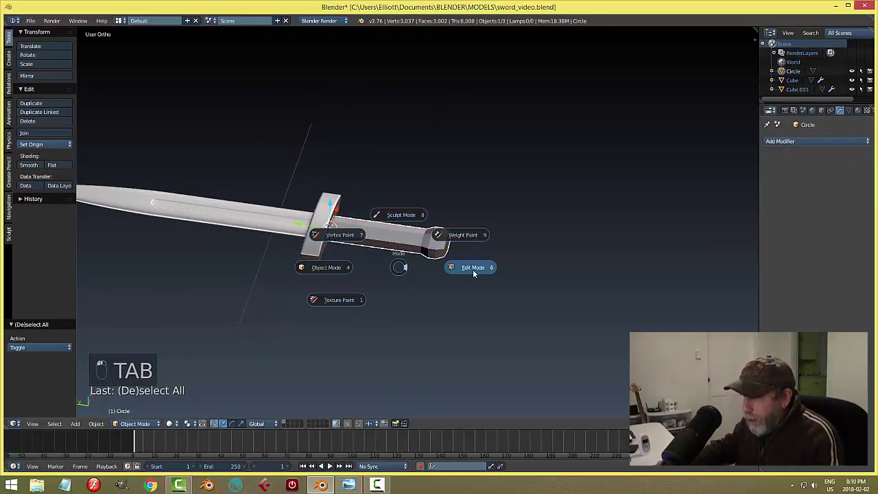
click(472, 269)
key(KP_7)
scroll(473, 271, up, 5)
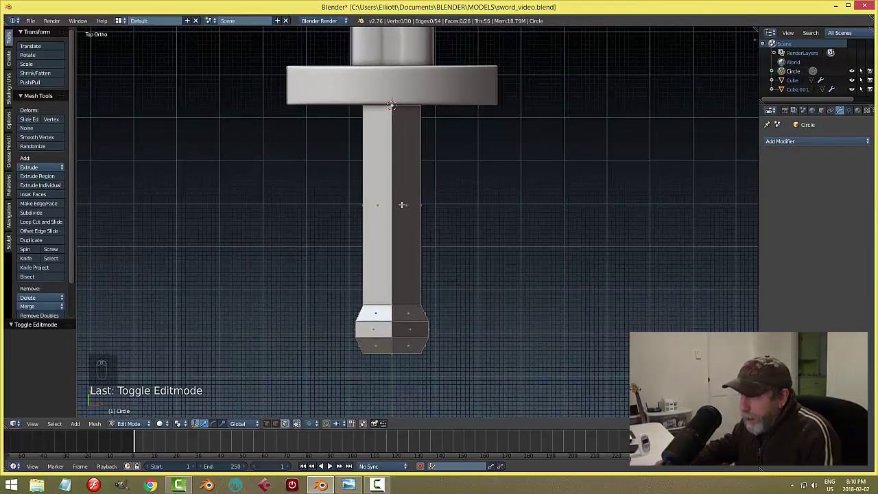
key(ctrl+r)
scroll(402, 205, up, 3)
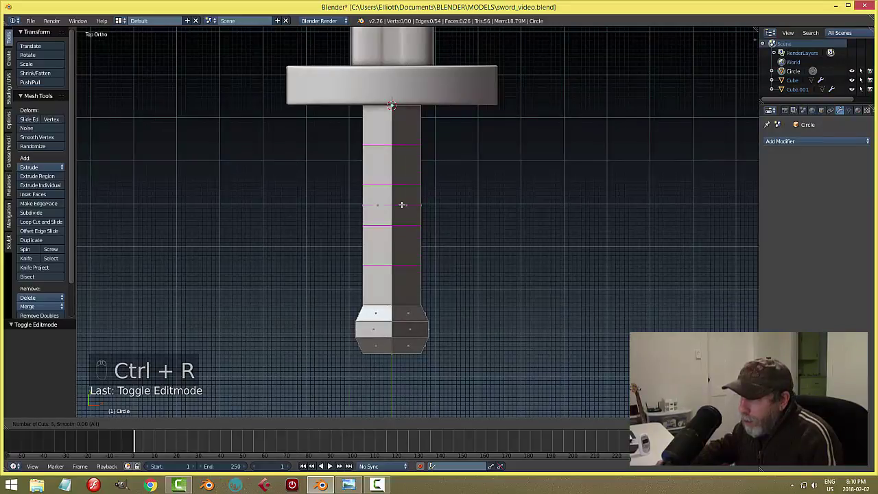
scroll(403, 205, up, 2)
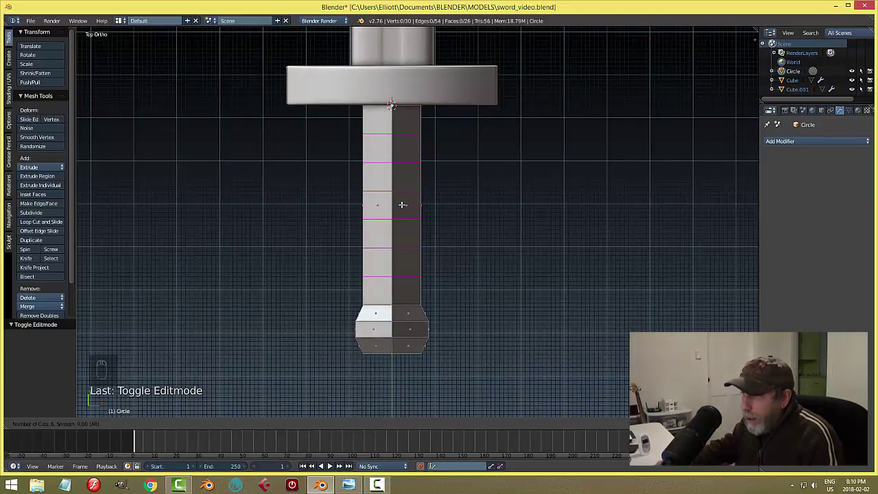
scroll(402, 204, down, 1)
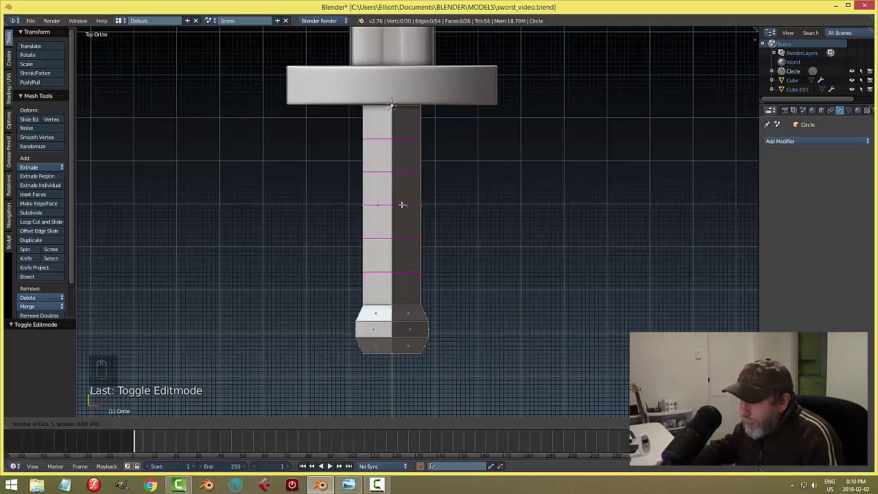
click(402, 205)
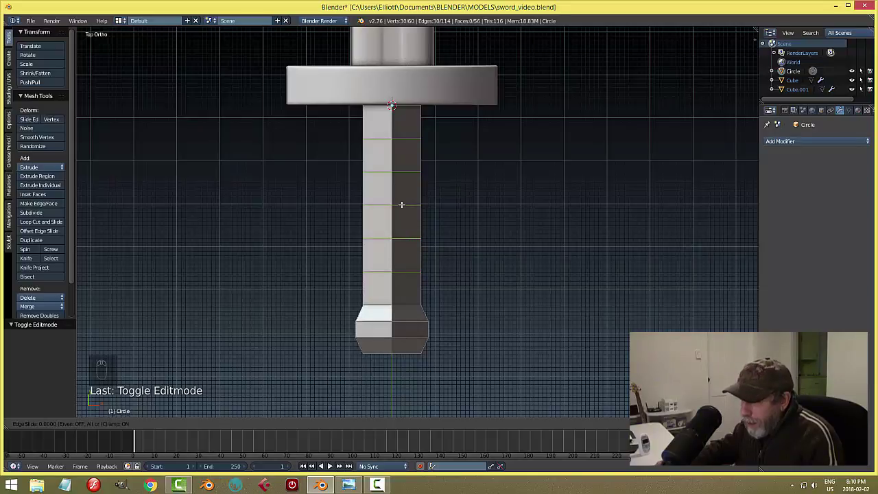
right_click(402, 204)
Bevel the five grip edge loops with 2 segments and an offset of about 0.112, then clear the selection.
middle_drag(457, 269, 548, 258)
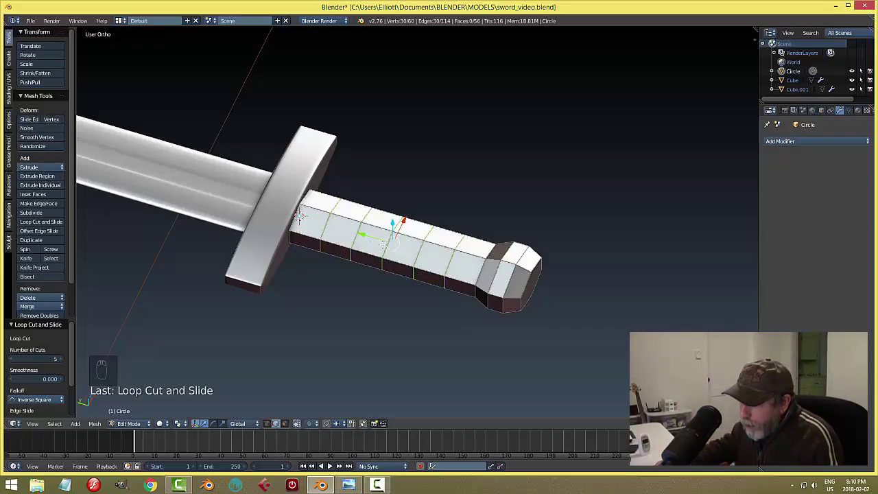
key(ctrl+b)
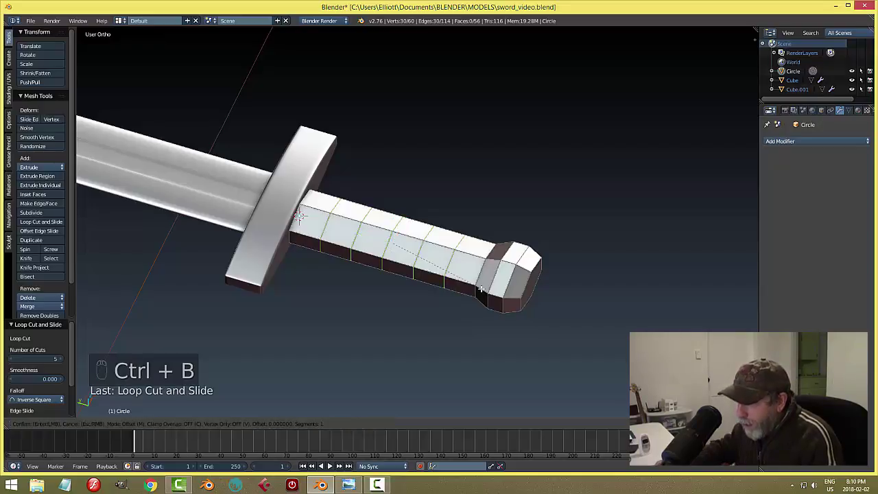
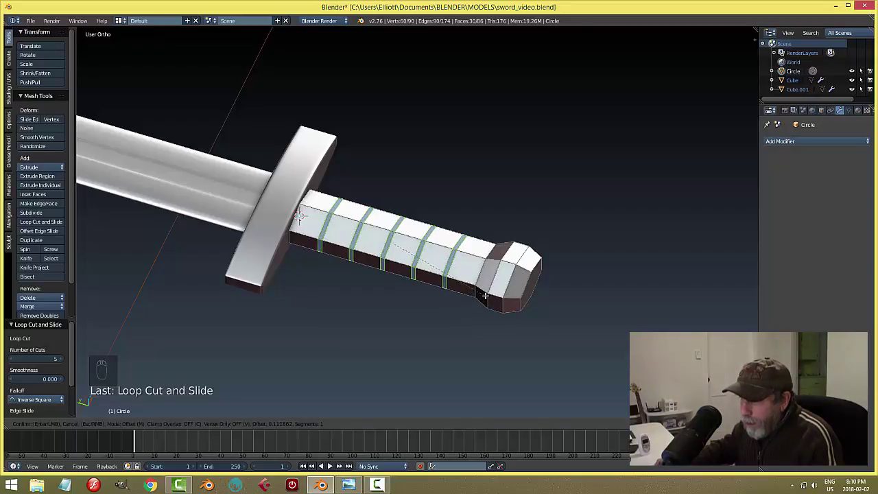
scroll(485, 295, up, 1)
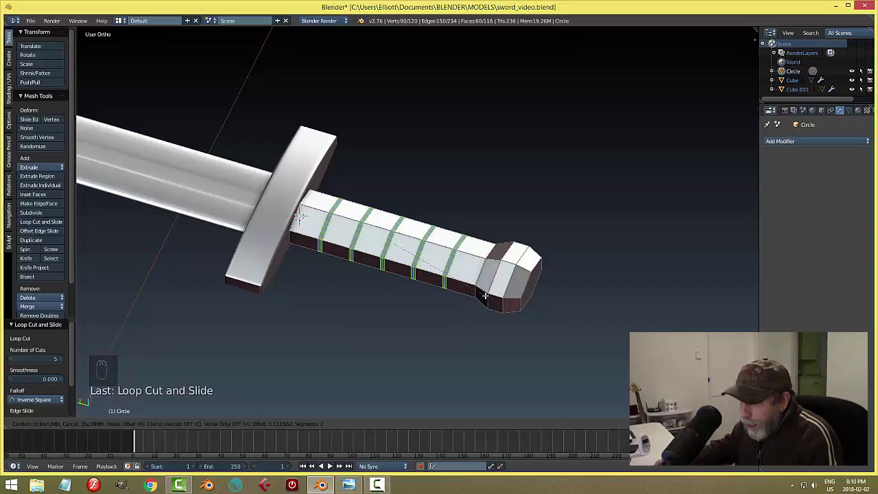
click(485, 295)
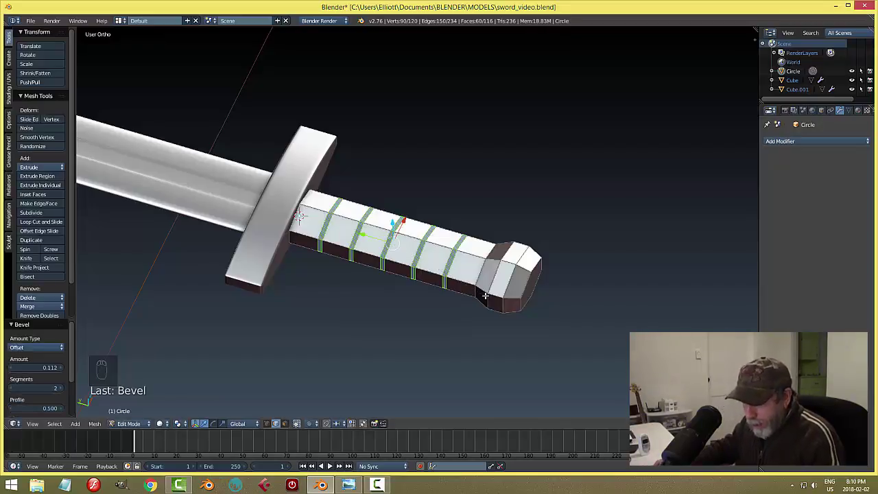
key(a)
scroll(485, 296, up, 3)
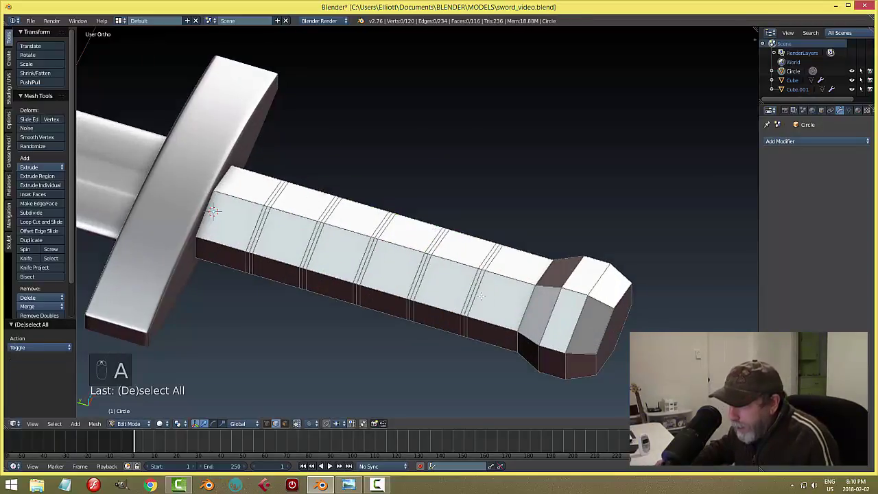
right_click(368, 259)
shift+right_click(364, 250)
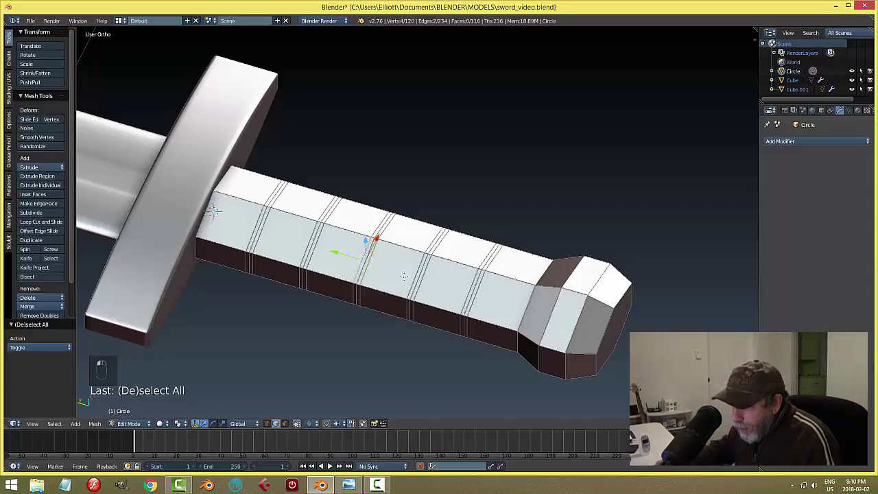
key(a)
scroll(384, 279, up, 3)
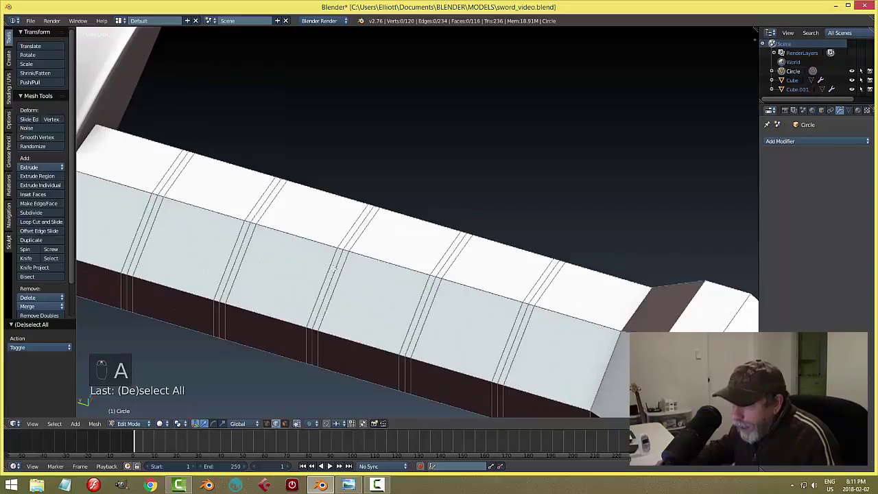
right_click(334, 271)
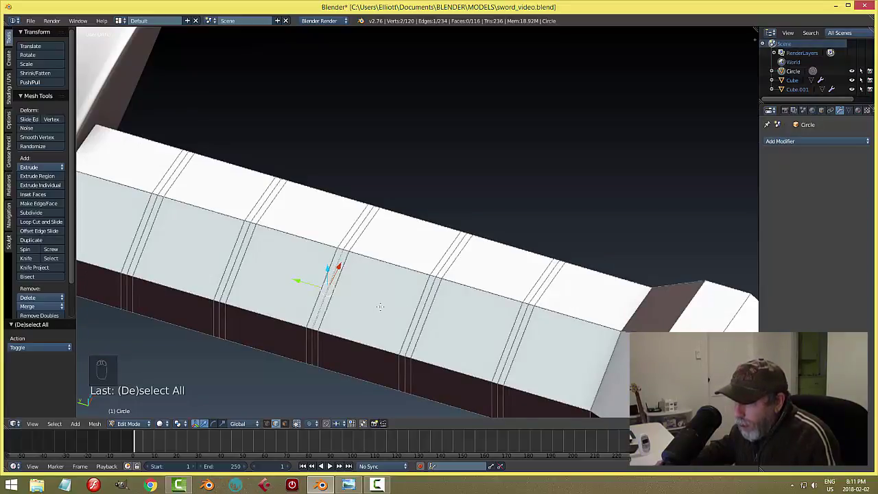
right_click(421, 308)
key(a)
scroll(465, 314, down, 3)
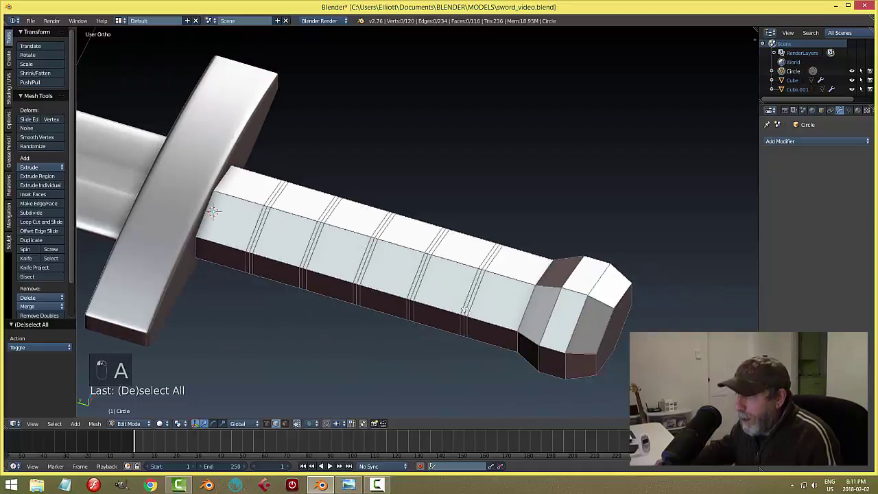
Select the middle edge loop of each of the five beveled rings along the grip.
mouse_move(462, 298)
middle_down()
mouse_move(470, 300)
mouse_move(466, 291)
middle_up()
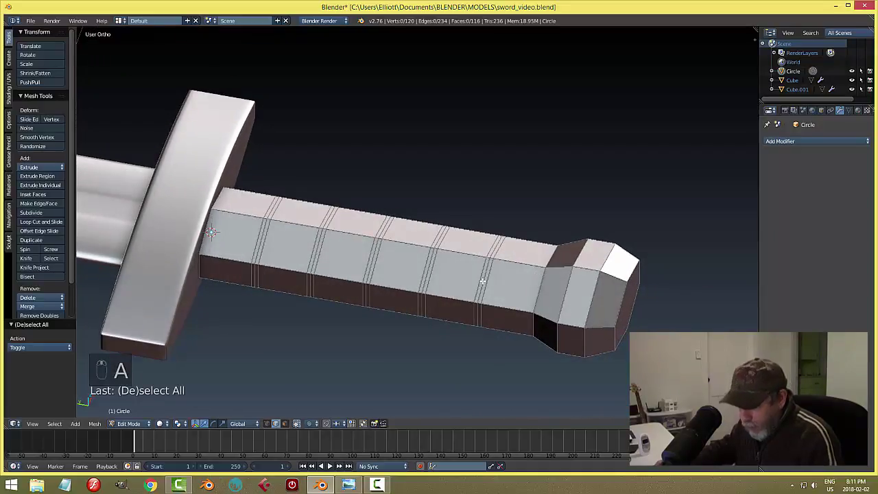
alt+right_click(483, 282)
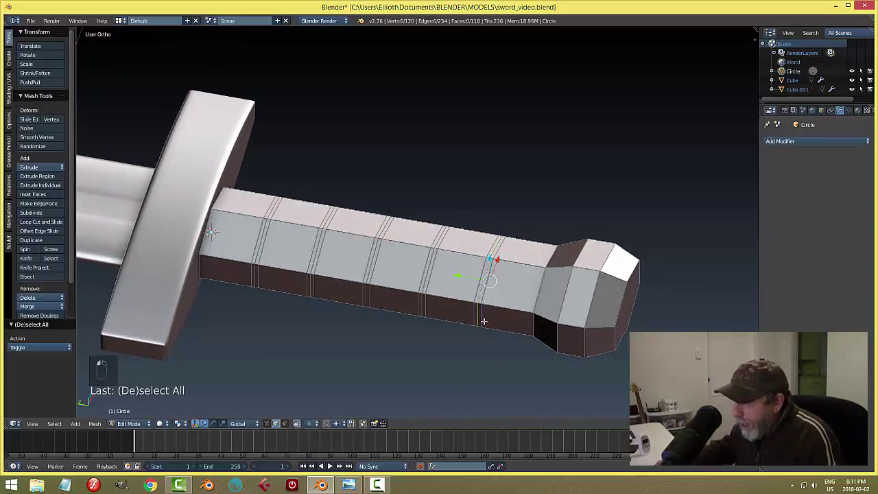
middle_drag(484, 321, 458, 333)
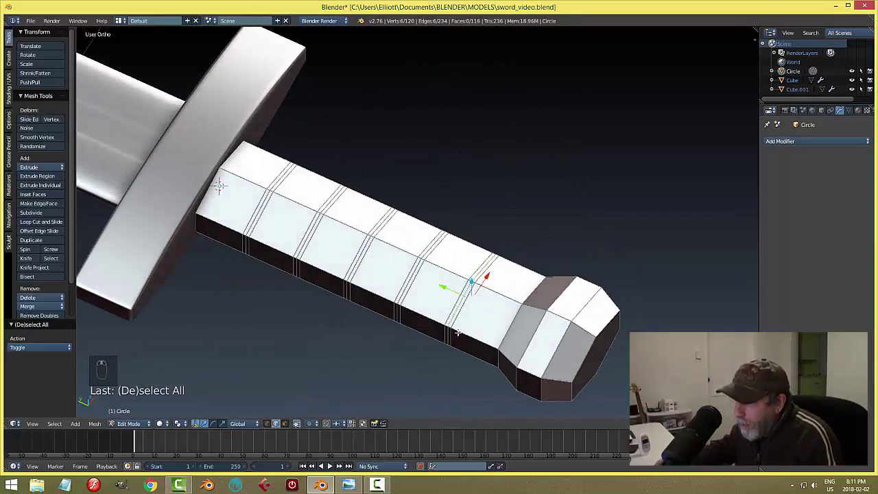
scroll(439, 319, up, 2)
alt+shift+right_click(410, 296)
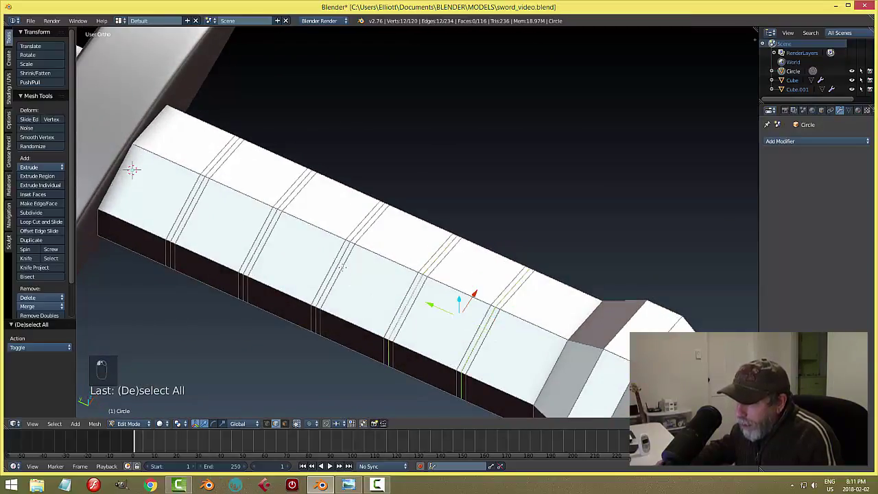
alt+shift+right_click(339, 264)
alt+shift+right_click(263, 236)
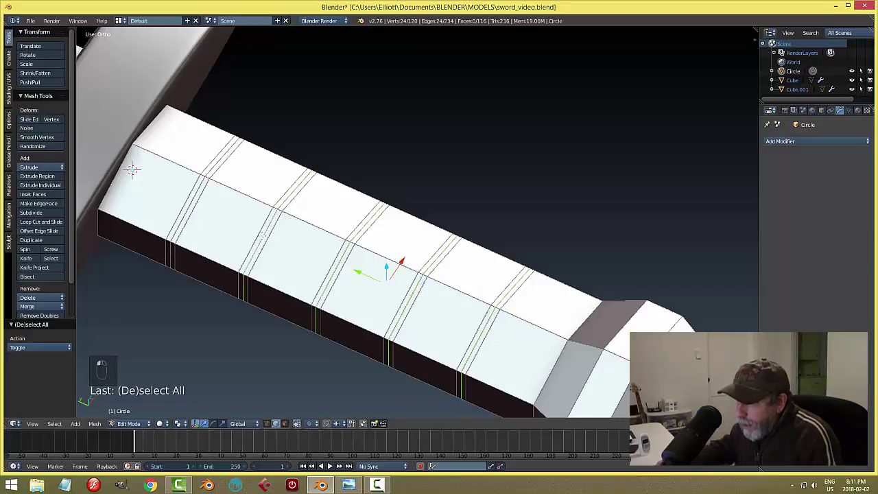
alt+shift+right_click(188, 206)
middle_drag(302, 291, 325, 303)
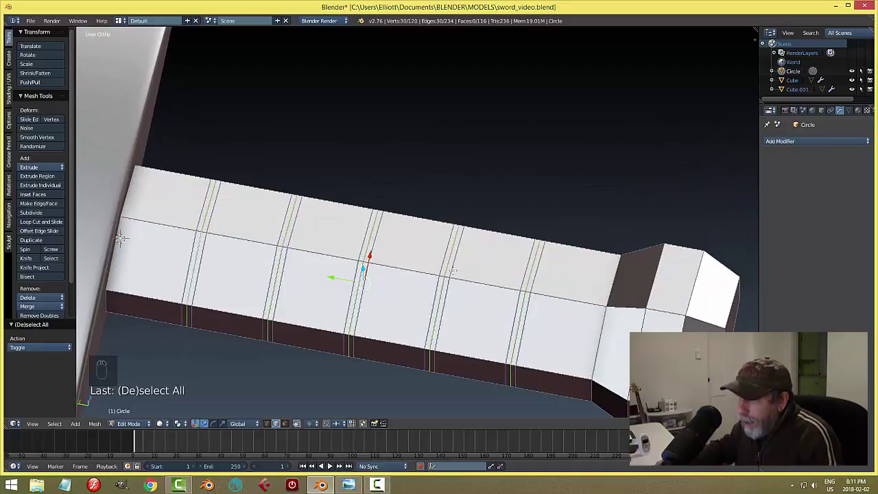
Scale the selected loops by about 0.946 in X and Z only to form grooves, and return to Object Mode.
scroll(477, 293, down, 1)
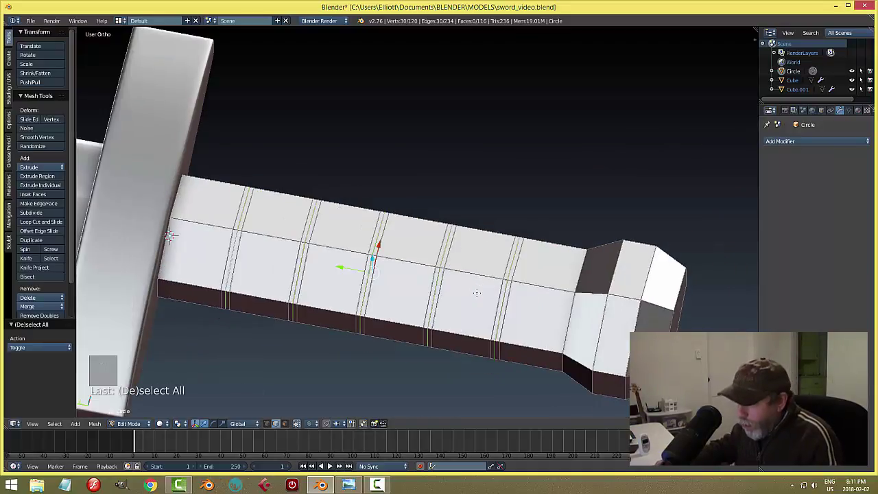
middle_drag(470, 297, 467, 296)
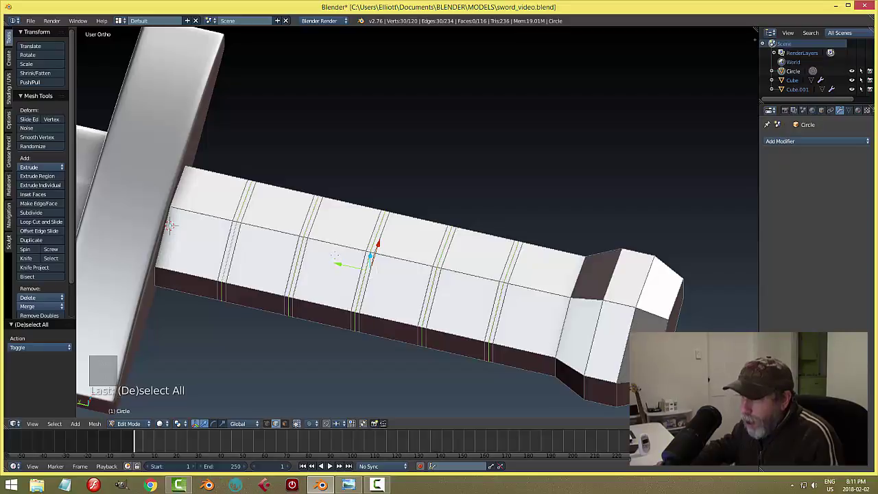
middle_drag(421, 308, 536, 353)
key(s)
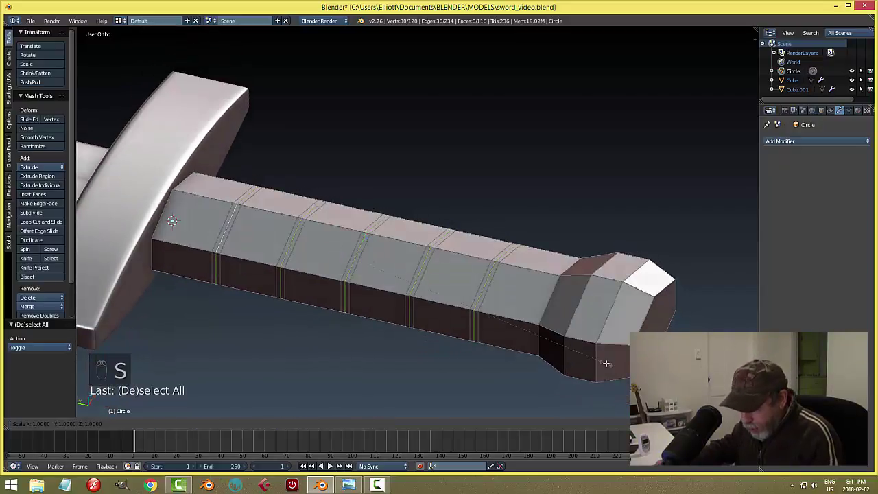
key(shift+y)
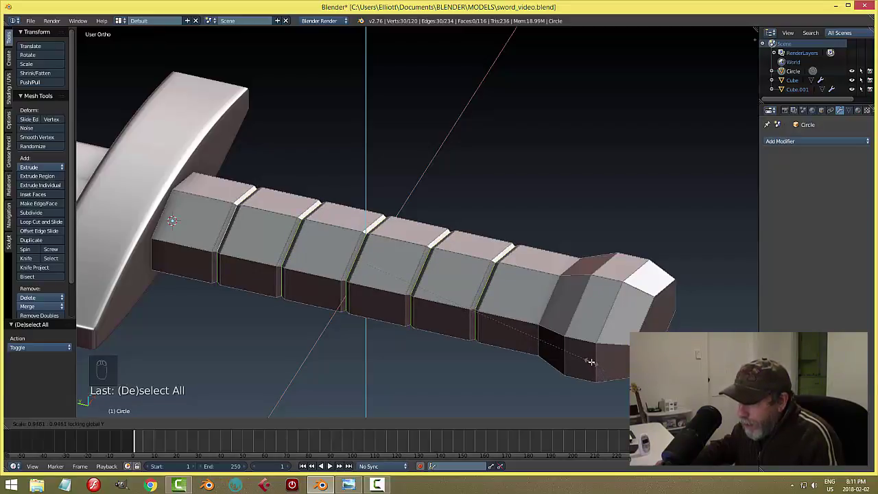
click(591, 362)
key(a)
key(Tab)
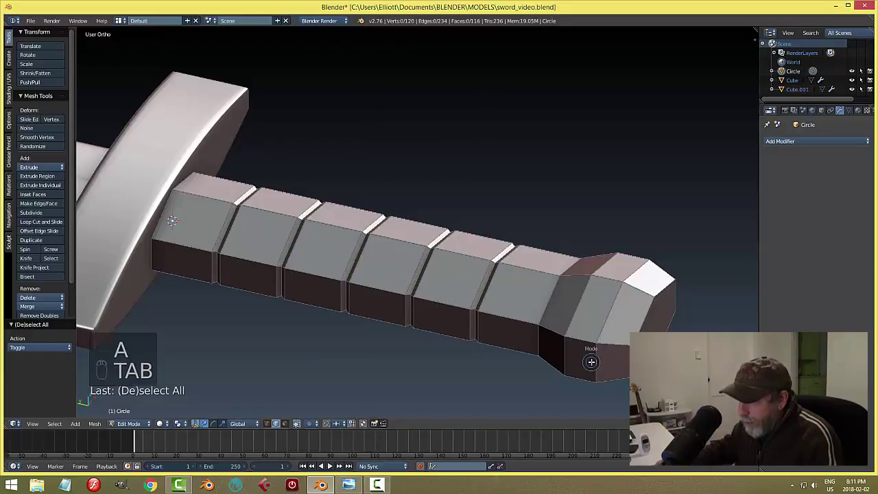
Add a Subdivision Surface modifier with 2 view subdivisions to the handle and shade it smooth.
middle_drag(512, 341, 488, 271)
key(a)
key(a)
right_click(521, 269)
middle_drag(559, 288, 559, 265)
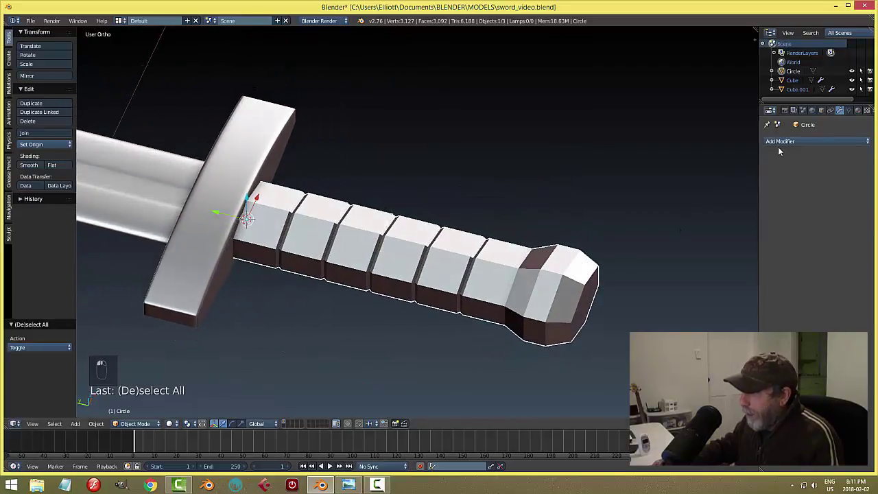
click(779, 141)
click(698, 293)
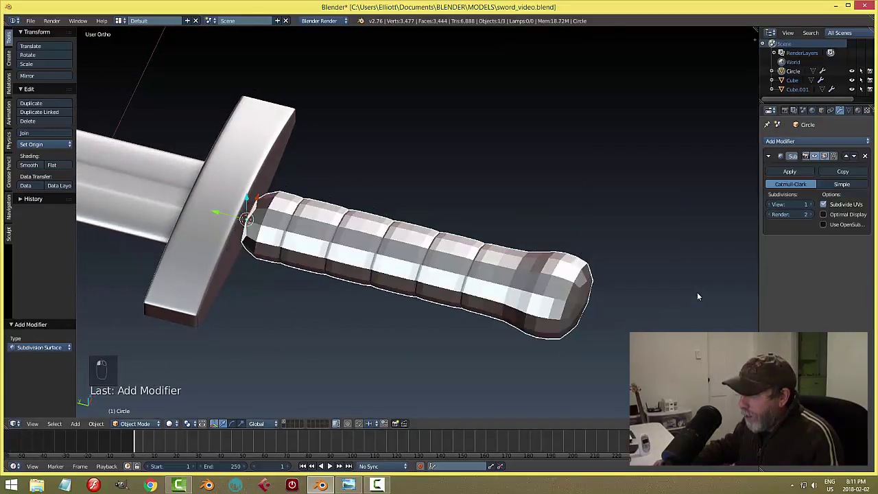
click(812, 205)
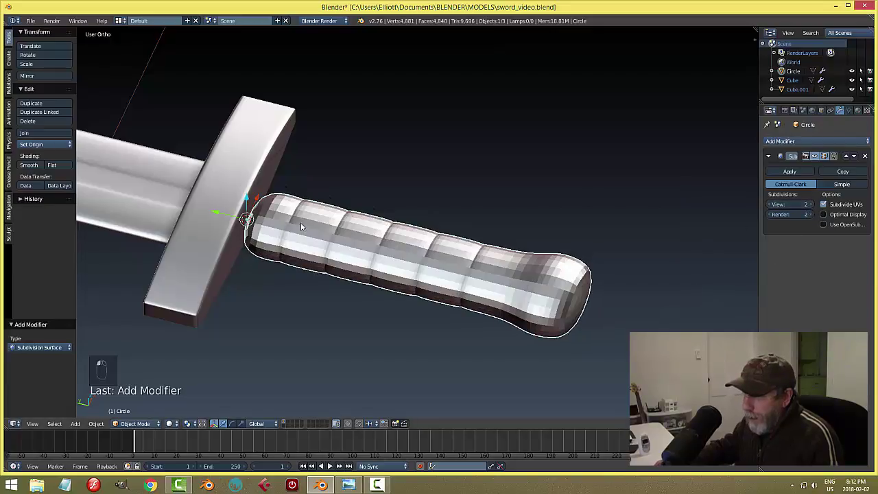
click(28, 166)
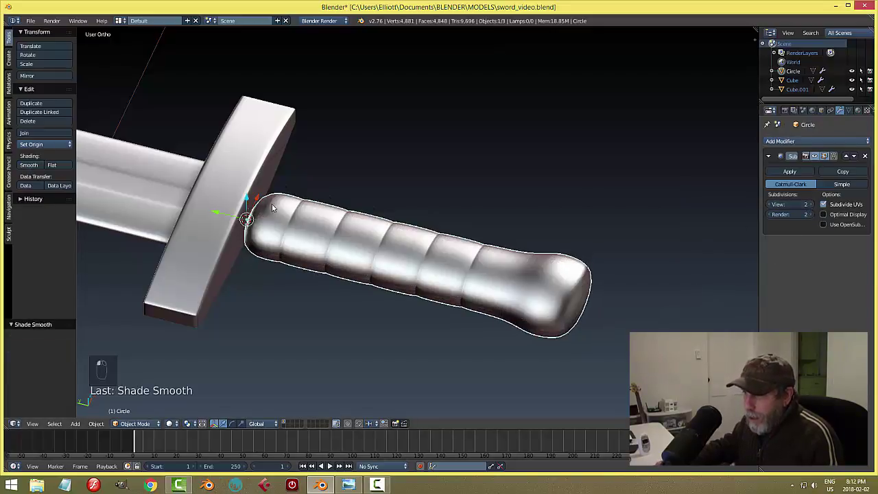
Add a loop cut in the handle's first grip section, slid close to the crossguard end, and return to Object Mode.
key(Tab)
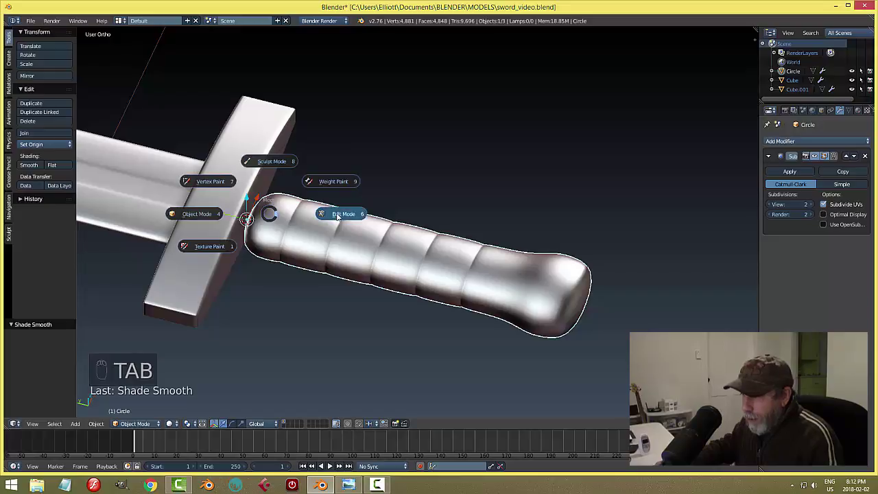
key(ctrl+r)
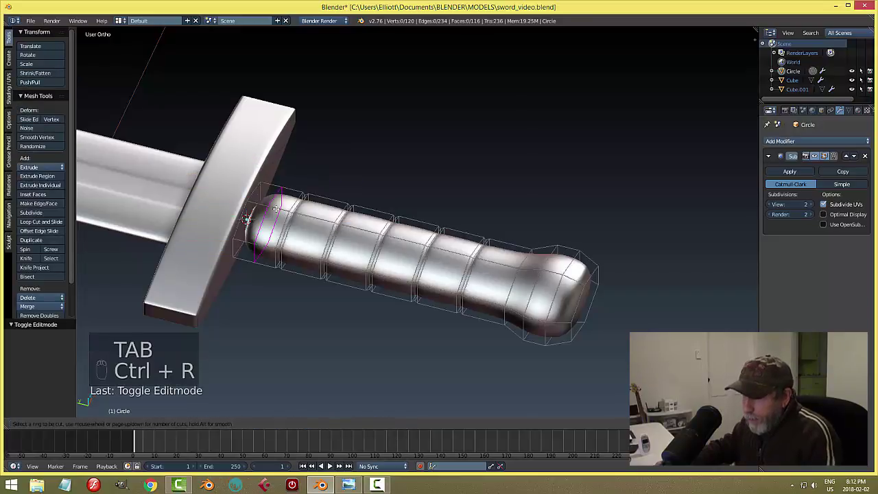
click(273, 209)
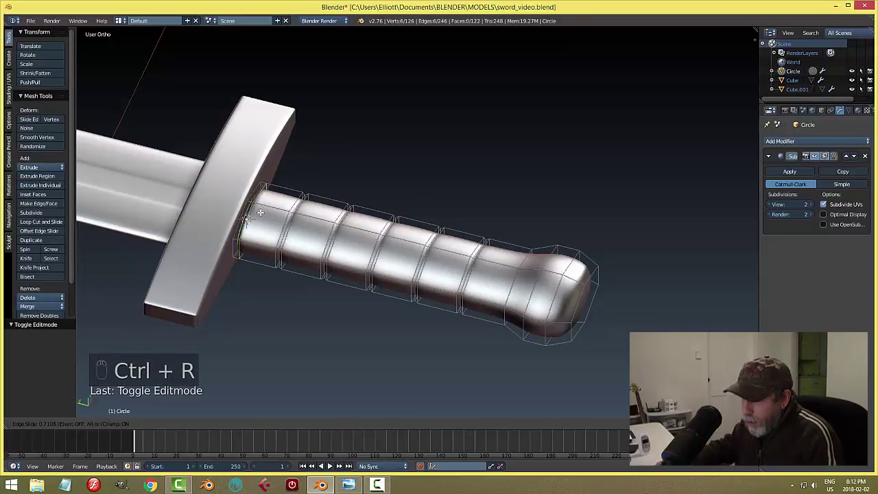
click(258, 214)
key(a)
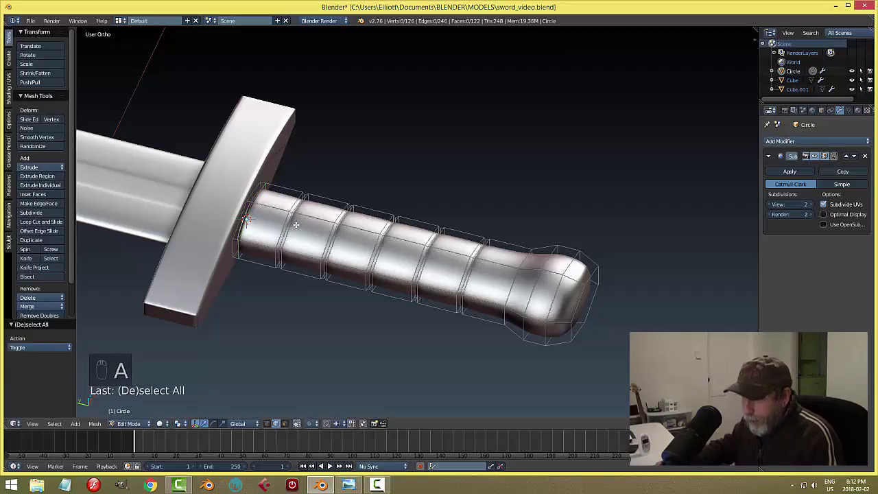
key(Tab)
drag(223, 215, 205, 210)
key(a)
scroll(288, 246, down, 4)
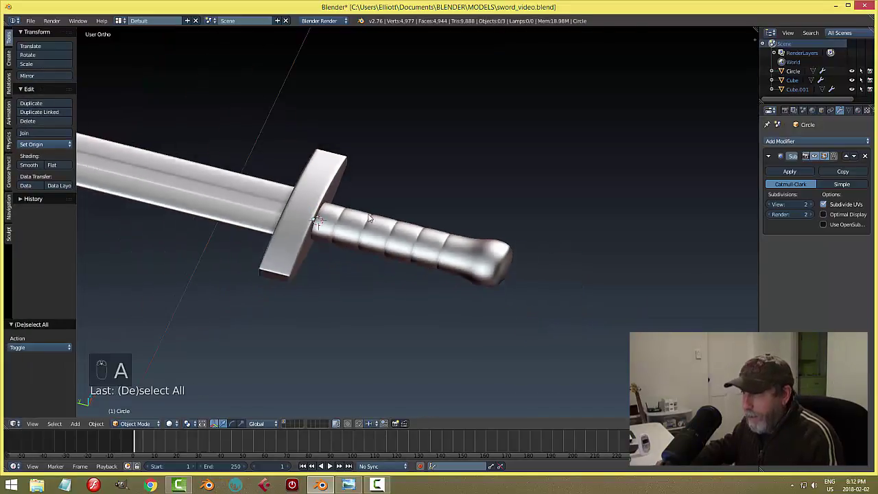
Add a loop cut in the handle's last grip section in Edit Mode, slid about 0.88 toward the pommel.
middle_drag(376, 218, 462, 245)
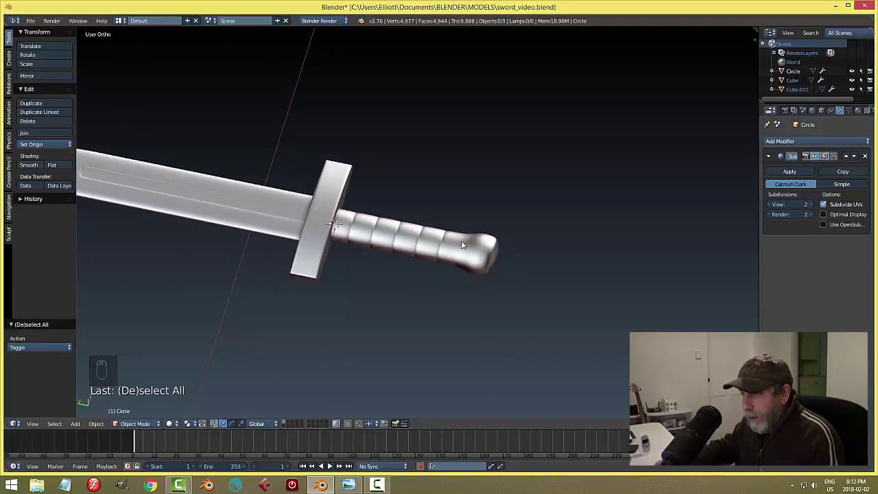
right_click(464, 250)
key(Tab)
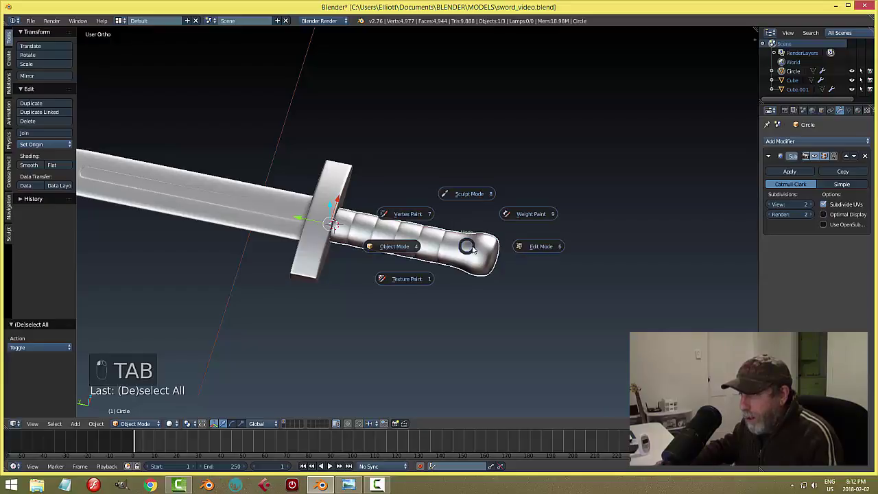
click(529, 249)
scroll(480, 252, up, 6)
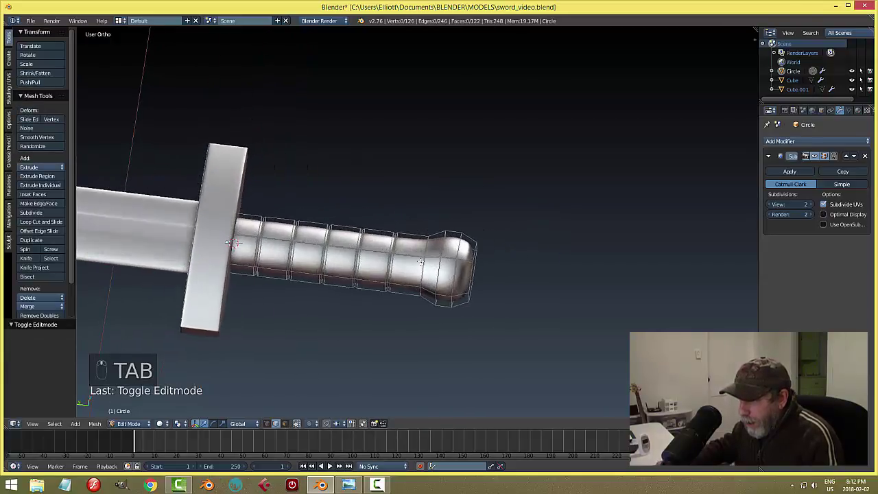
key(ctrl+r)
click(417, 257)
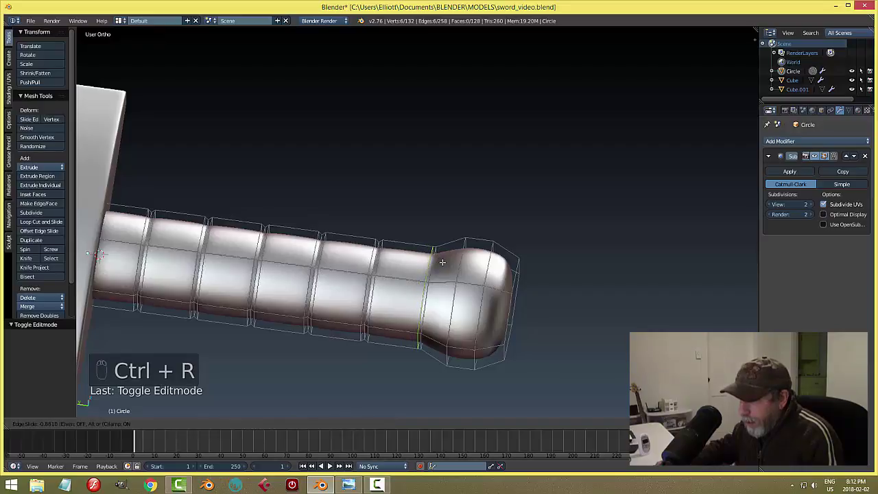
click(444, 262)
key(a)
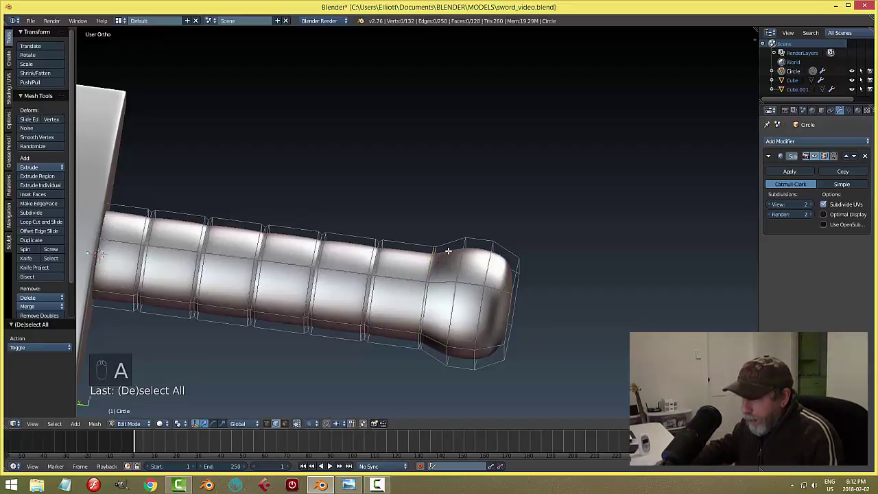
Add a loop cut around the base of the pommel, slid close to the grip, and deselect everything.
key(ctrl+r)
click(448, 252)
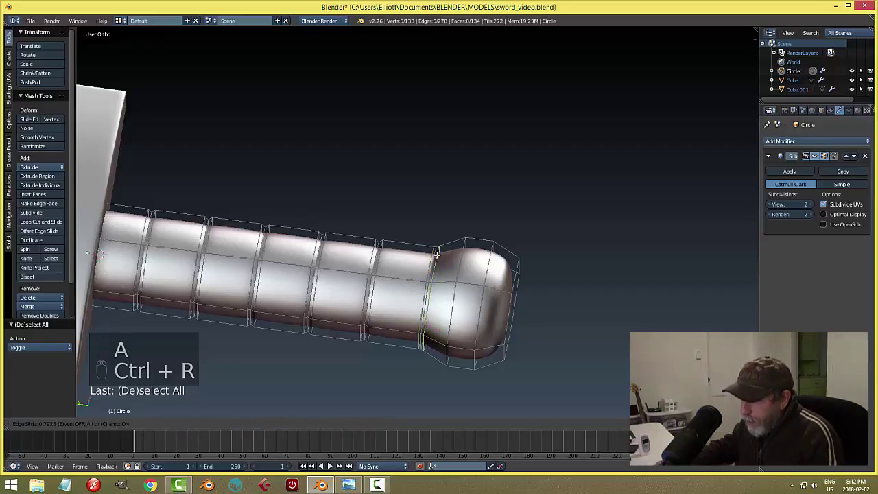
click(470, 264)
key(a)
scroll(462, 304, up, 4)
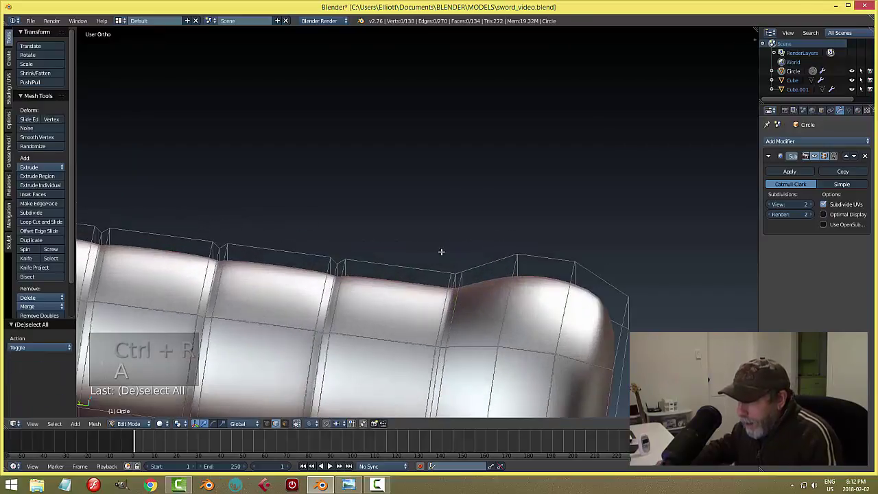
middle_drag(430, 246, 433, 242)
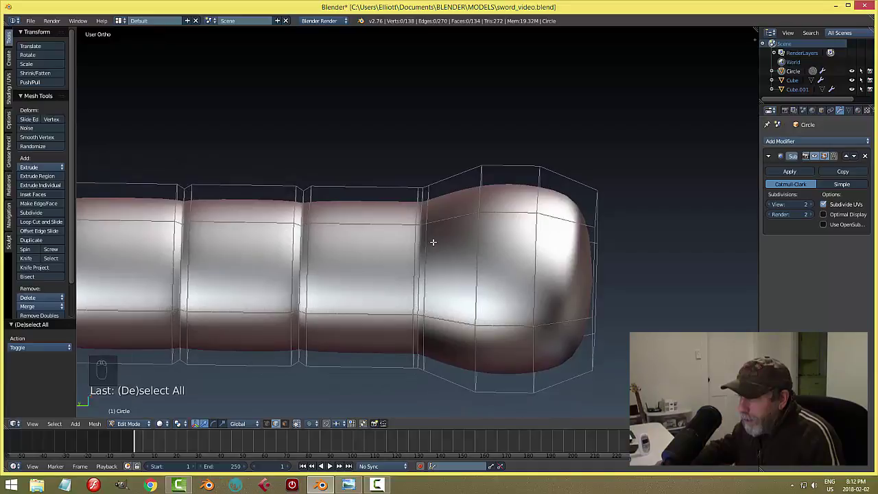
In face select mode, select the two narrow face loops where the grip meets the pommel.
key(ctrl+Tab)
click(417, 244)
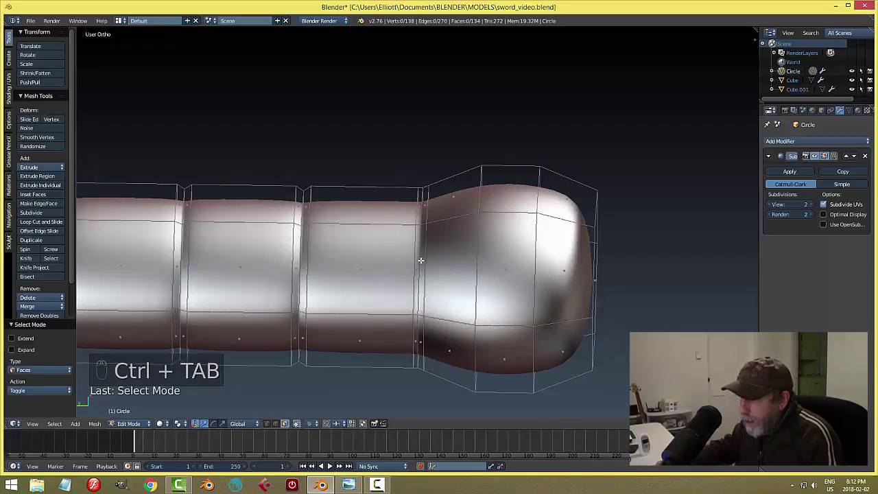
alt+right_click(419, 228)
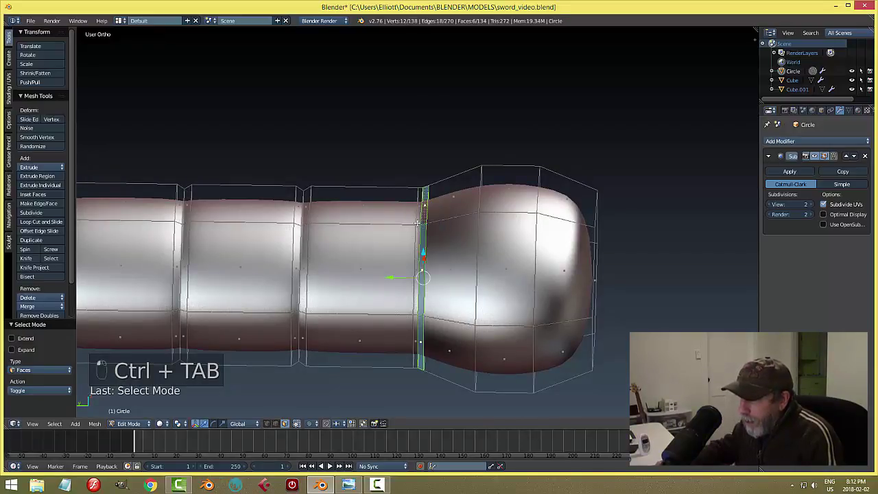
alt+right_click(417, 222)
key(a)
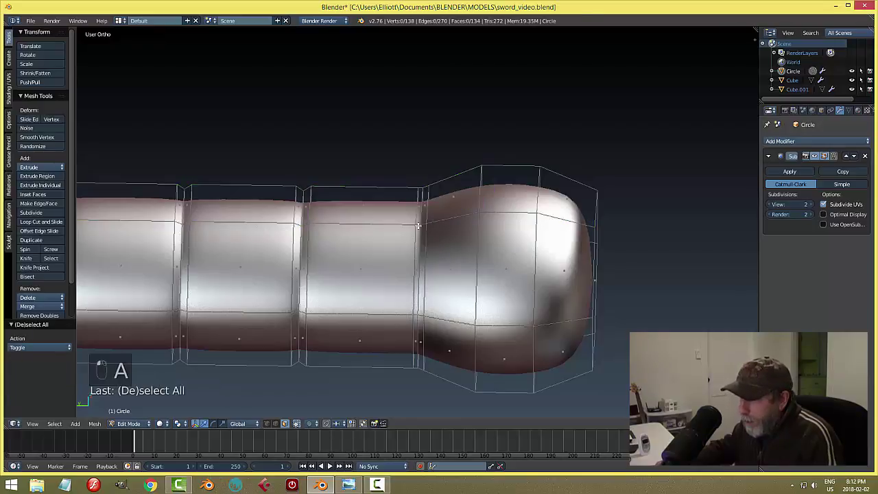
alt+right_click(423, 227)
key(a)
scroll(422, 223, up, 2)
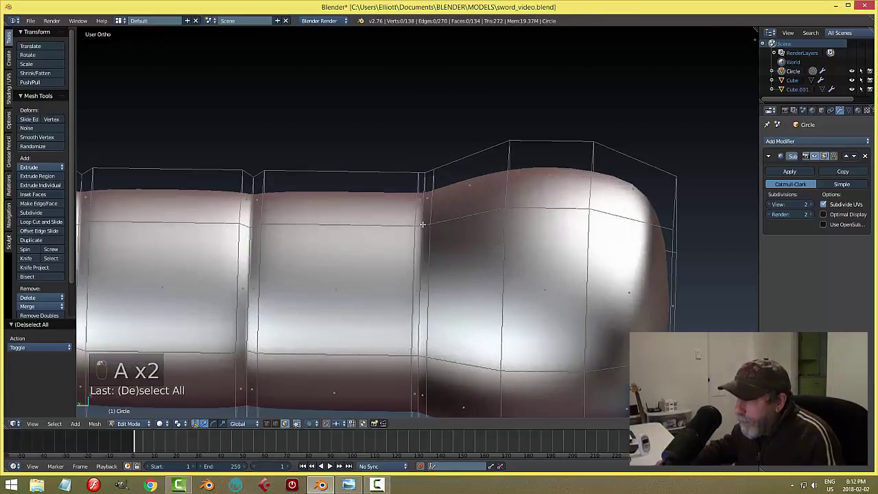
alt+right_click(417, 225)
scroll(425, 226, down, 4)
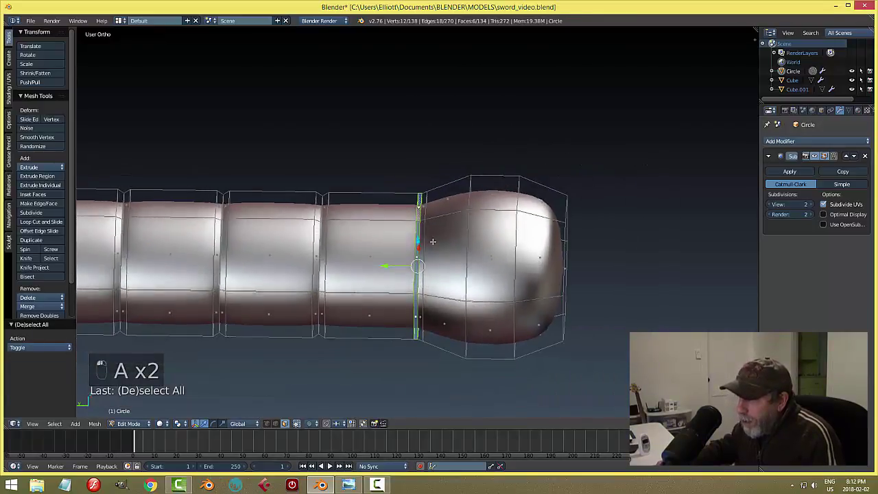
scroll(432, 236, up, 3)
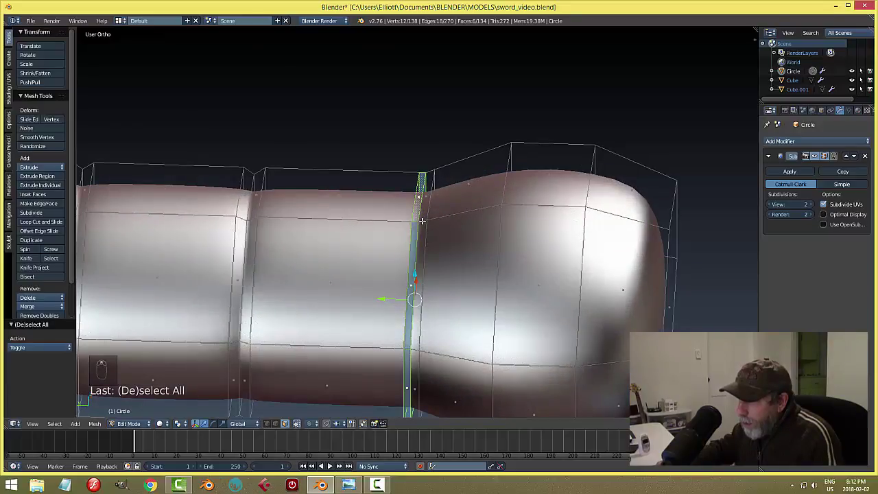
alt+shift+right_click(422, 221)
scroll(439, 258, down, 2)
mouse_move(440, 259)
middle_down()
mouse_move(417, 279)
mouse_move(441, 275)
middle_up()
Extrude the selected face loops in place, scale them to about 1.06 in X and Z only to form a raised ring, and return to Object Mode.
key(e)
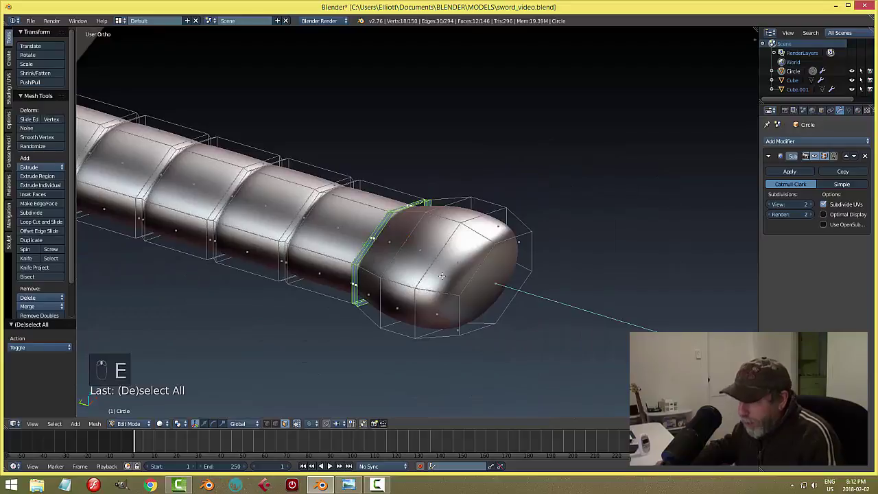
right_click(442, 276)
key(s)
key(shift+y)
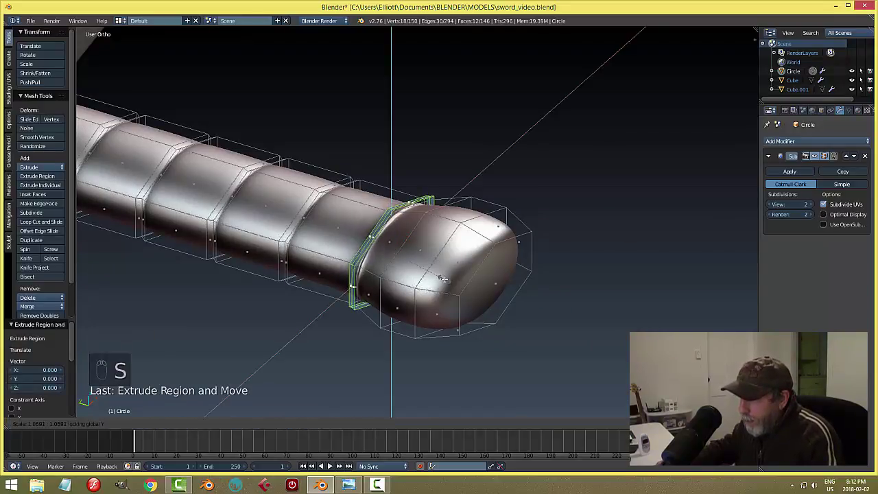
click(444, 279)
key(a)
key(Tab)
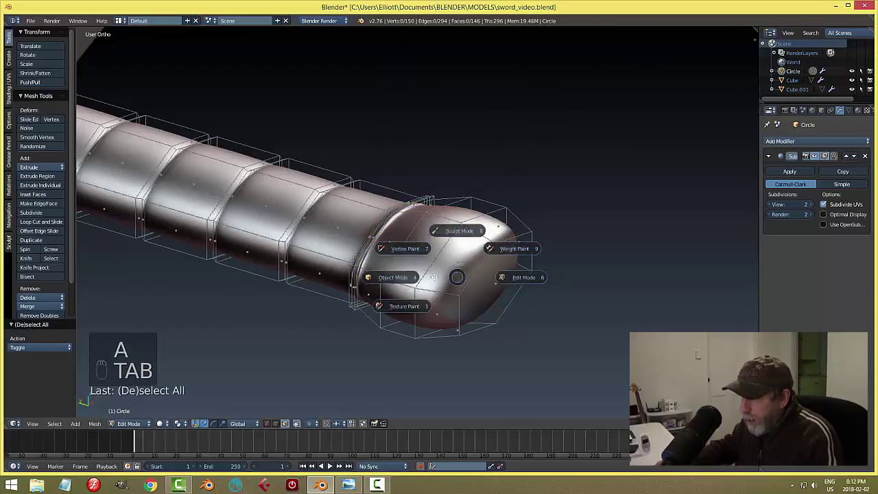
middle_drag(450, 311, 449, 263)
scroll(430, 275, down, 3)
key(a)
scroll(425, 261, up, 7)
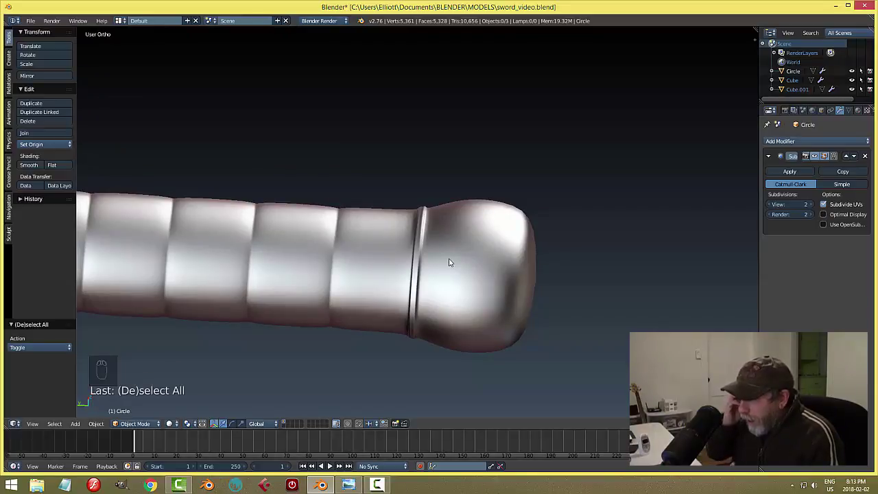
In Edit Mode, select the two edge loops bordering the groove nearest the pommel and display their edge crease setting.
key(Tab)
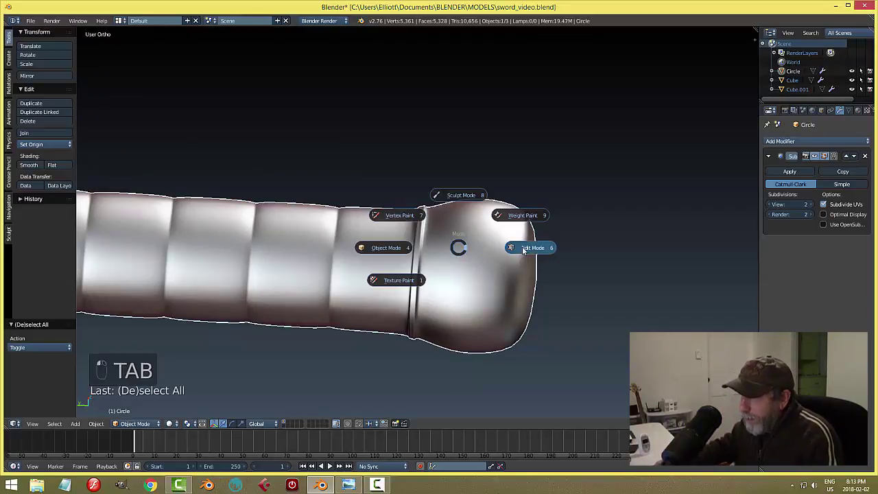
scroll(371, 276, up, 3)
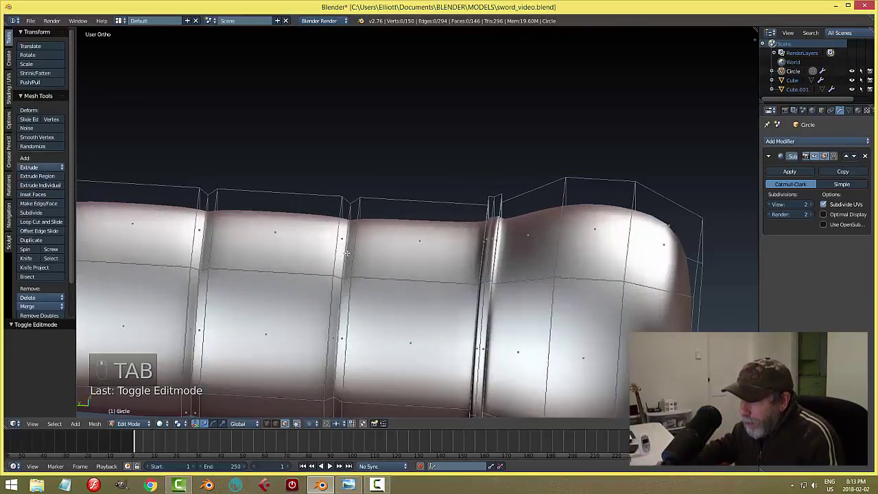
key(ctrl+Tab)
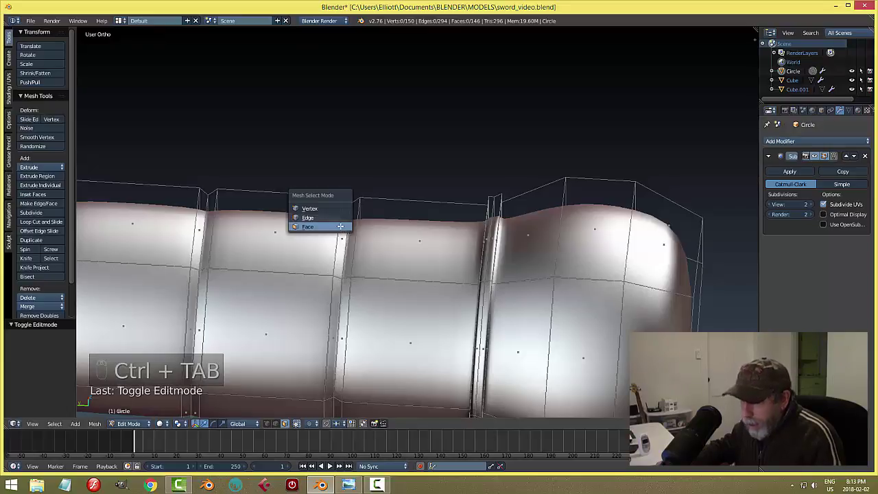
click(314, 218)
alt+right_click(340, 225)
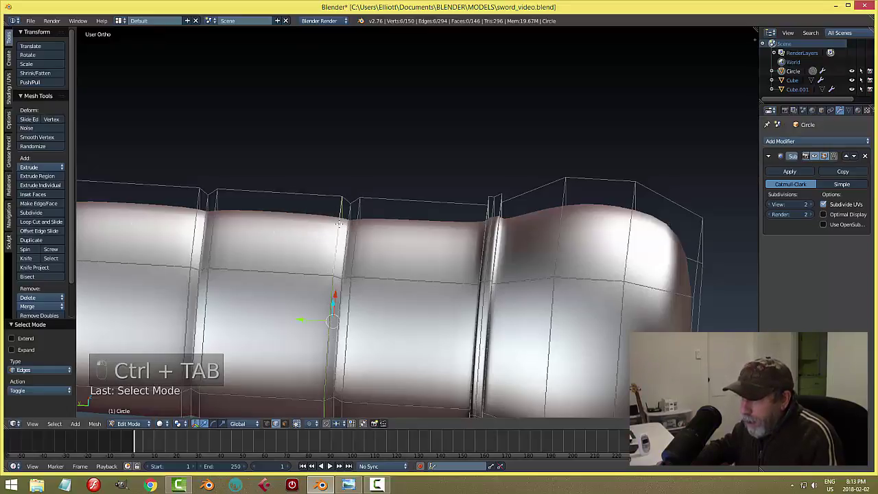
alt+shift+right_click(358, 221)
scroll(416, 265, down, 3)
middle_drag(407, 297, 396, 266)
key(n)
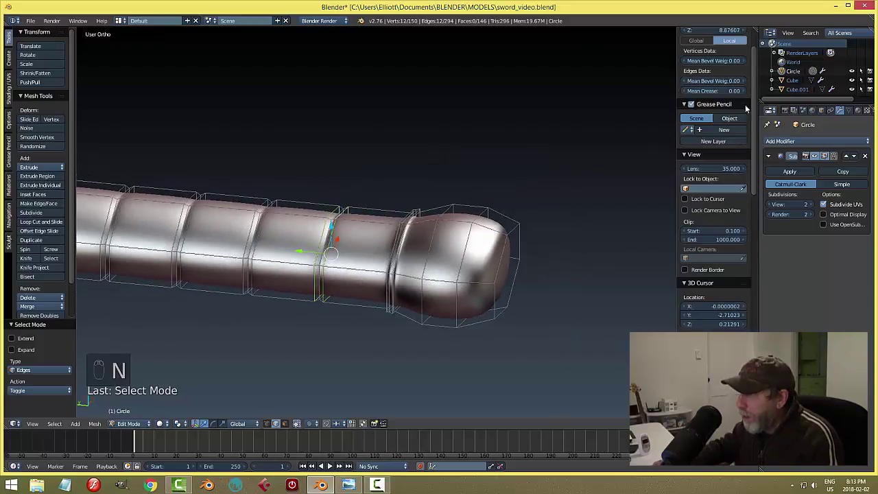
Set the mean crease of the two edge loops bordering the handle groove nearest the pommel to 0.66 and check it in Object Mode.
drag(720, 90, 674, 112)
key(Tab)
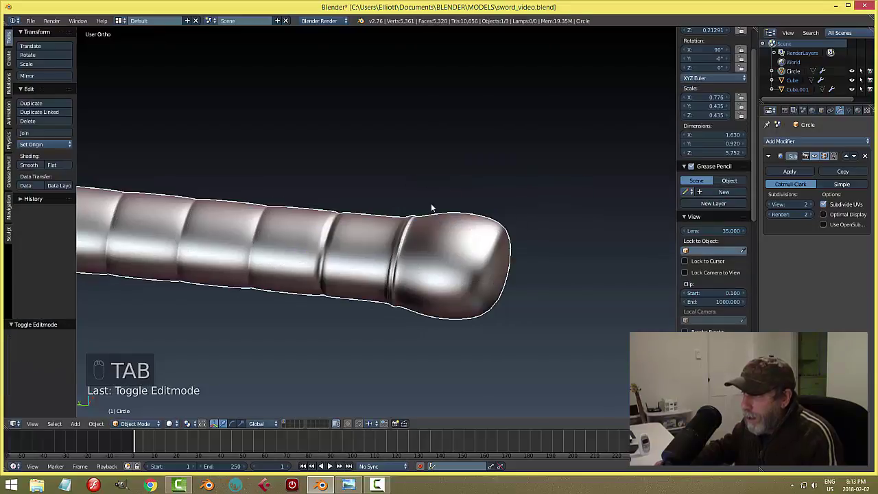
key(a)
key(a)
middle_drag(415, 192, 386, 229)
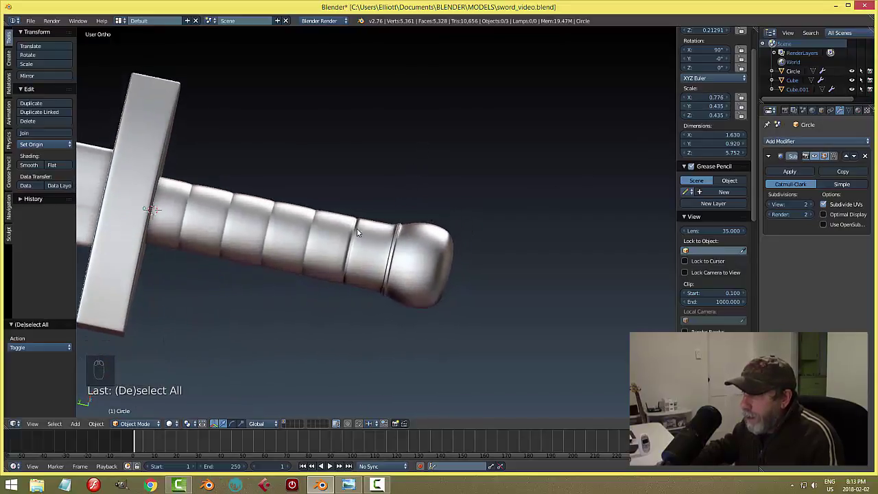
Reselect the two edge loops of the handle groove nearest the pommel, set their mean crease to 1.00 and return to Object Mode.
right_click(387, 231)
key(Tab)
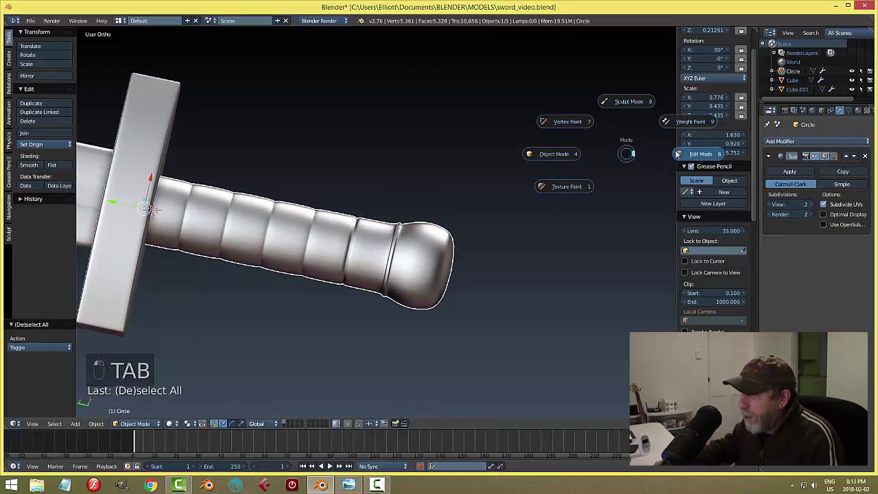
scroll(312, 244, up, 5)
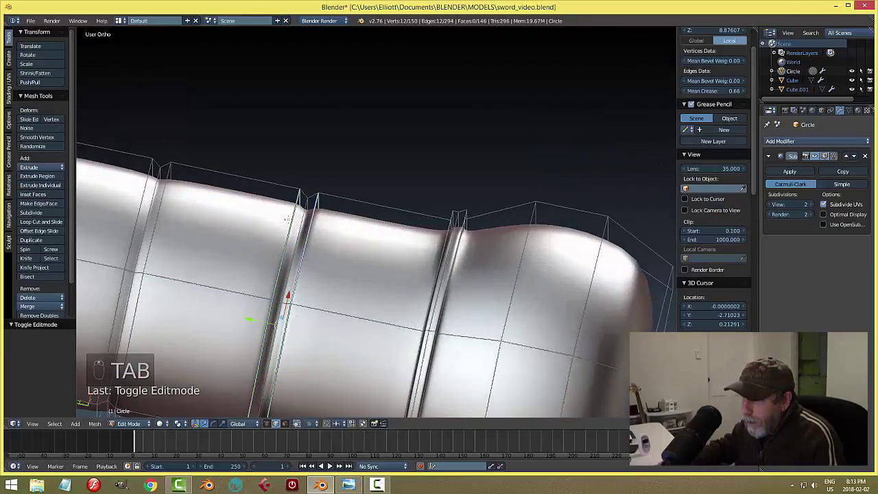
alt+shift+right_click(291, 219)
alt+shift+right_click(312, 220)
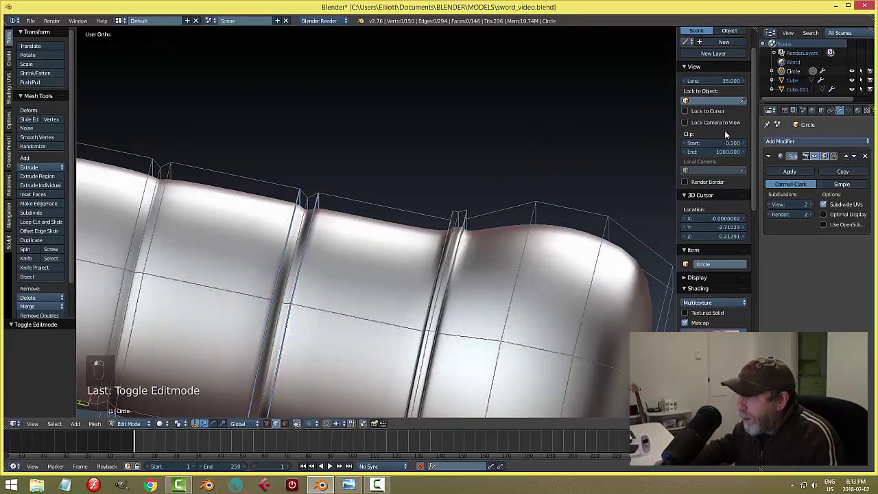
scroll(751, 123, up, 3)
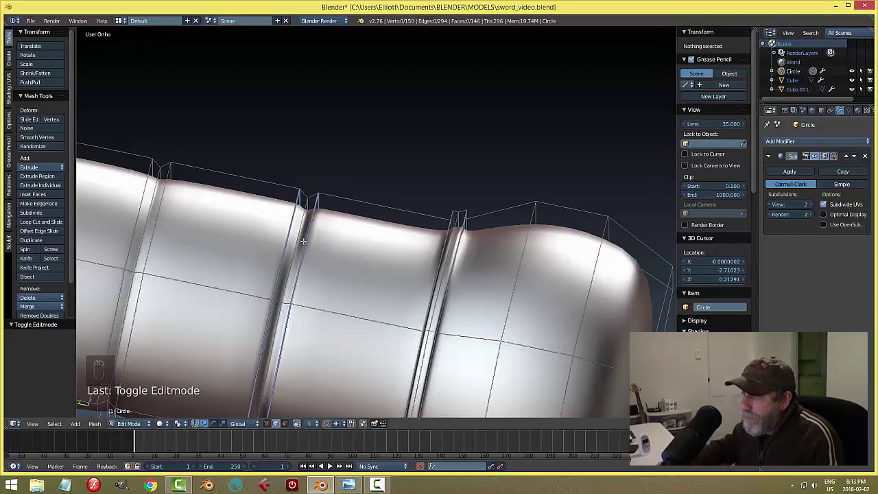
key(a)
key(a)
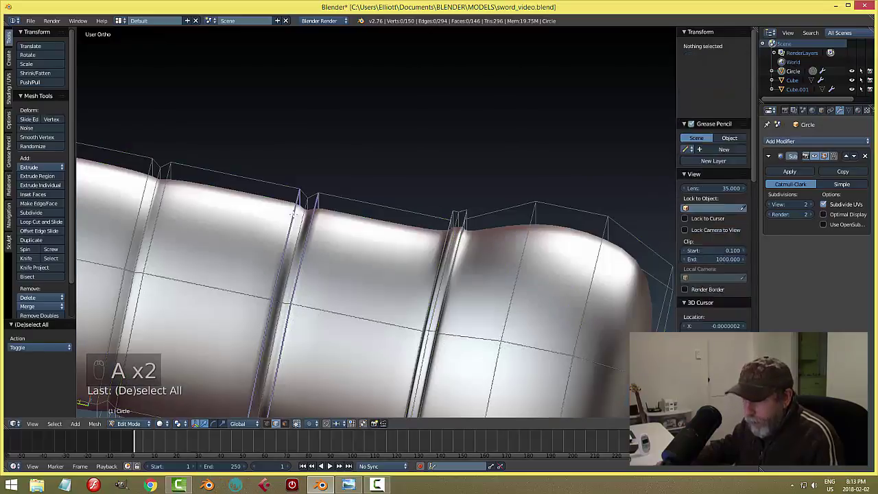
alt+right_click(299, 208)
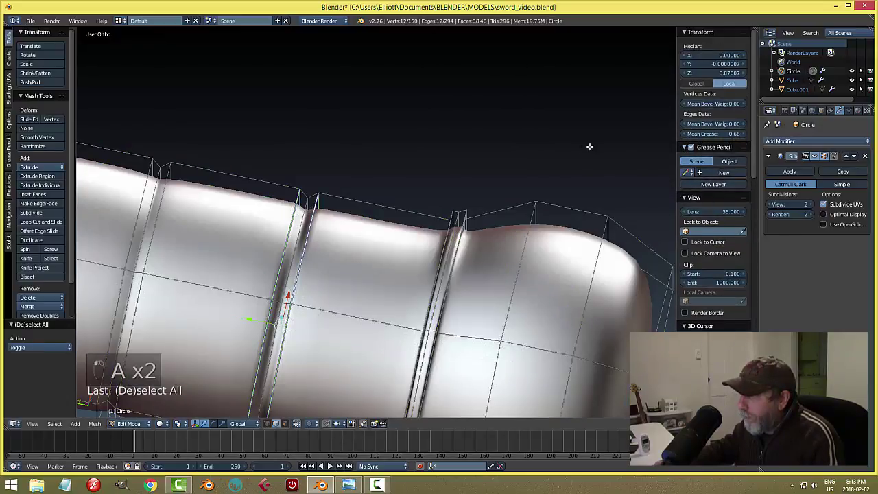
drag(700, 134, 741, 134)
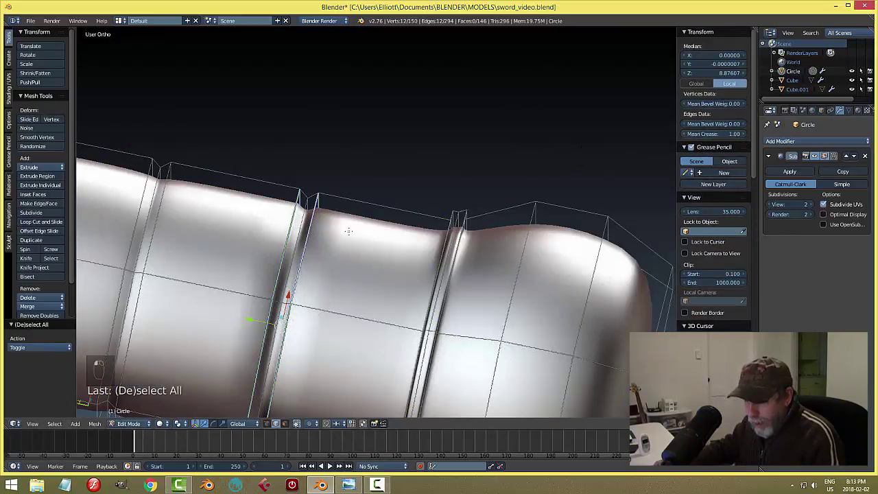
key(a)
key(Tab)
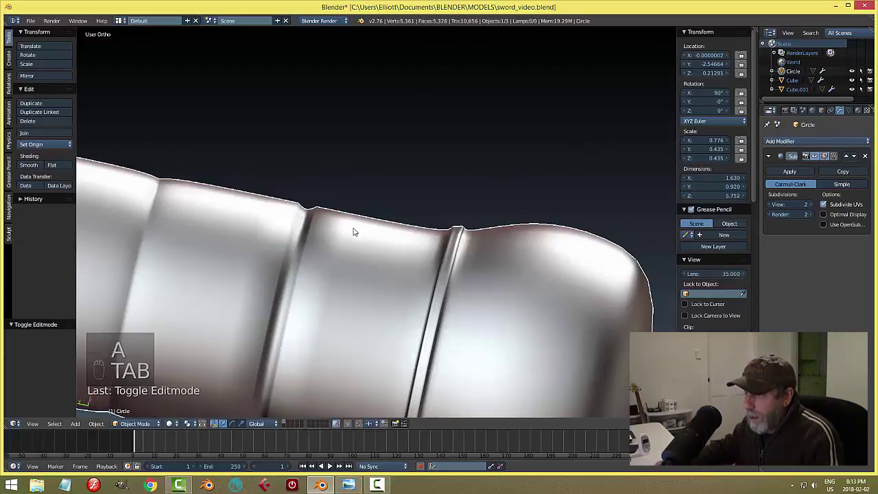
Select both edge loops of the handle groove nearest the pommel in Edit Mode and set their mean crease to 0.5.
scroll(351, 234, down, 3)
scroll(352, 234, down, 2)
key(a)
middle_drag(371, 274, 414, 243)
key(Tab)
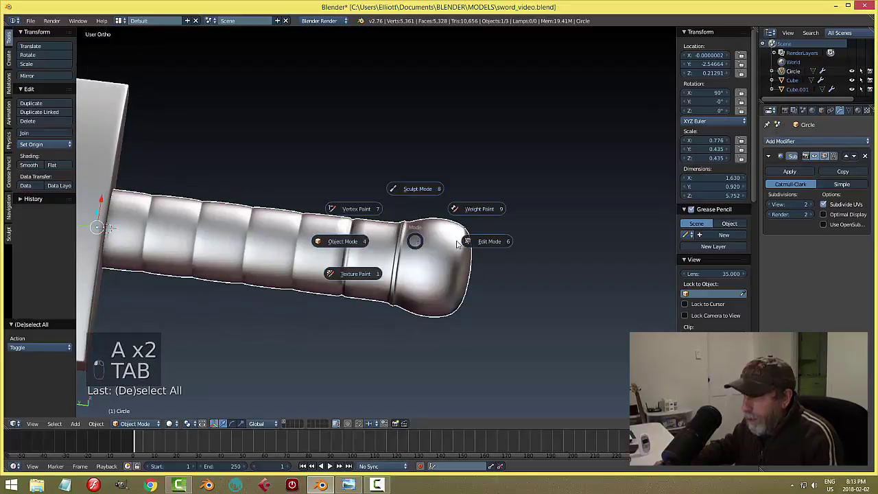
click(419, 242)
scroll(384, 252, up, 3)
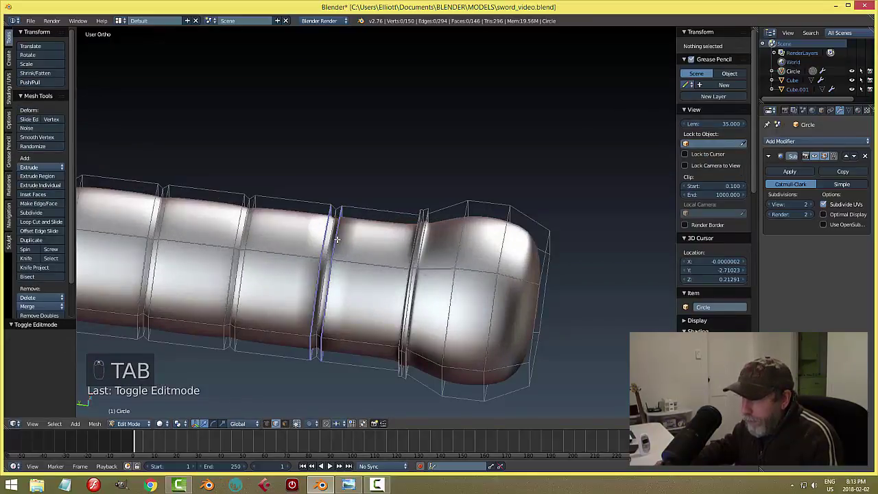
alt+right_click(336, 236)
alt+shift+right_click(328, 236)
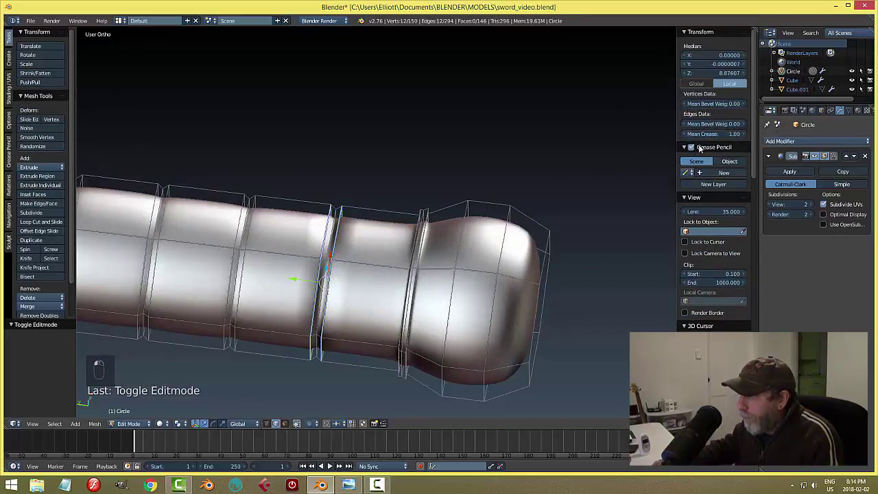
click(714, 134)
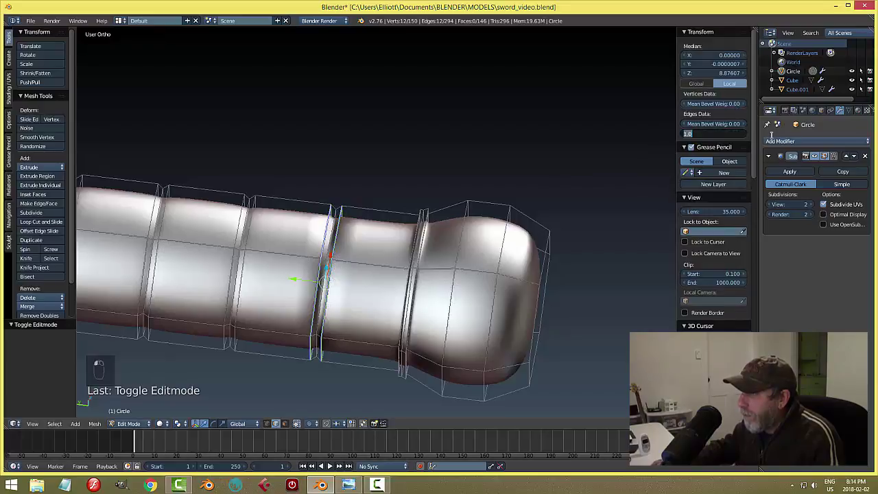
text(0.5)
key(Return)
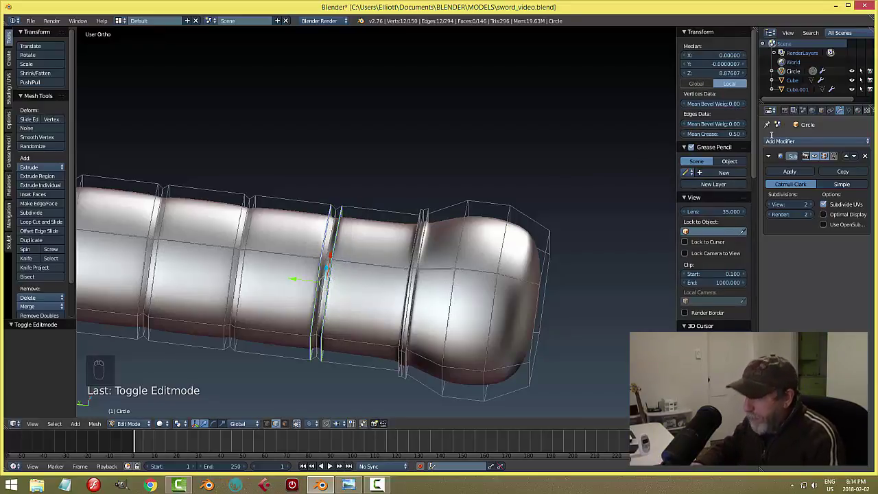
Select the edge loop pairs bordering the other four handle grooves, set their mean crease to 0.5 and return to Object Mode.
key(a)
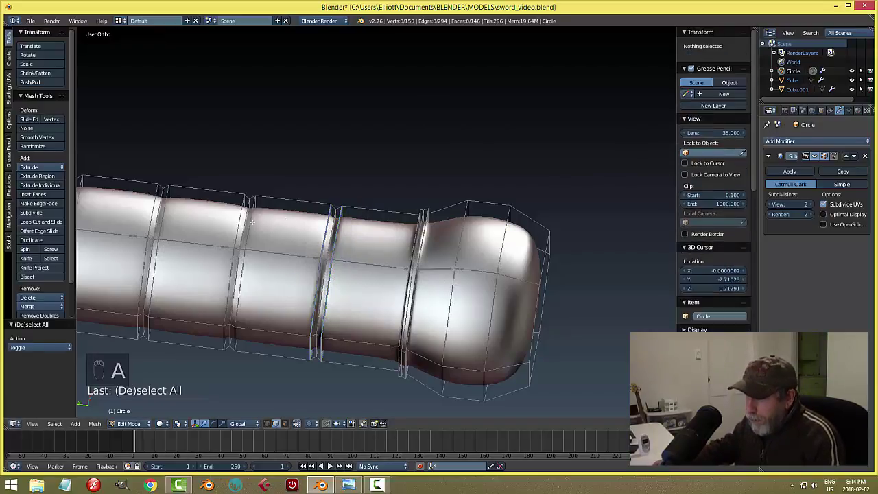
alt+right_click(251, 225)
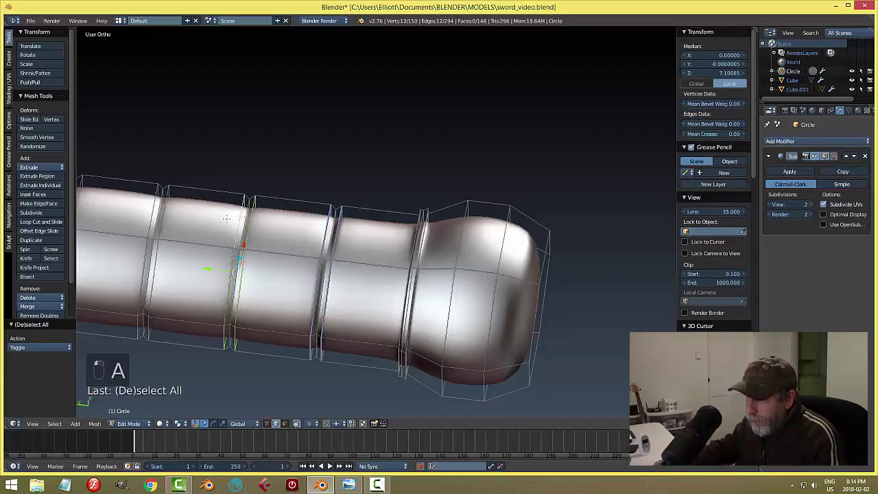
alt+shift+right_click(164, 210)
alt+shift+right_click(151, 205)
scroll(179, 212, down, 3)
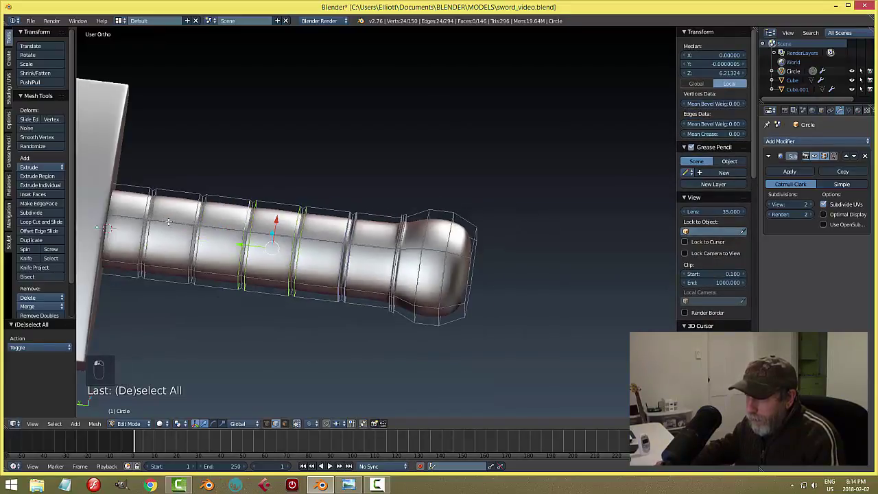
shift+middle_drag(214, 237, 289, 244)
scroll(290, 245, up, 3)
alt+shift+right_click(201, 214)
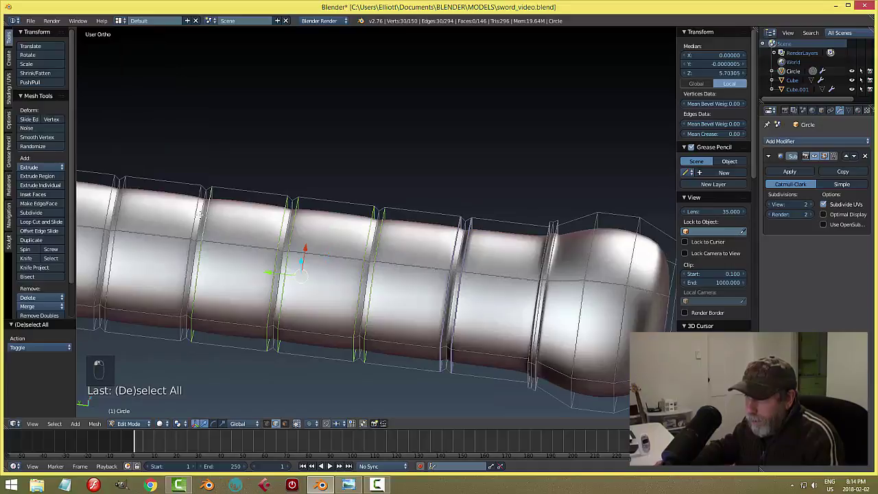
alt+shift+right_click(196, 209)
alt+shift+right_click(120, 203)
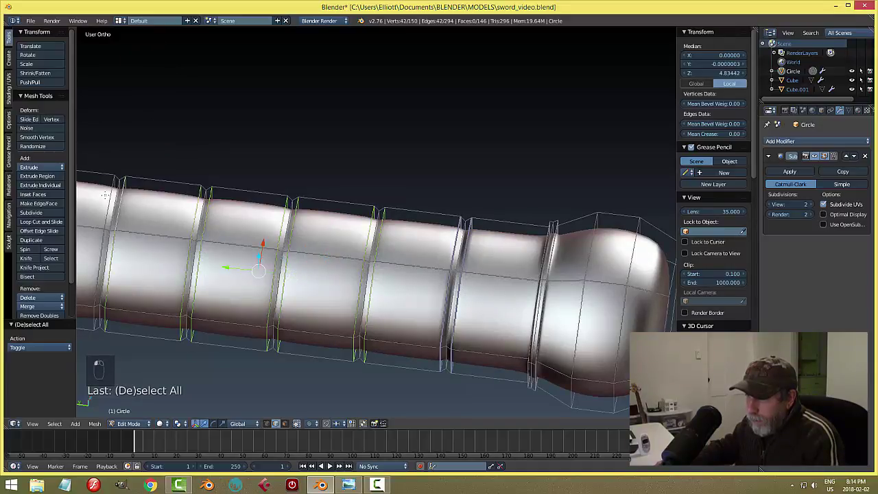
alt+shift+right_click(105, 196)
click(720, 134)
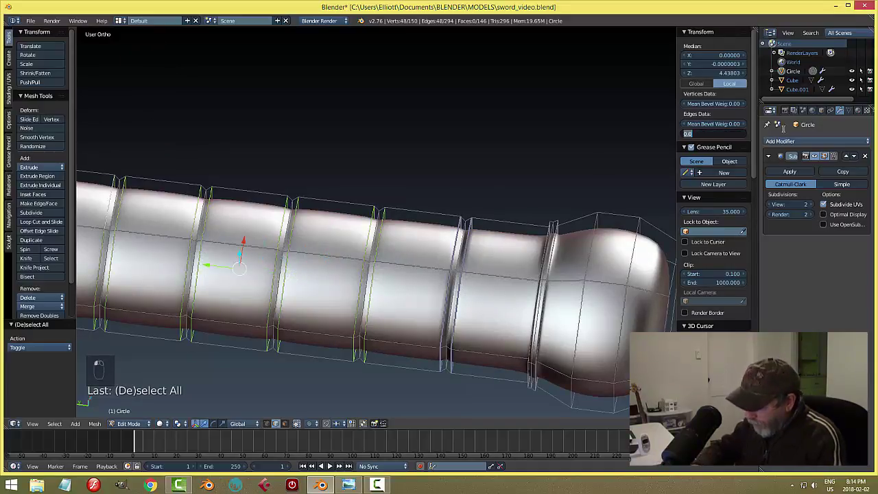
text(0.5)
key(Return)
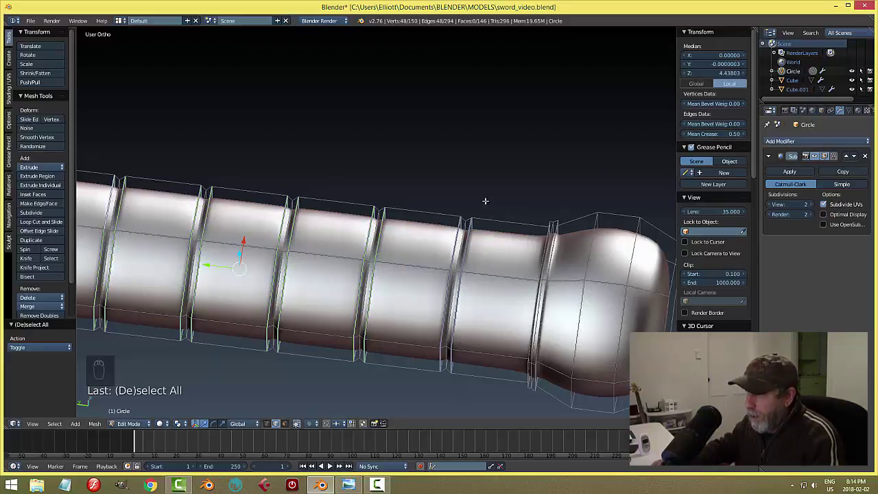
key(Tab)
Move the handle along Y toward the guard to about Y -2.4, and save the file.
scroll(491, 214, down, 5)
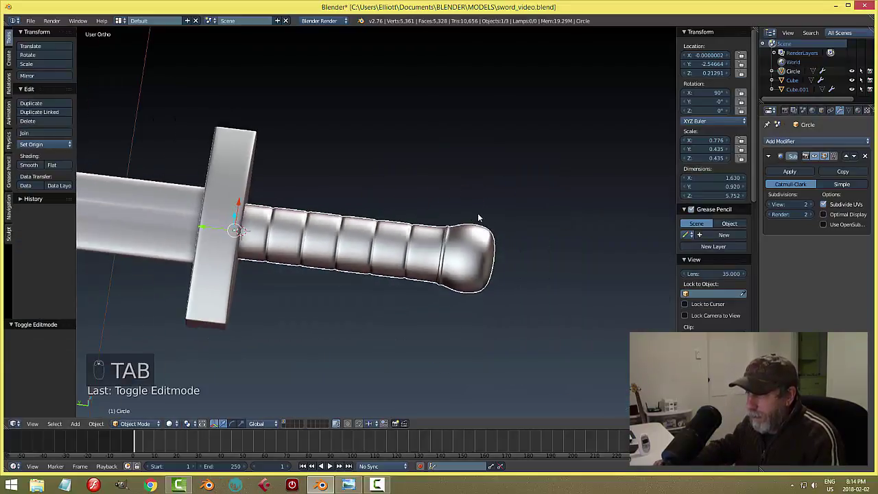
key(a)
key(a)
middle_drag(451, 207, 433, 256)
key(ctrl+s)
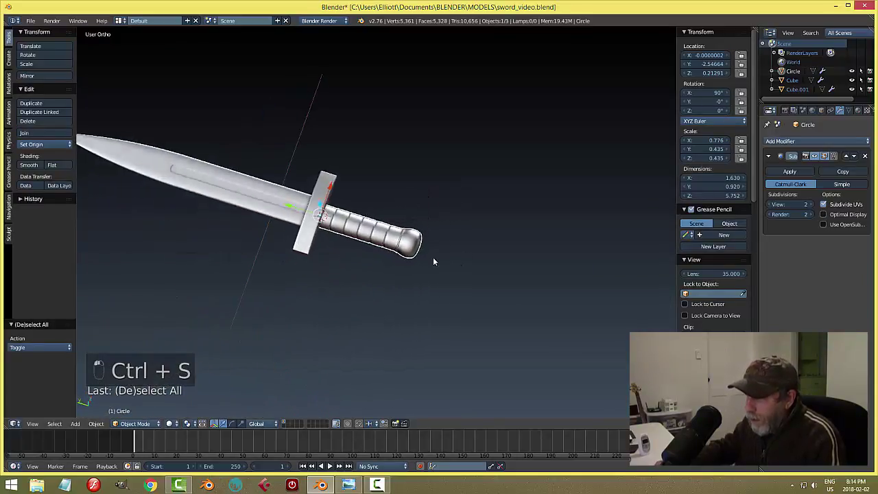
right_click(437, 248)
drag(288, 211, 284, 210)
key(a)
middle_drag(356, 236, 433, 240)
key(ctrl+s)
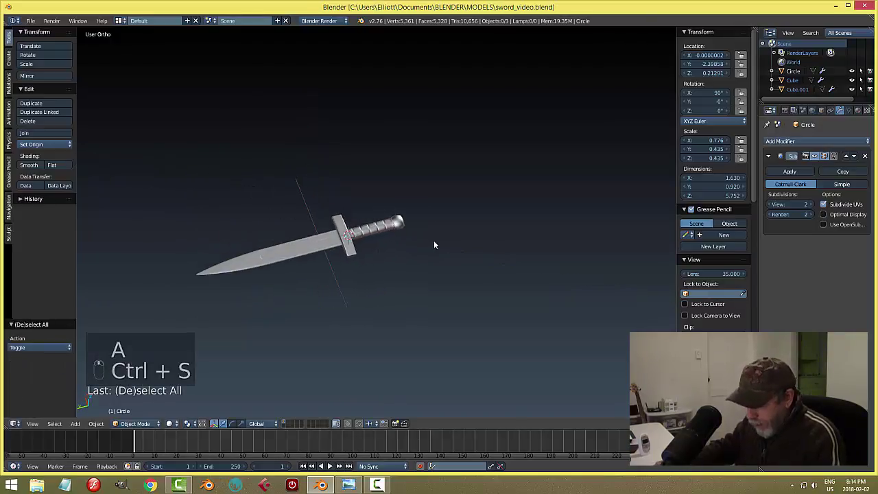
Hide the properties sidebar and, in top view, snap the 3D cursor to the sword's crossguard.
key(n)
scroll(410, 249, up, 3)
key(KP_7)
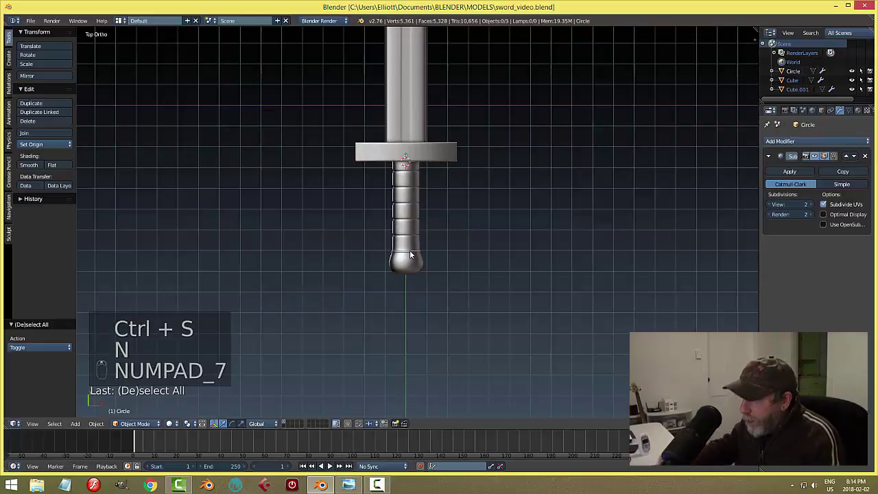
scroll(465, 192, down, 1)
shift+middle_drag(460, 163, 416, 263)
scroll(415, 268, up, 1)
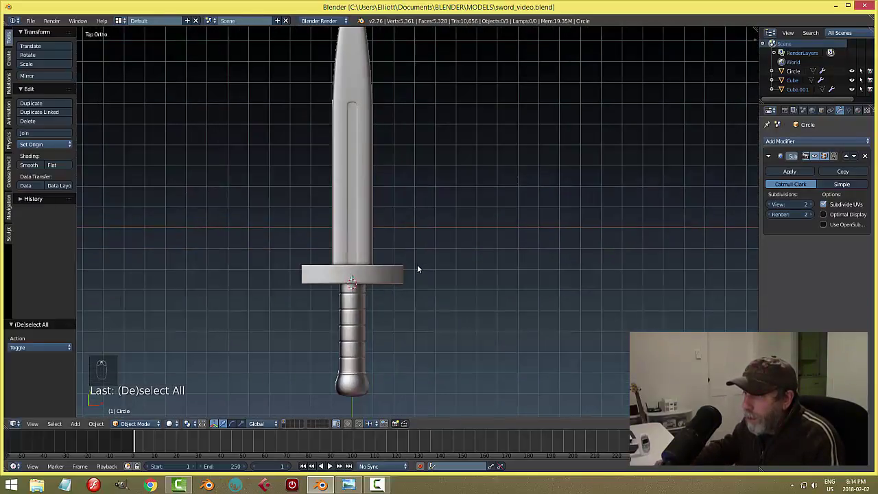
scroll(400, 249, down, 1)
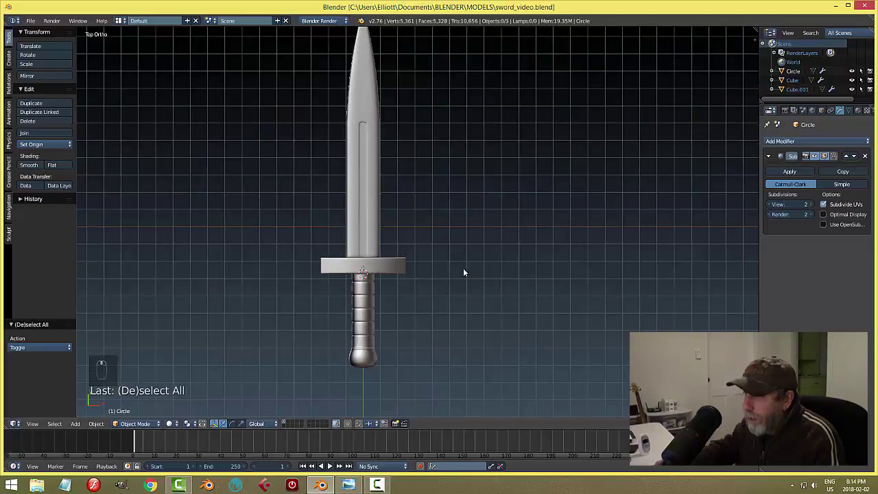
right_click(399, 269)
scroll(417, 275, up, 2)
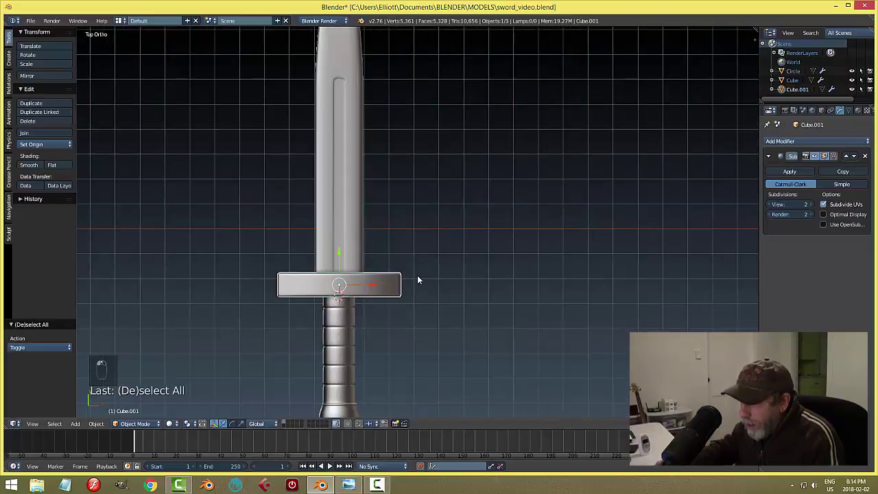
click(399, 281)
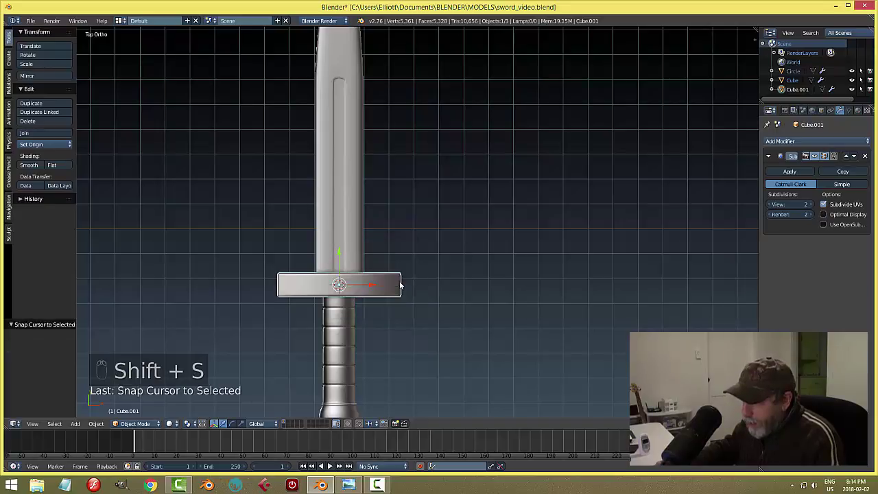
Add a six-sided mesh circle at the 3D cursor and raise it 0.764 along Z above the guard.
scroll(395, 308, up, 3)
scroll(411, 273, up, 1)
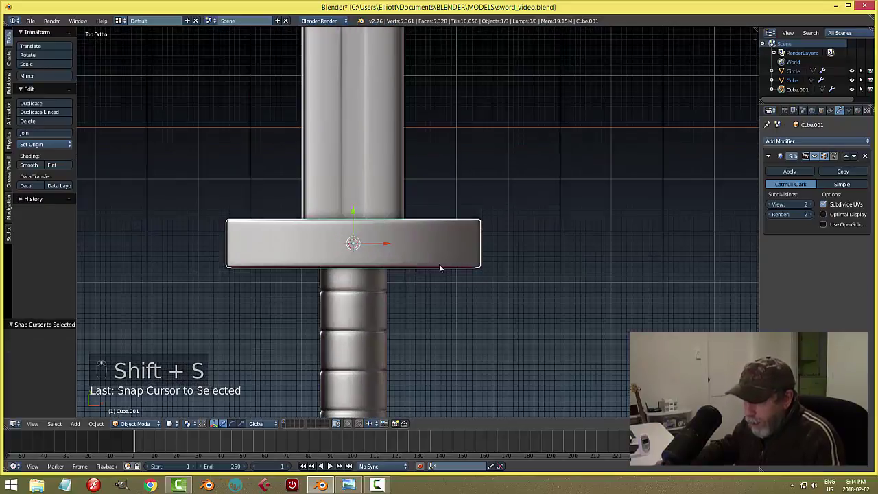
key(shift+a)
mouse_move(439, 265)
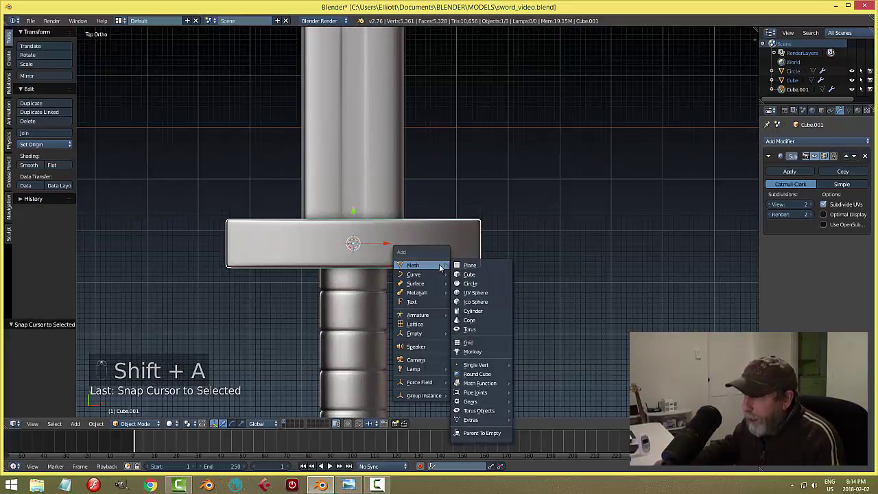
click(470, 284)
middle_drag(431, 311, 356, 199)
drag(356, 195, 358, 157)
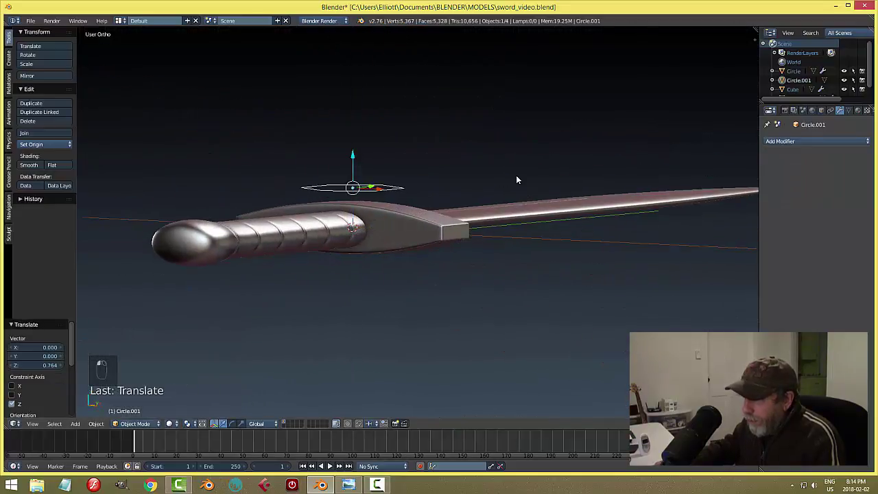
In top view, scale the hexagonal circle uniformly to 0.308 so it fits within the width of the crossguard.
key(KP_7)
scroll(472, 193, down, 1)
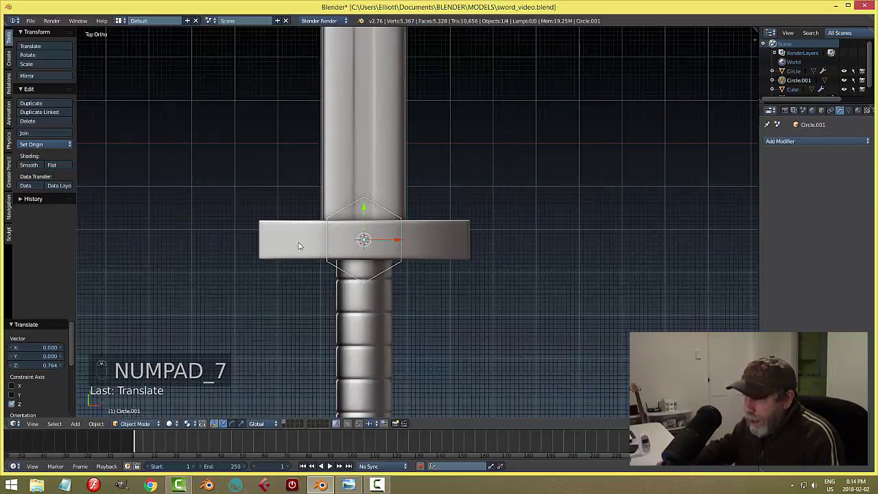
key(s)
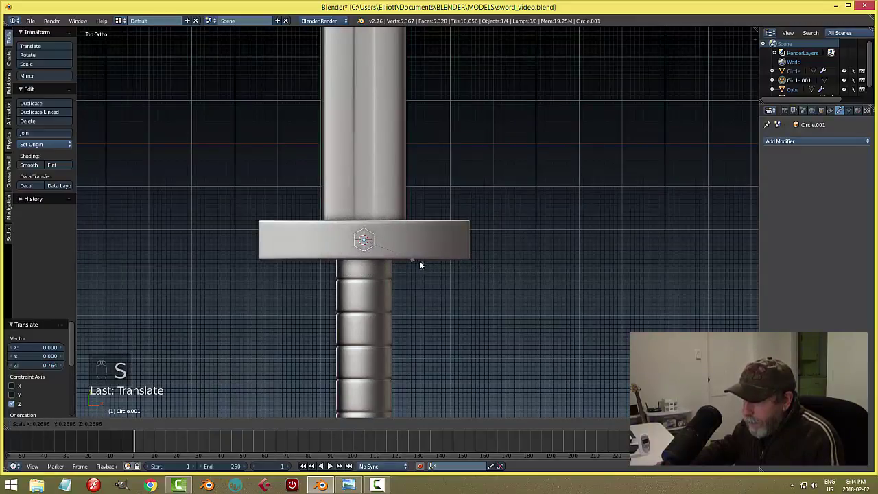
click(425, 262)
scroll(429, 281, up, 3)
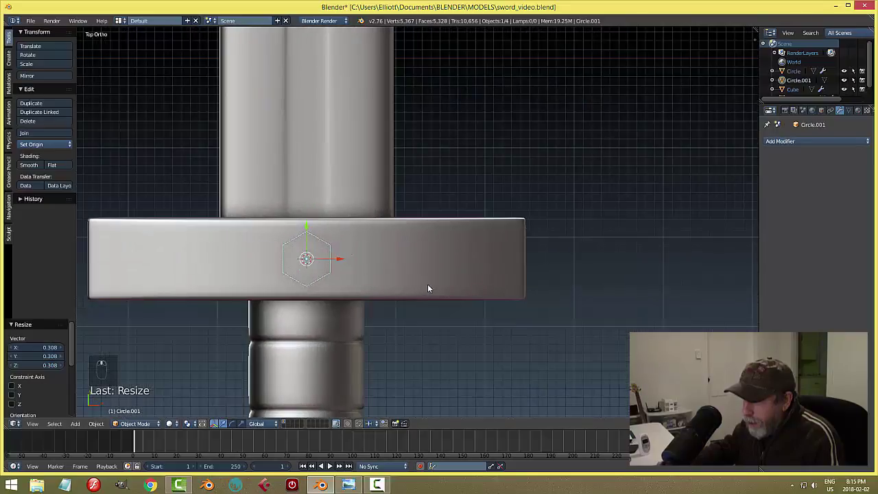
Lower the hexagon 0.254 along Z so it sits close to the crossguard's upper surface.
middle_drag(428, 284, 503, 203)
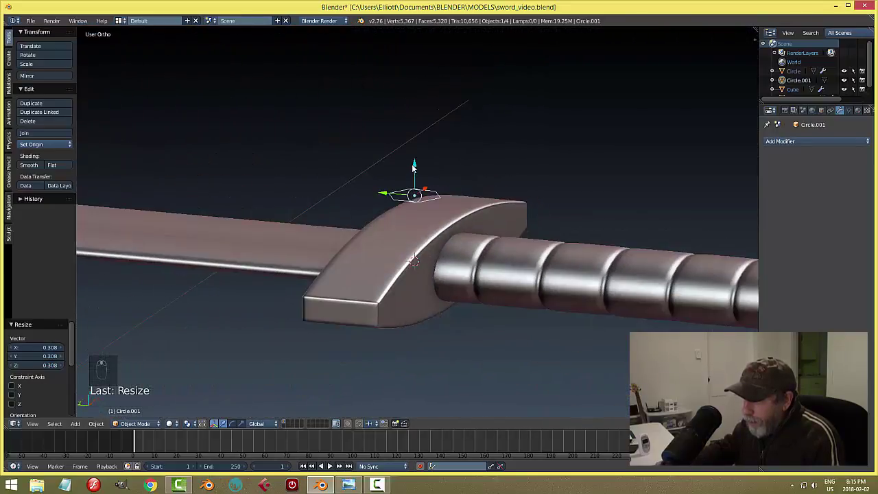
key(g)
key(z)
click(510, 264)
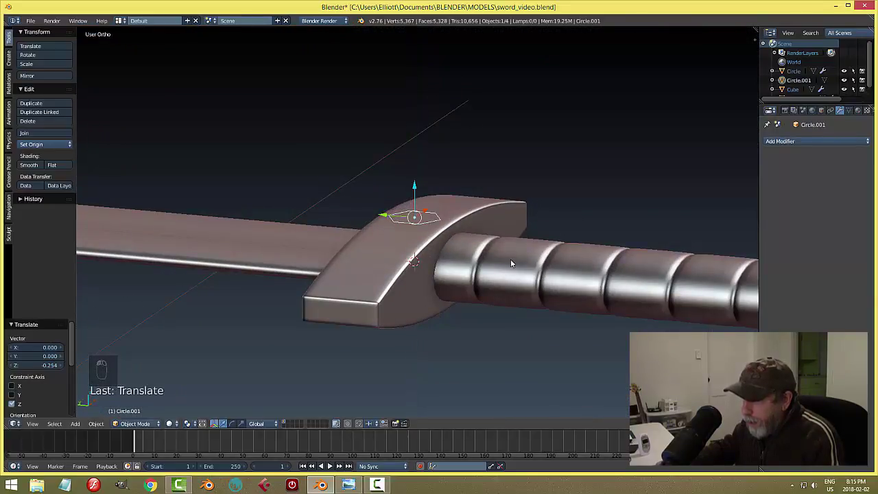
Fill the hexagon with a face in Edit Mode and extrude it slightly upward into a thin slab.
key(Tab)
scroll(494, 261, up, 2)
key(f)
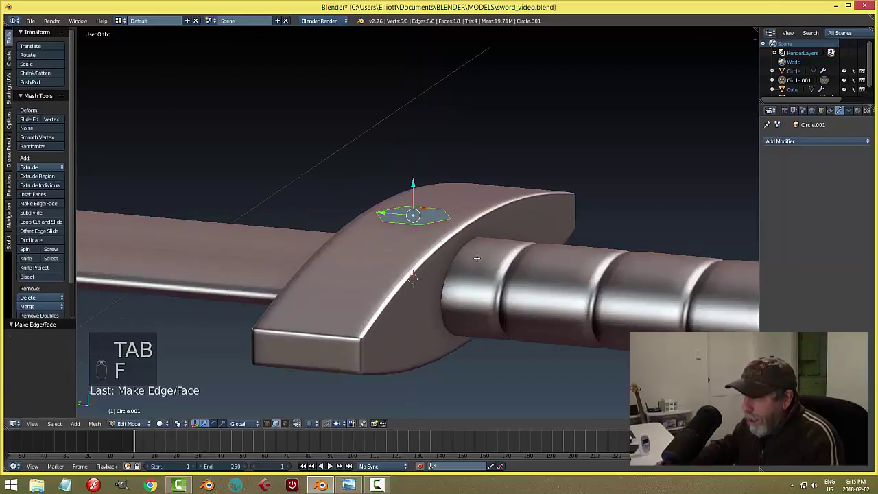
middle_drag(477, 258, 408, 277)
key(KP_Decimal)
key(e)
key(e)
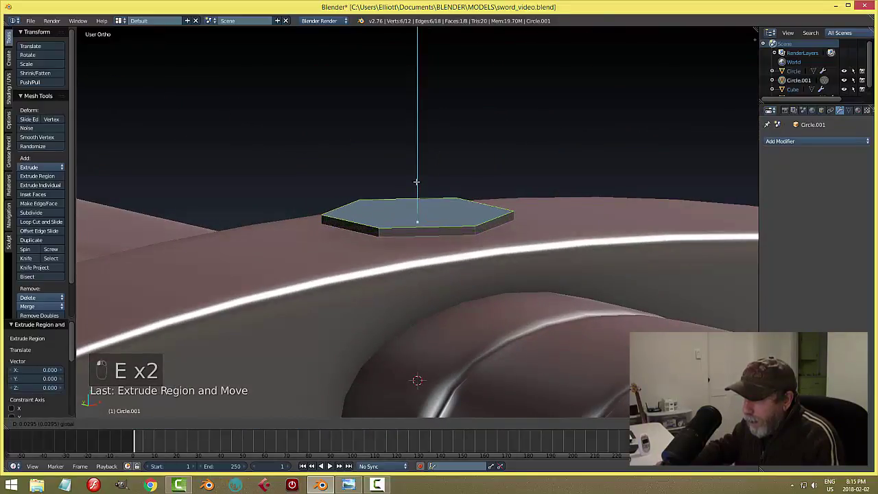
drag(417, 182, 419, 168)
Extrude the slab's top face upward a second time and switch to vertex selection.
key(e)
click(434, 217)
key(ctrl+Tab)
click(467, 182)
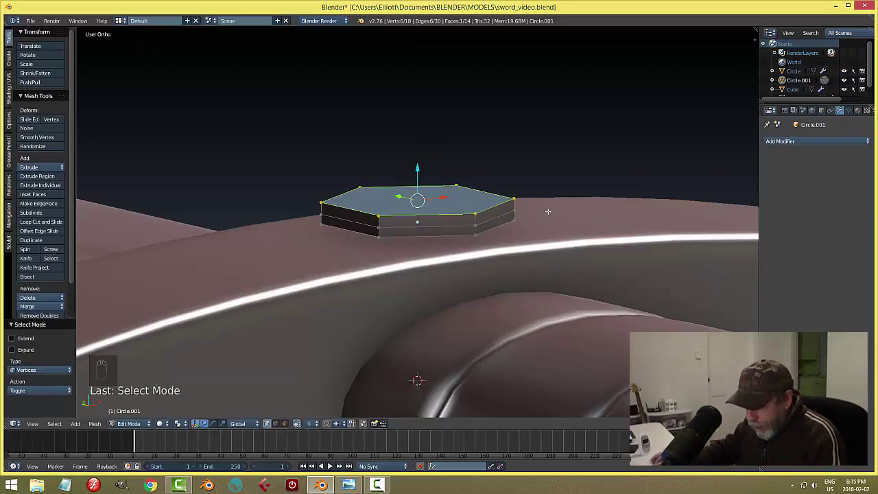
Scale the top vertices to 0, merge them at center into a single peak, and deselect everything.
key(s)
key(0)
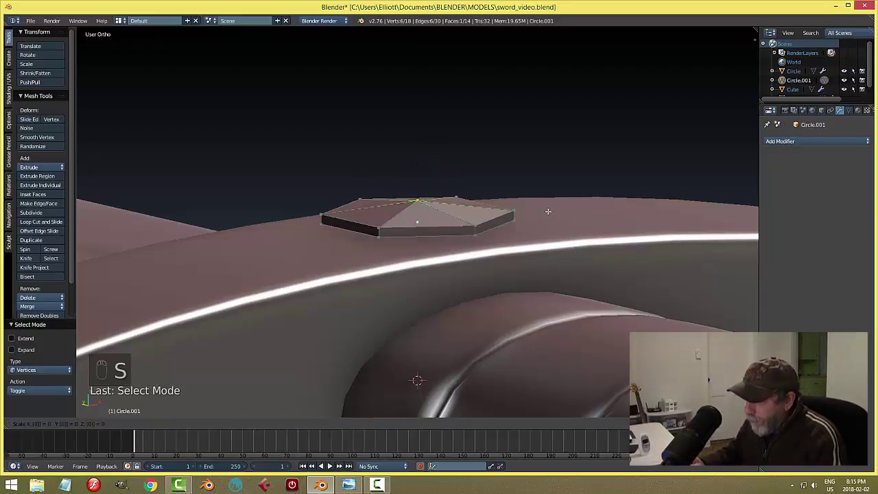
click(548, 211)
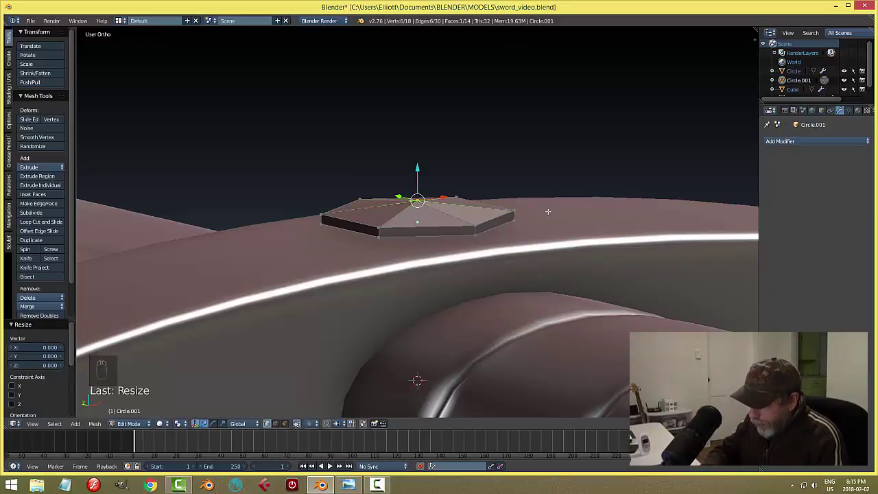
key(alt+m)
click(548, 211)
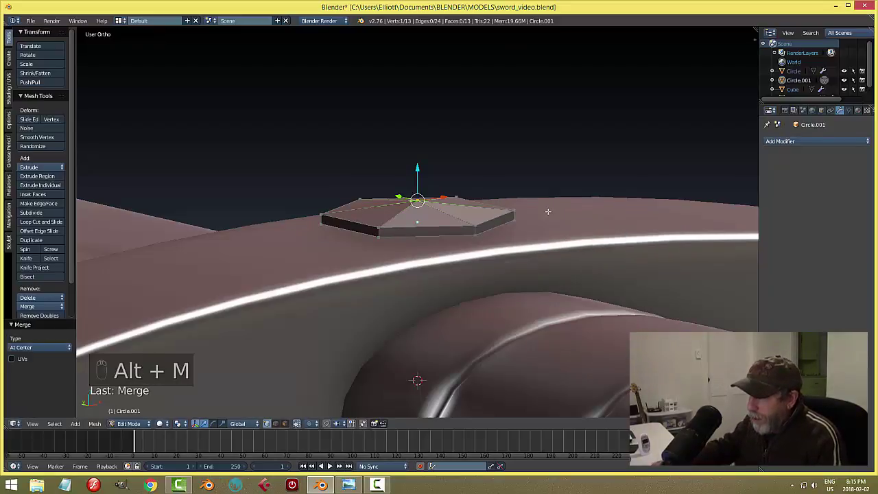
key(a)
middle_drag(482, 210, 465, 216)
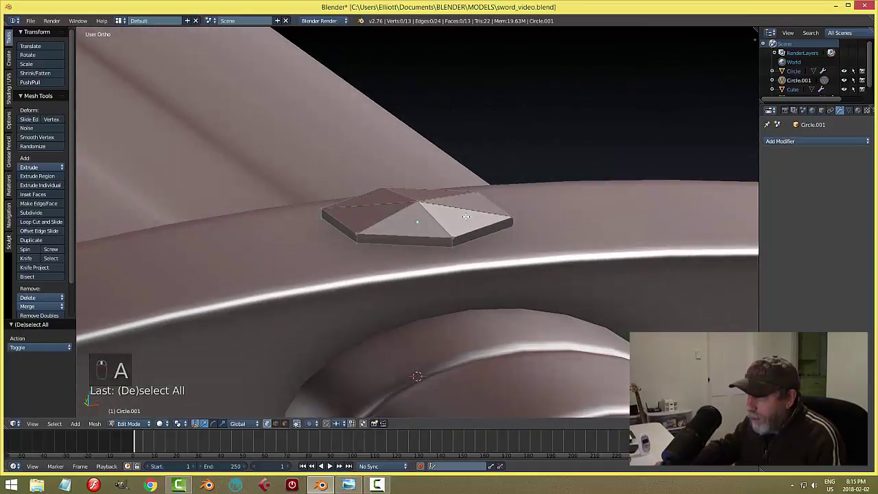
Return to Object Mode and lower the faceted stud 0.034 along Z into the crossguard.
key(Tab)
click(402, 215)
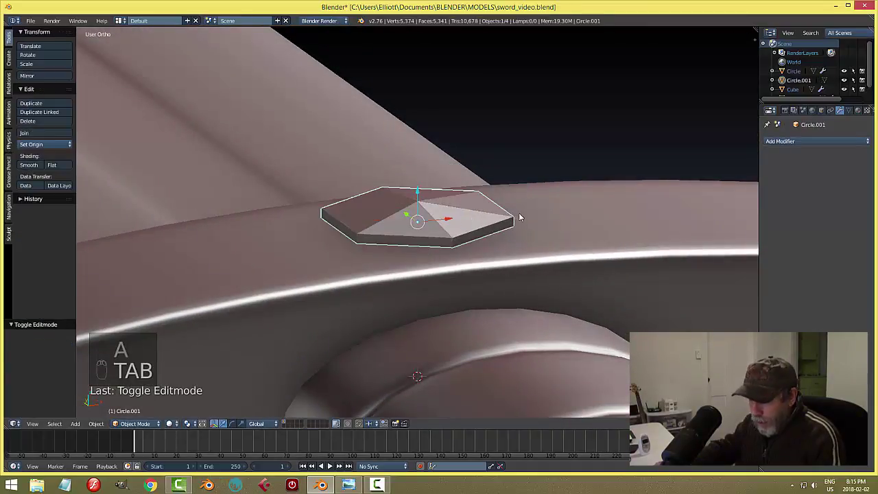
key(a)
scroll(519, 217, down, 1)
right_click(436, 214)
drag(417, 193, 419, 203)
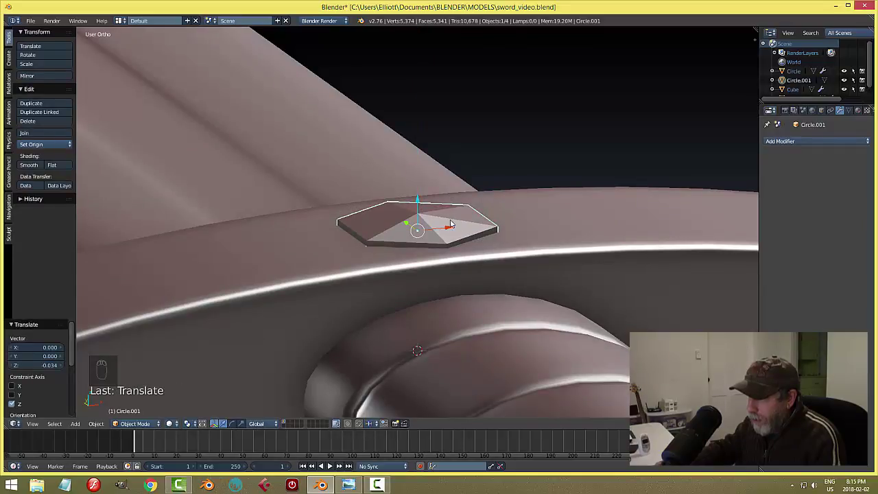
key(a)
In Edit Mode, raise the stud's peak vertex 0.020 along Z to make it more pointed.
scroll(470, 192, down, 4)
middle_drag(470, 192, 445, 198)
scroll(444, 231, up, 4)
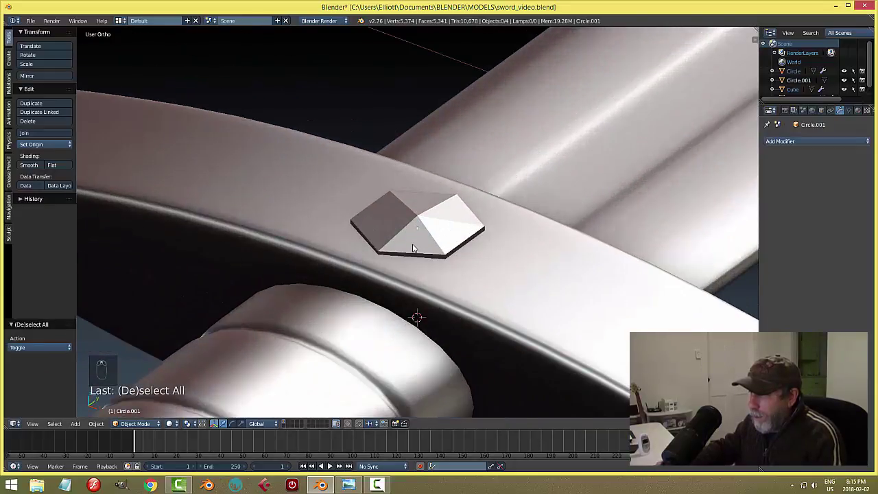
right_click(417, 249)
key(Tab)
key(Tab)
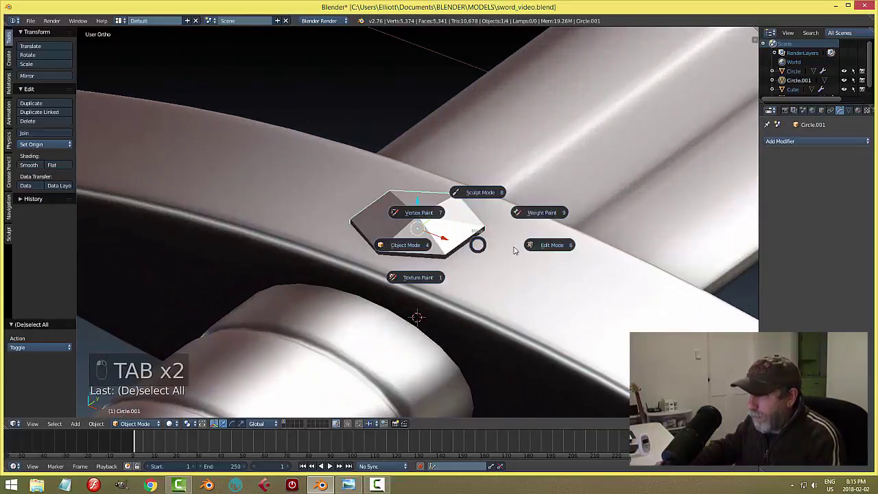
middle_drag(496, 266, 453, 250)
scroll(426, 247, up, 3)
right_click(418, 212)
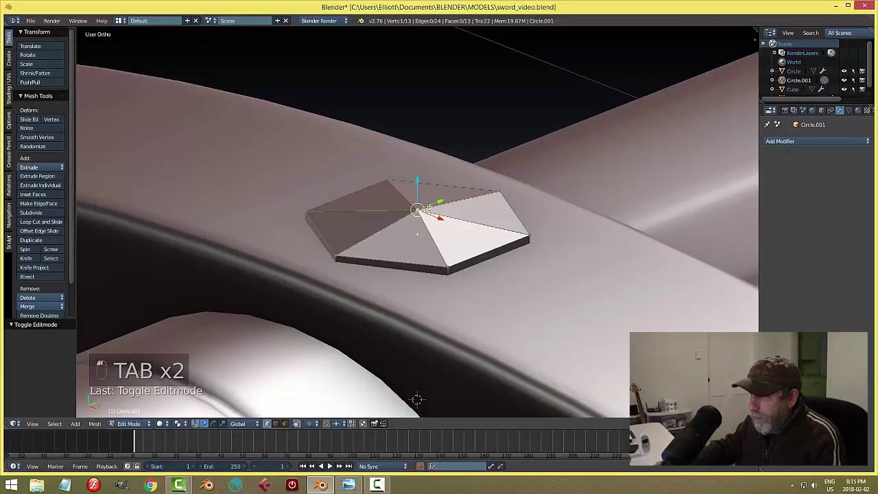
drag(417, 183, 420, 176)
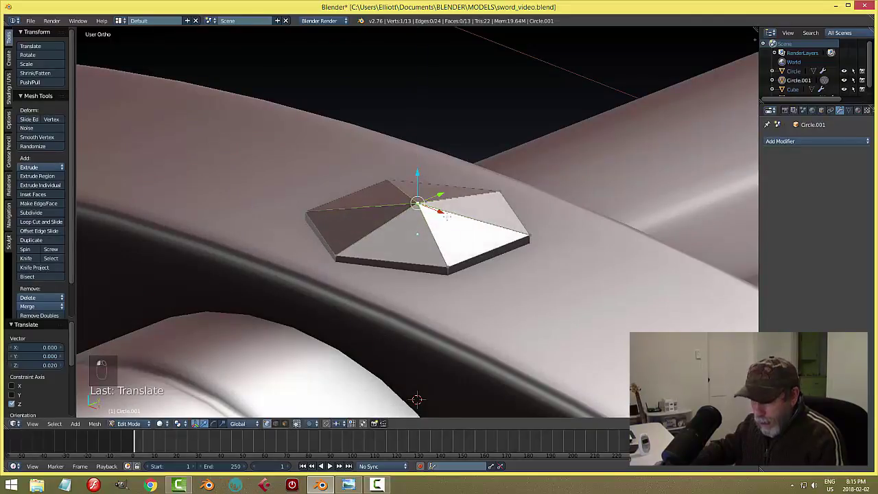
Select the edge loop around the stud's upper rim, bevel it slightly with 3 segments, and return to Object Mode.
key(a)
key(ctrl+Tab)
click(430, 226)
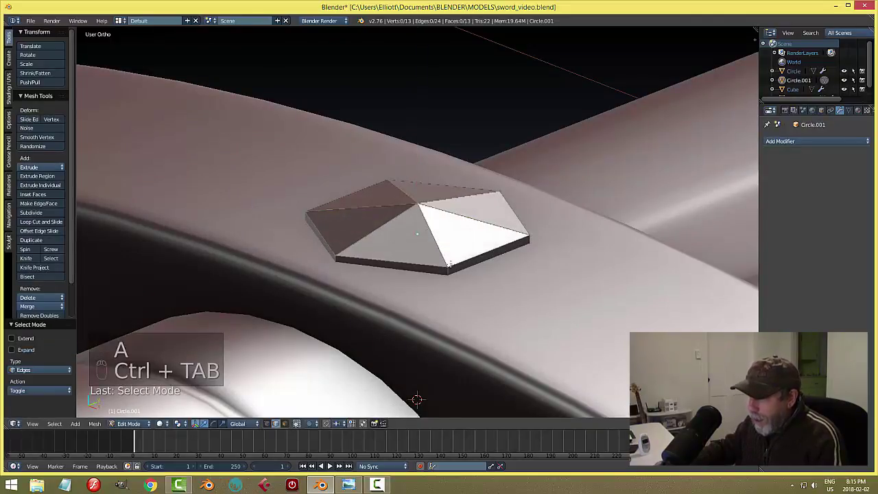
alt+right_click(461, 259)
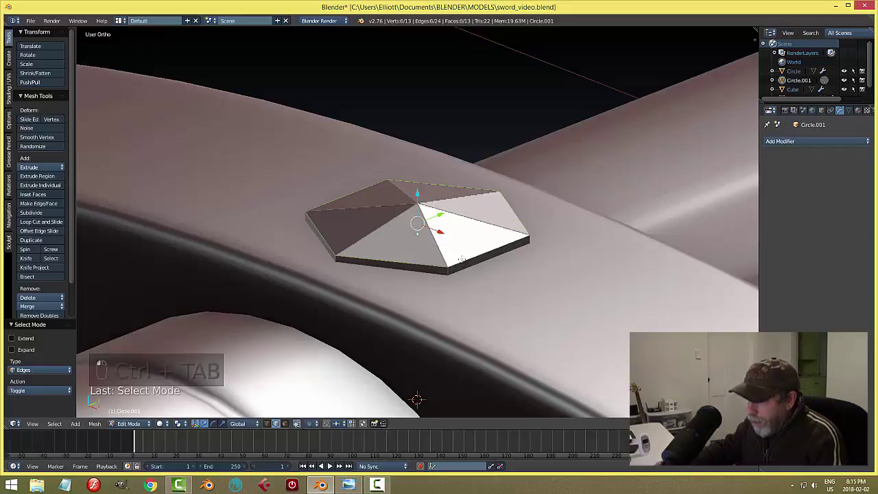
middle_drag(461, 259, 499, 257)
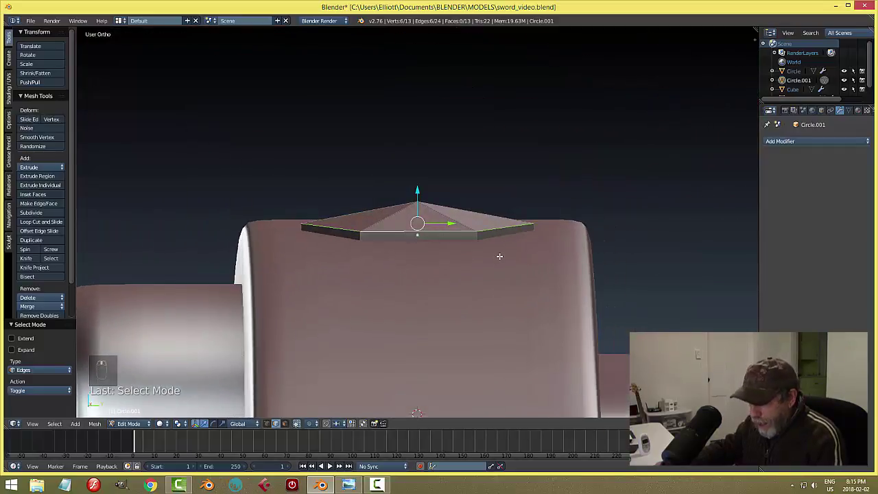
key(ctrl+b)
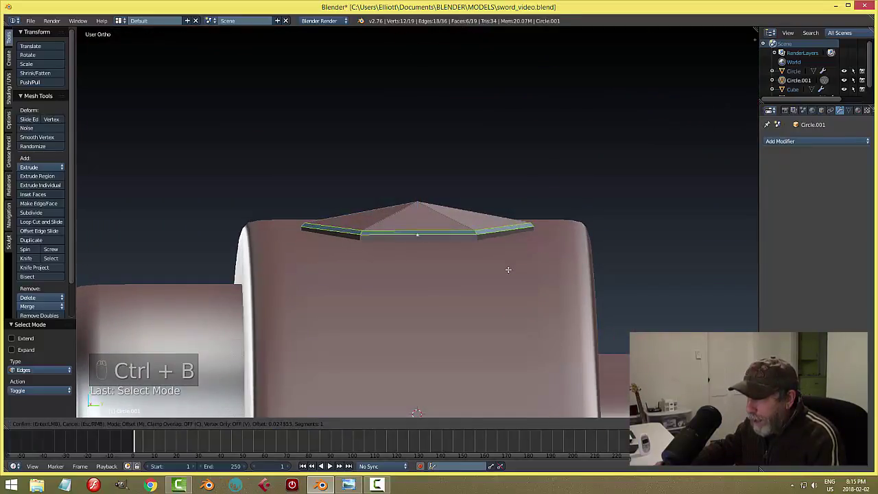
scroll(507, 269, up, 1)
scroll(508, 269, up, 1)
click(508, 270)
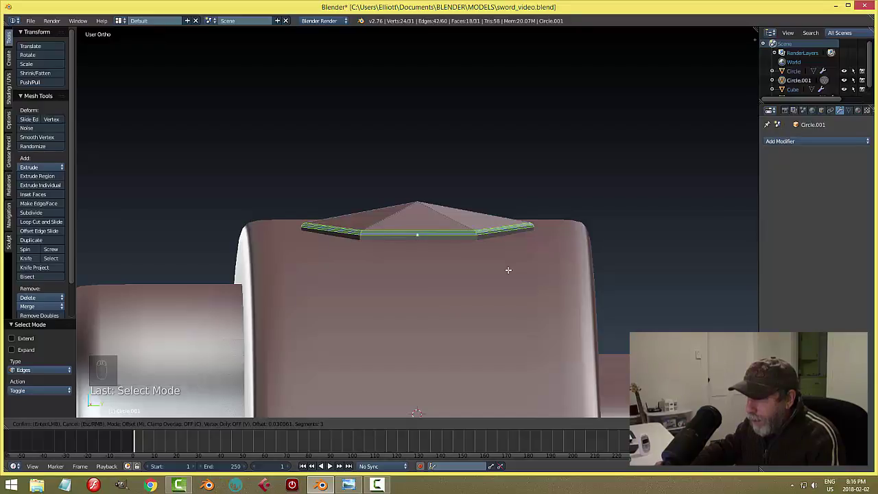
key(a)
key(Tab)
click(457, 271)
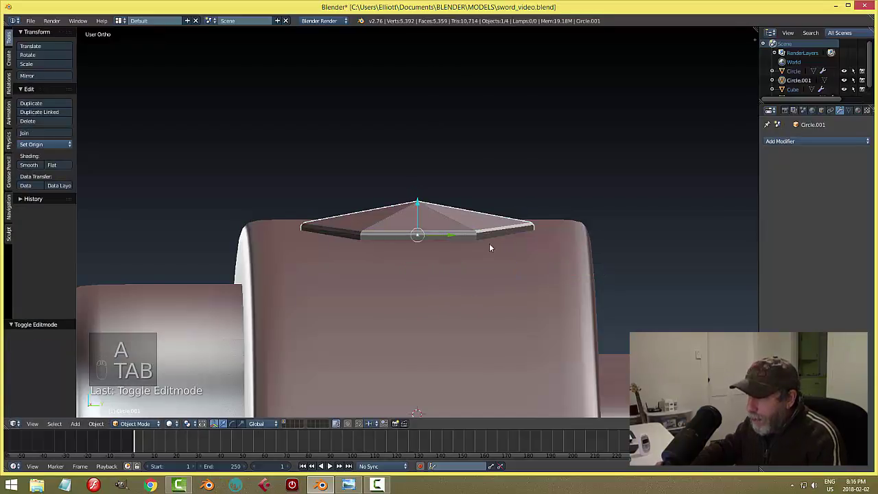
Nudge the stud very slightly along Z on the crossguard, deselect it, and save the file.
middle_drag(489, 243, 500, 277)
key(a)
scroll(467, 279, down, 4)
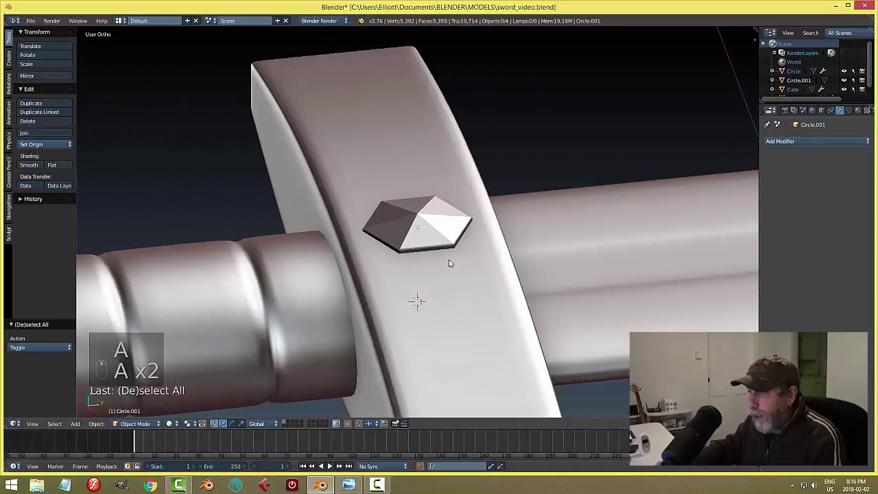
middle_drag(451, 261, 519, 235)
right_click(442, 222)
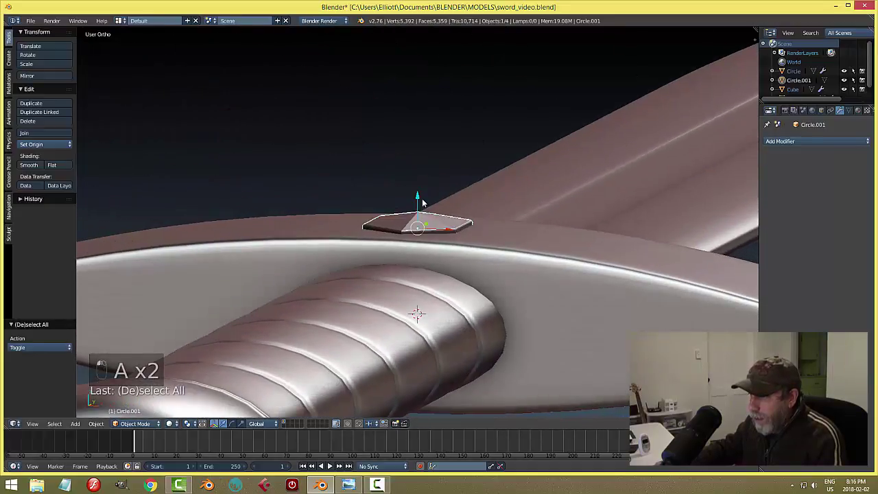
key(g)
key(z)
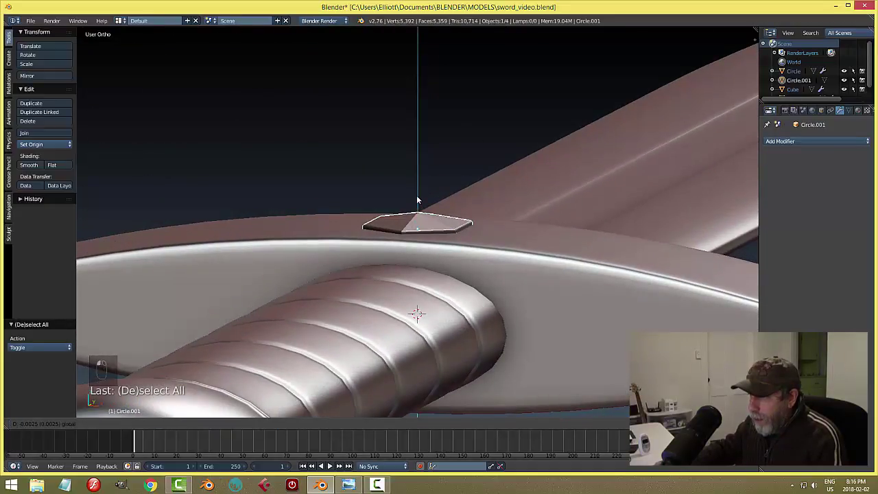
click(417, 199)
key(a)
middle_drag(418, 199, 463, 262)
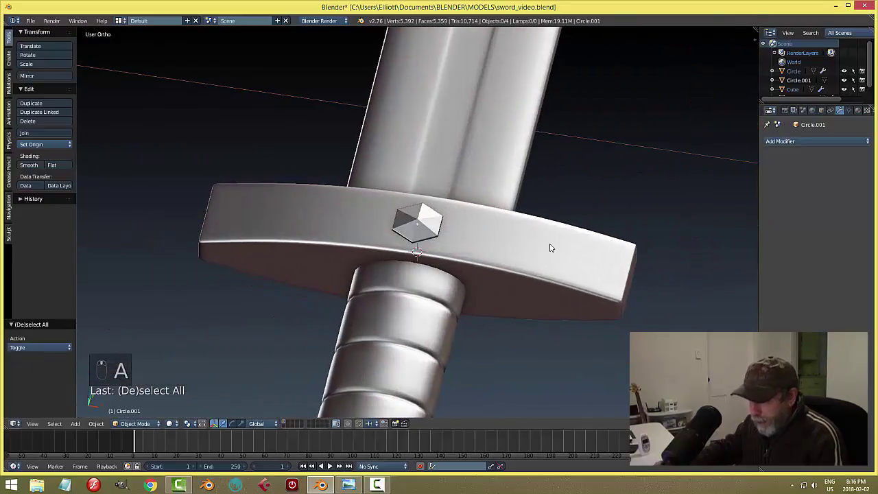
key(ctrl+s)
Duplicate the central stud and move the copy 0.770 along X on the crossguard.
middle_drag(520, 261, 499, 259)
right_click(423, 225)
key(shift+d)
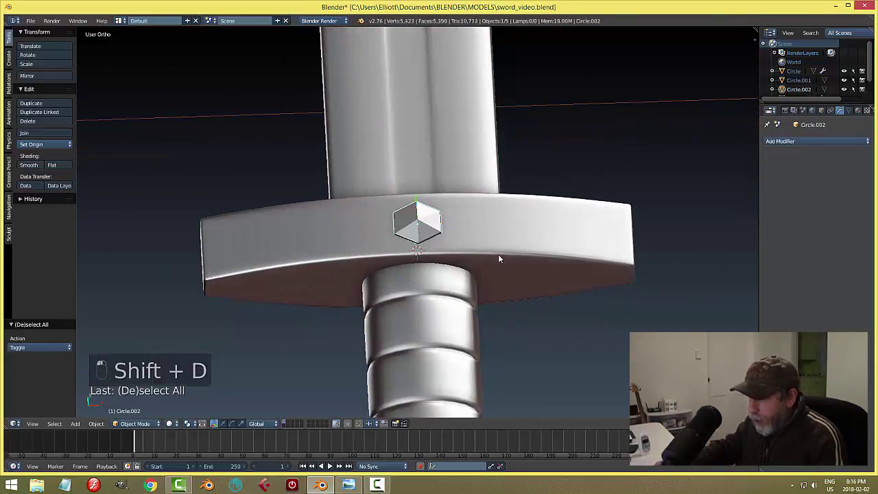
key(x)
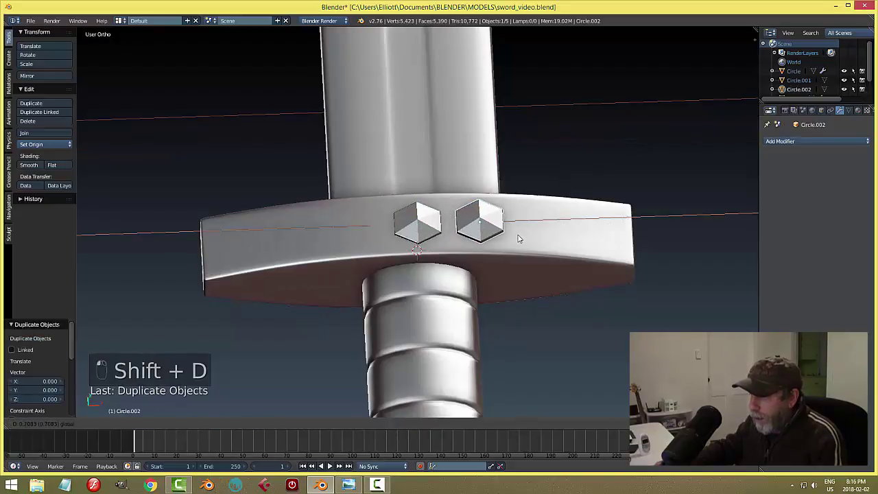
click(525, 237)
Scale the copied stud uniformly to 0.473 and rotate it -27.083° about Z.
key(s)
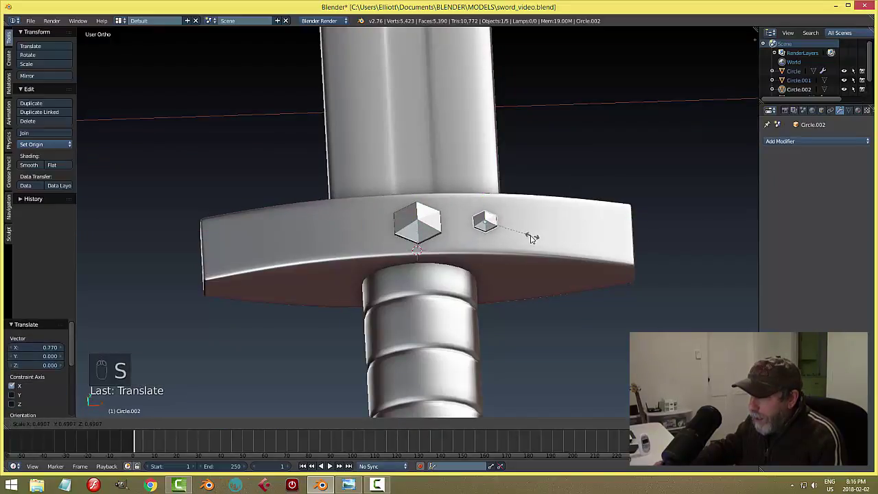
click(530, 240)
key(r)
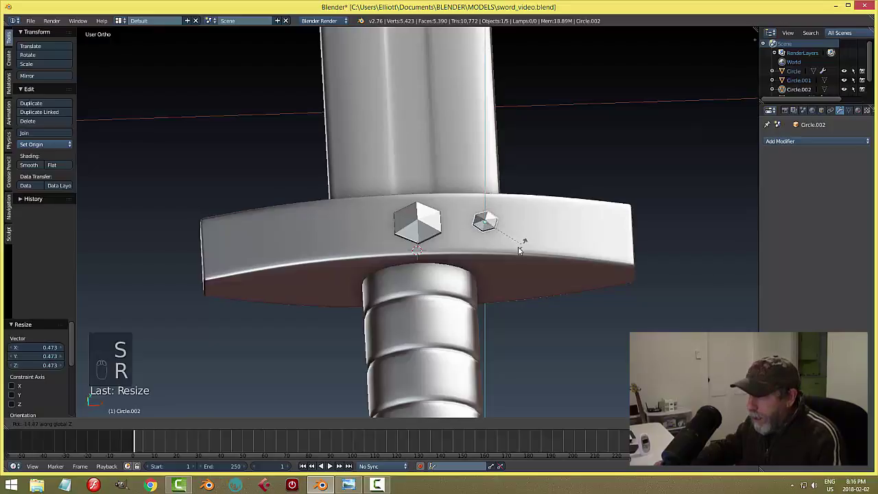
click(538, 279)
Move the small stud -0.018 along Z toward the crossguard and rotate it 5.118° about Y.
middle_drag(539, 279, 475, 245)
scroll(500, 255, up, 3)
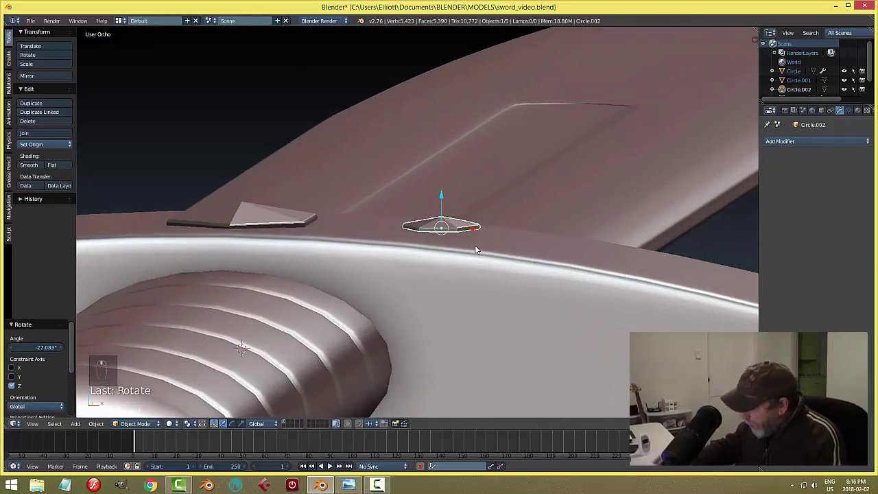
key(KP_Decimal)
drag(417, 206, 419, 221)
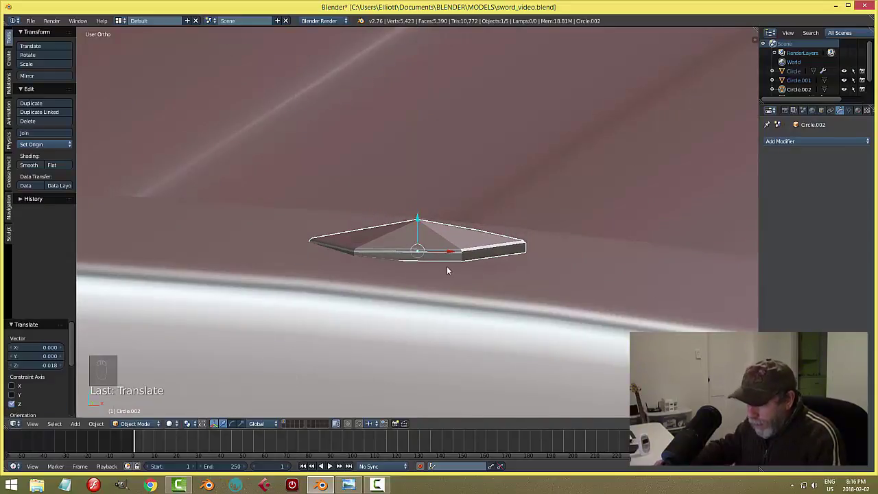
key(r)
key(y)
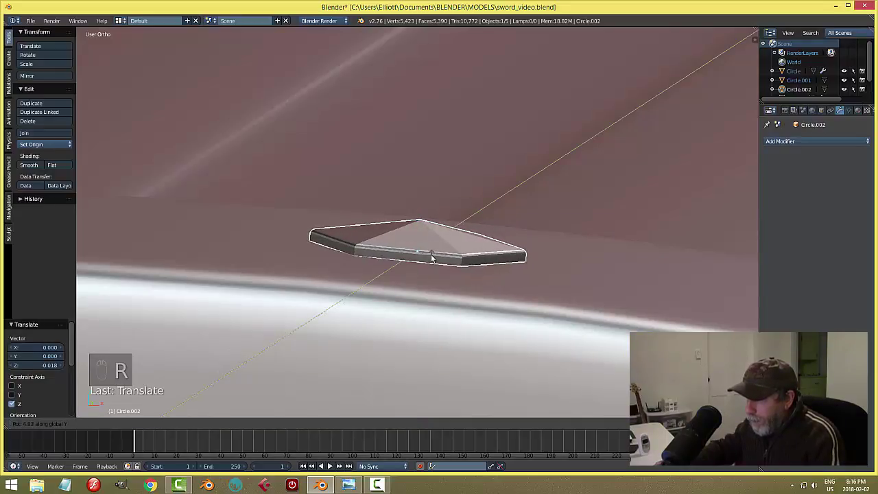
click(431, 262)
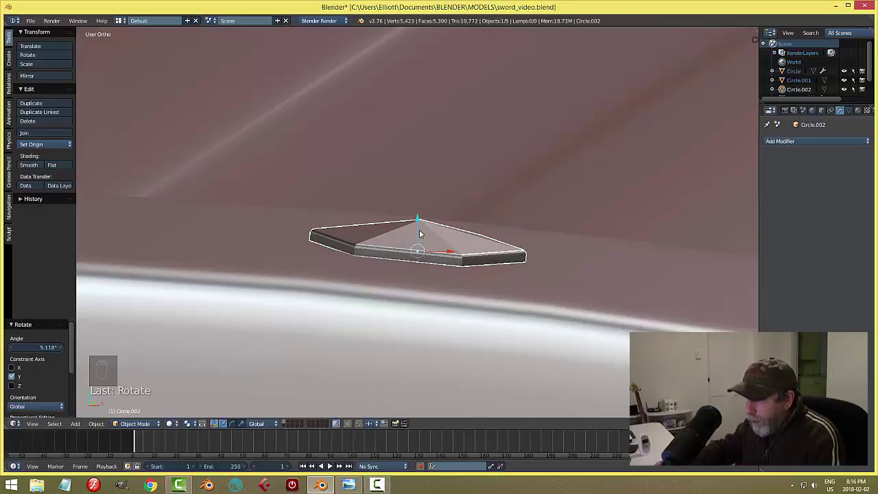
Move the small stud another -0.009 along Z into the crossguard, deselect it, and save the file.
drag(416, 221, 416, 229)
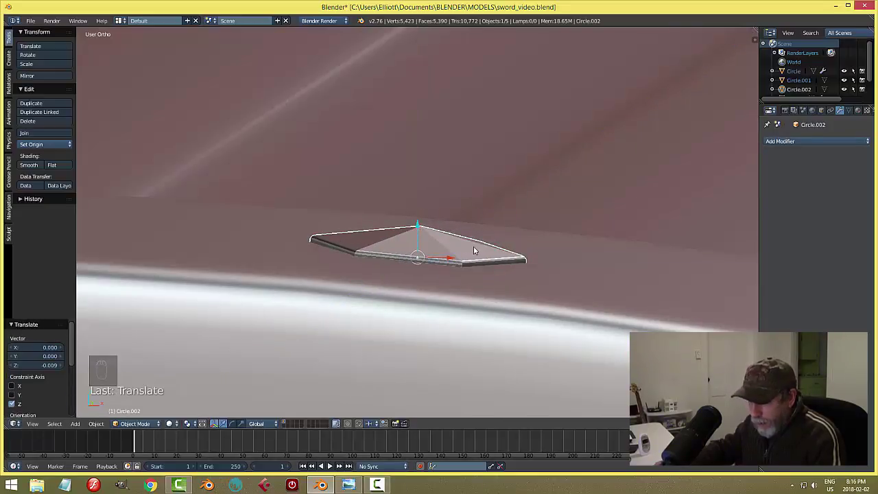
key(a)
middle_drag(473, 246, 492, 254)
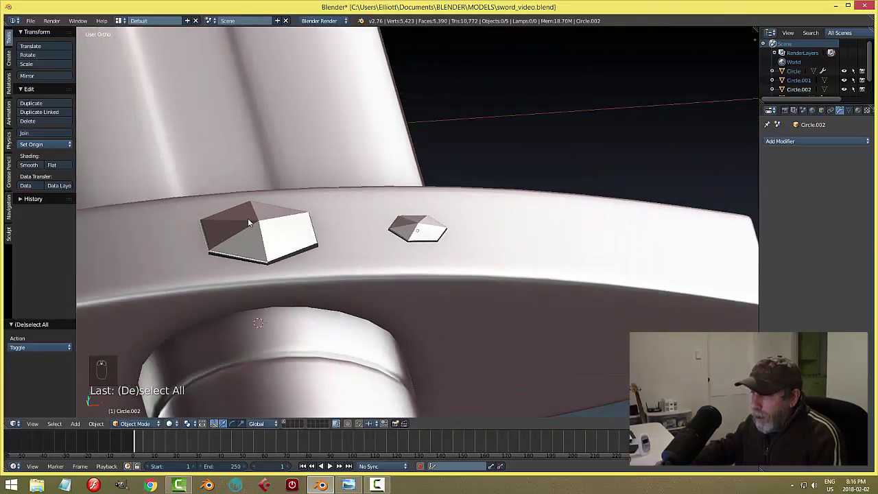
key(ctrl+s)
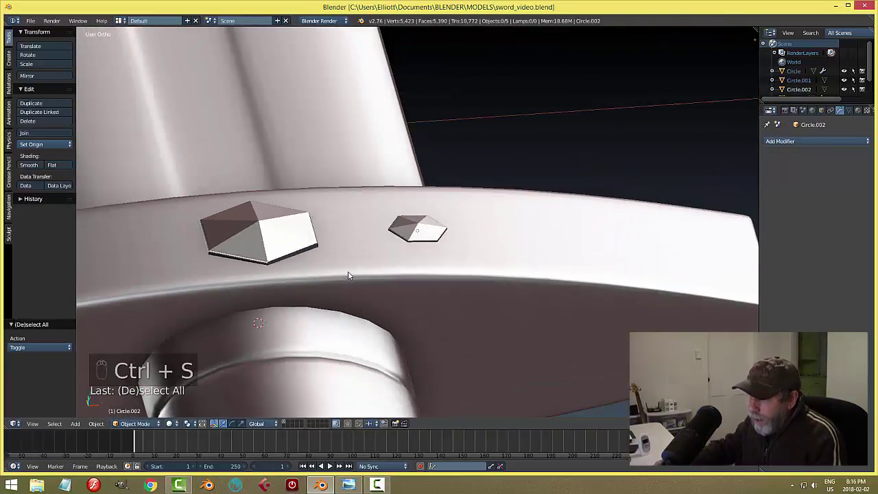
Select the large central stud and snap the 3D cursor to it.
middle_drag(339, 257, 434, 253)
right_click(336, 215)
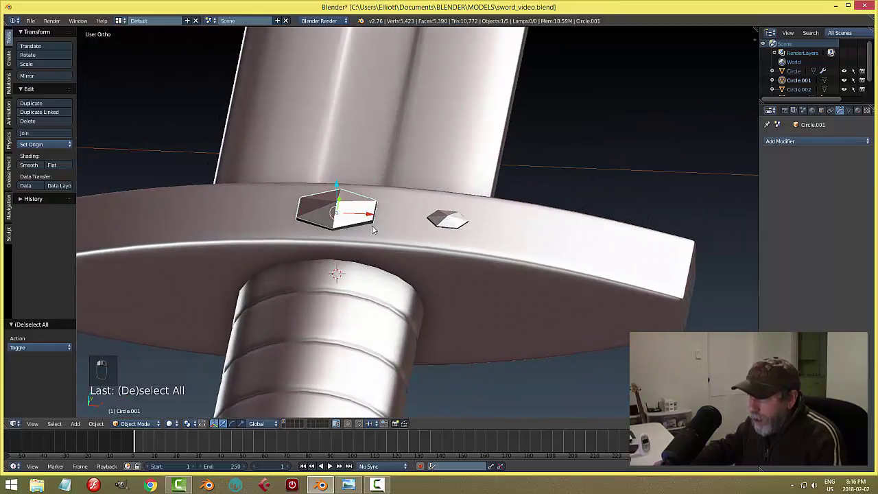
key(shift+s)
click(421, 236)
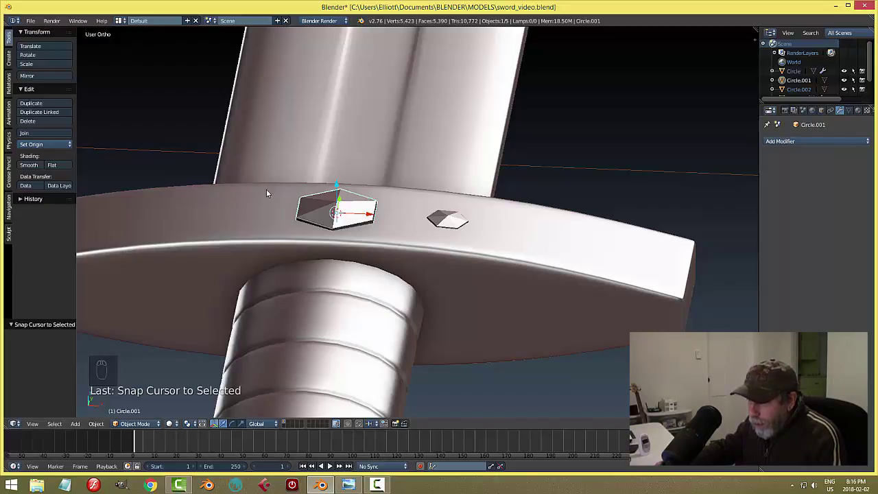
Mirror the small stud across X with a Mirror modifier using the central stud as mirror object, and apply the modifier.
right_click(451, 223)
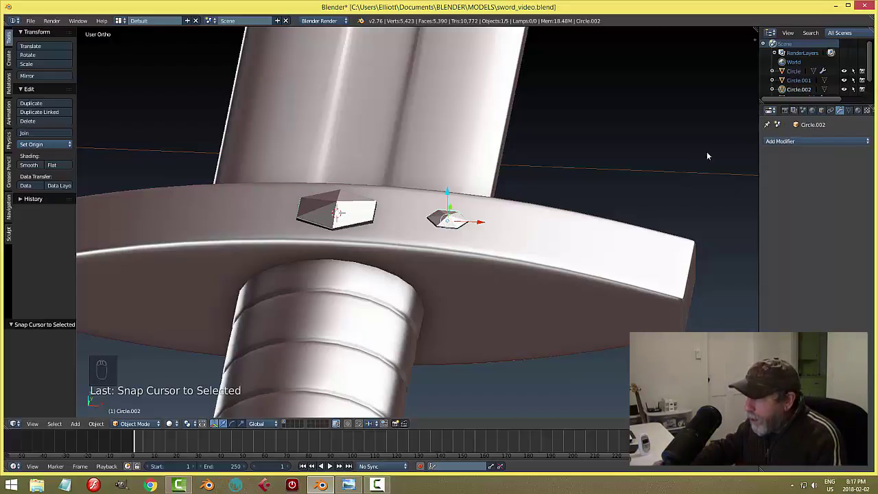
click(778, 141)
click(682, 234)
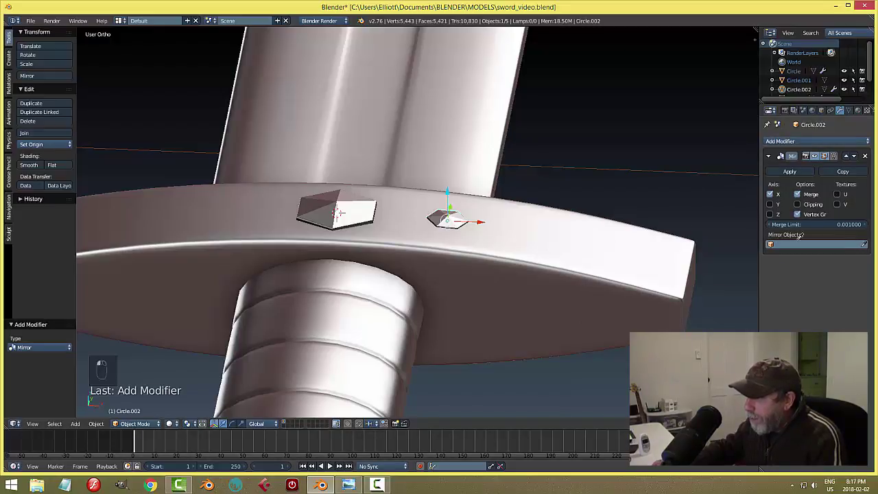
click(378, 200)
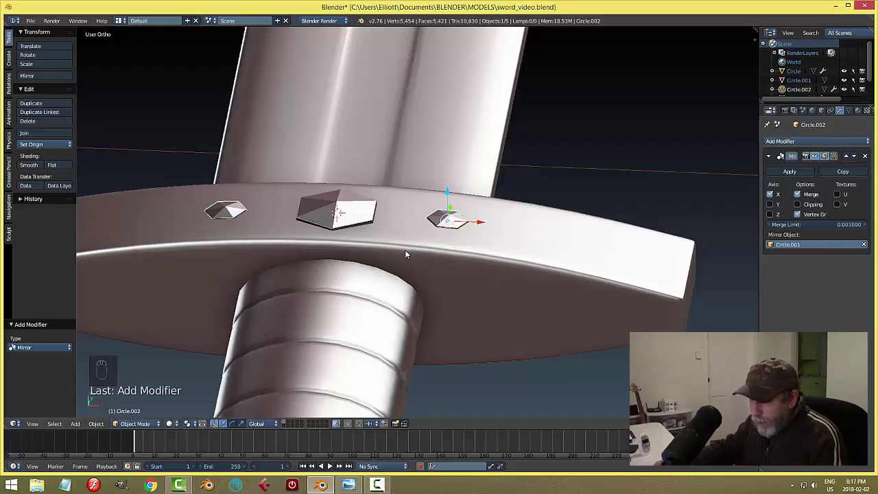
key(a)
middle_drag(405, 250, 207, 203)
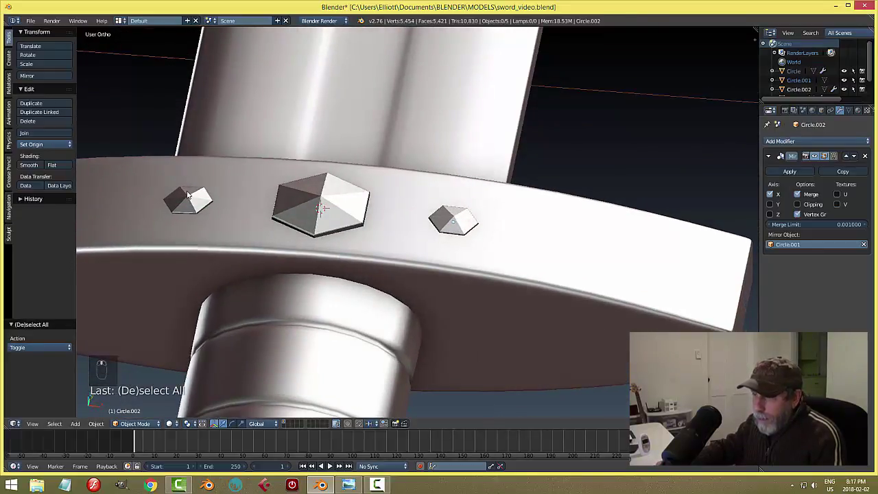
right_click(192, 198)
click(789, 171)
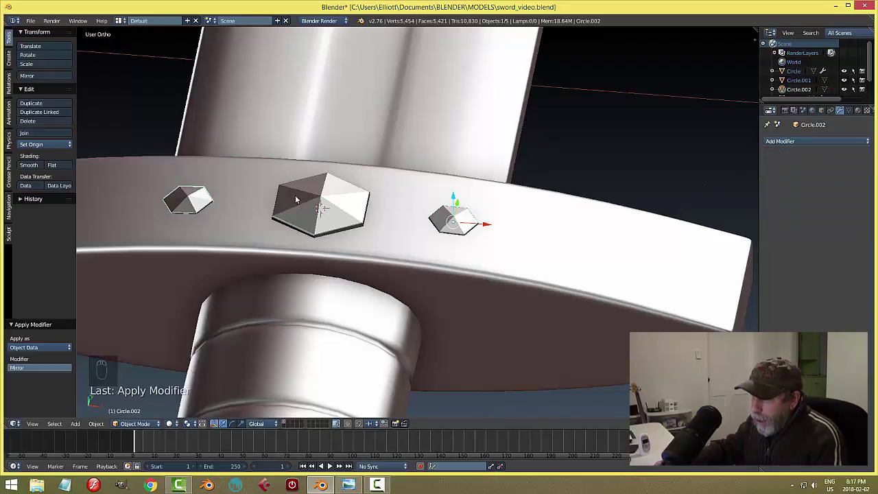
Join the two side studs with the central stud into one object and save the file.
shift+right_click(339, 195)
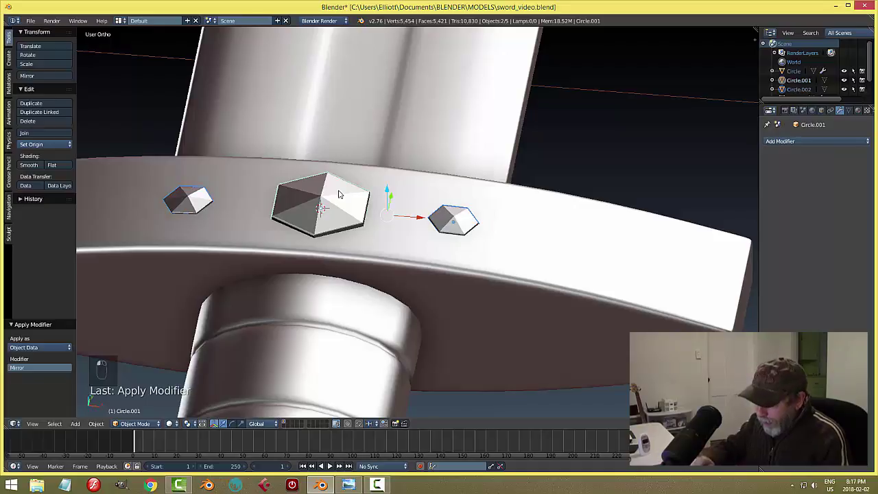
key(ctrl+j)
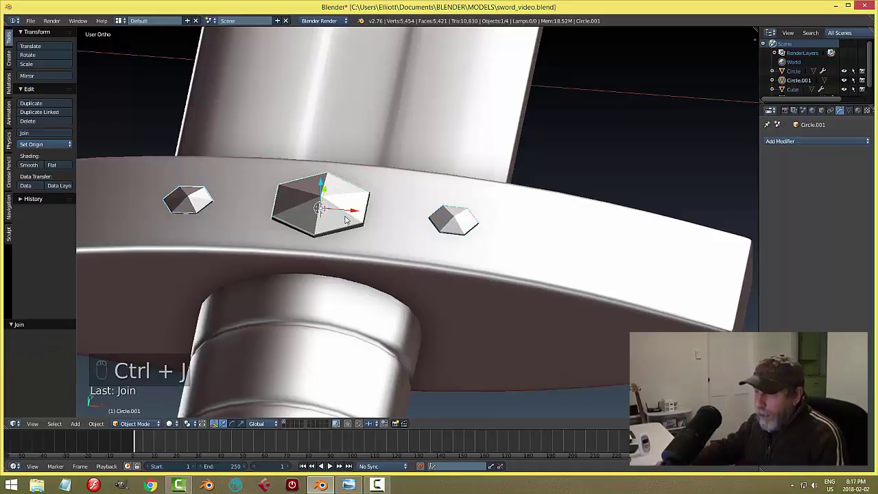
middle_drag(392, 243, 402, 302)
key(ctrl+s)
click(383, 226)
Select the crossguard and snap the 3D cursor to it.
scroll(387, 232, down, 3)
right_click(456, 283)
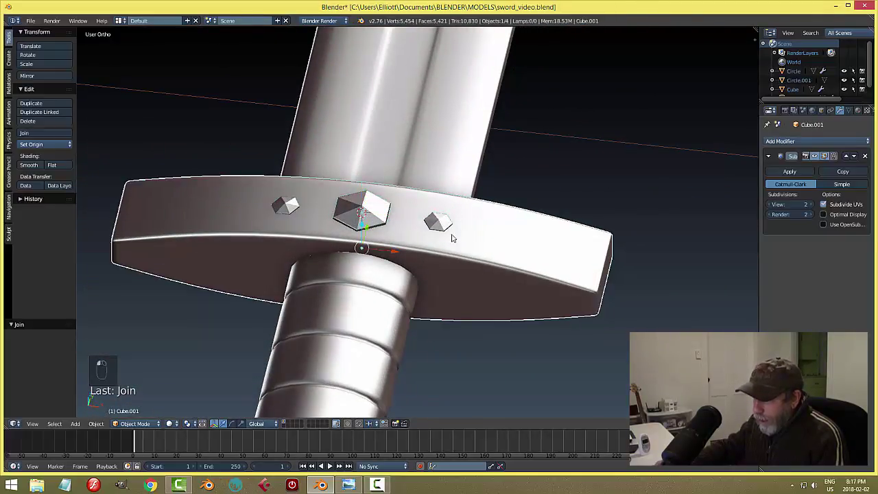
key(shift+s)
click(483, 271)
middle_drag(487, 303, 483, 263)
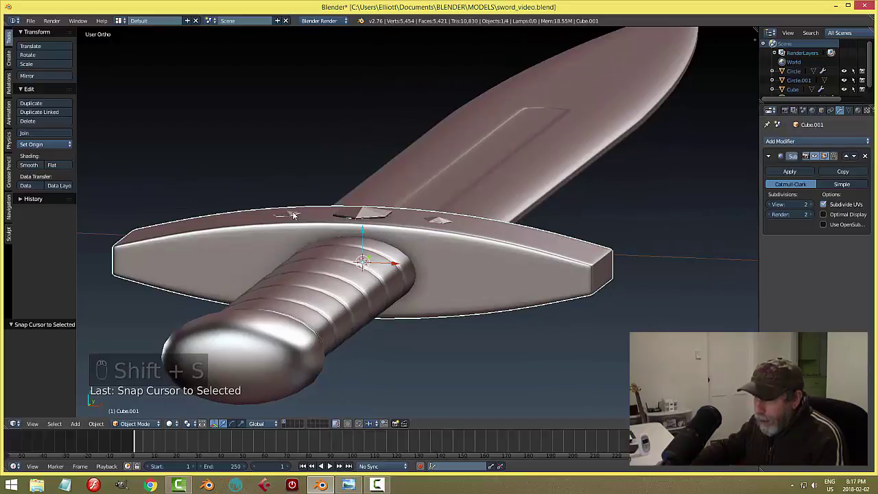
Mirror the joined studs to the crossguard's opposite face along Z only, using the crossguard as mirror object, and apply the modifier.
right_click(366, 215)
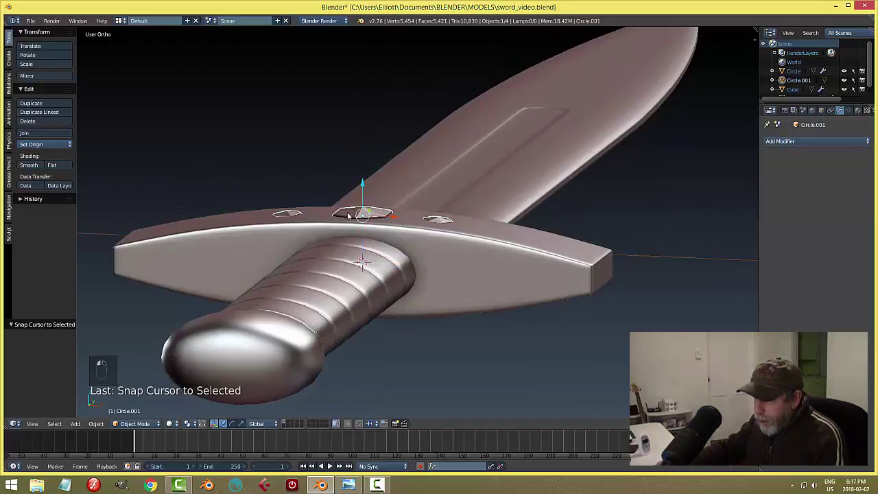
click(776, 141)
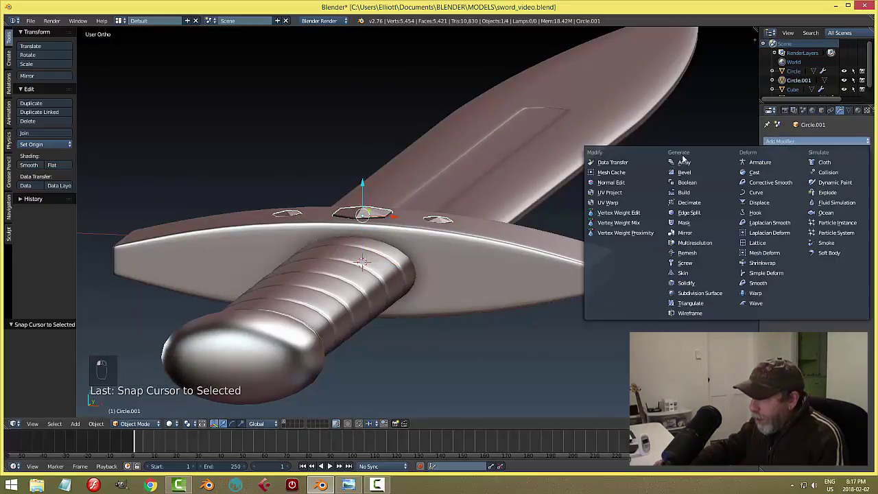
click(686, 233)
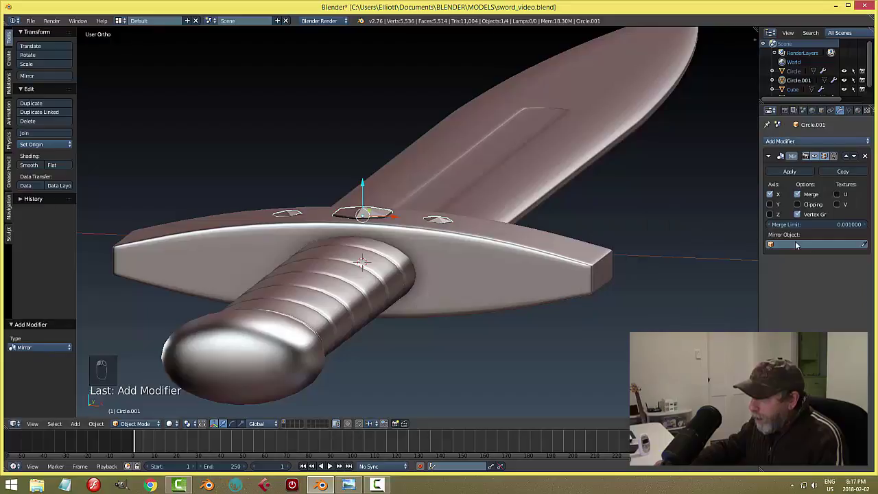
click(769, 215)
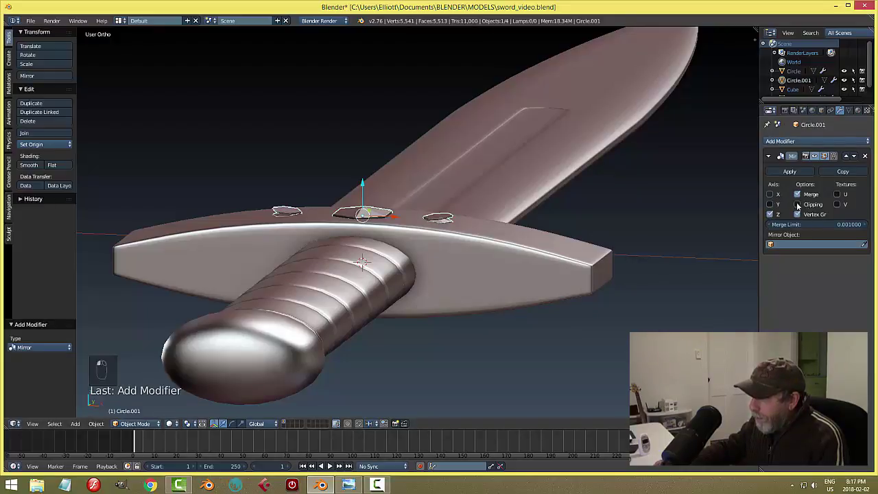
click(863, 245)
click(511, 264)
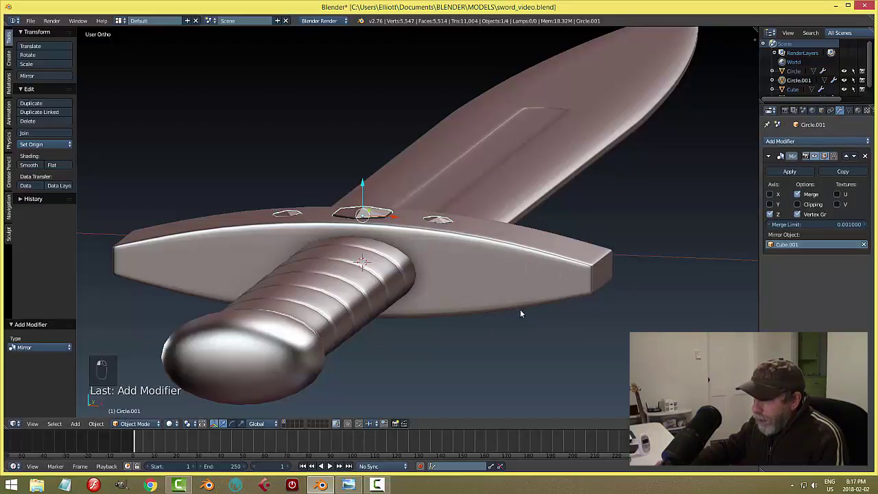
middle_drag(520, 310, 454, 318)
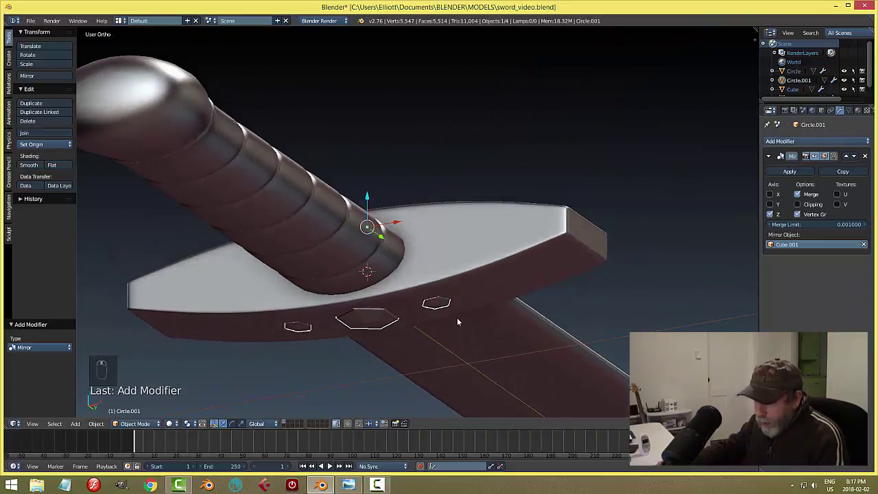
click(790, 172)
key(a)
Thin the blade by scaling it to 0.641 along Z in the right orthographic view, and deselect it.
middle_drag(542, 306, 462, 261)
right_click(549, 236)
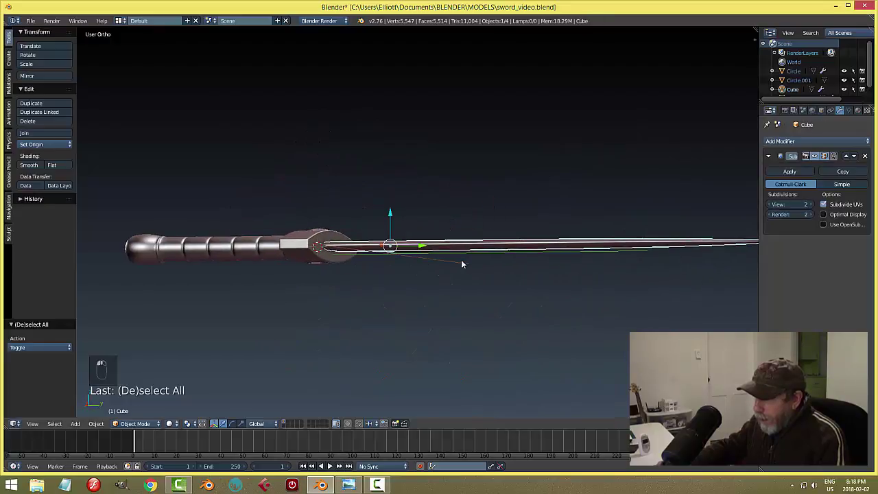
key(KP_3)
shift+middle_drag(469, 300, 390, 301)
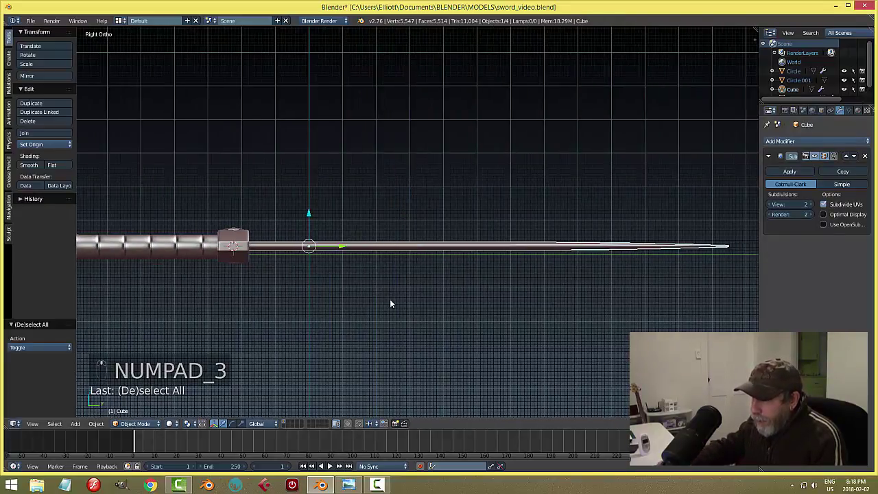
scroll(392, 300, up, 4)
scroll(380, 302, down, 2)
key(s)
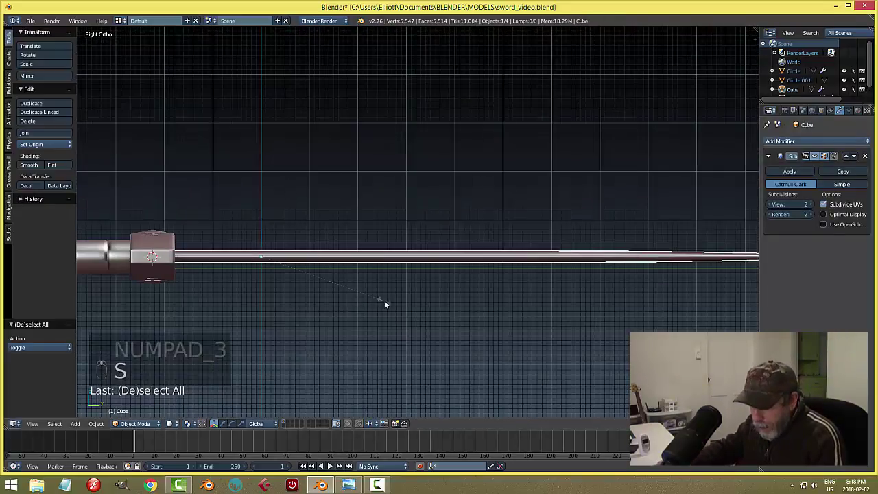
key(z)
click(341, 280)
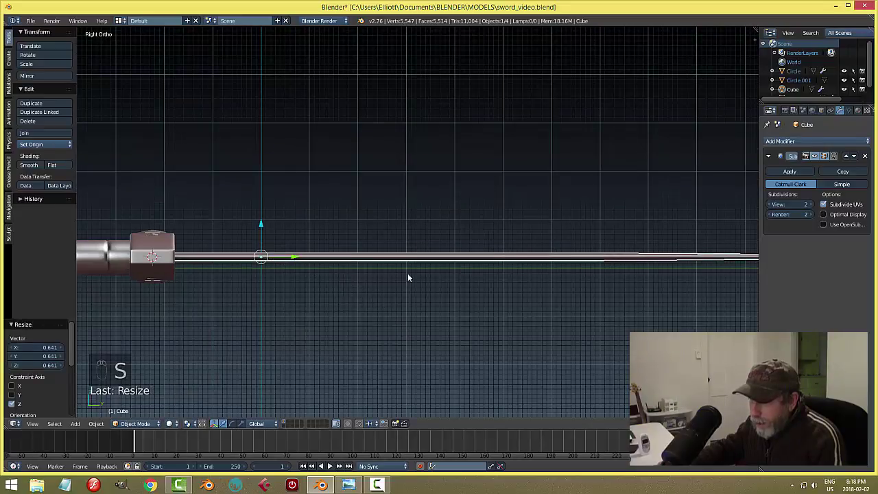
key(a)
Narrow the blade slightly by scaling it along X, and deselect it.
scroll(408, 273, down, 5)
middle_drag(408, 235, 302, 284)
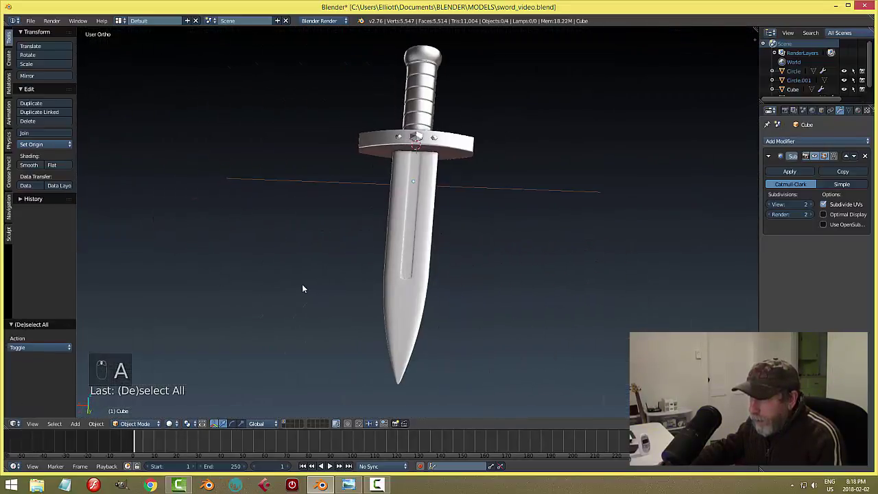
right_click(423, 211)
key(s)
key(x)
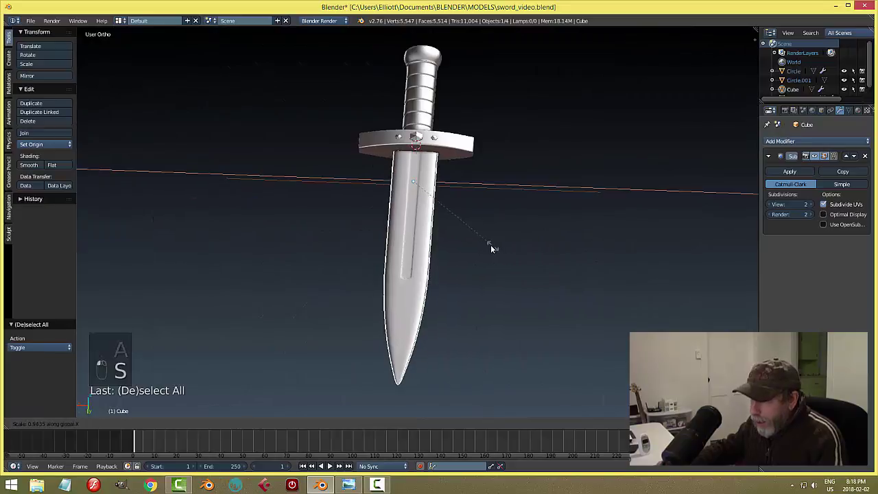
click(478, 245)
key(a)
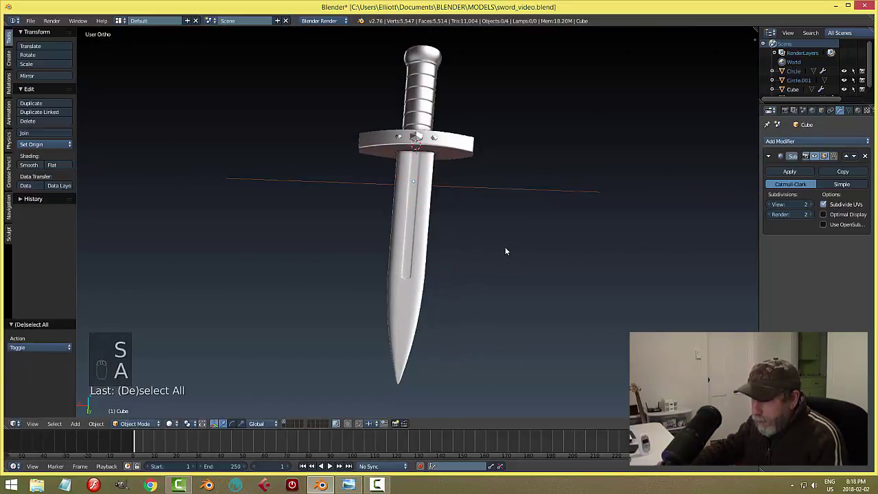
Narrow the crossguard slightly by scaling it along Y, and deselect it.
middle_drag(505, 246, 487, 214)
scroll(485, 237, up, 5)
right_click(488, 214)
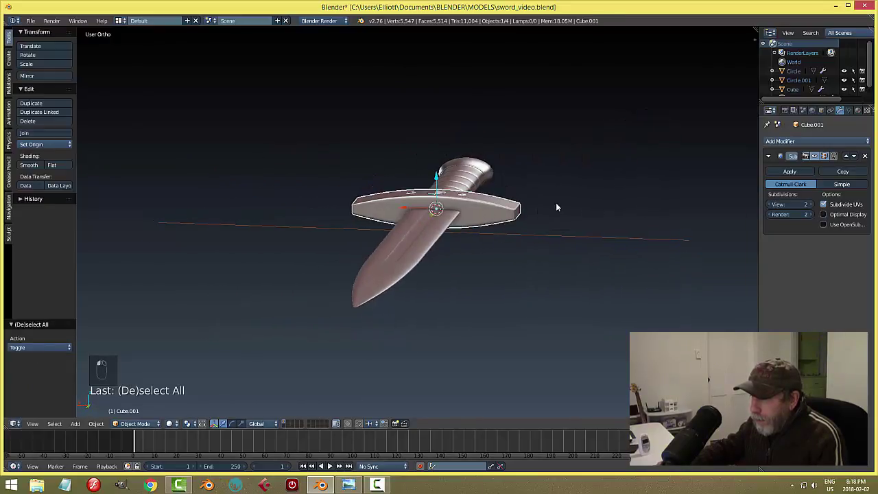
middle_drag(556, 204, 522, 256)
shift+middle_drag(666, 277, 547, 260)
scroll(552, 266, up, 3)
scroll(543, 267, down, 2)
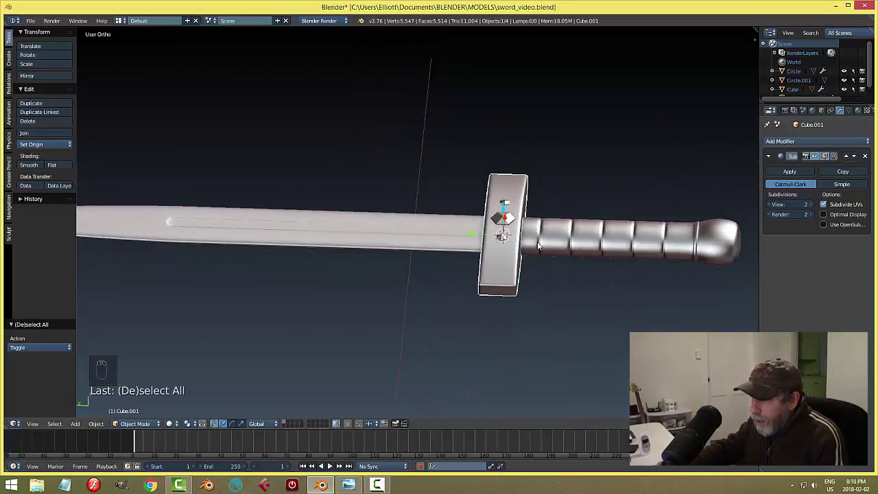
key(s)
key(y)
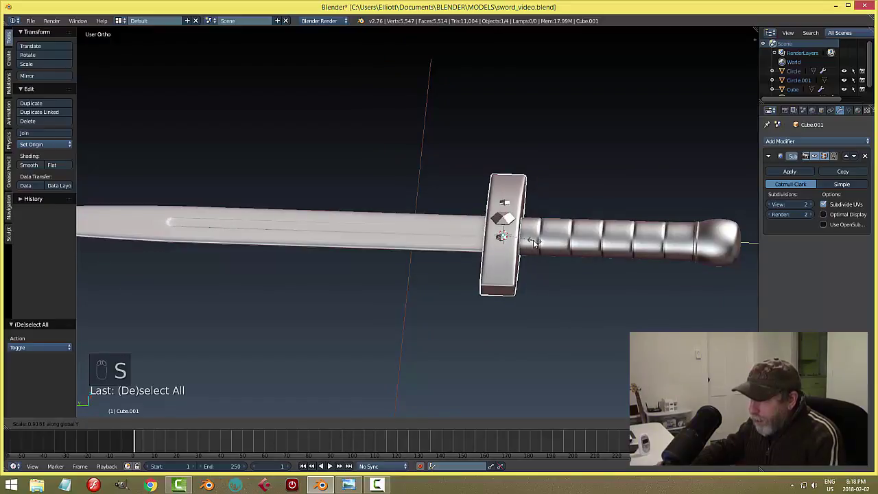
click(574, 250)
key(a)
scroll(576, 240, up, 3)
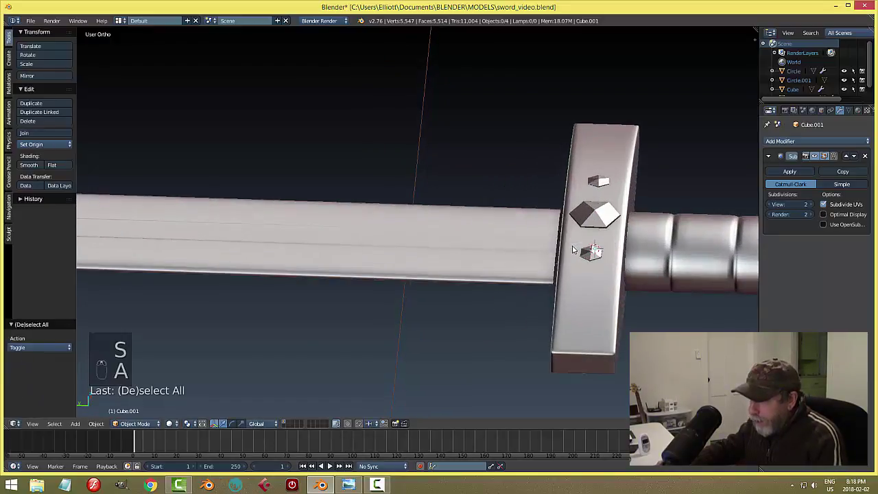
Slide the blade slightly along Y toward the crossguard in two small moves, and deselect it.
scroll(580, 232, down, 4)
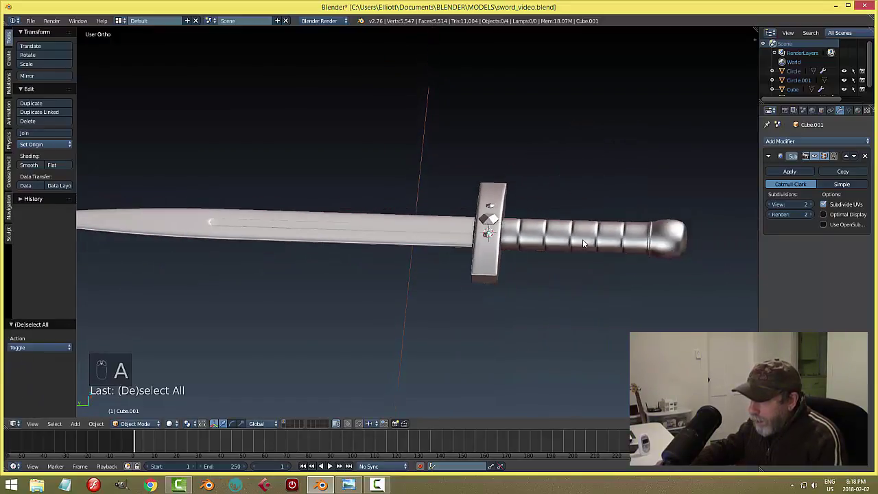
middle_drag(580, 234, 504, 240)
right_click(472, 242)
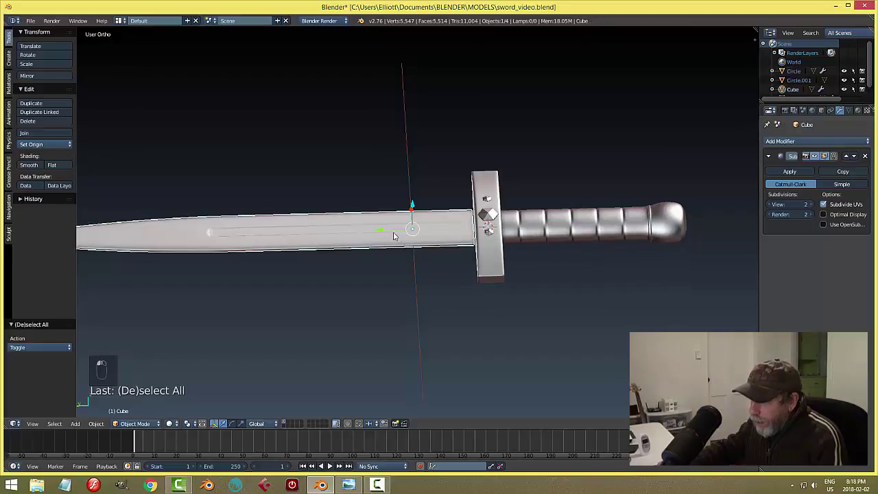
key(g)
key(y)
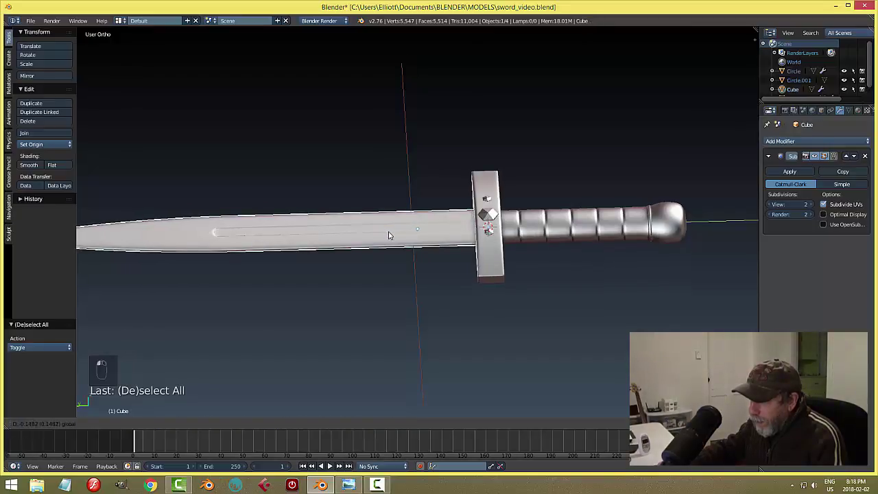
click(546, 275)
key(a)
scroll(535, 273, down, 4)
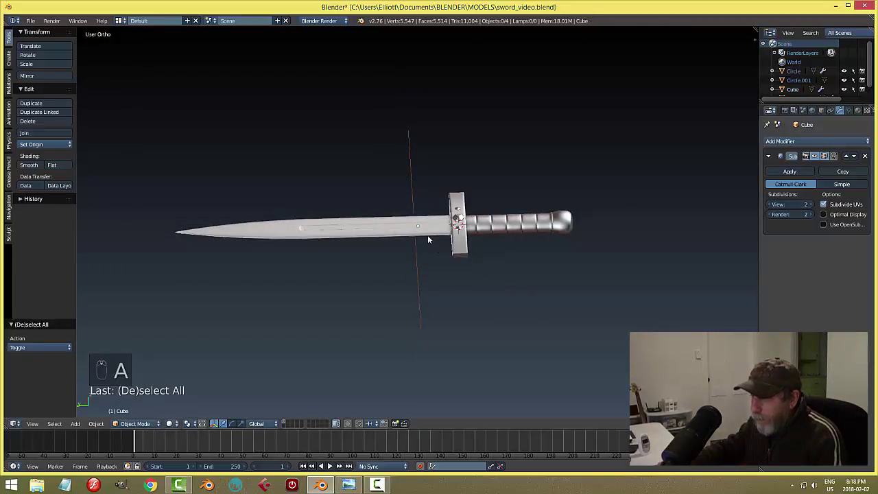
right_click(440, 236)
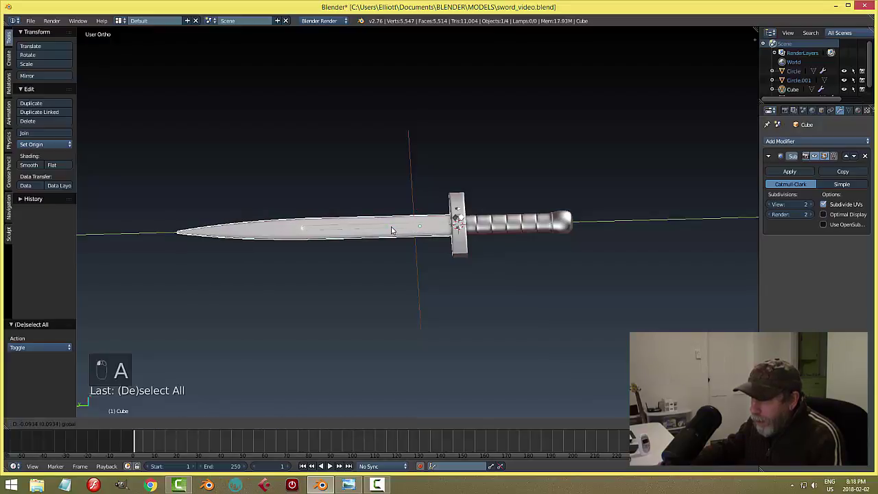
drag(389, 229, 394, 231)
key(a)
Nudge the handle slightly along Y where it meets the crossguard, deselect it, and save the file.
scroll(480, 247, down, 3)
middle_drag(463, 261, 507, 273)
scroll(480, 287, up, 4)
scroll(506, 273, up, 4)
right_click(536, 283)
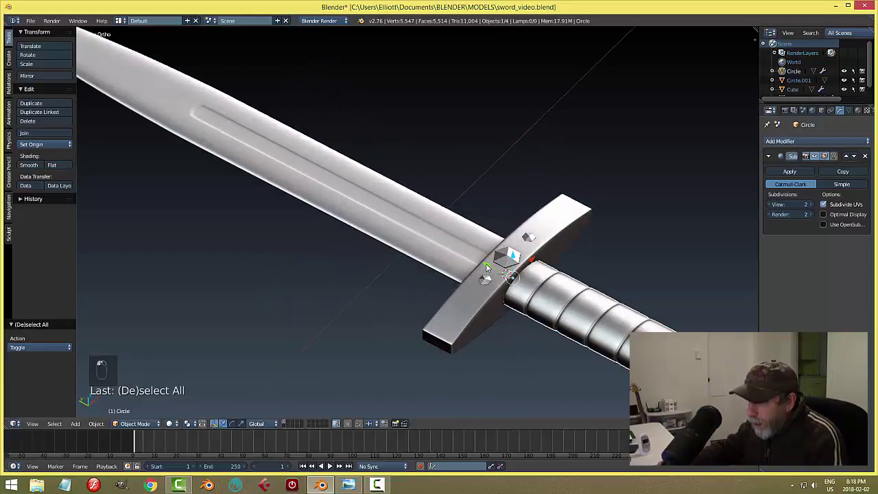
key(g)
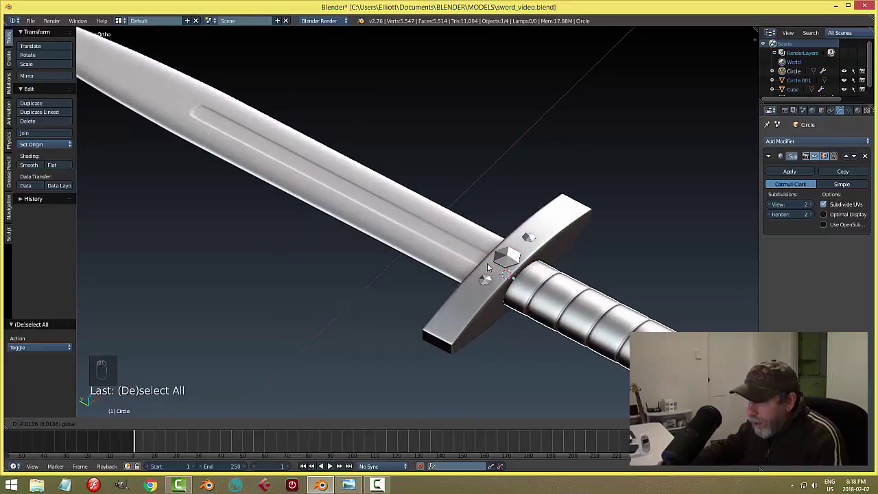
click(490, 266)
scroll(522, 274, down, 4)
key(a)
middle_drag(586, 269, 537, 286)
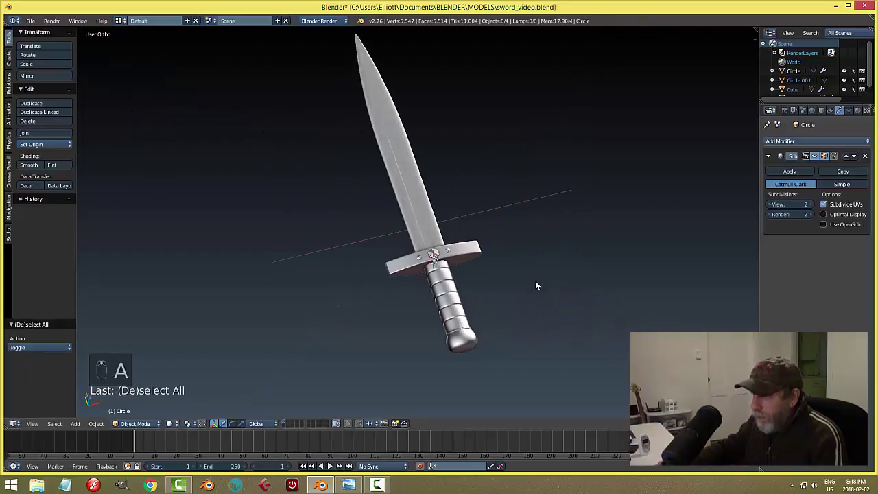
key(ctrl+s)
Narrow the handle by scaling it to 0.910 along X, deselect it, and save the file.
middle_drag(482, 267, 427, 246)
scroll(476, 250, up, 3)
scroll(527, 247, down, 1)
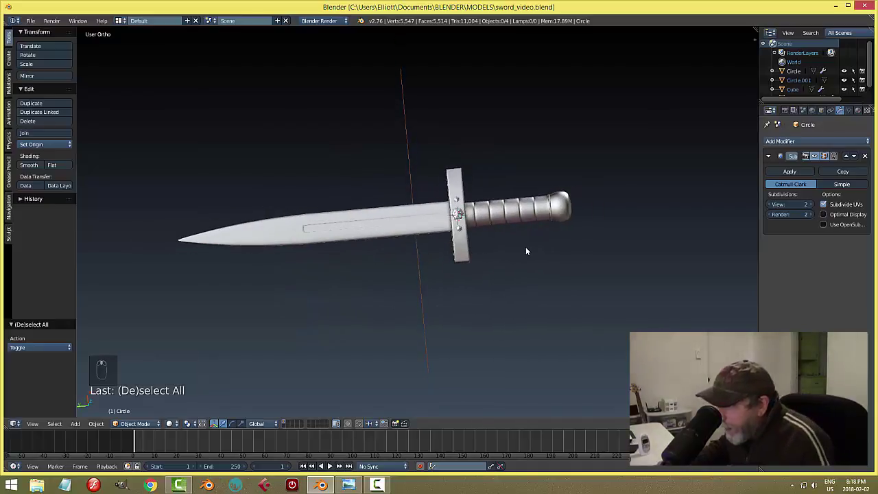
scroll(526, 247, up, 3)
scroll(526, 246, down, 2)
middle_drag(526, 246, 420, 185)
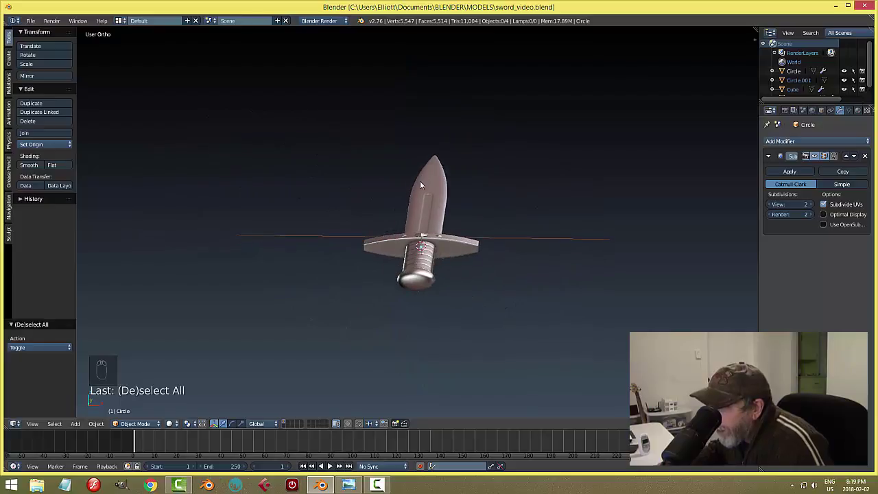
right_click(421, 258)
middle_drag(443, 263, 513, 272)
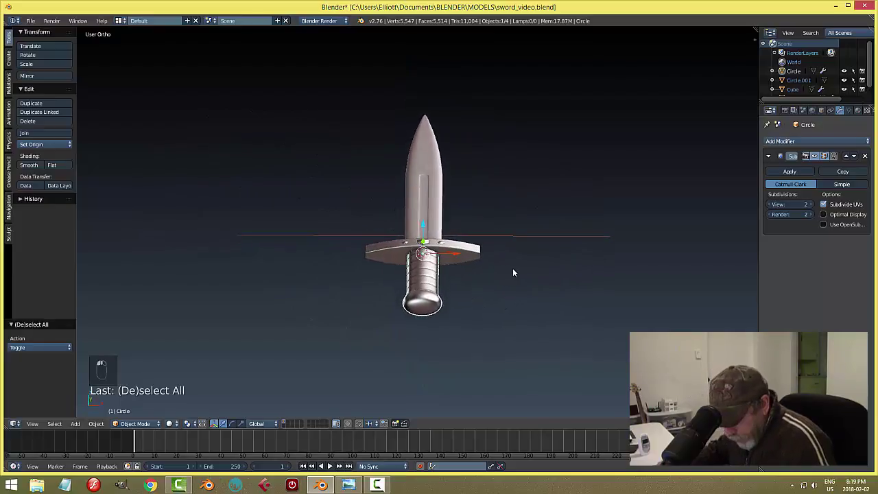
key(s)
key(x)
click(515, 269)
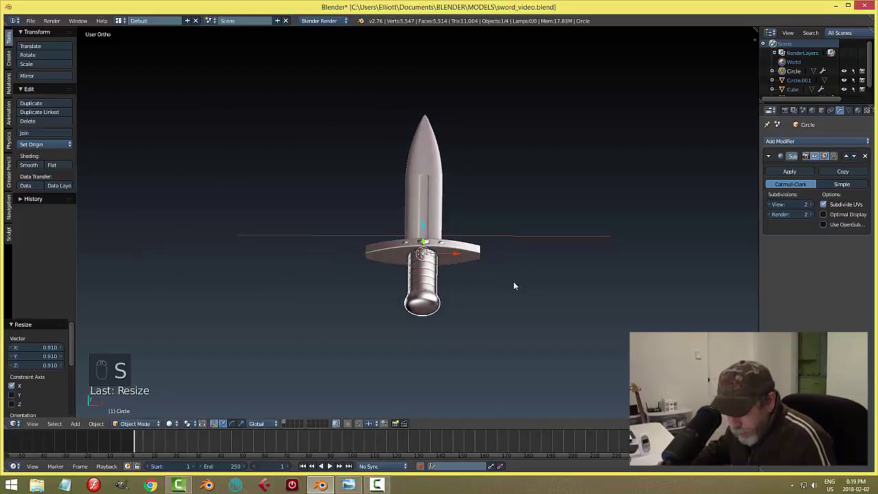
key(a)
key(ctrl+s)
Apply the Subdivision Surface modifiers of the handle, the crossguard and the blade.
middle_drag(515, 286, 588, 310)
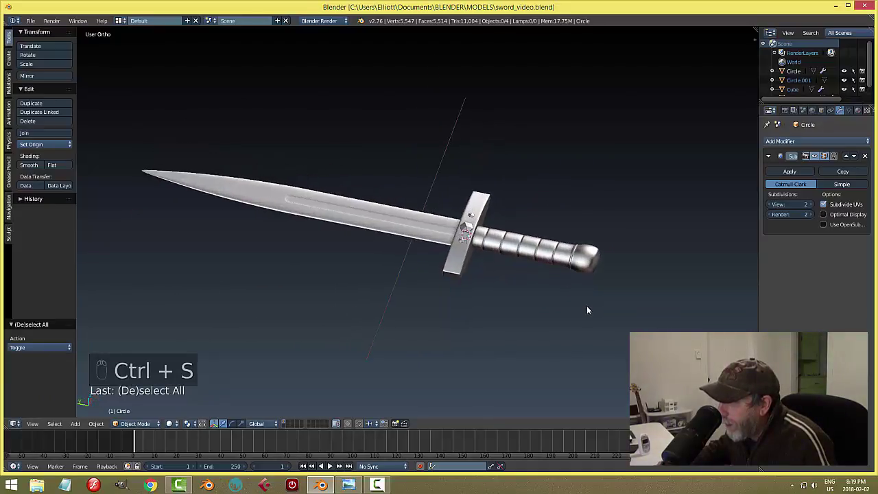
right_click(579, 266)
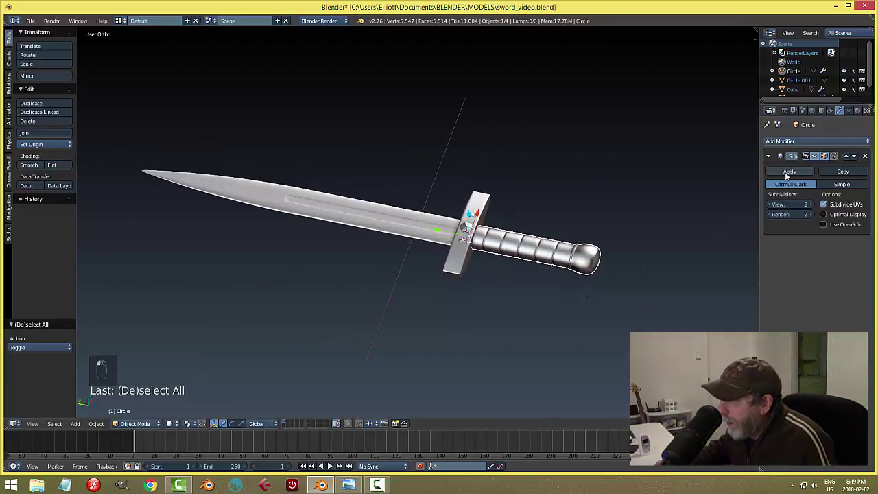
click(789, 172)
scroll(564, 262, up, 3)
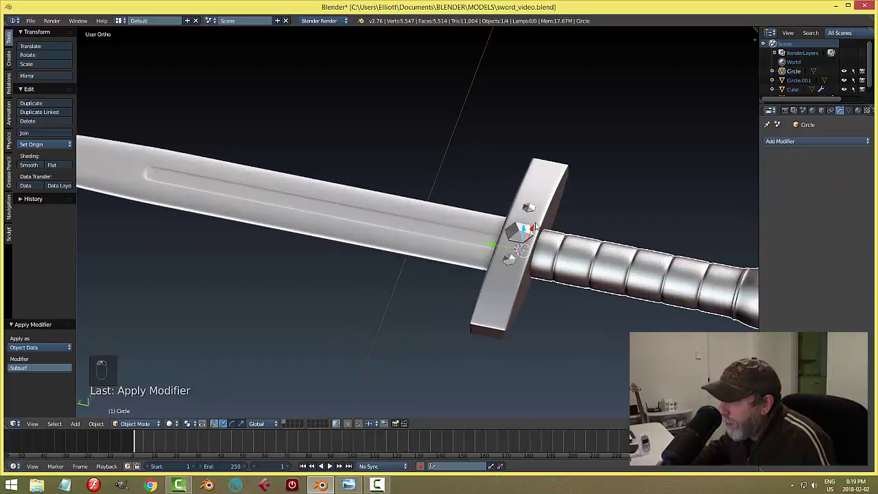
right_click(548, 187)
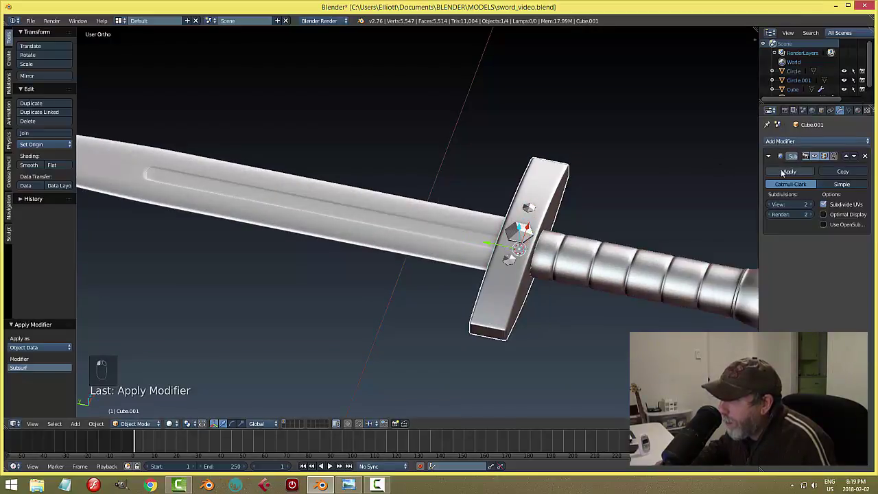
click(786, 171)
right_click(435, 217)
click(786, 171)
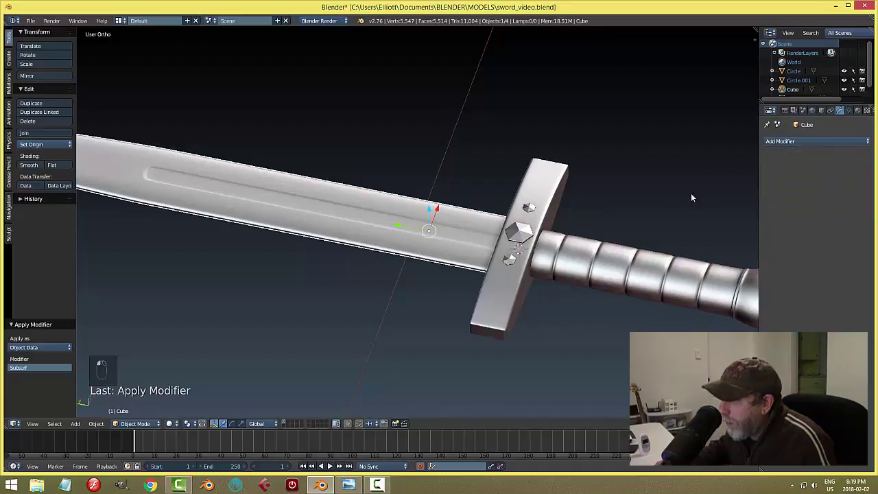
Join the faceted studs with the crossguard into one object.
right_click(539, 208)
shift+right_click(549, 185)
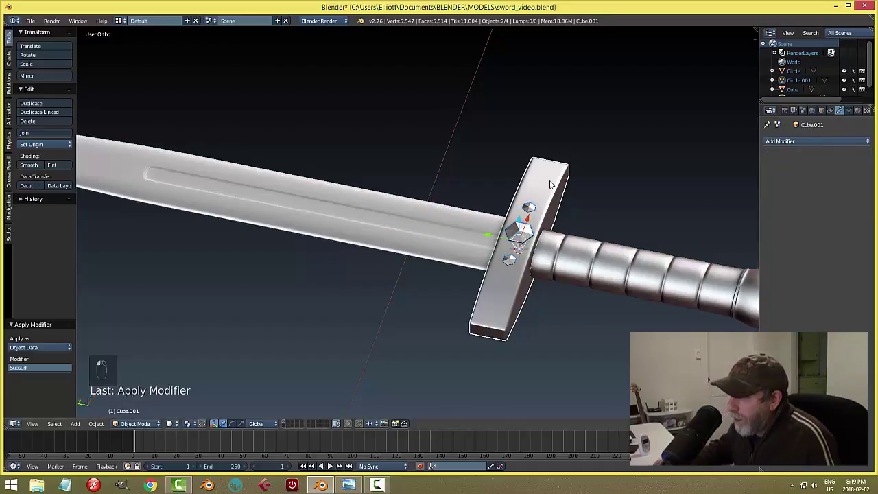
key(ctrl+j)
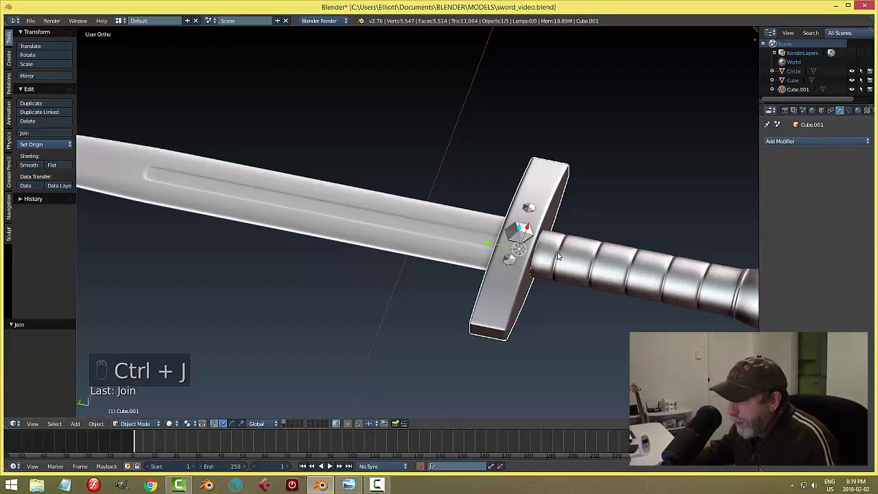
Join the blade and crossguard to the handle as a single sword object, and save the file.
middle_drag(558, 255, 519, 235)
right_click(463, 237)
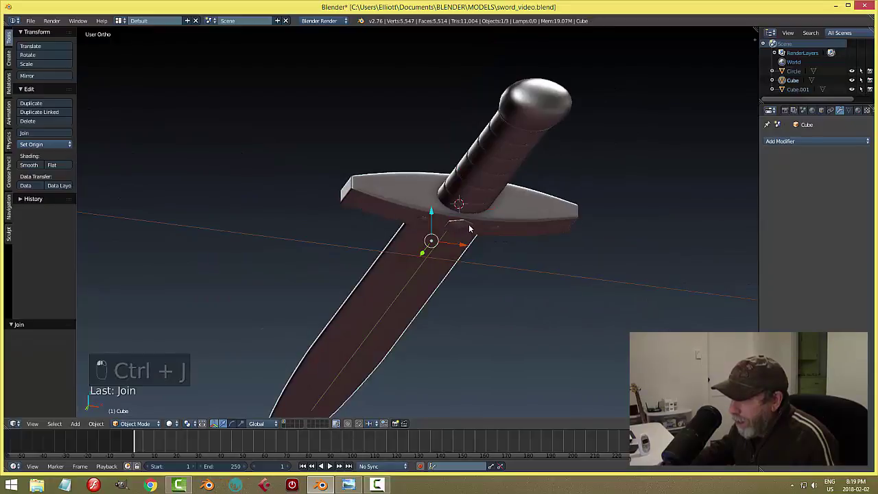
middle_drag(458, 249, 613, 310)
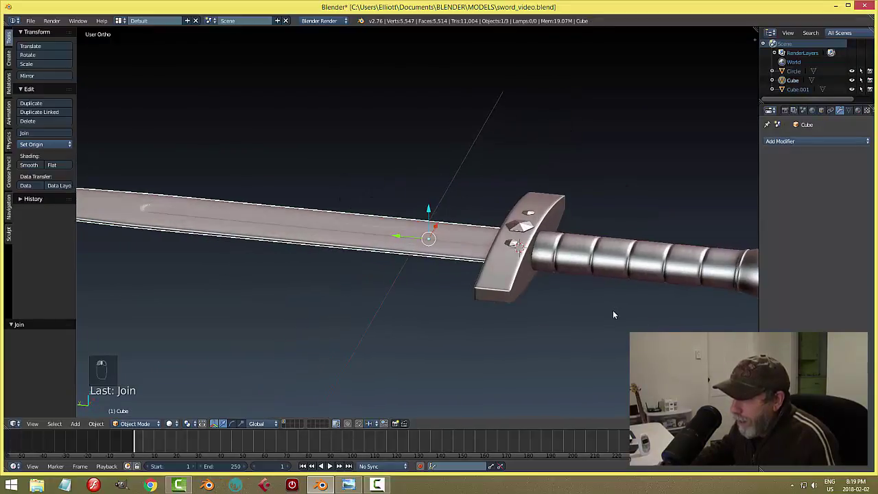
shift+right_click(508, 267)
shift+right_click(589, 256)
key(ctrl+j)
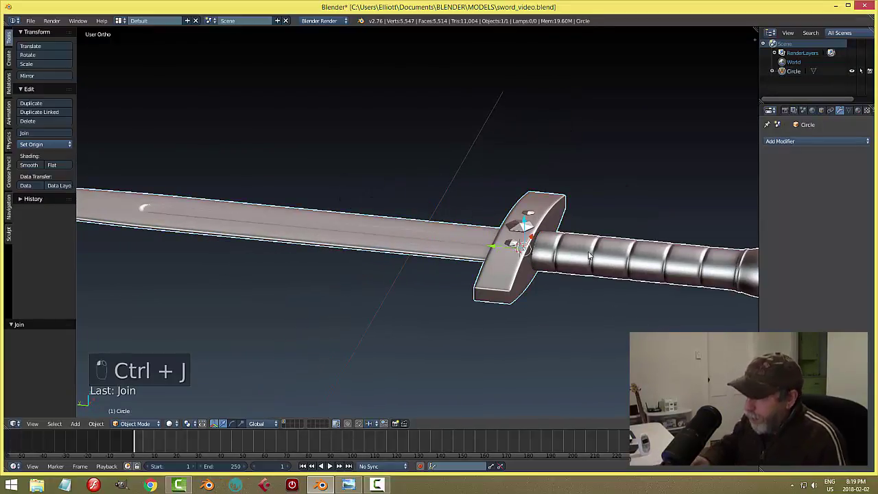
key(ctrl+s)
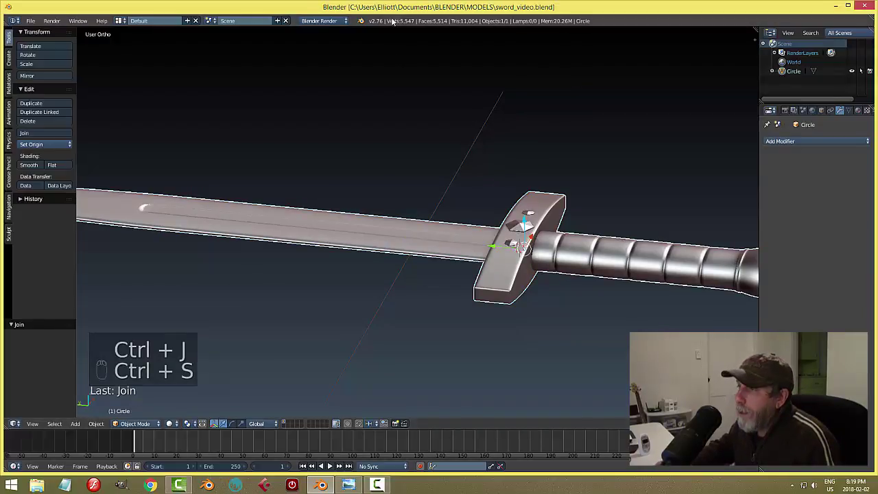
Rotate the whole sword -90° about X in the right orthographic view so the blade points straight down.
scroll(494, 164, down, 3)
key(a)
middle_drag(468, 186, 489, 214)
key(a)
middle_drag(546, 329, 533, 300)
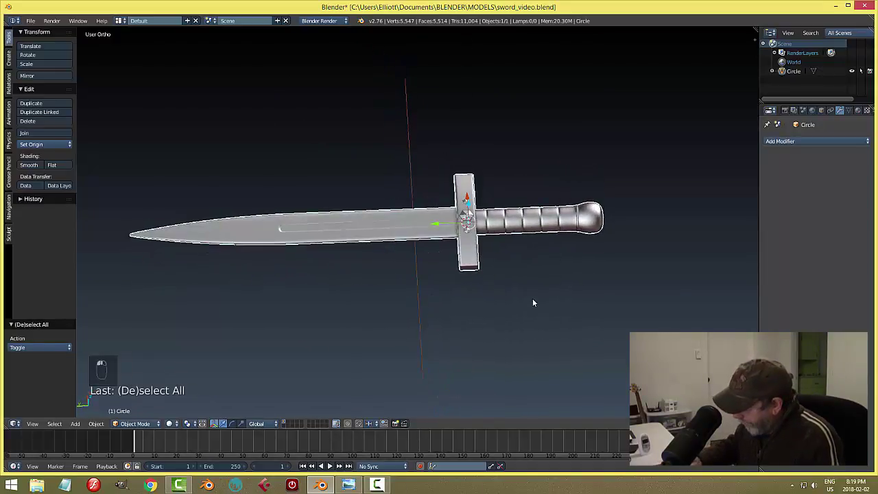
key(KP_1)
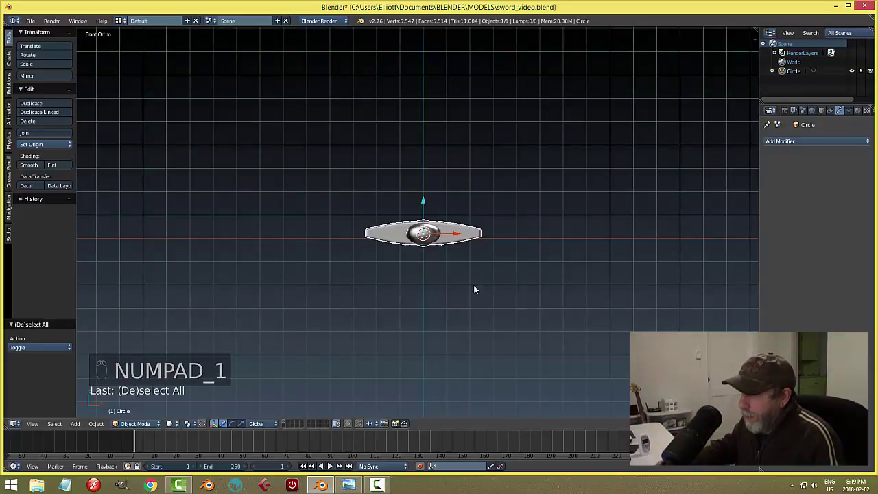
key(KP_3)
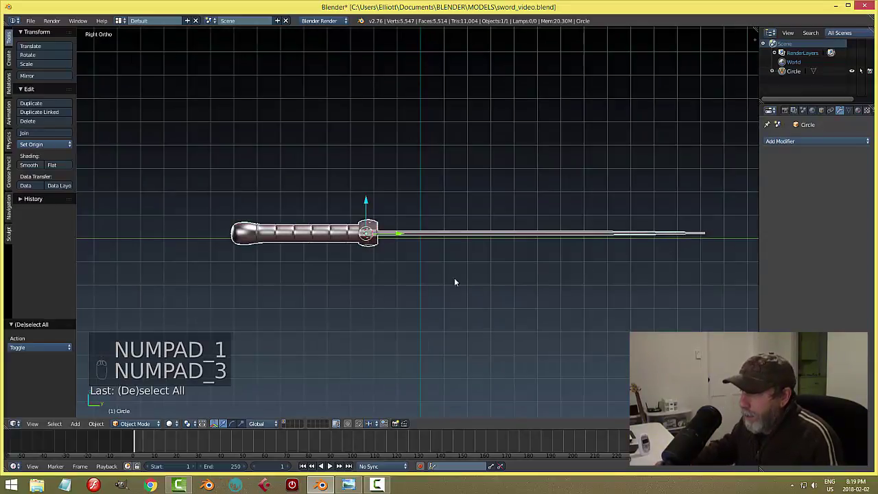
scroll(446, 282, down, 1)
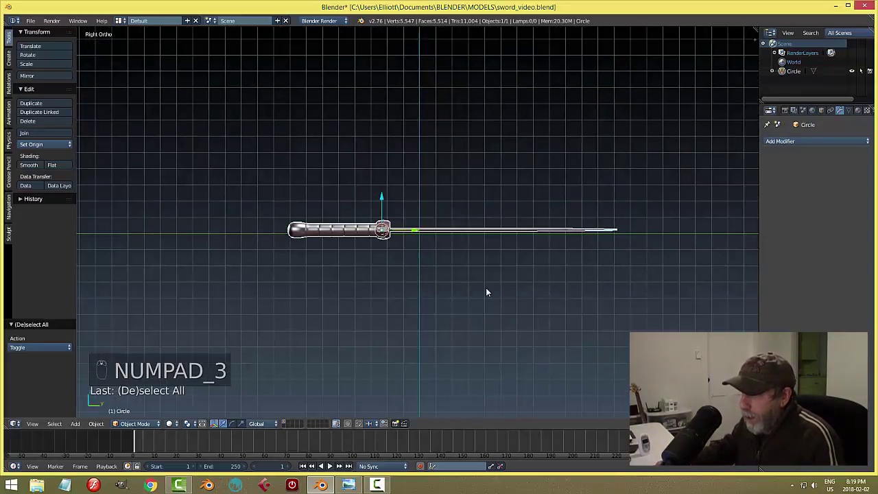
text(r90)
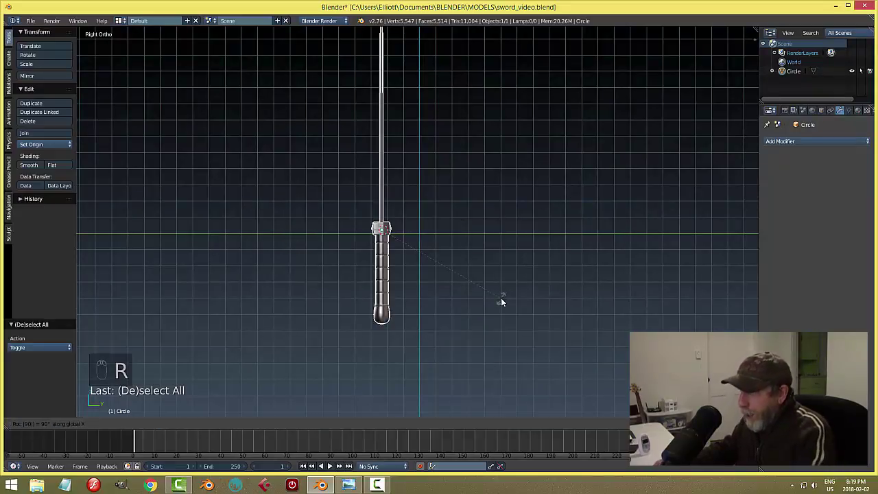
key(minus)
key(Return)
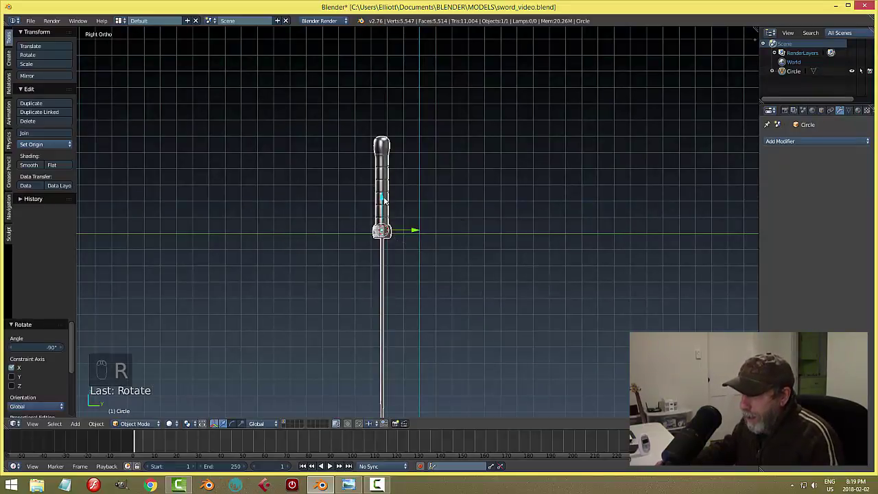
Raise the sword along Z by 7.531 and another 7.408 units so the blade tip sits just above the ground line.
drag(384, 198, 386, 77)
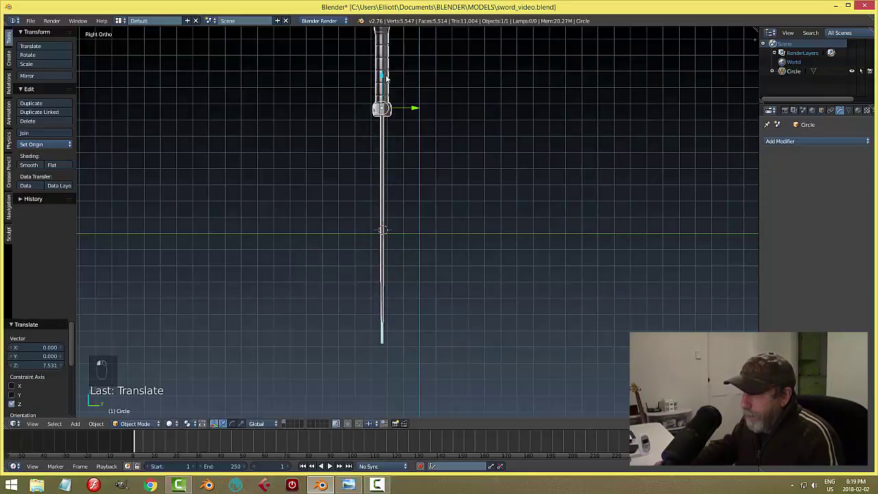
scroll(449, 142, down, 3)
key(g)
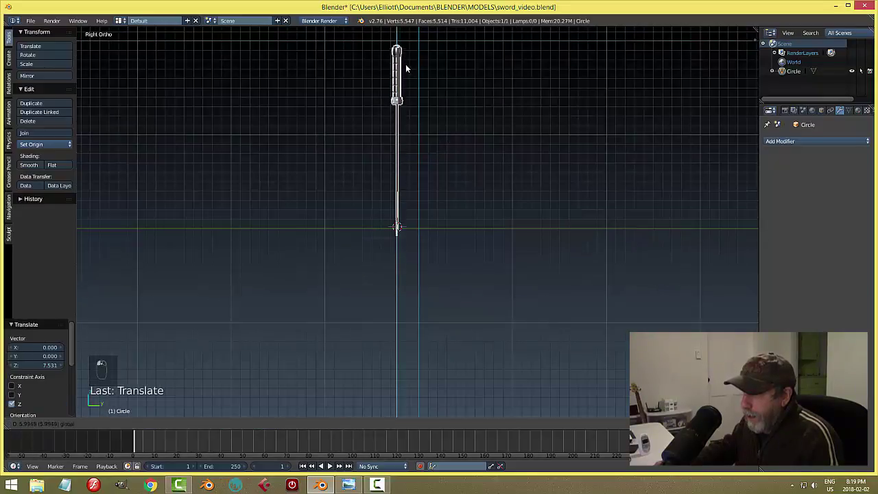
click(405, 53)
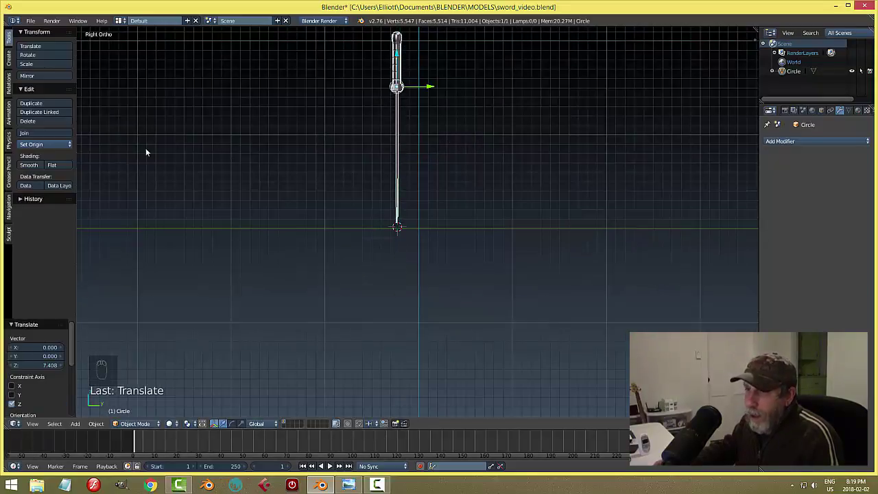
Snap the 3D cursor to the scene center and set the sword's origin to the 3D cursor.
click(40, 145)
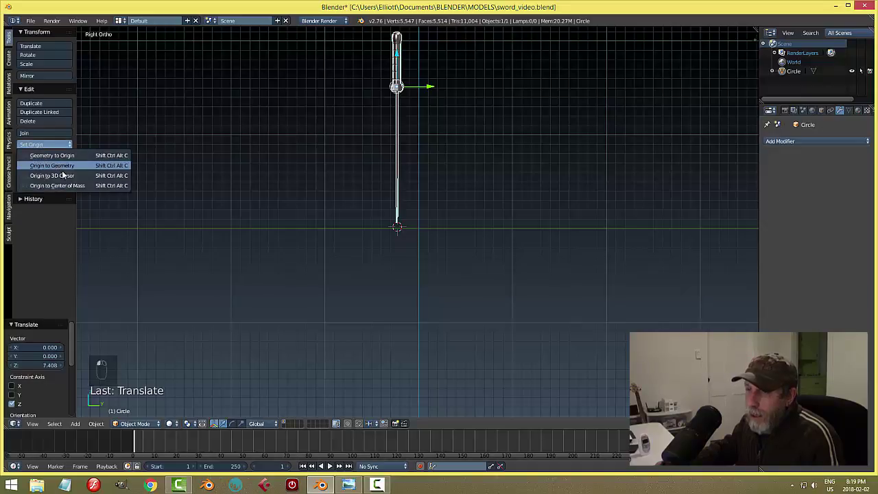
key(shift+s)
click(448, 249)
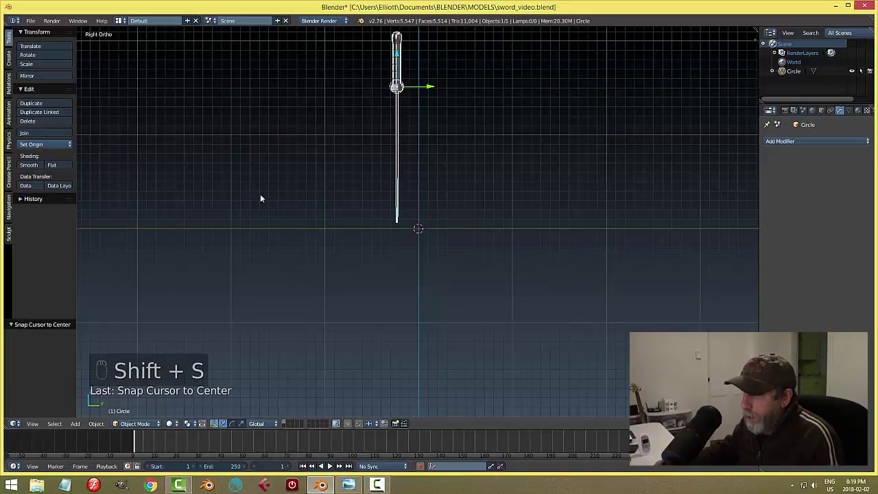
click(41, 145)
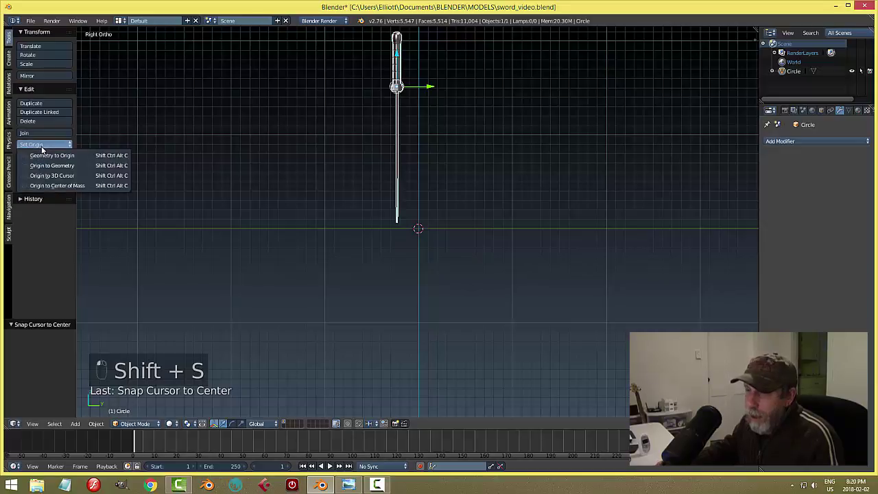
click(55, 176)
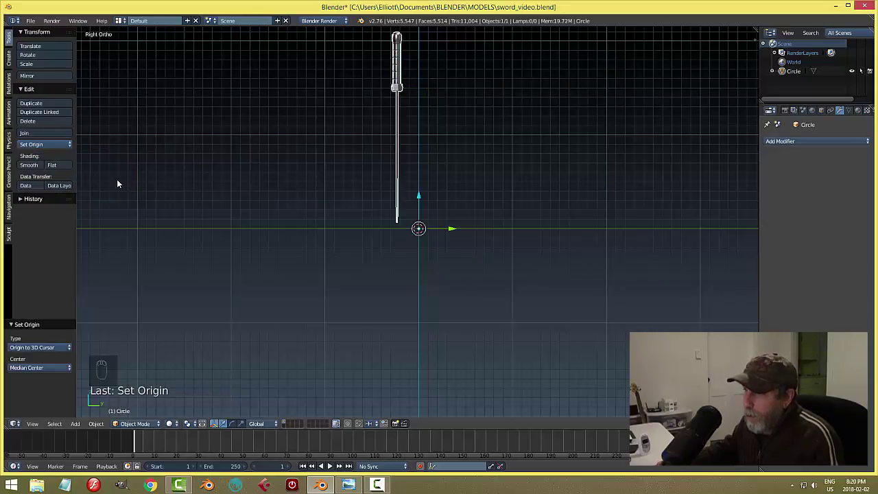
Move the sword's geometry to its origin and raise the sword 14.865 units along Z.
click(47, 145)
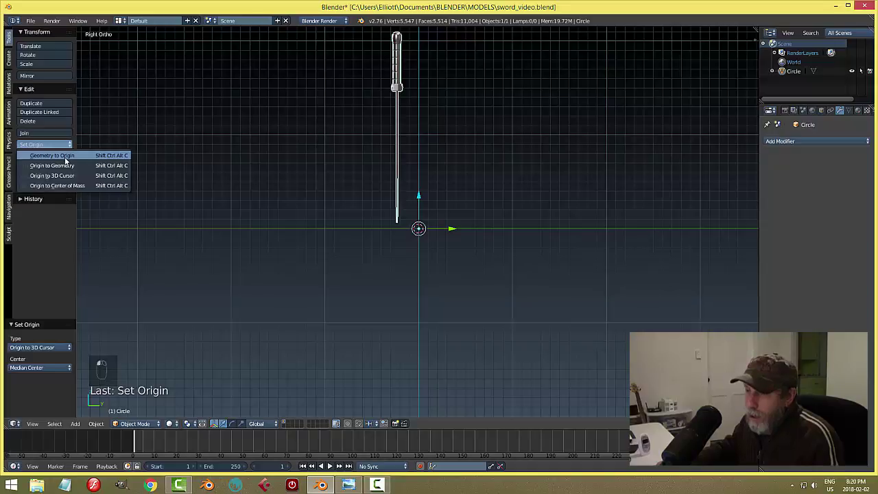
click(66, 156)
drag(420, 198, 437, 93)
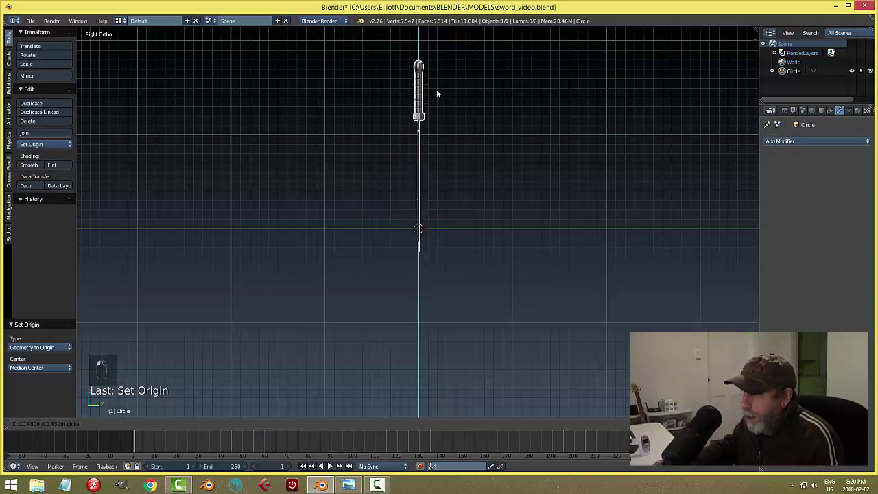
drag(437, 62, 437, 59)
scroll(490, 112, down, 2)
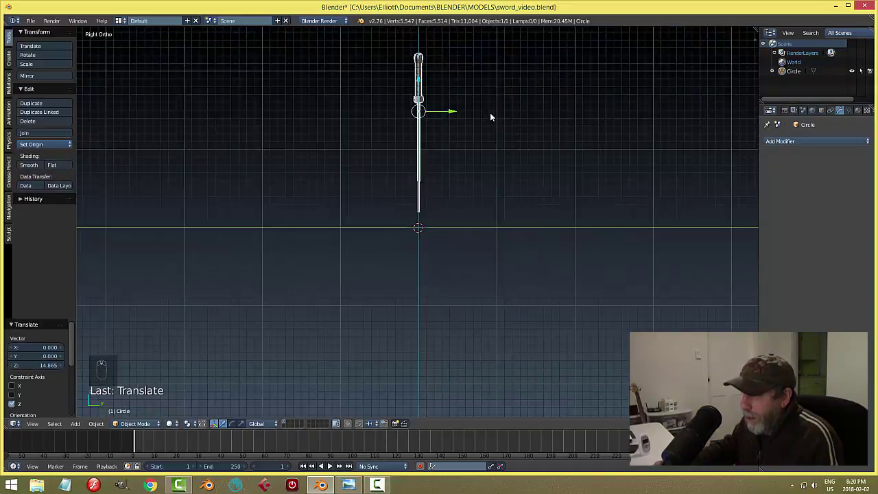
Deselect the sword, switch to the front orthographic view, and save the file.
key(a)
middle_drag(535, 122, 448, 250)
key(KP_1)
scroll(479, 137, up, 3)
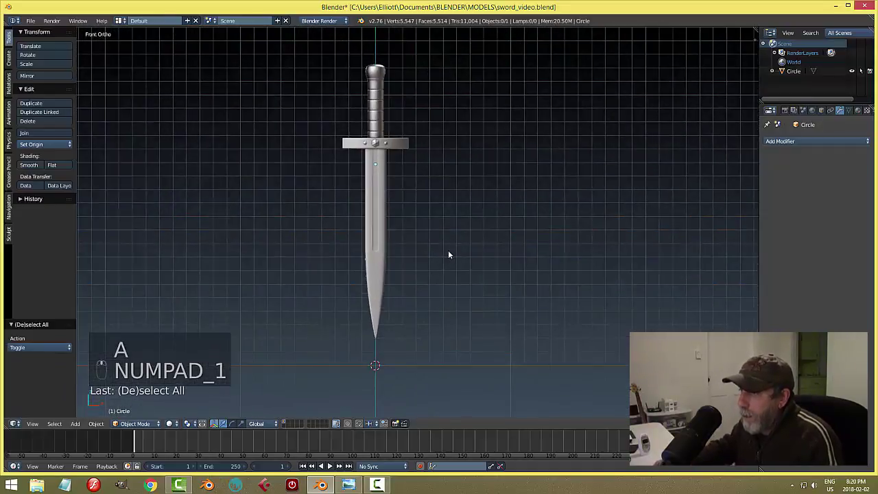
key(ctrl+s)
Add a cylinder mesh at the 3D cursor beneath the blade tip.
middle_drag(478, 215, 424, 240)
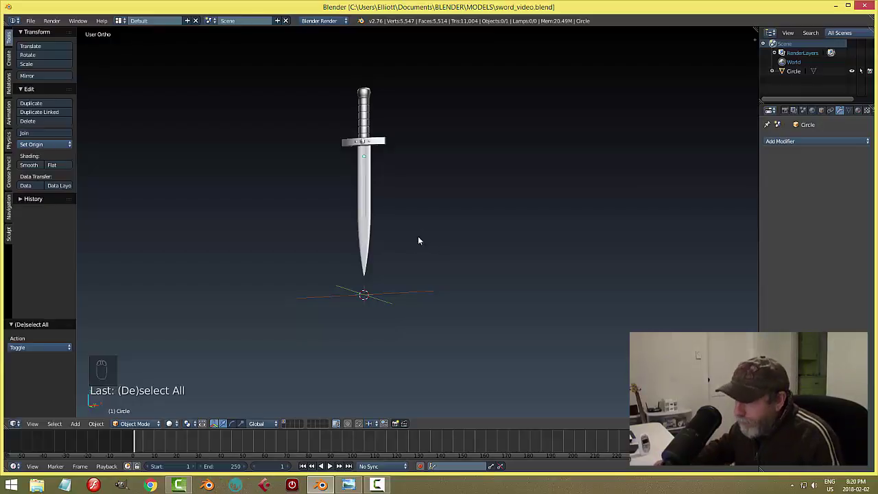
middle_drag(437, 248, 471, 234)
scroll(409, 272, up, 3)
shift+middle_drag(393, 274, 451, 269)
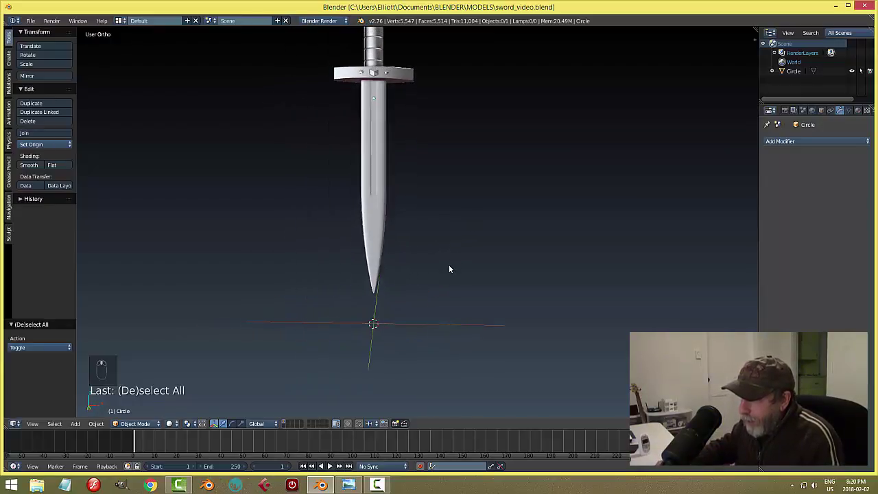
key(shift+a)
mouse_move(450, 267)
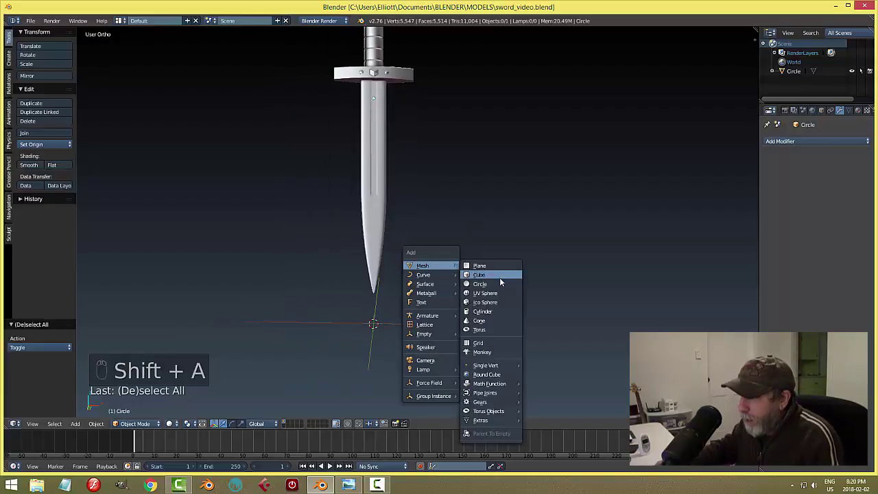
click(497, 311)
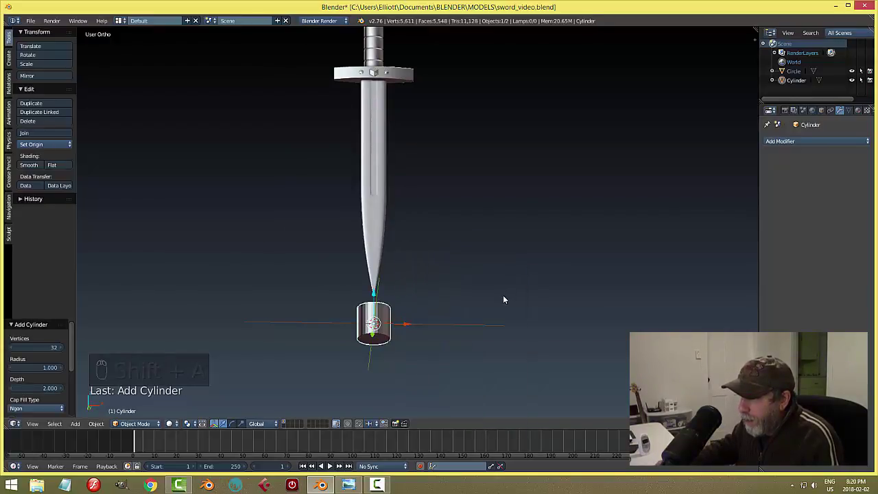
Scale the cylinder up by 2.151 and raise it along Z to meet the blade tip.
middle_drag(504, 298, 504, 324)
key(s)
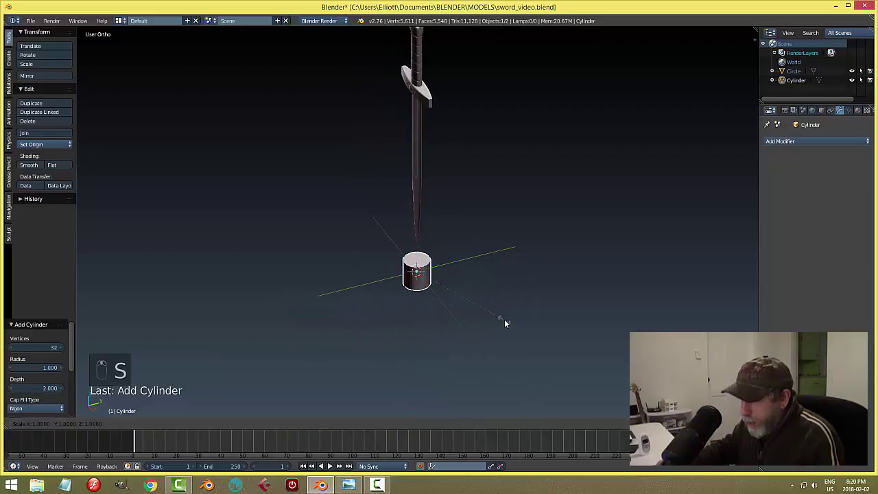
click(627, 320)
middle_drag(628, 320, 532, 308)
key(g)
key(z)
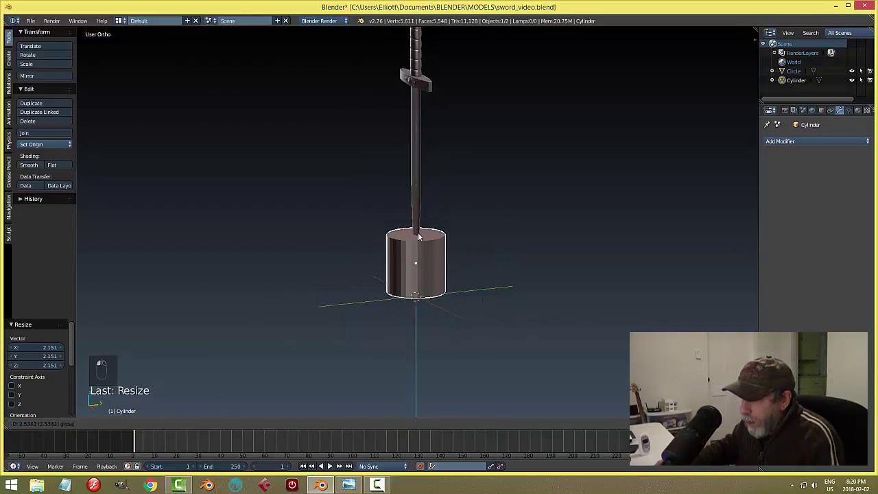
click(521, 257)
Enlarge the cylinder by a further 1.110 and raise it 0.555 units along Z.
key(s)
click(534, 266)
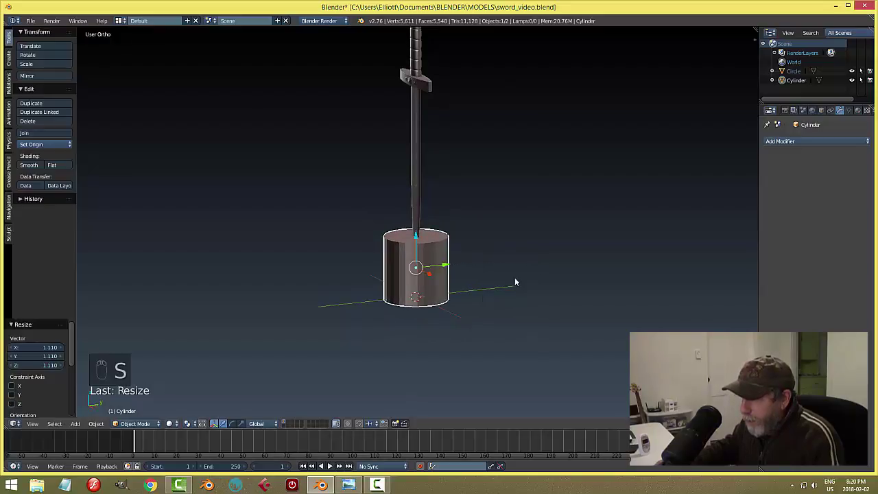
mouse_move(415, 236)
mouse_down()
mouse_move(416, 216)
mouse_move(414, 229)
mouse_up()
middle_drag(513, 266, 480, 273)
scroll(479, 274, up, 3)
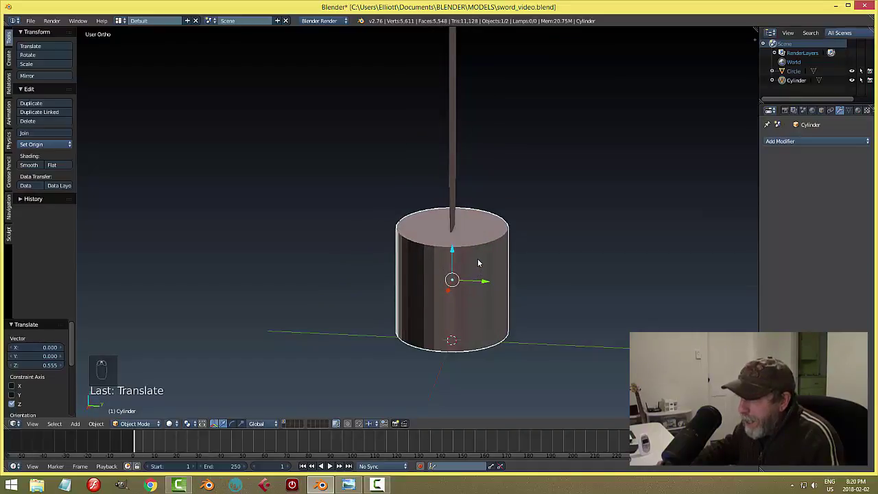
Lower the sword 1.805 units along Z in the front view so the blade sinks into the cylinder.
key(KP_1)
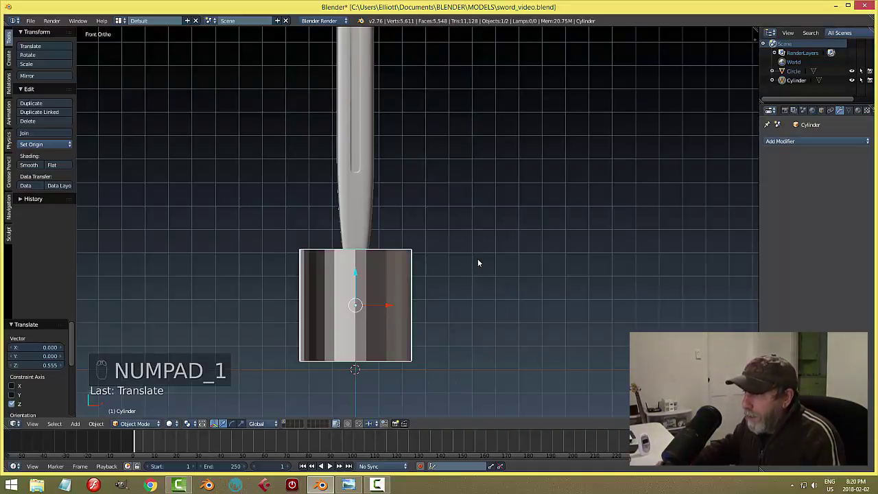
scroll(479, 263, down, 2)
right_click(380, 90)
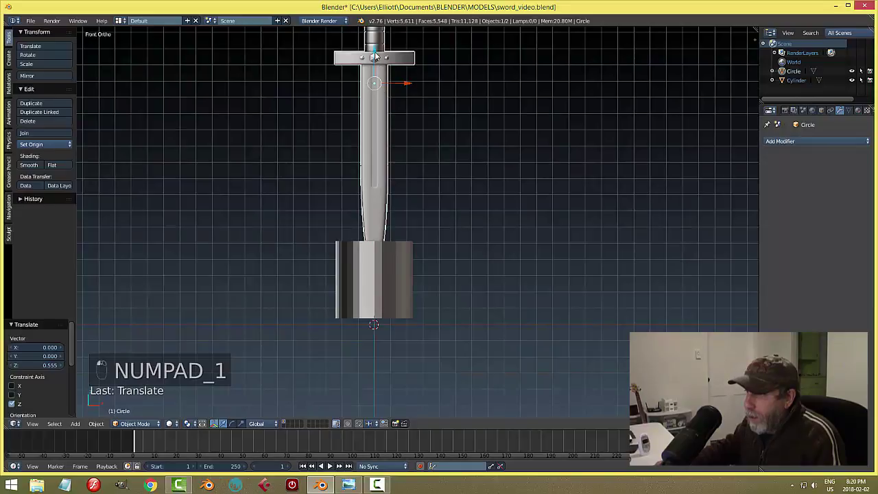
drag(375, 56, 376, 87)
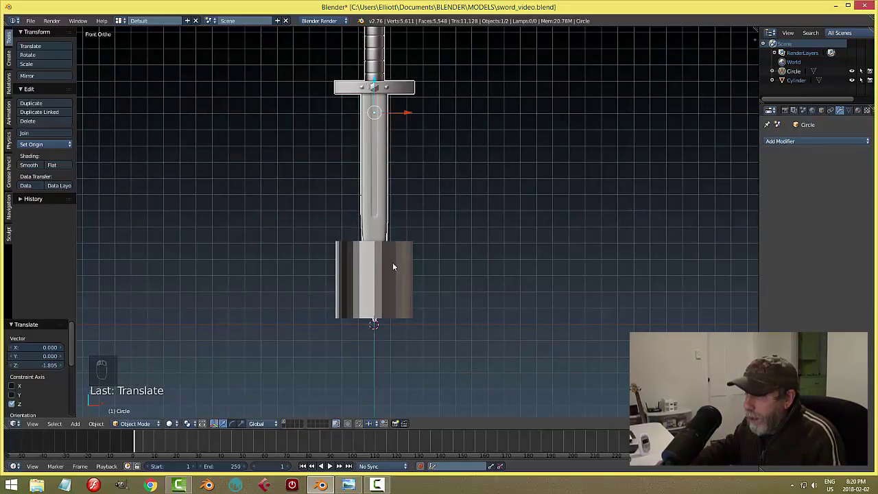
Stretch the cylinder along Z only by a factor of 1.256.
right_click(393, 267)
key(s)
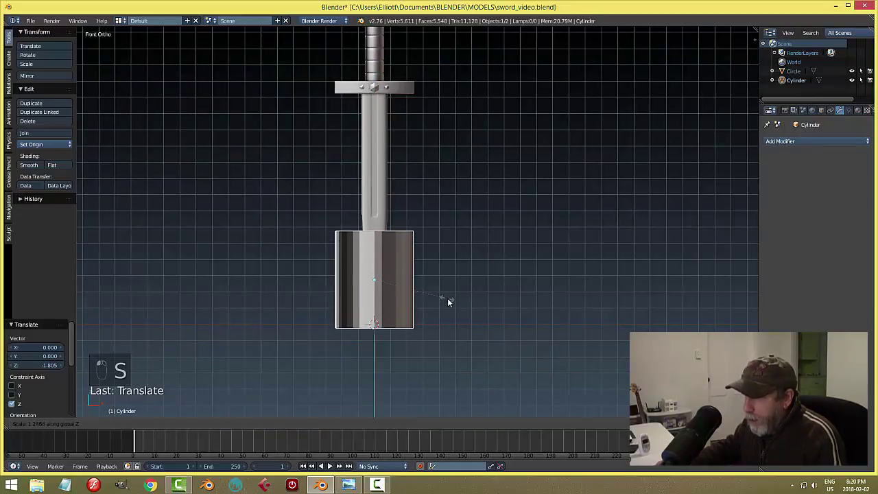
click(448, 299)
middle_drag(504, 299, 447, 312)
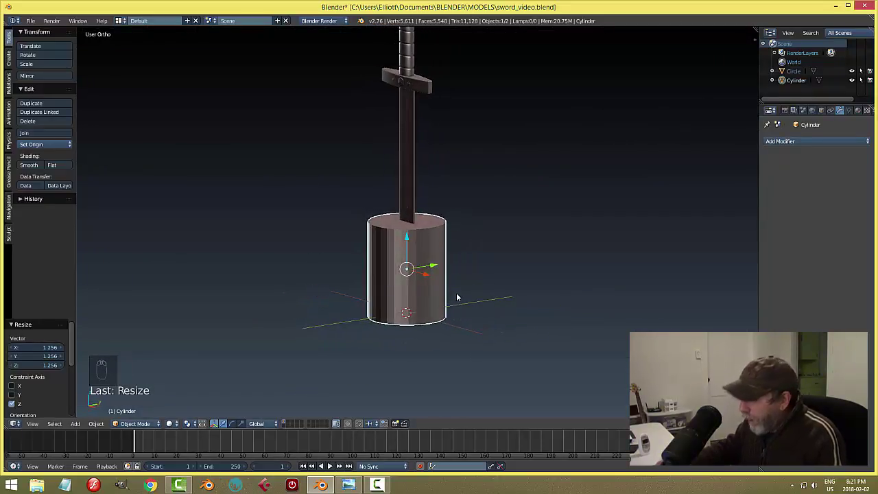
Enter Edit Mode on the cylinder in the right orthographic view with all of its geometry selected.
key(KP_3)
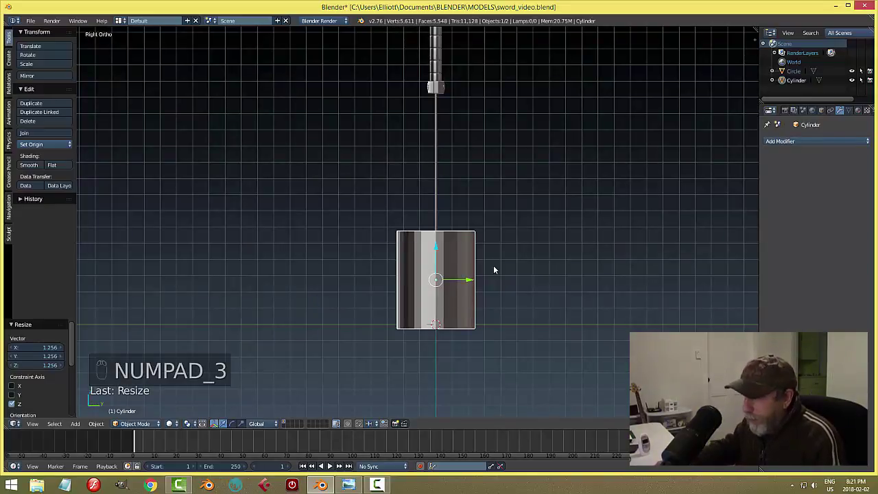
key(Tab)
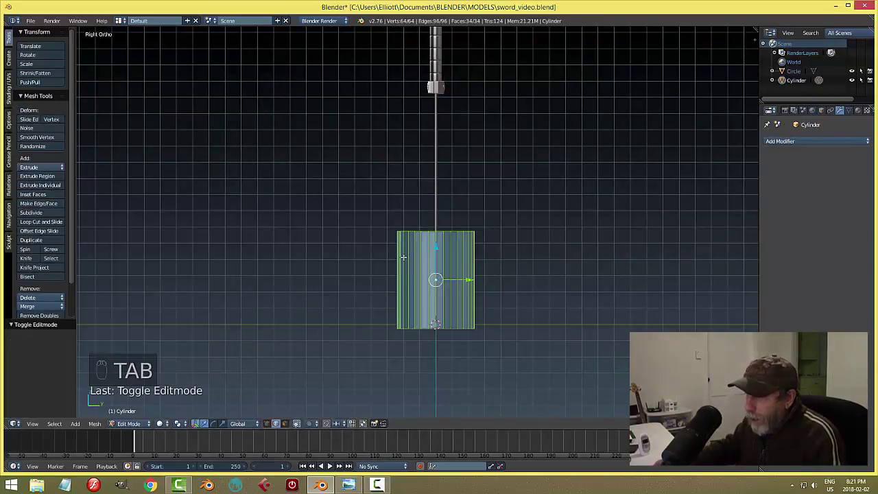
key(a)
key(a)
key(a)
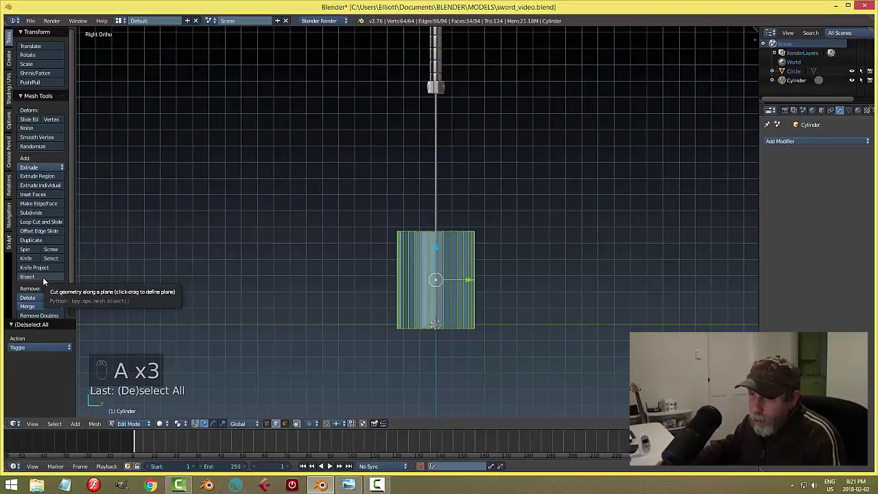
Try a steep diagonal Bisect cut through the cylinder, and undo it.
click(29, 277)
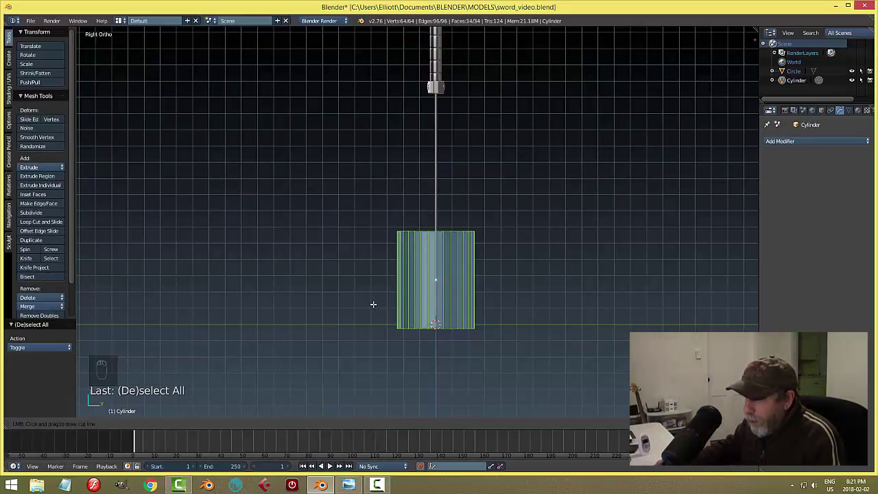
mouse_move(373, 304)
mouse_down()
mouse_move(451, 270)
mouse_move(506, 220)
mouse_up()
middle_drag(461, 267, 515, 278)
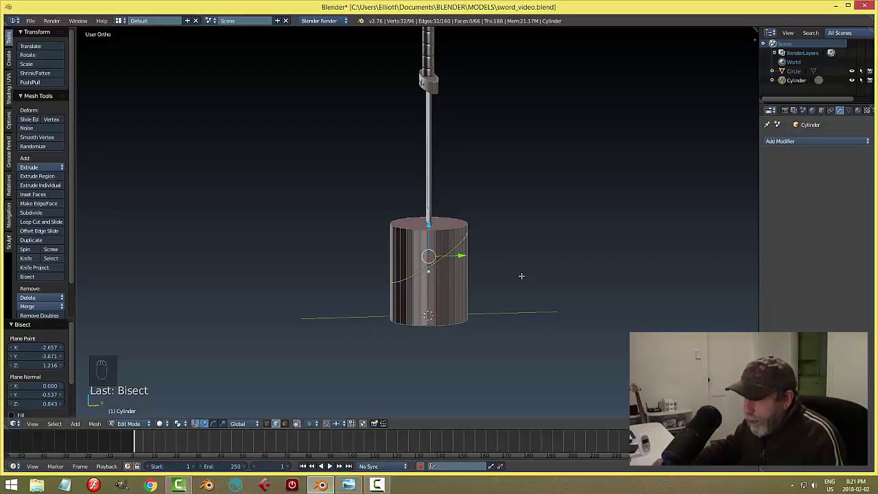
key(ctrl+z)
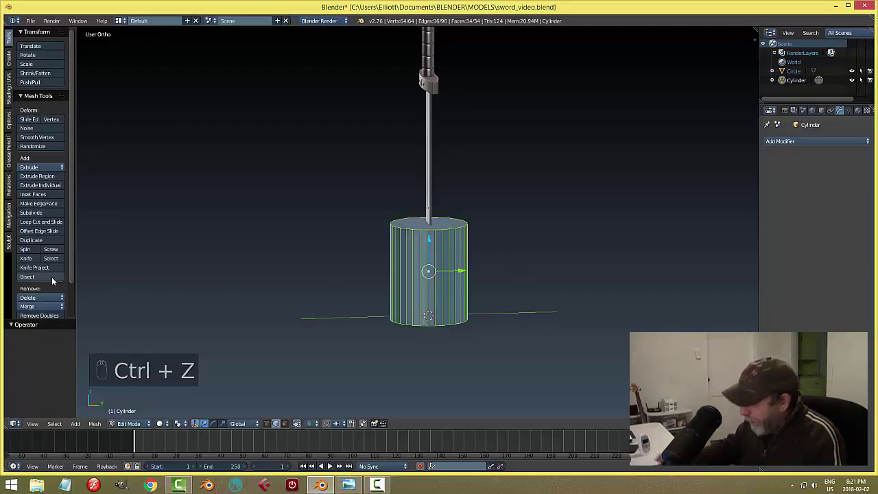
Bisect the cylinder in the right orthographic view with a shallow diagonal cut across its upper half, rising toward positive Y.
key(KP_3)
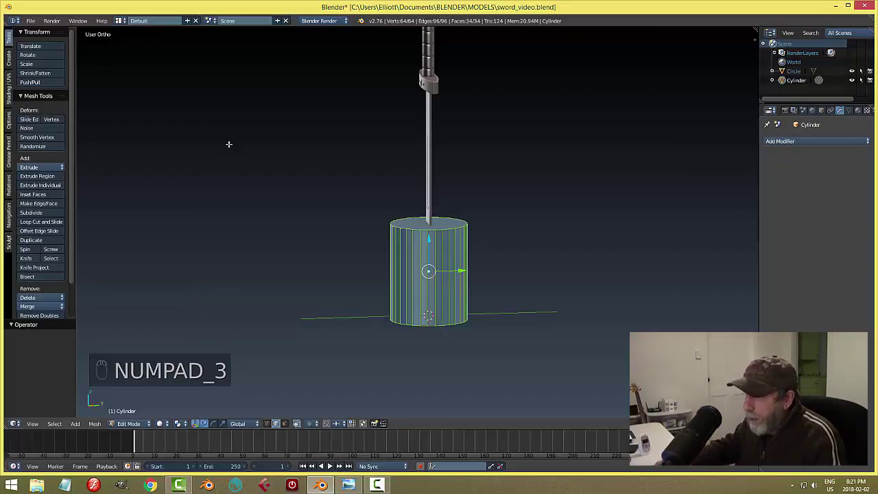
key(KP_3)
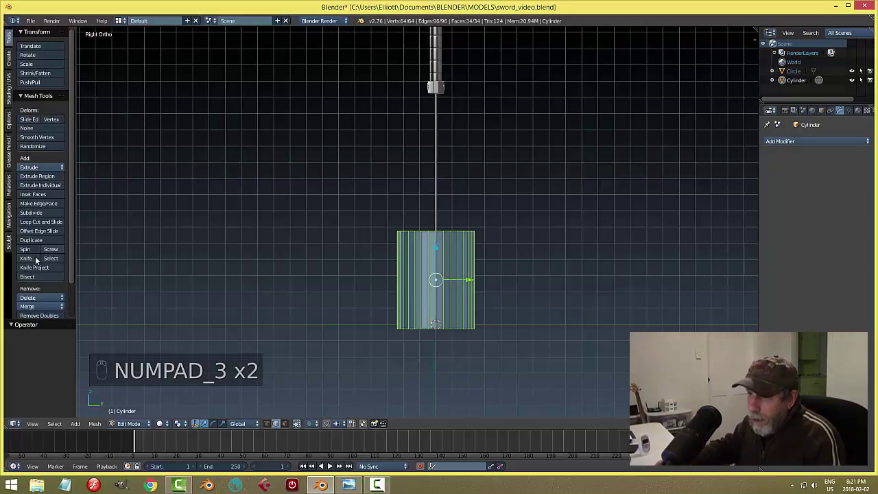
click(29, 276)
drag(381, 279, 503, 236)
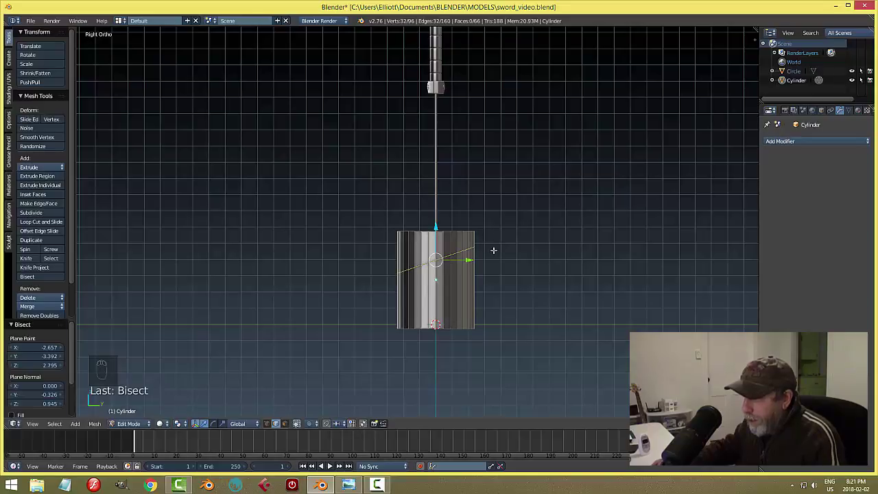
Delete the cylinder's top cap and the ring of side faces above the diagonal cut, using face selection.
key(a)
key(ctrl+Tab)
click(497, 263)
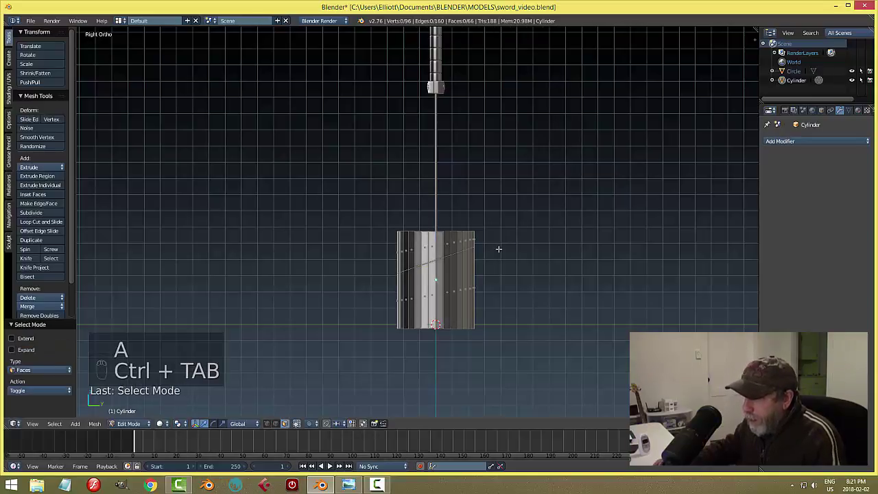
middle_drag(498, 263, 503, 274)
scroll(502, 274, up, 3)
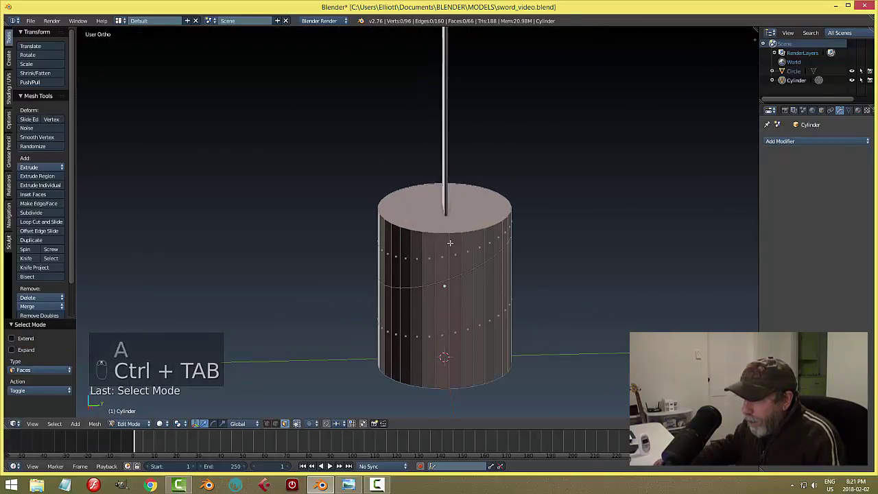
alt+click(451, 246)
shift+click(475, 203)
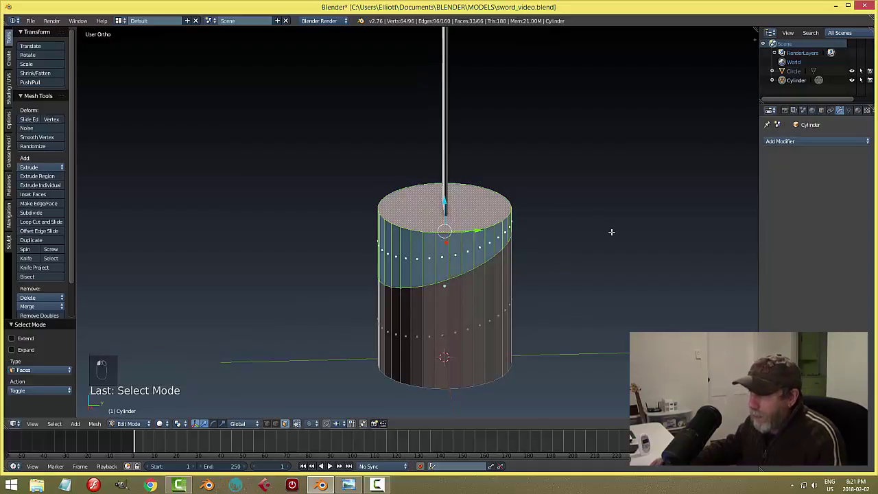
key(x)
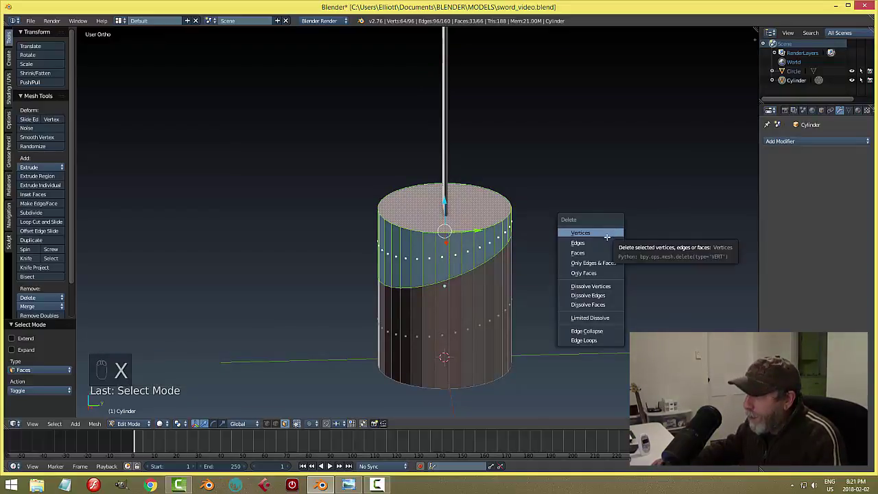
click(597, 251)
Select the open slanted rim's edge loop in edge mode and extrude it inward, scaled to a small ring around the blade.
key(ctrl+Tab)
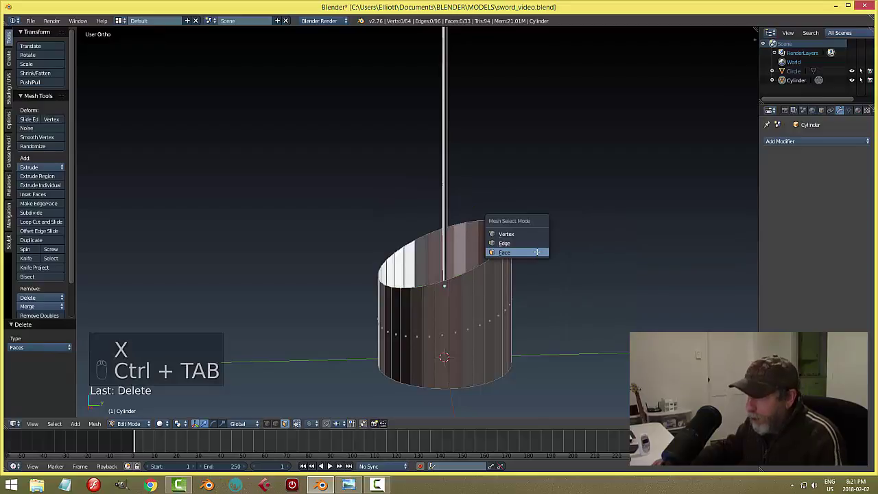
click(528, 246)
scroll(522, 276, up, 2)
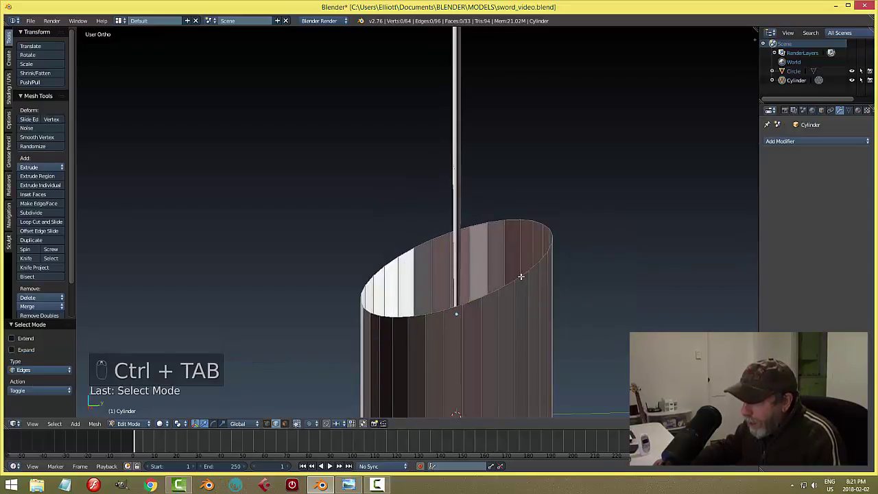
alt+click(521, 277)
middle_drag(586, 287, 608, 269)
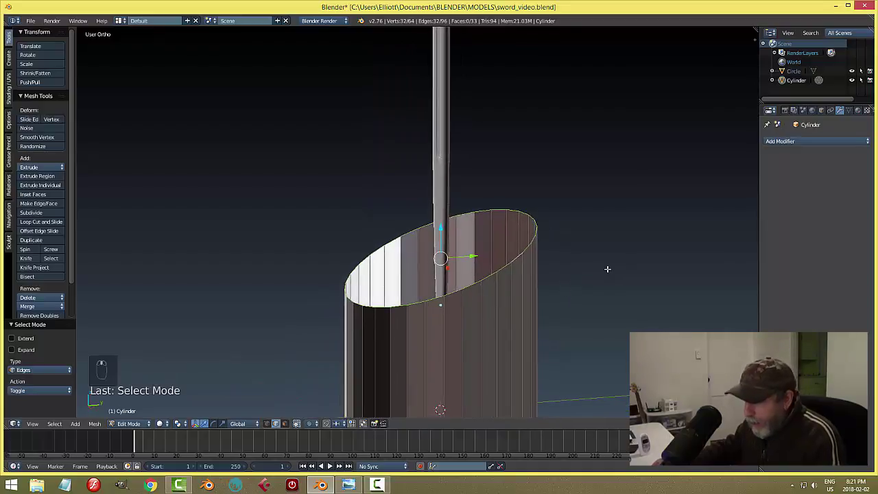
key(e)
key(s)
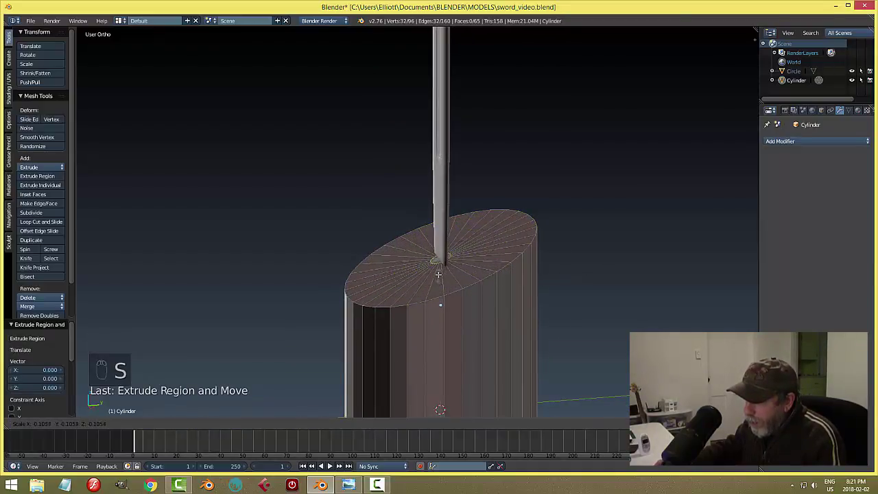
click(437, 273)
Extrude the small inner ring again, scale it down to its middle, and merge its vertices at center.
key(e)
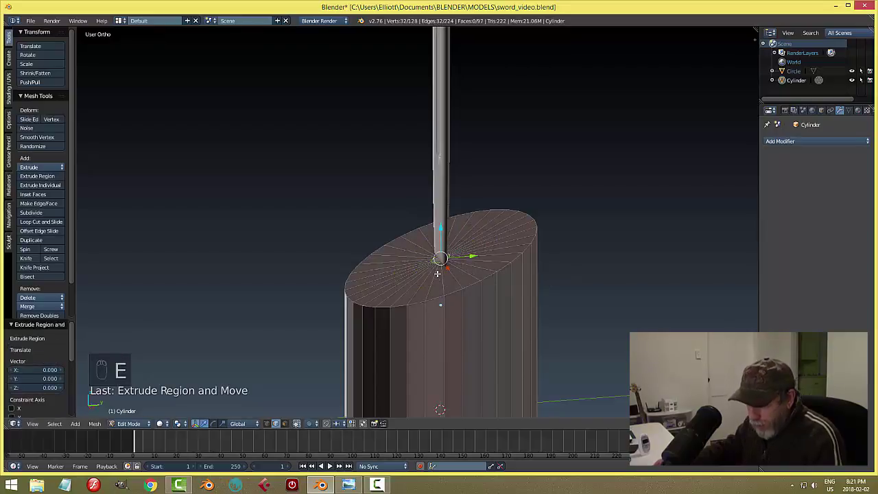
key(s)
click(437, 273)
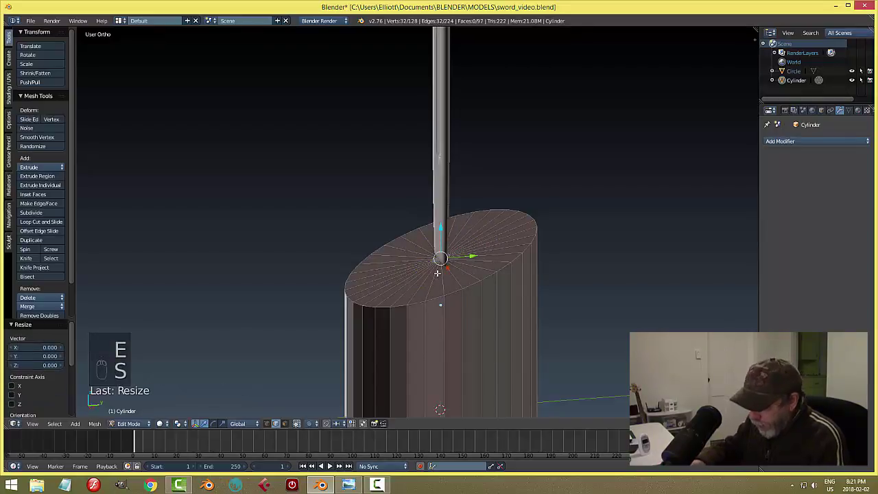
key(alt+m)
click(438, 274)
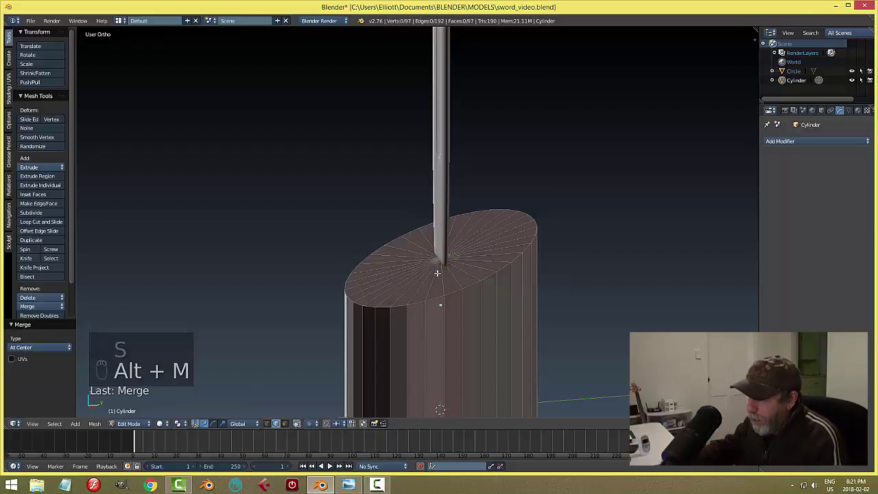
Add 6 concentric loop cuts across the slanted top face without sliding them.
mouse_move(487, 253)
middle_down()
mouse_move(501, 270)
mouse_move(493, 261)
middle_up()
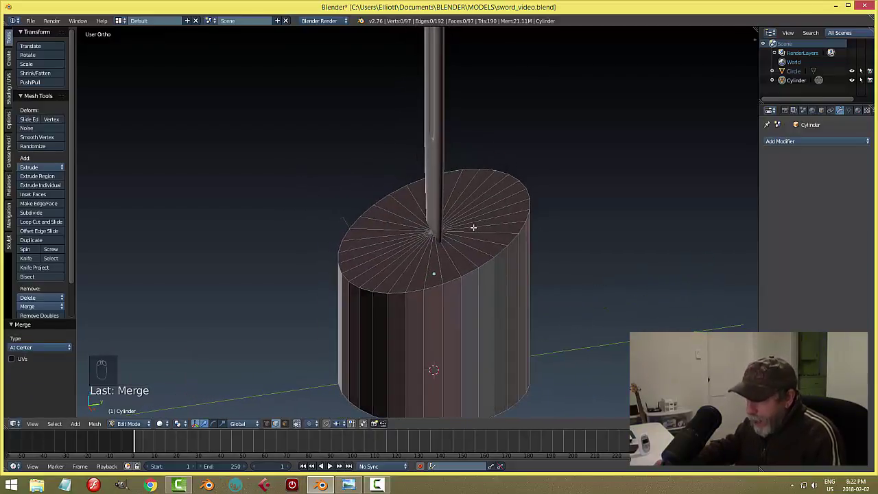
key(ctrl+r)
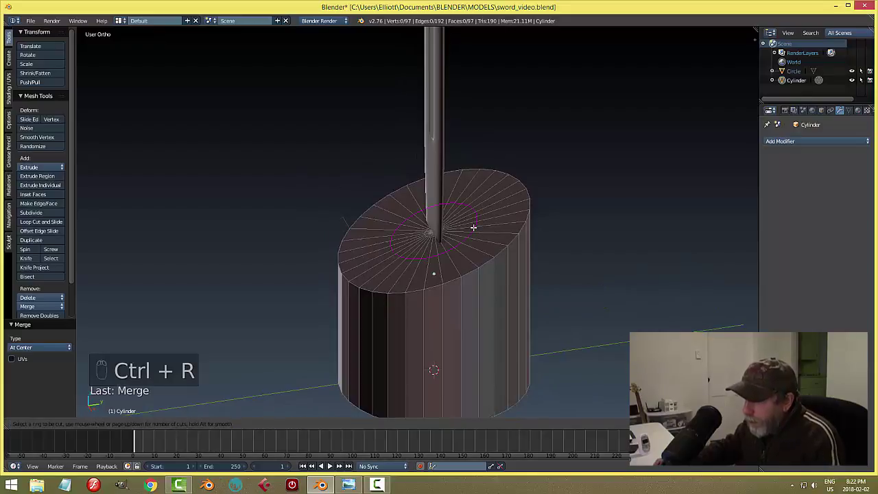
scroll(473, 227, up, 1)
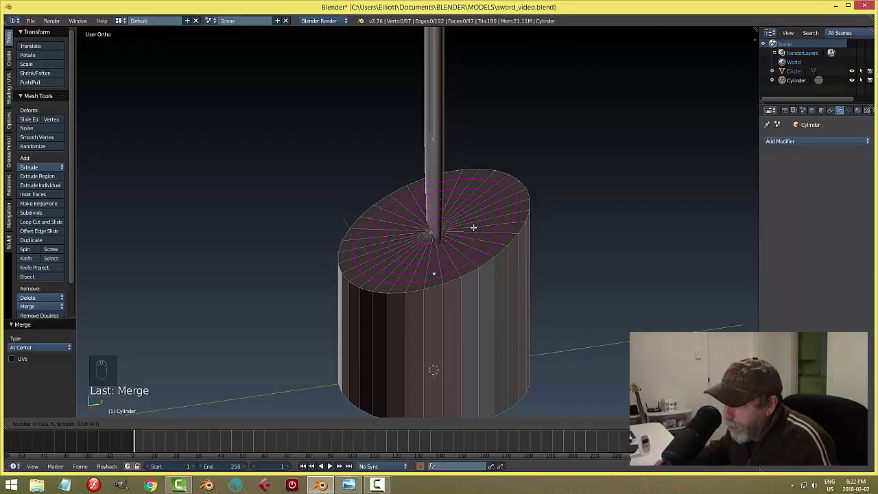
click(474, 227)
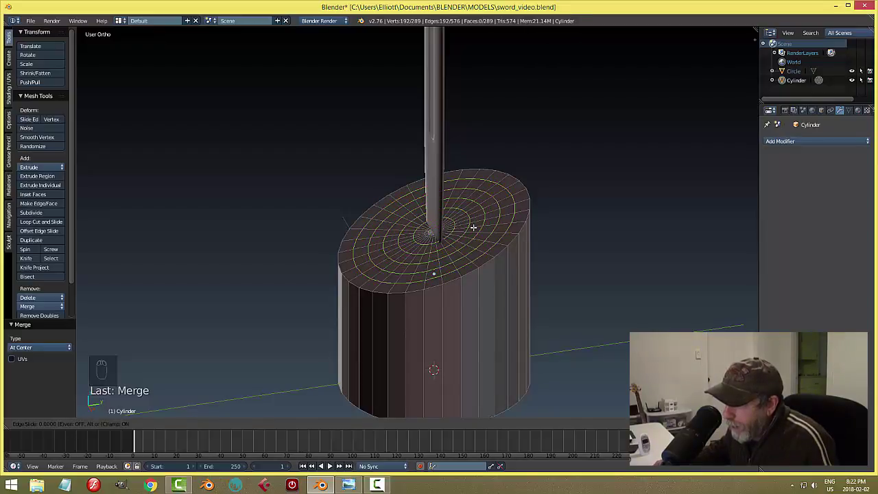
click(473, 227)
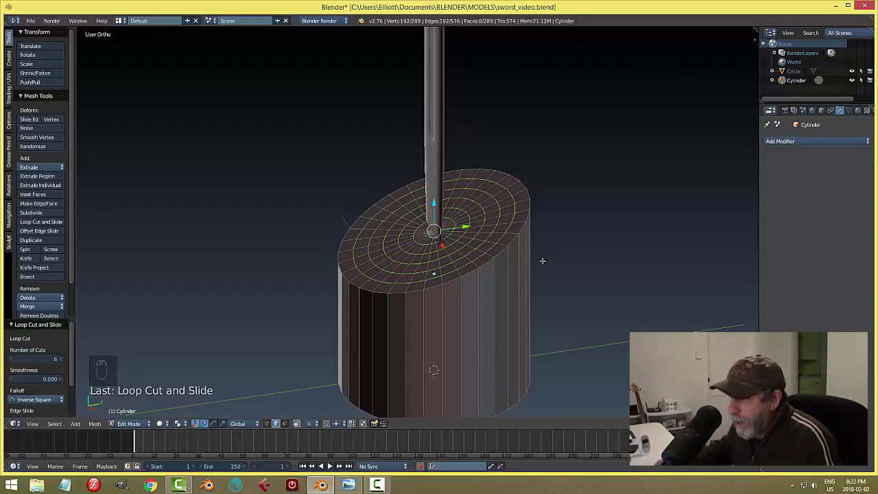
Bevel the concentric loops on the slanted top by about 0.016 with 2 segments.
middle_drag(542, 260, 492, 247)
scroll(488, 275, up, 2)
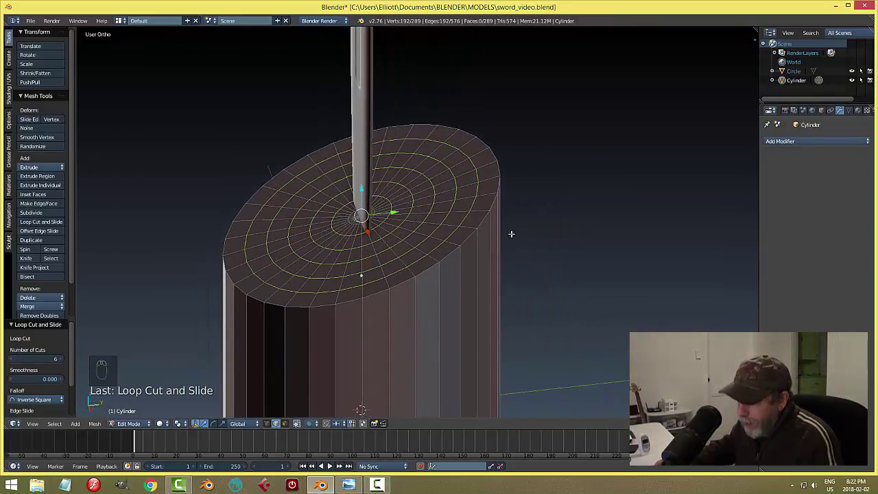
key(ctrl+b)
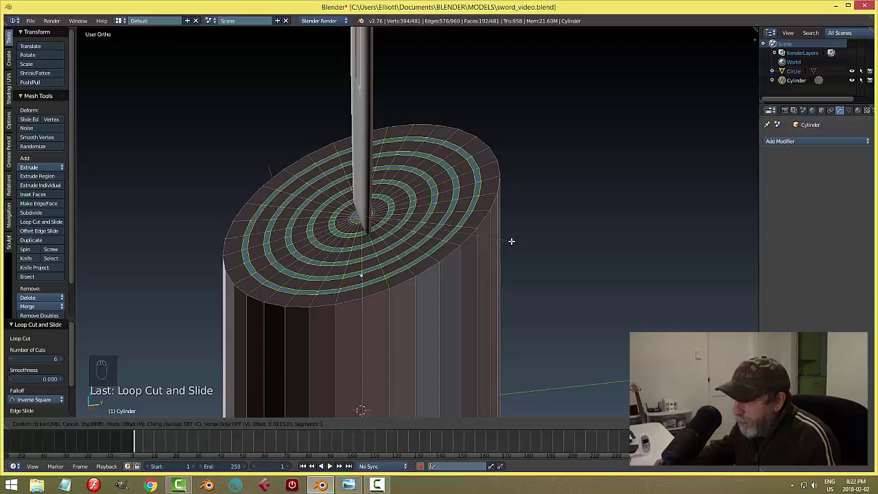
scroll(511, 241, up, 1)
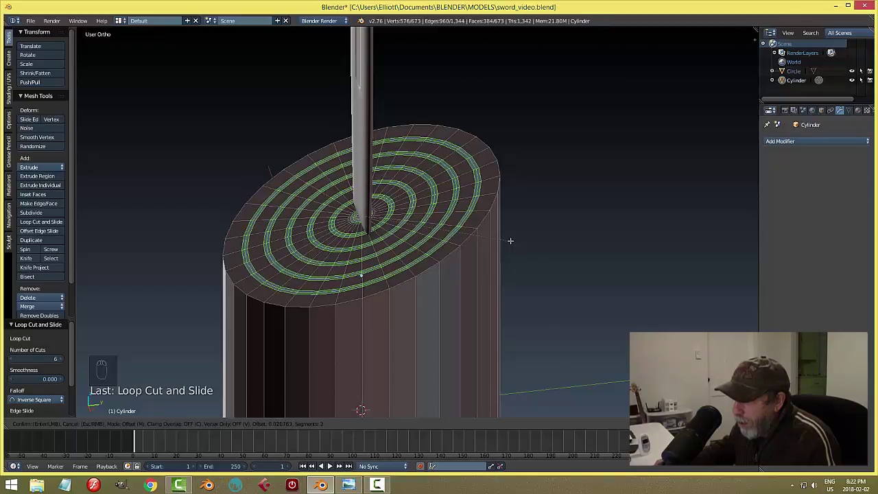
click(508, 240)
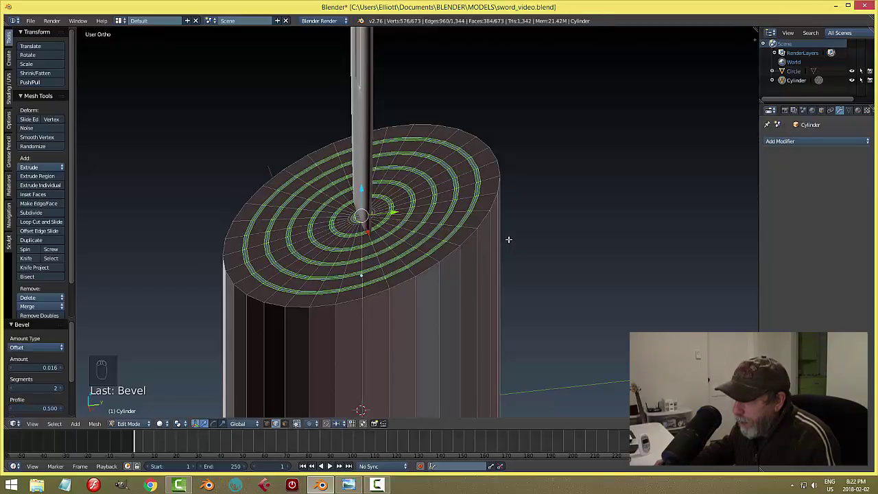
Select only the middle edge loop of each of the five outer beveled rings on the slanted top.
key(a)
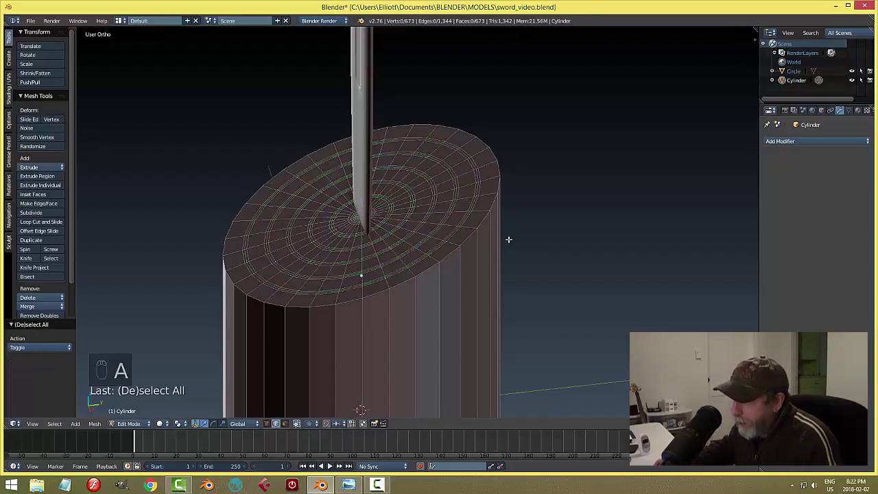
scroll(509, 239, up, 3)
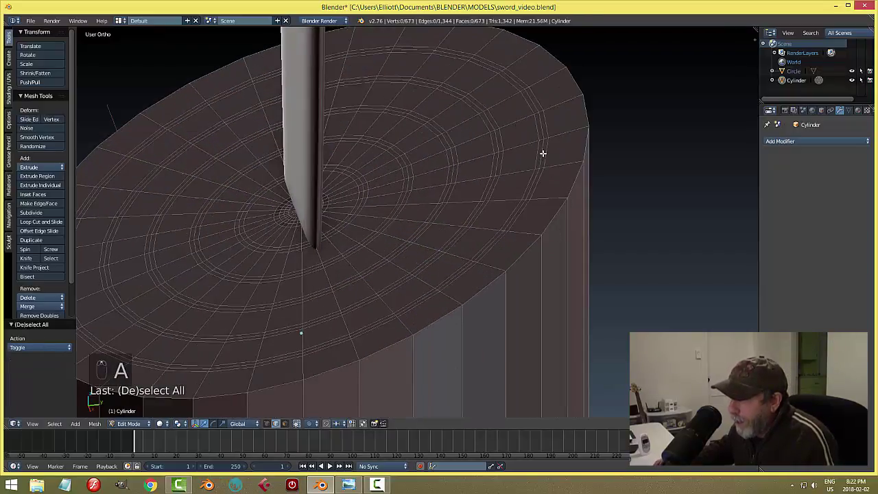
alt+right_click(543, 153)
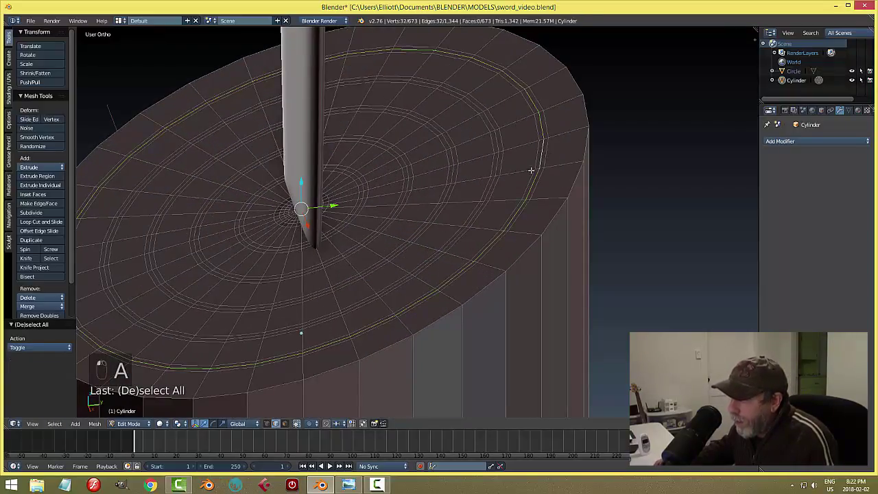
alt+shift+right_click(499, 144)
alt+shift+right_click(452, 155)
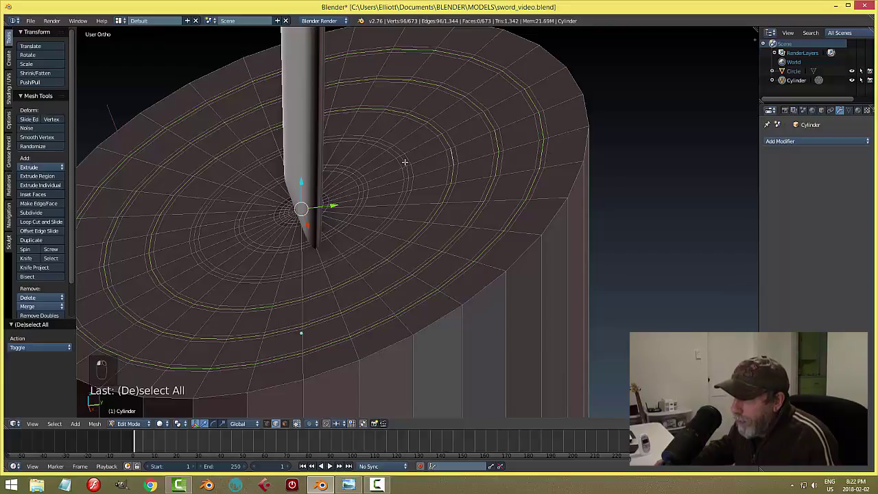
alt+shift+right_click(405, 161)
alt+shift+right_click(360, 182)
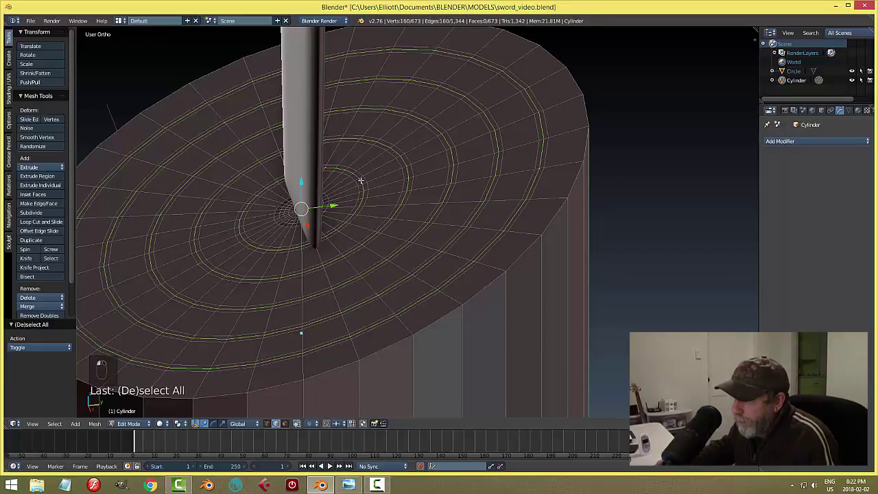
scroll(445, 224, down, 1)
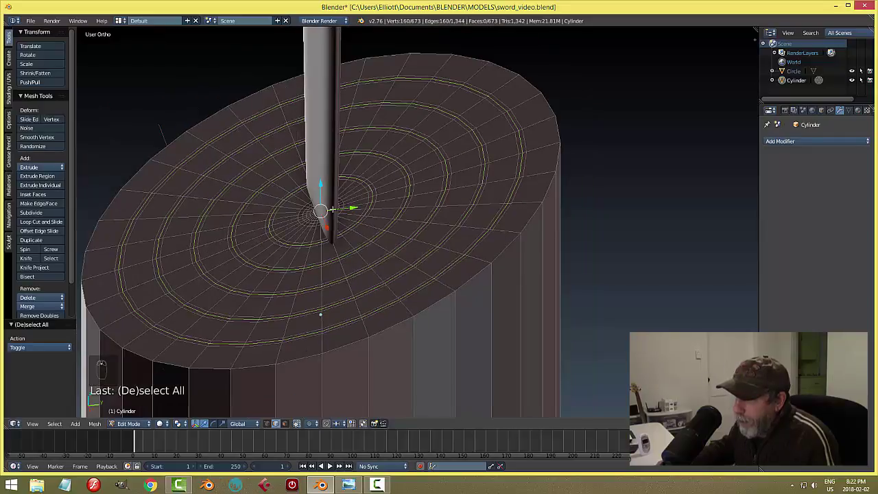
scroll(438, 254, down, 1)
middle_drag(484, 288, 456, 263)
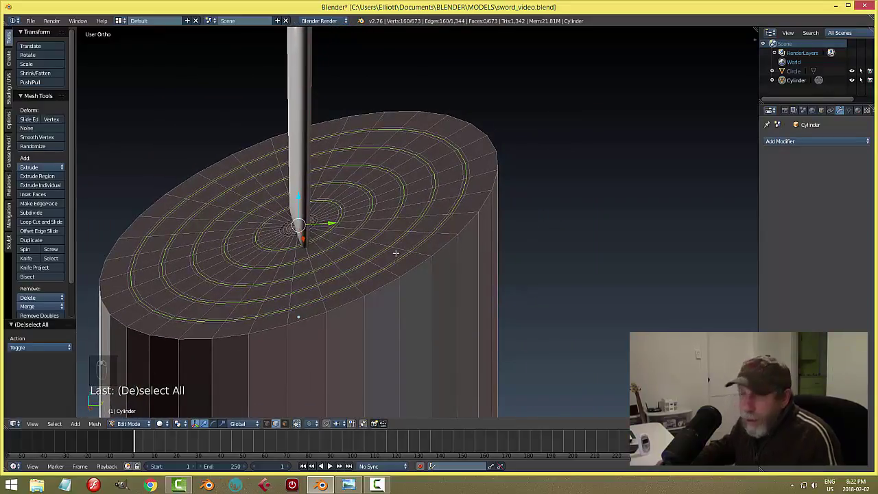
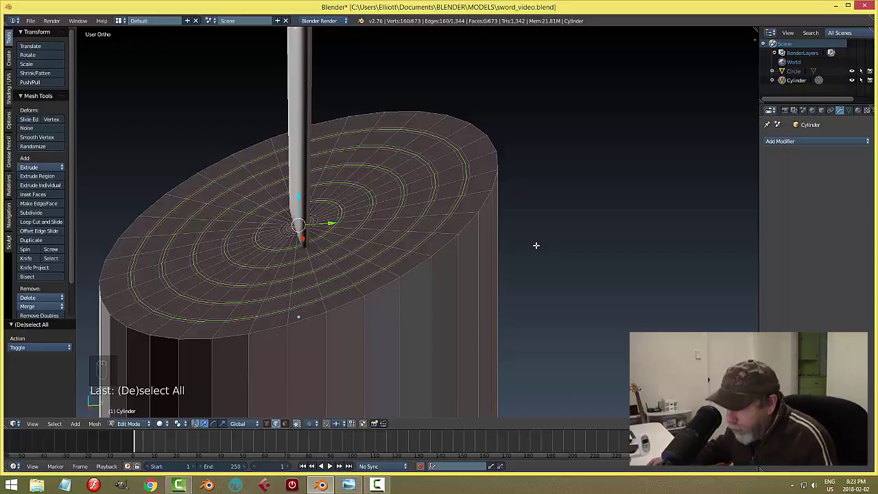
Shrink/Fatten the selected loops by about 0.003 to sink them as grooves, and return to Object Mode with everything deselected.
key(alt+s)
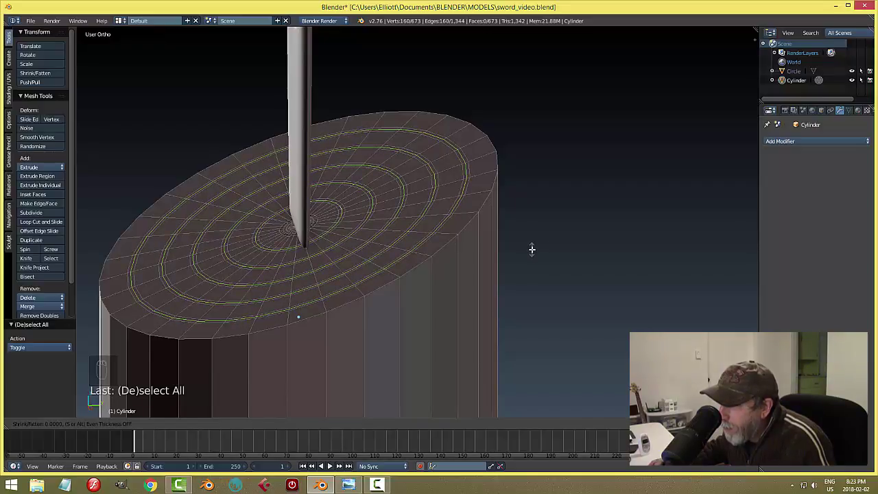
click(532, 248)
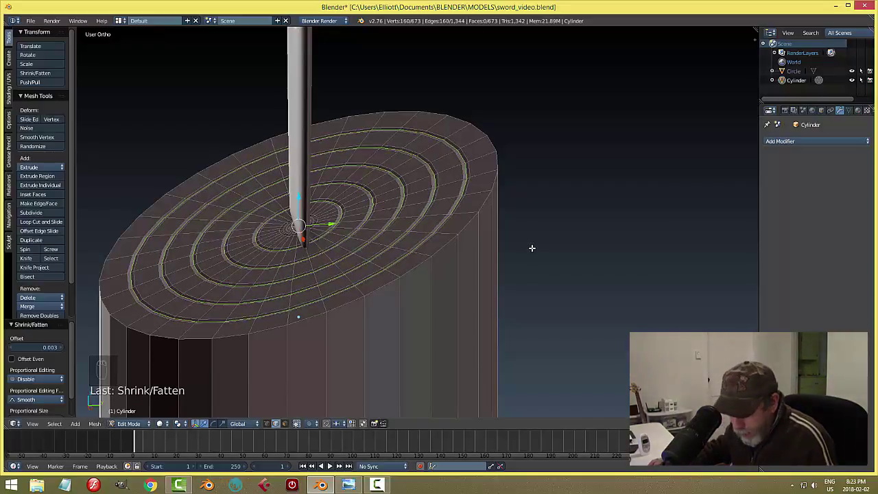
key(a)
key(Tab)
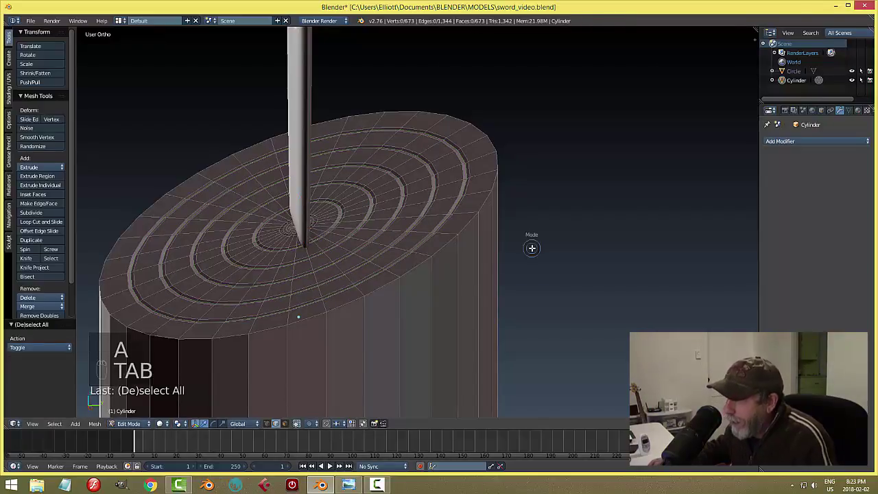
Add a Catmull-Clark Subdivision Surface modifier to the cylinder with 2 view subdivisions.
middle_drag(545, 220, 633, 196)
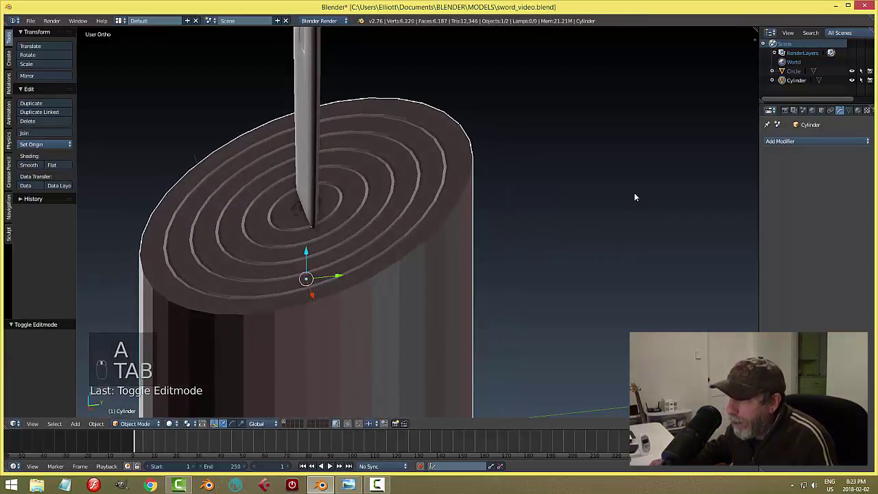
click(780, 140)
click(699, 293)
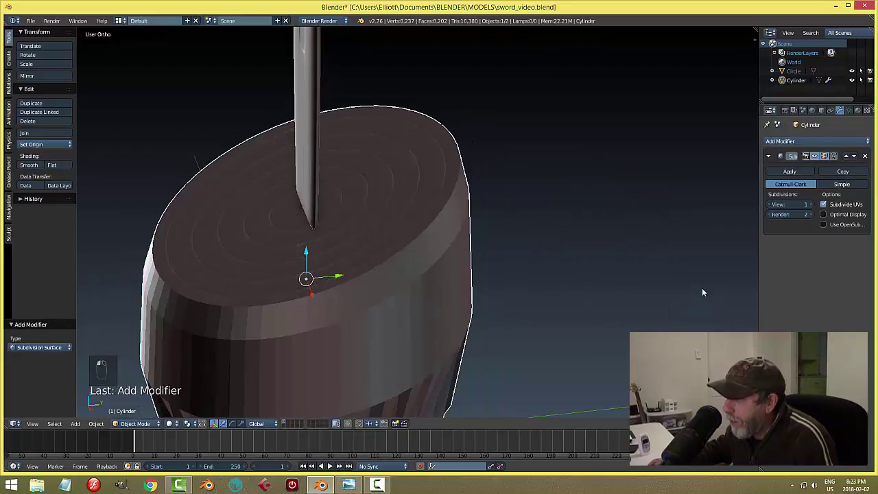
click(810, 204)
Add a supporting loop cut around the cylinder's side and move it down about 0.447 along Z, close to the bottom edge.
middle_drag(483, 292, 465, 277)
key(Tab)
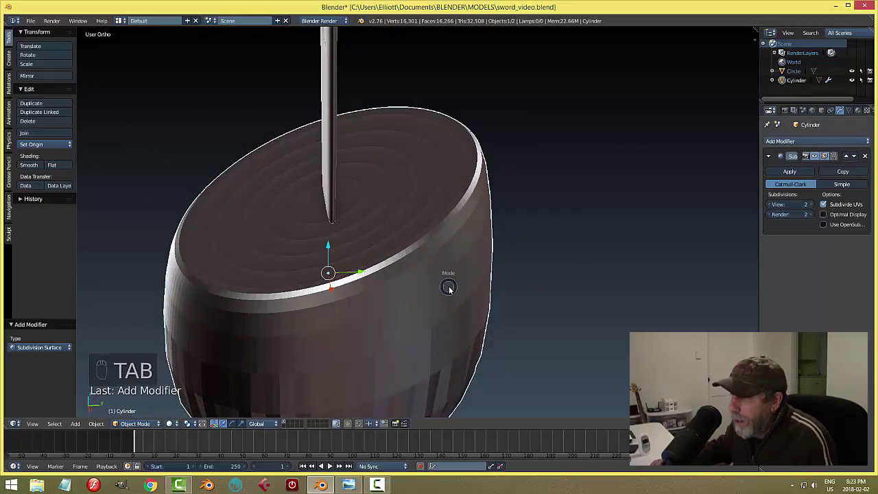
key(ctrl+r)
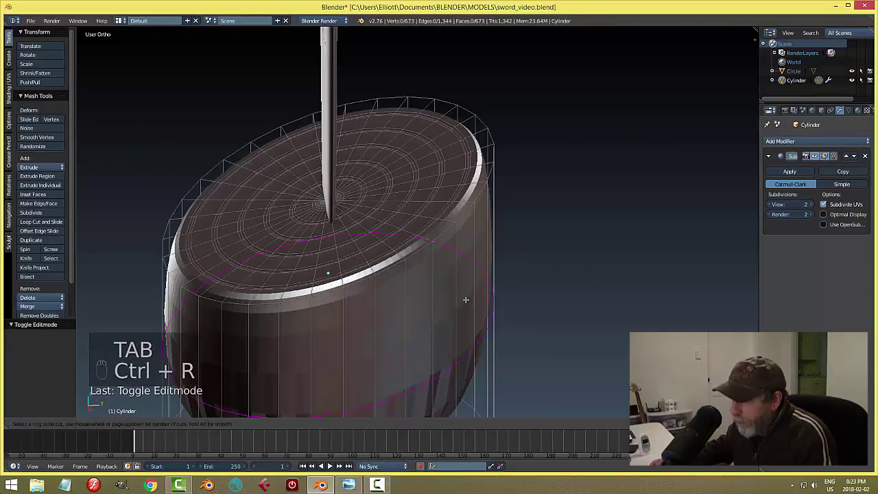
click(466, 300)
click(488, 390)
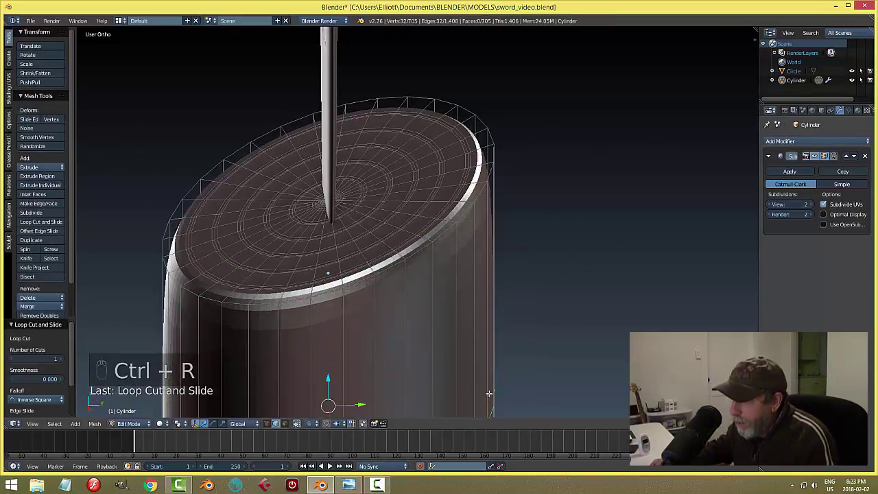
middle_drag(558, 351, 563, 226)
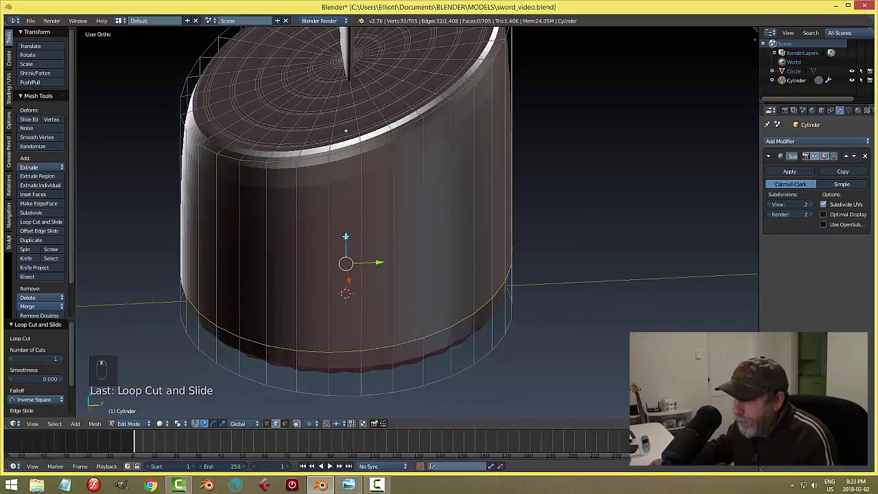
drag(346, 237, 346, 262)
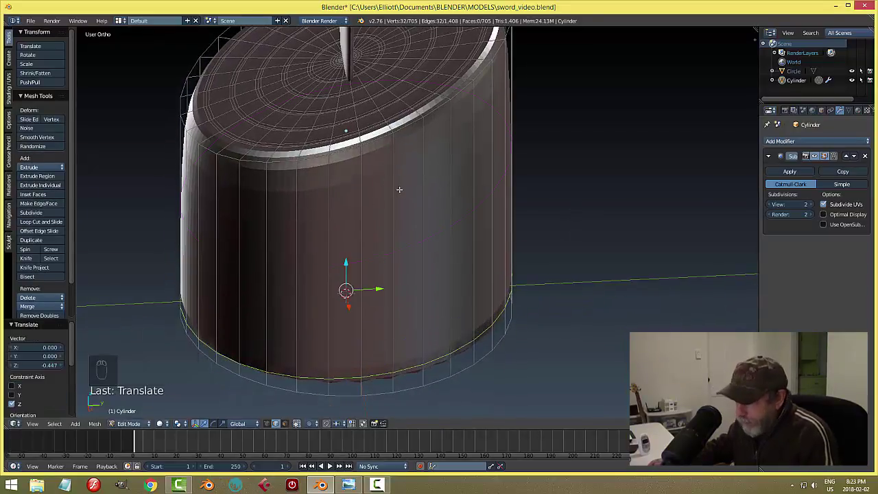
Add a supporting loop cut around the cylinder's side and slide it up close to the slanted top edge.
key(ctrl+r)
click(407, 72)
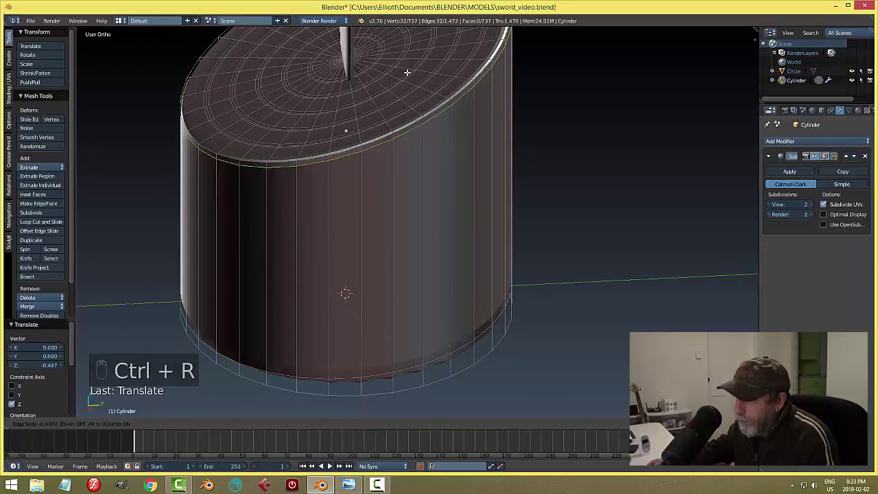
click(407, 72)
key(a)
Select the middle edge loop of each of the five ring grooves on the slanted top.
middle_drag(526, 75, 500, 215)
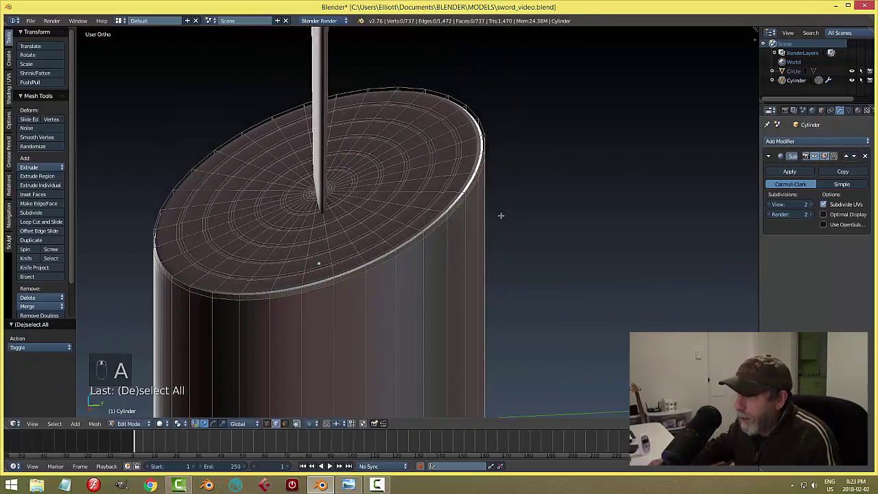
scroll(505, 205, up, 2)
middle_drag(514, 174, 480, 283)
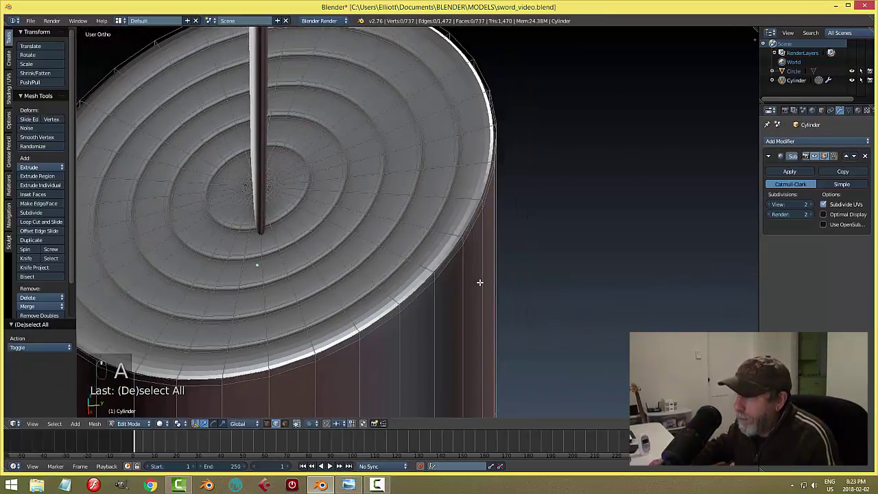
scroll(501, 170, up, 3)
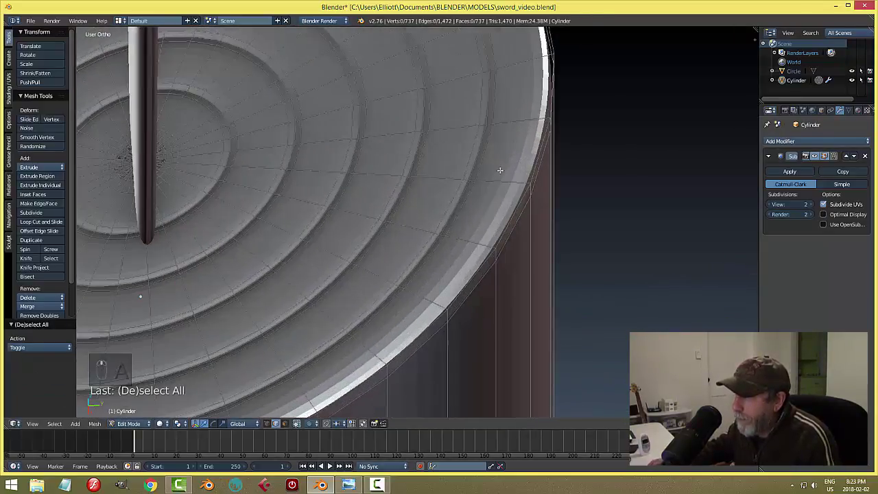
alt+right_click(486, 135)
alt+shift+right_click(424, 125)
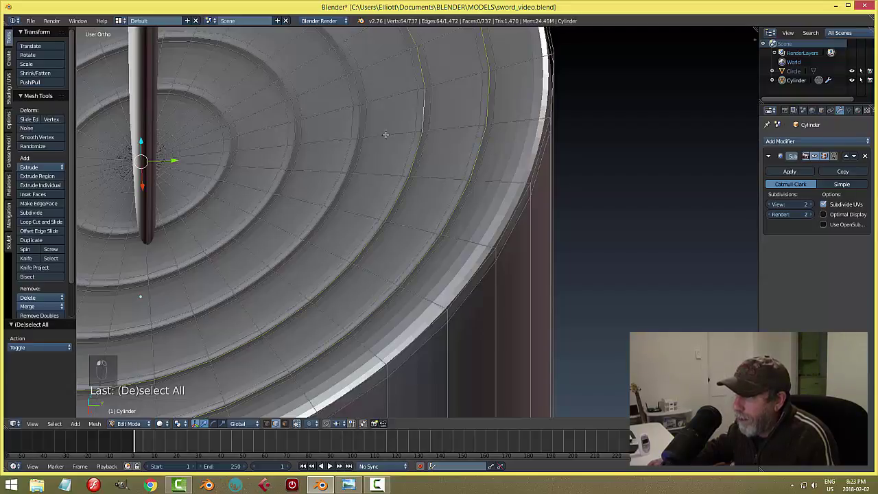
alt+shift+right_click(362, 122)
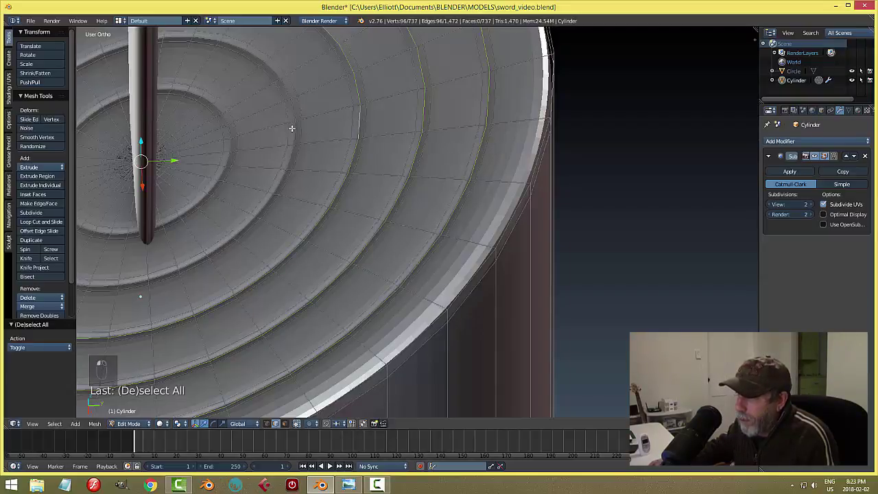
alt+shift+right_click(296, 128)
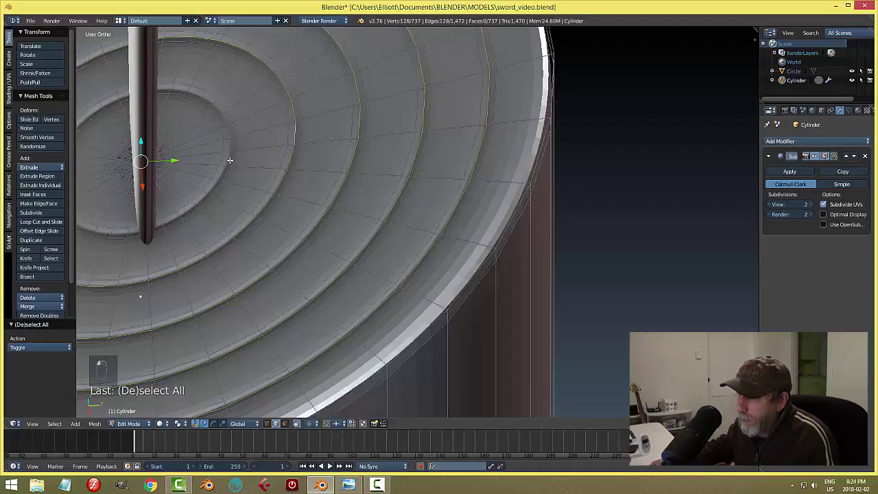
middle_drag(237, 183, 267, 184)
alt+shift+right_click(127, 232)
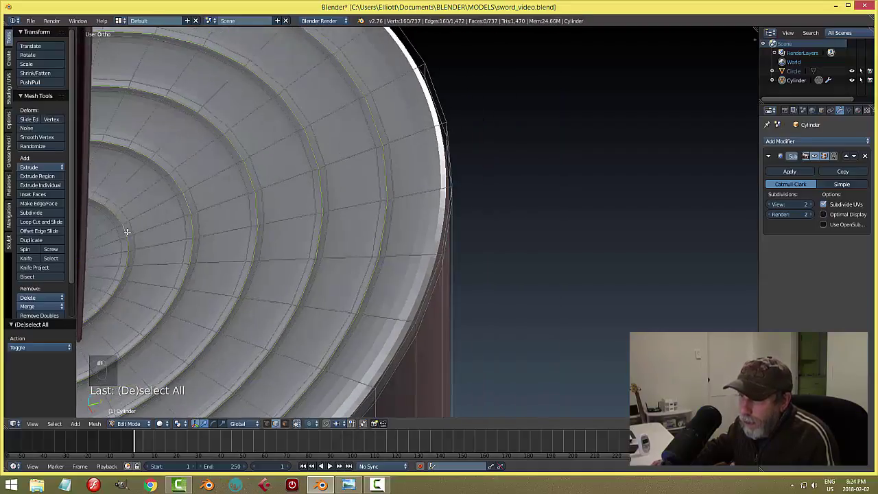
scroll(371, 269, down, 4)
middle_drag(374, 287, 396, 280)
middle_drag(483, 292, 475, 288)
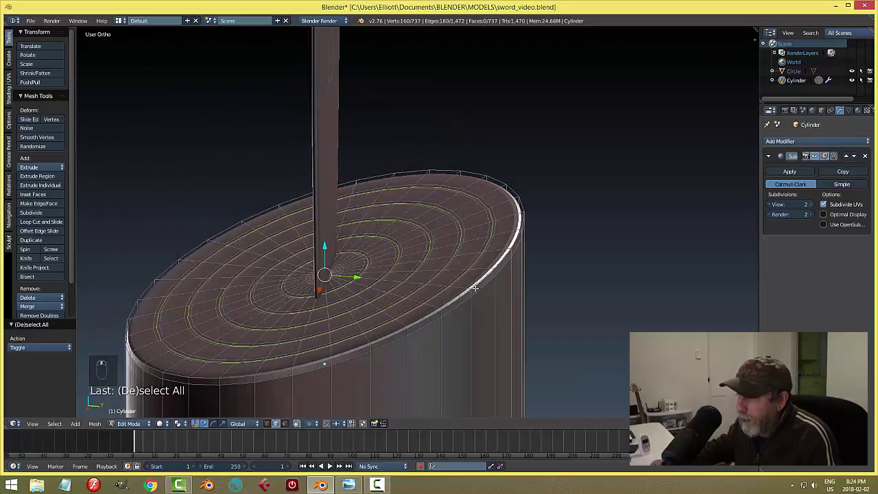
Shrink/Fatten the selected groove loops by about 0.012 to deepen them, and return to Object Mode with the mesh deselected.
key(alt+s)
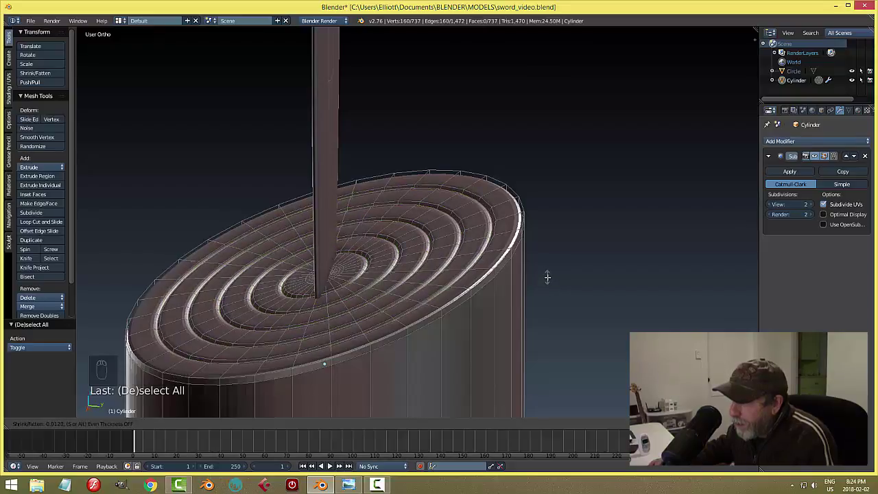
click(549, 277)
key(a)
key(Tab)
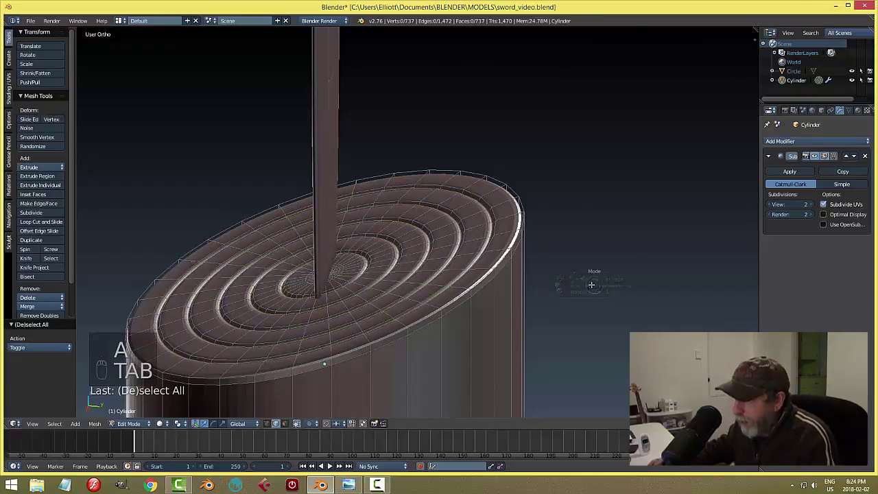
click(535, 258)
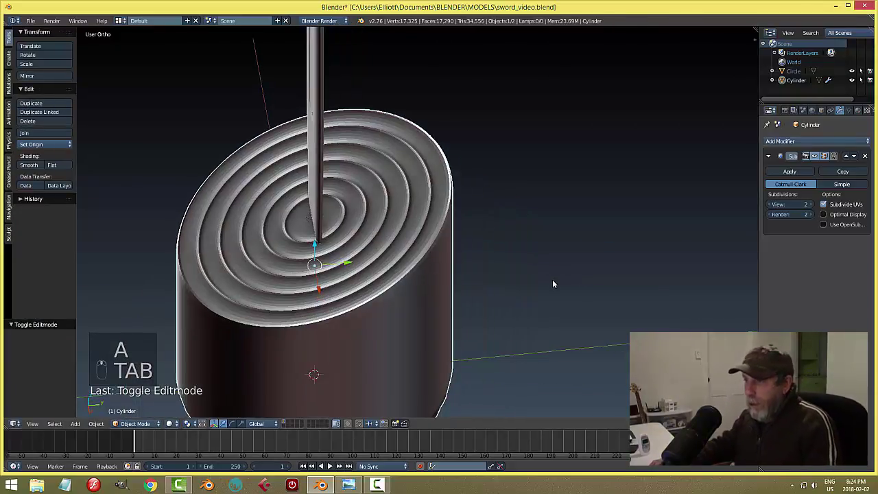
Apply smooth shading to the stump cylinder.
middle_drag(552, 279, 563, 278)
click(27, 164)
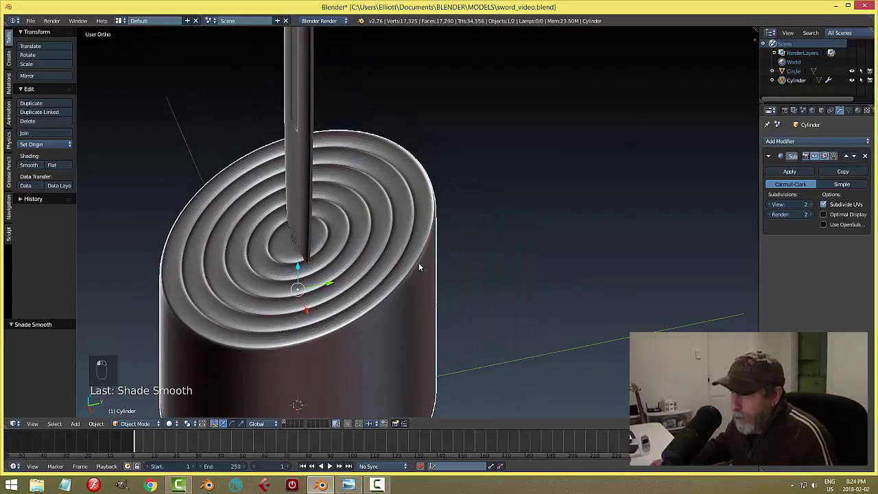
scroll(419, 263, down, 3)
middle_drag(398, 269, 507, 244)
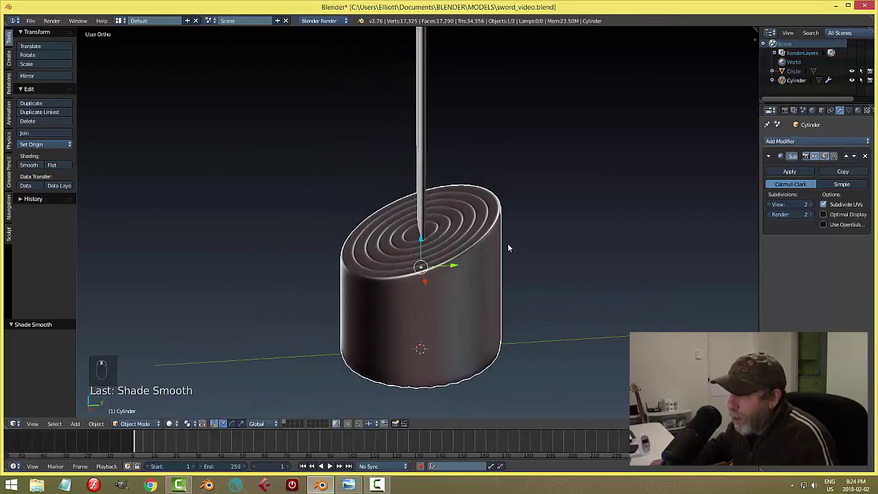
scroll(488, 271, up, 3)
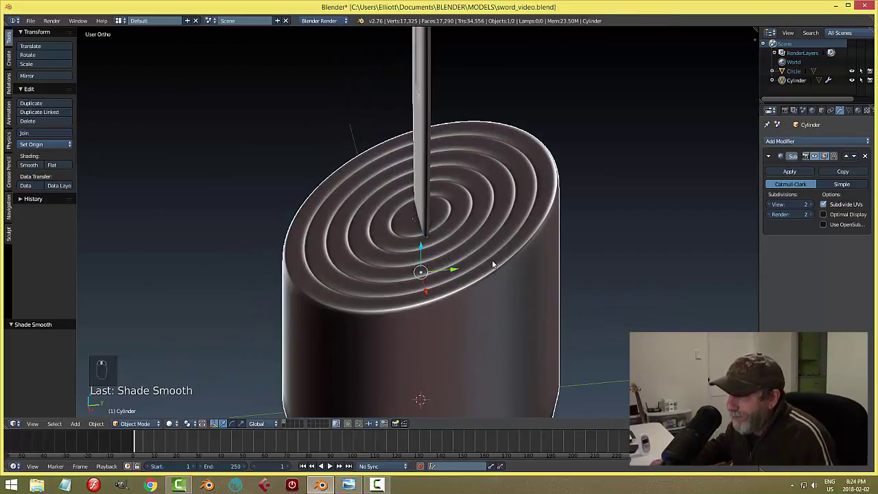
Set a mean crease of 0.58 on six groove edge loops, from the innermost groove's outer edge to the fourth groove's inner edge.
key(Tab)
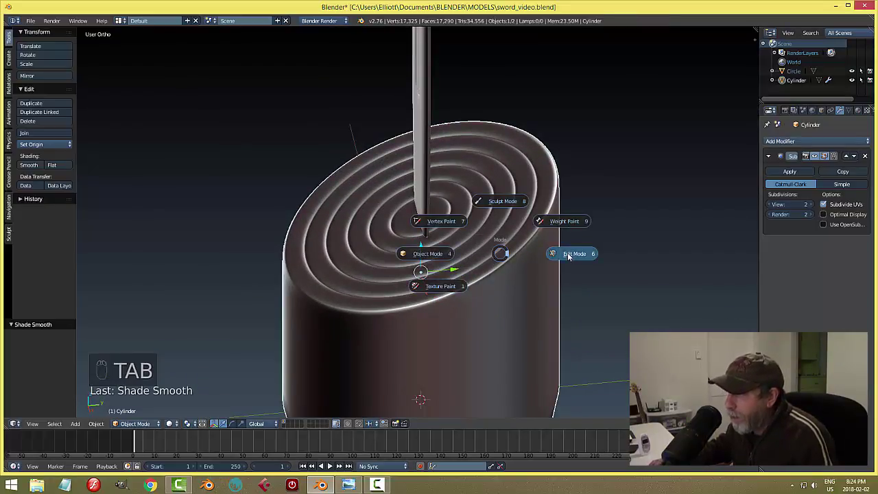
scroll(509, 251, up, 3)
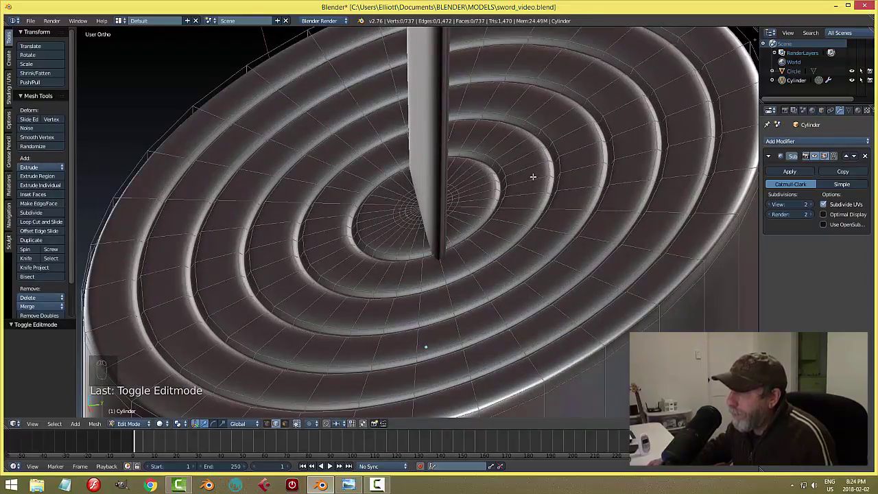
alt+right_click(502, 165)
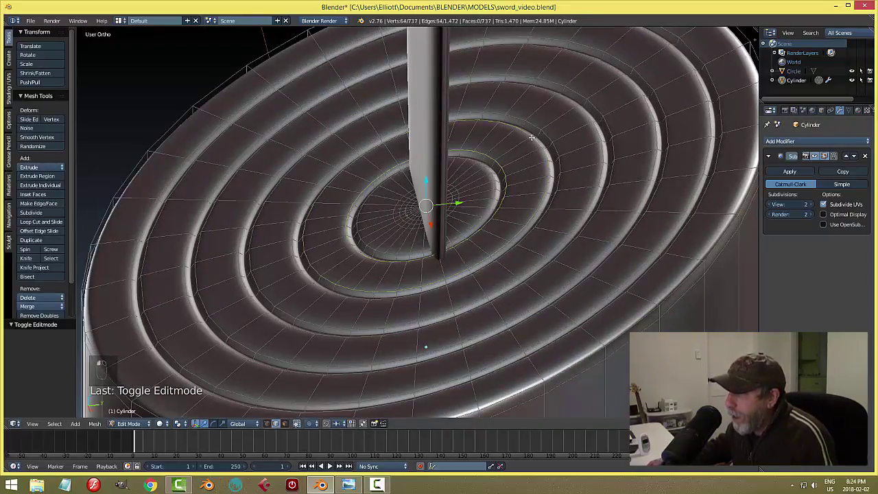
alt+shift+right_click(539, 129)
alt+shift+right_click(560, 98)
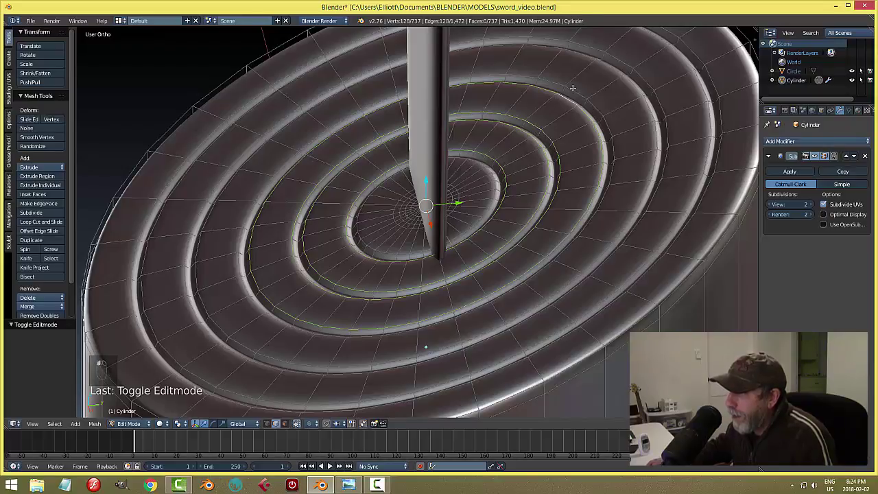
alt+shift+right_click(574, 87)
alt+shift+right_click(603, 67)
scroll(660, 174, down, 3)
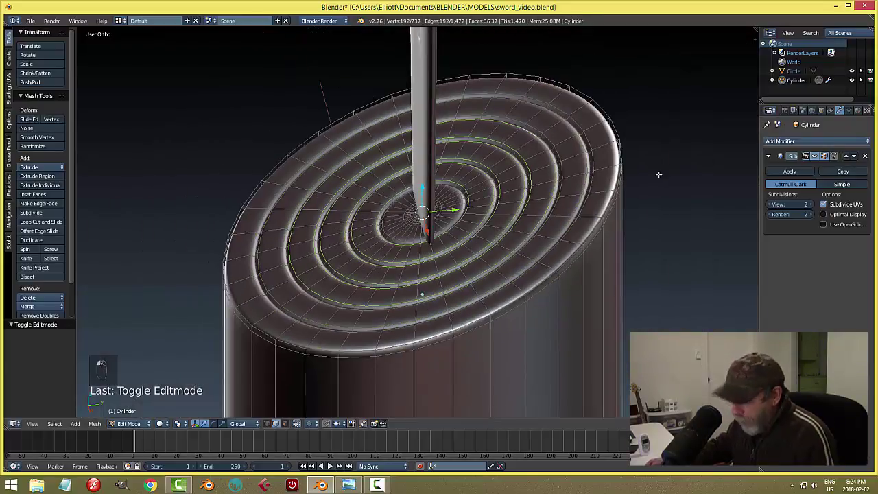
key(n)
drag(712, 136, 751, 135)
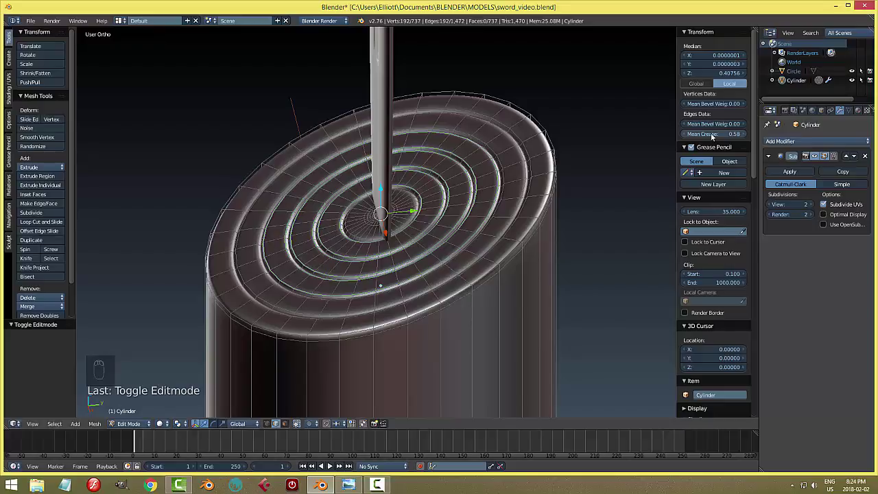
key(Tab)
scroll(619, 172, down, 1)
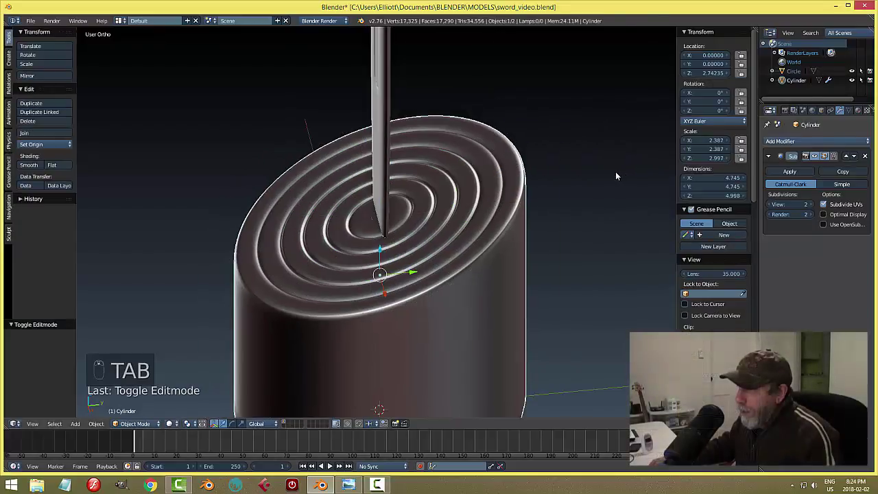
mouse_move(582, 183)
middle_down()
mouse_move(599, 194)
mouse_move(582, 188)
middle_up()
Add the three remaining outer groove edge loops to the selection, raise the mean crease, and return to Object Mode with the mesh deselected.
key(Tab)
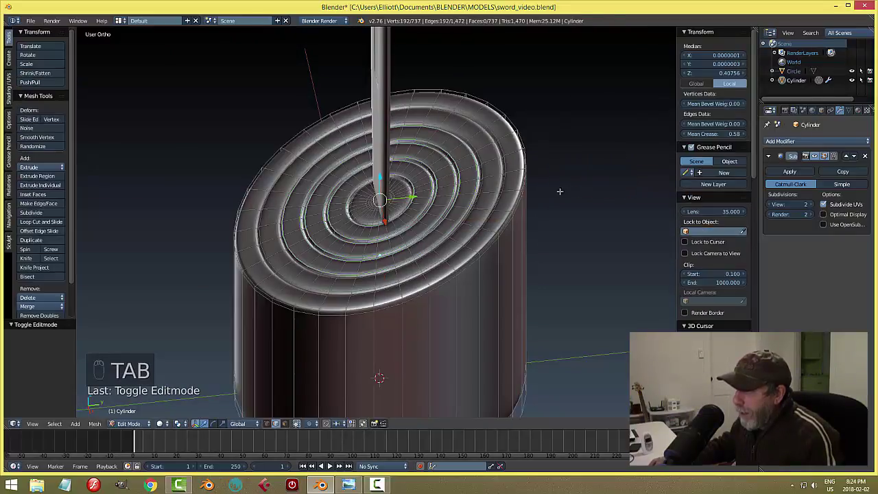
scroll(542, 185, up, 3)
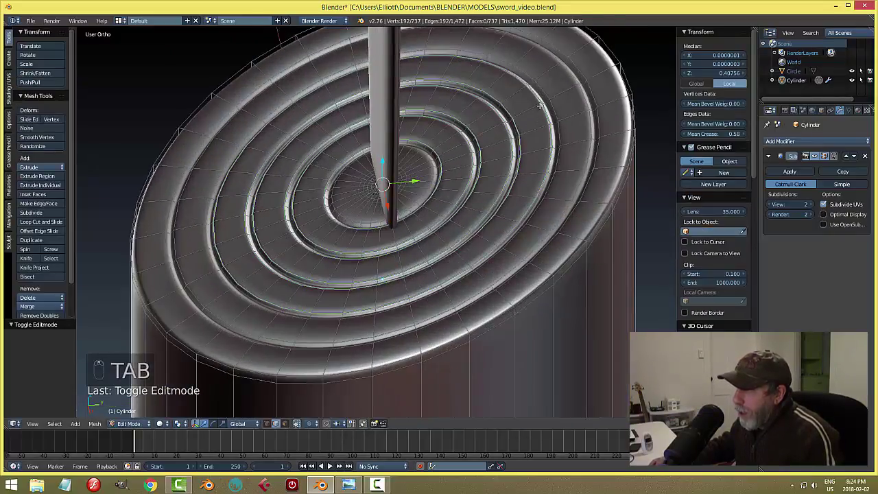
alt+shift+right_click(556, 73)
alt+shift+right_click(564, 65)
alt+shift+right_click(576, 61)
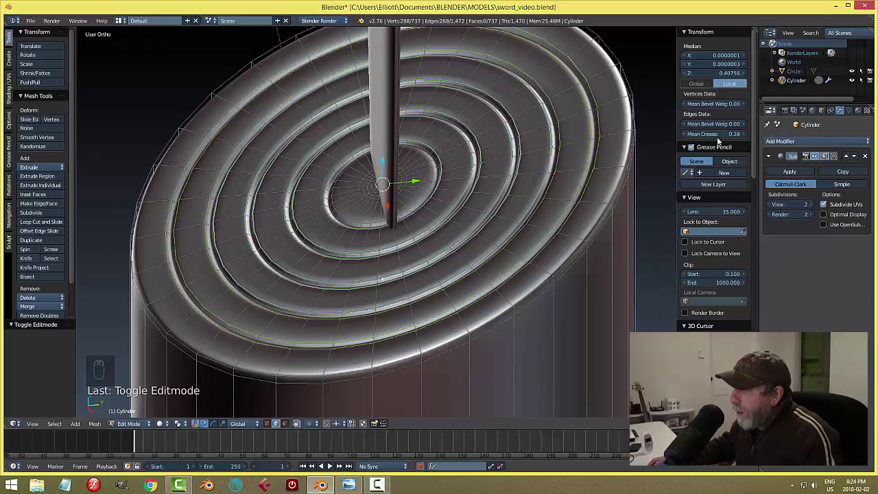
drag(717, 139, 749, 139)
key(a)
key(Tab)
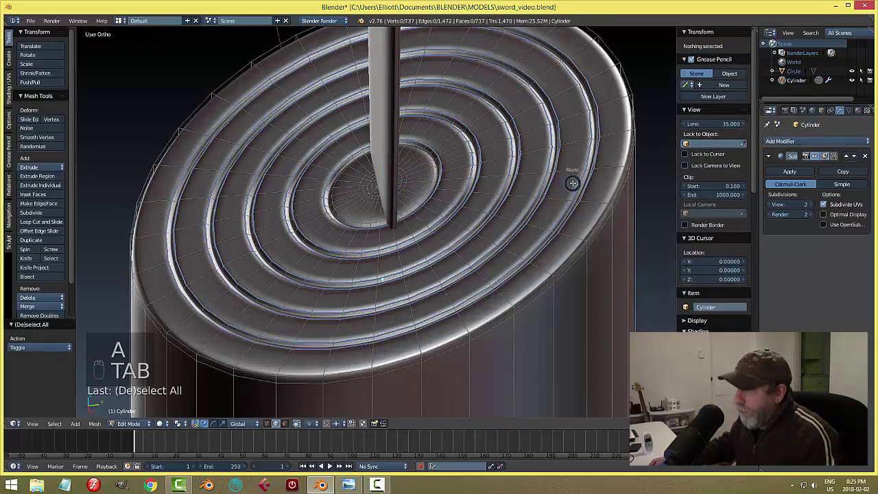
scroll(531, 204, down, 4)
mouse_move(531, 204)
middle_down()
mouse_move(509, 186)
mouse_move(504, 202)
mouse_move(427, 208)
mouse_move(458, 231)
middle_up()
scroll(459, 232, up, 2)
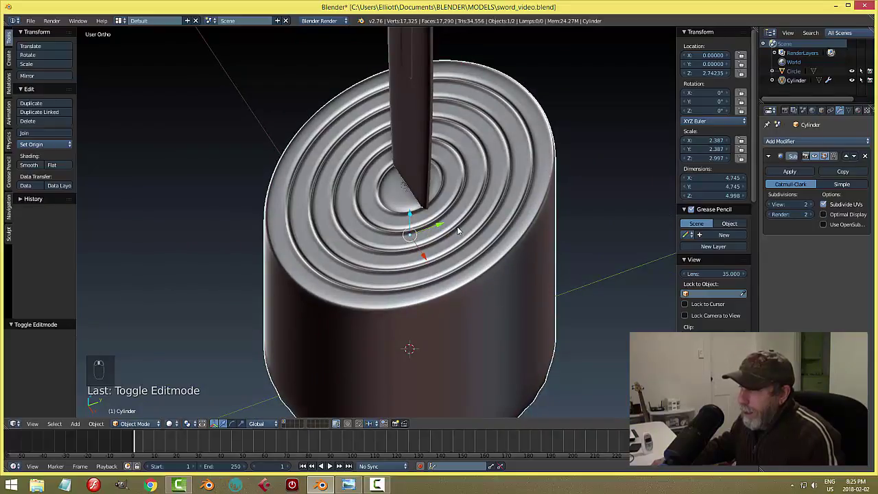
Set the mean crease of the innermost groove's inner edge loop to 0.56, and return to Object Mode with everything deselected.
key(Tab)
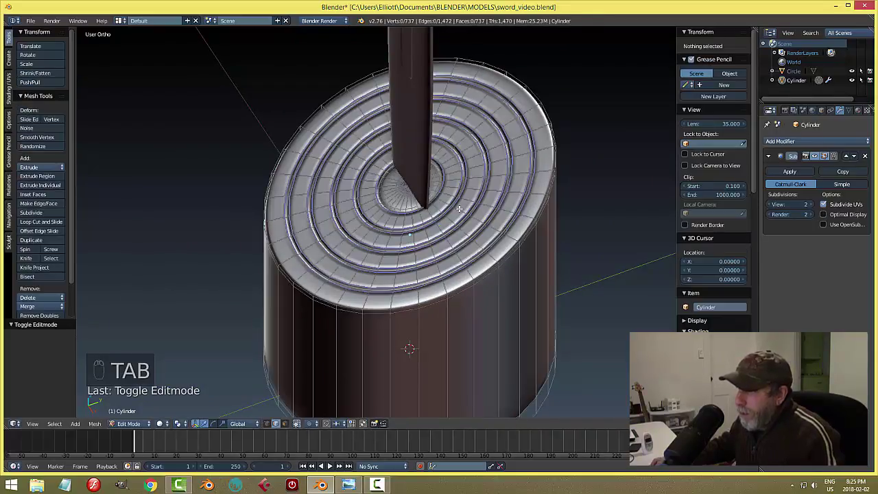
scroll(445, 205, up, 4)
alt+right_click(408, 189)
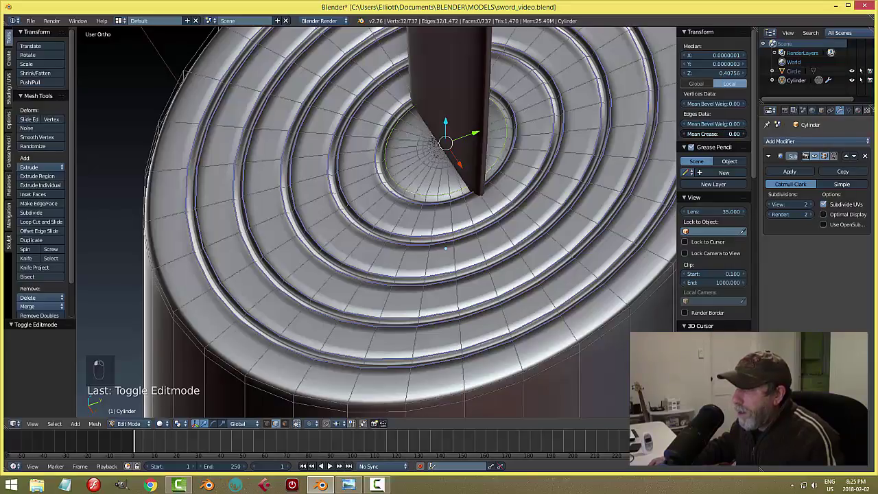
drag(713, 134, 735, 133)
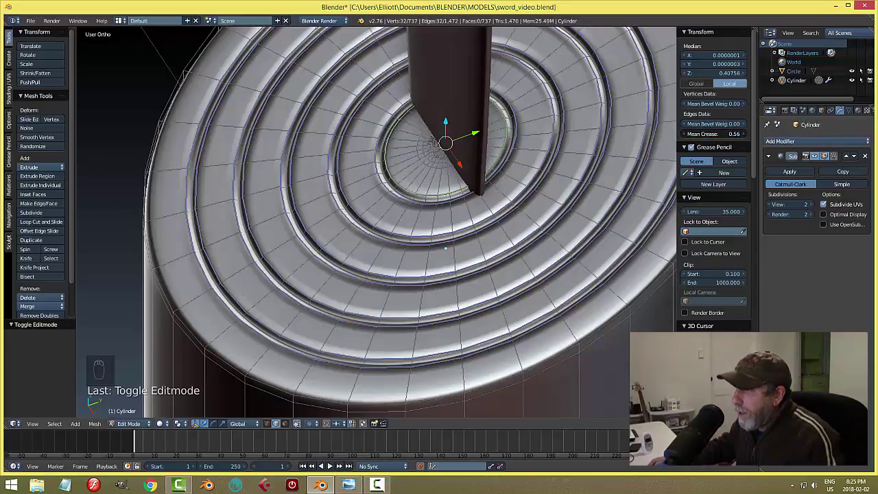
key(a)
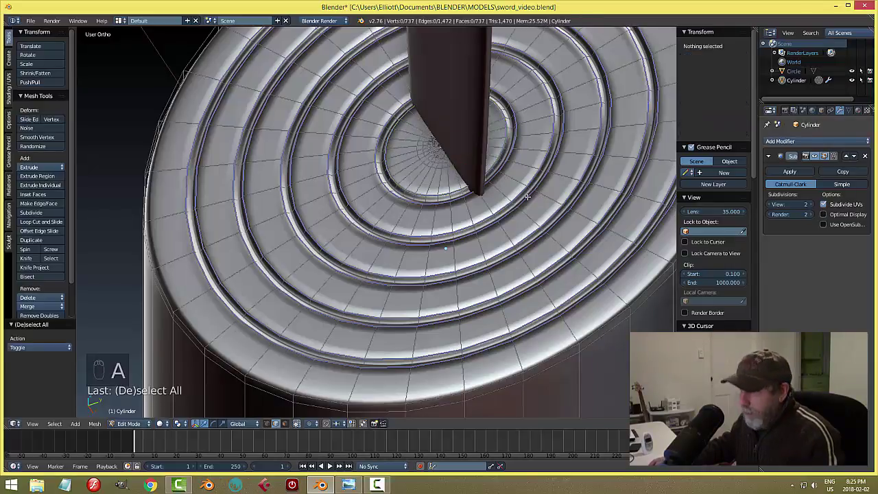
key(Tab)
key(n)
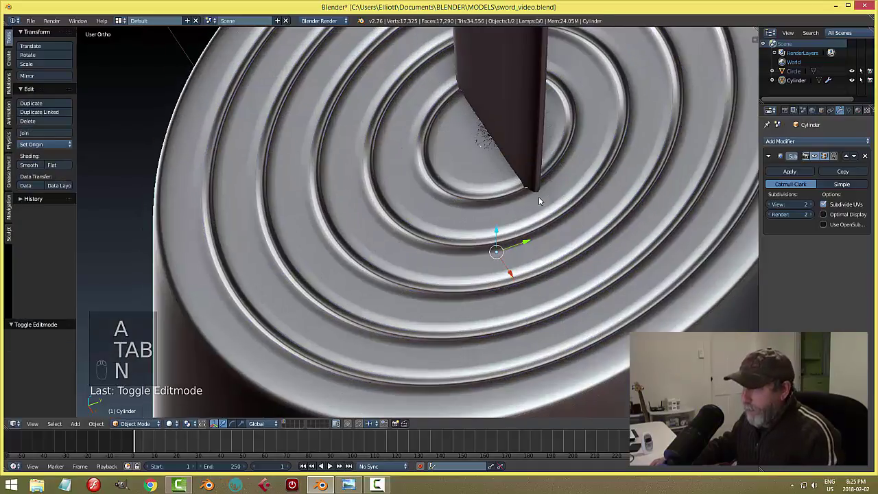
scroll(539, 196, down, 5)
key(a)
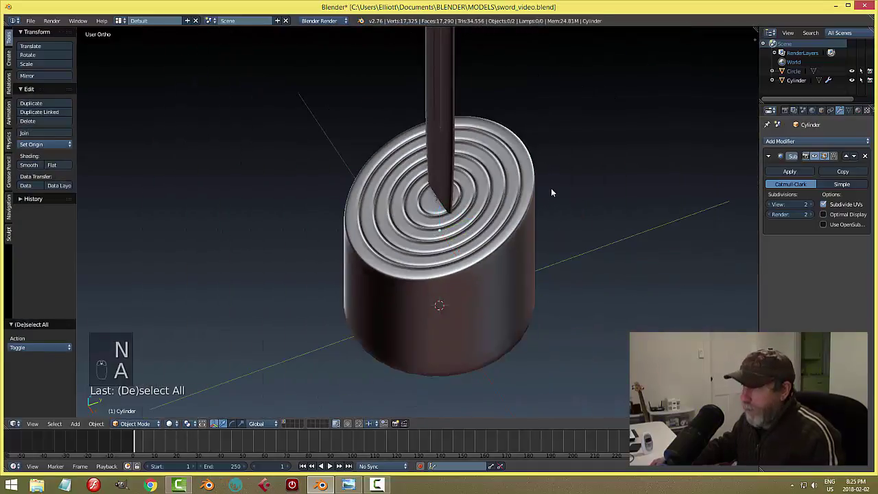
middle_drag(551, 189, 537, 206)
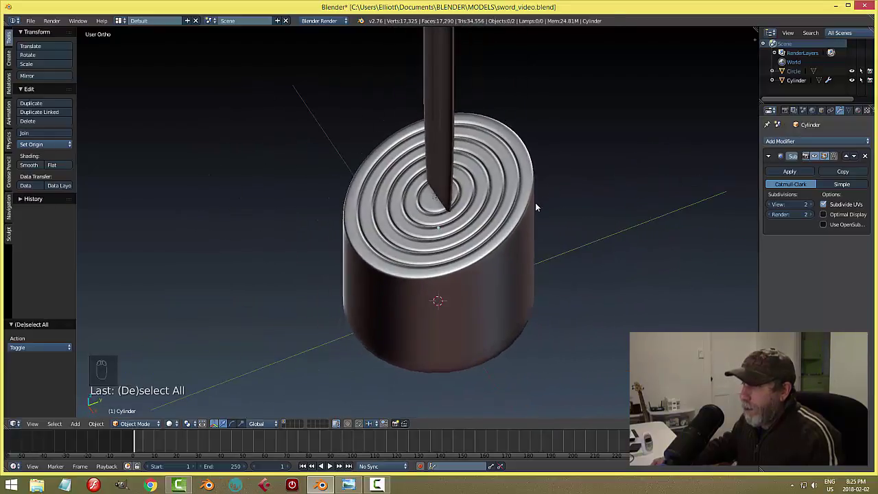
scroll(473, 227, down, 3)
shift+middle_drag(479, 242, 498, 194)
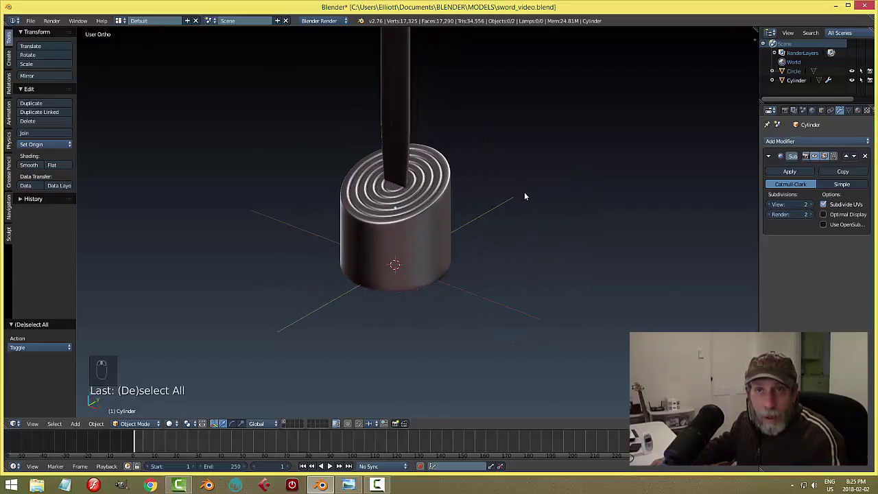
Enter Edit Mode on the stump cylinder and switch to face selection.
key(Tab)
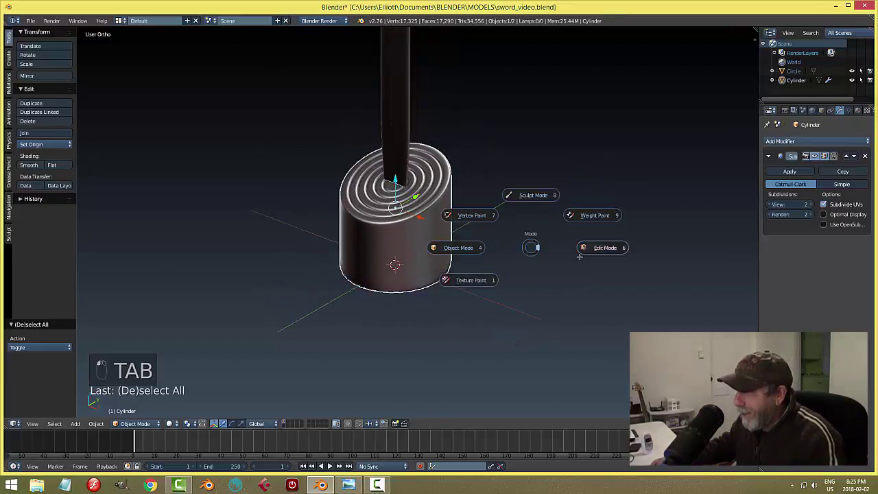
middle_drag(529, 235, 500, 252)
key(ctrl+Tab)
click(487, 261)
middle_drag(479, 291, 446, 307)
right_click(436, 335)
middle_drag(506, 262, 501, 298)
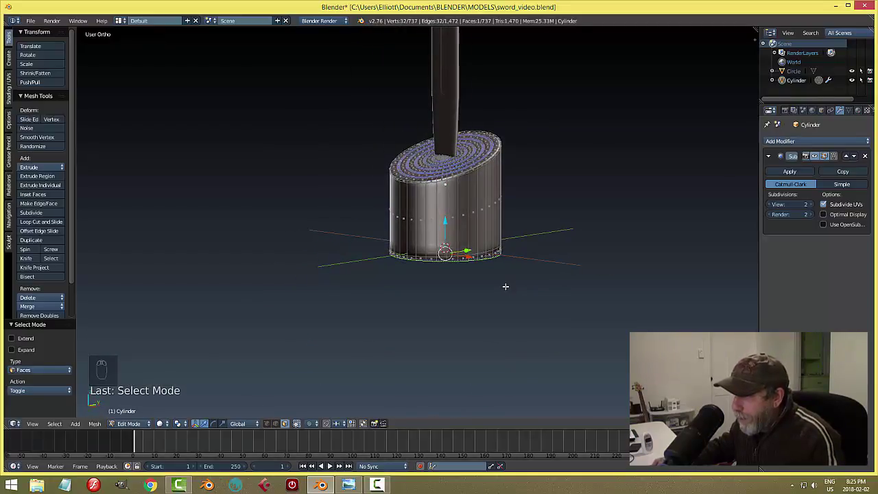
scroll(506, 286, up, 2)
key(ctrl+KP_Add)
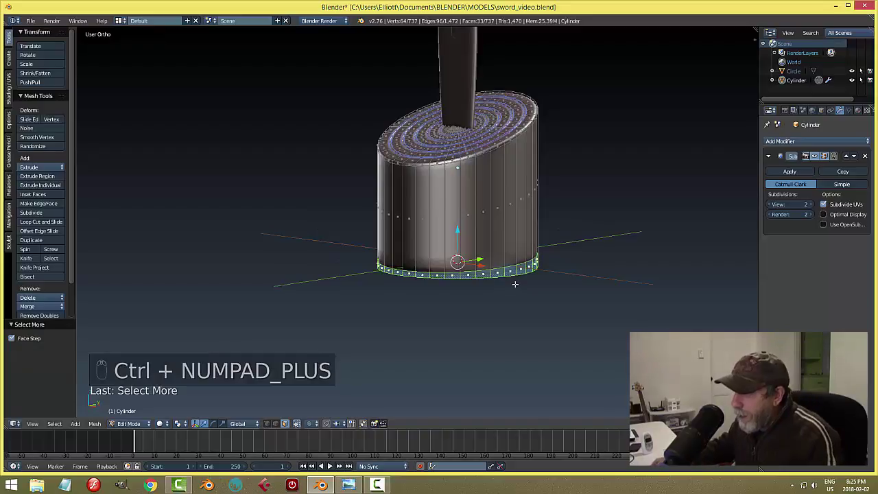
middle_drag(508, 283, 476, 279)
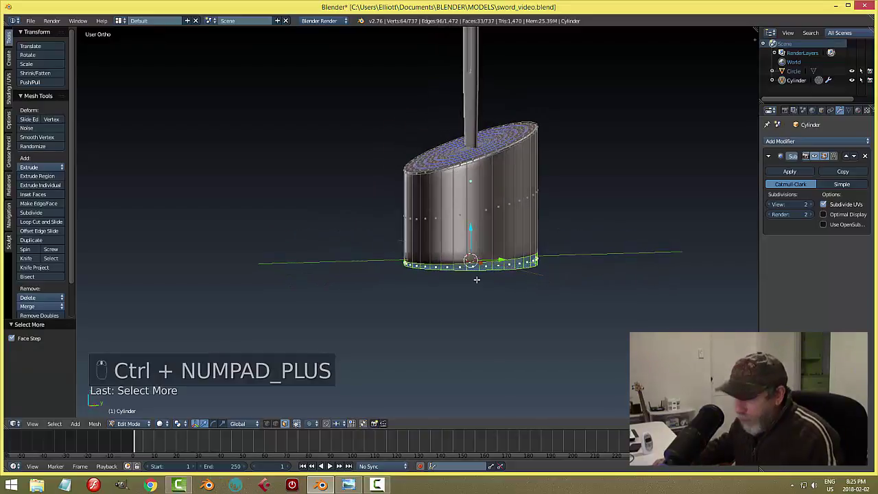
key(a)
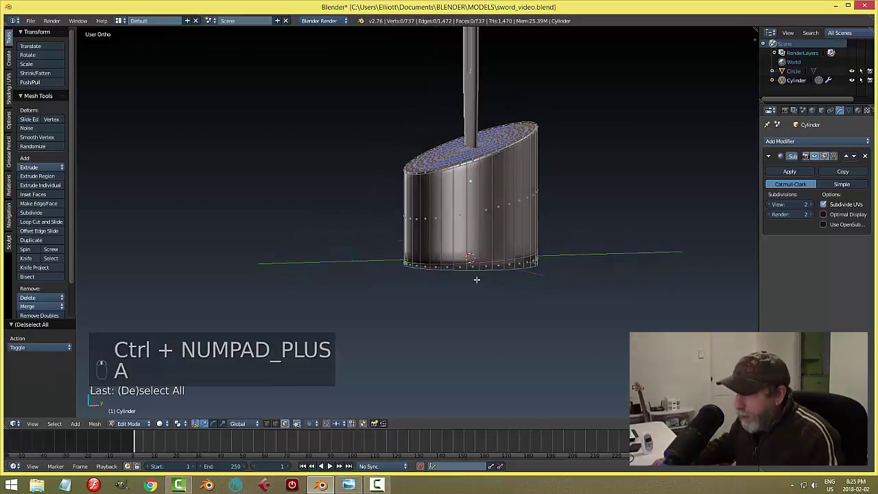
Flatten the edge loop just above the stump's base with a Z scale of 0 and lower it along Z by 0.082.
key(ctrl+Tab)
click(495, 250)
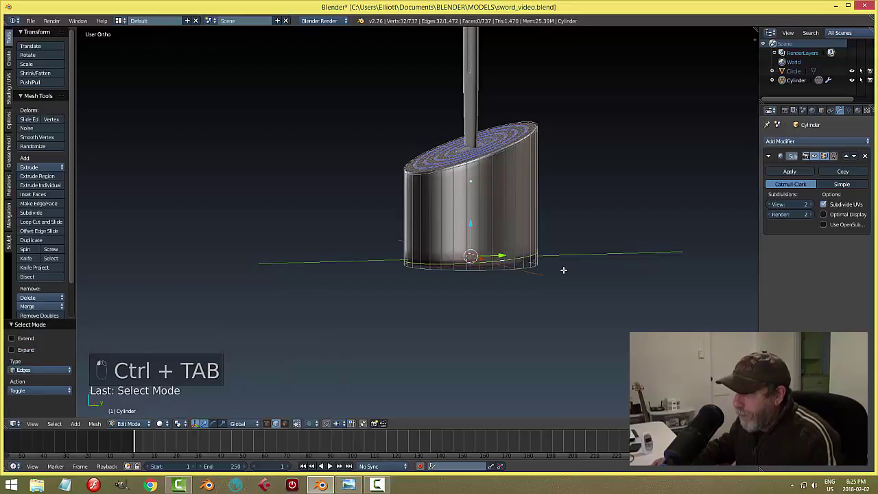
text(sz)
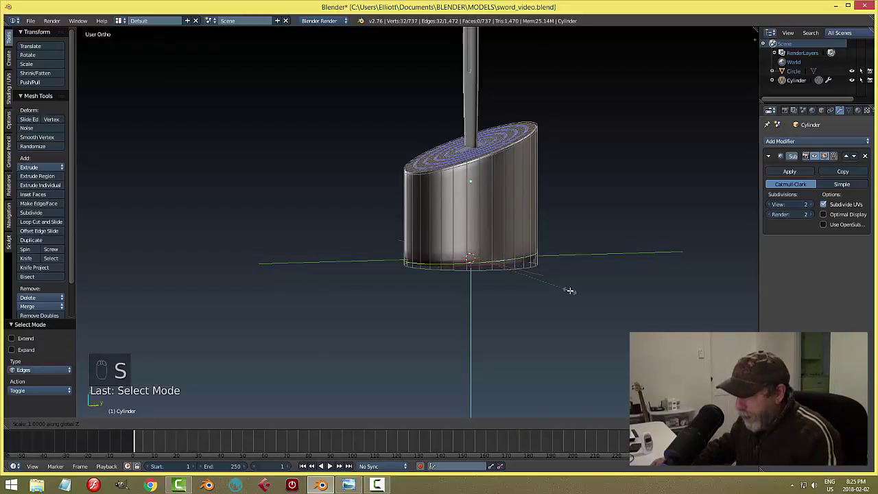
text(0)
key(Return)
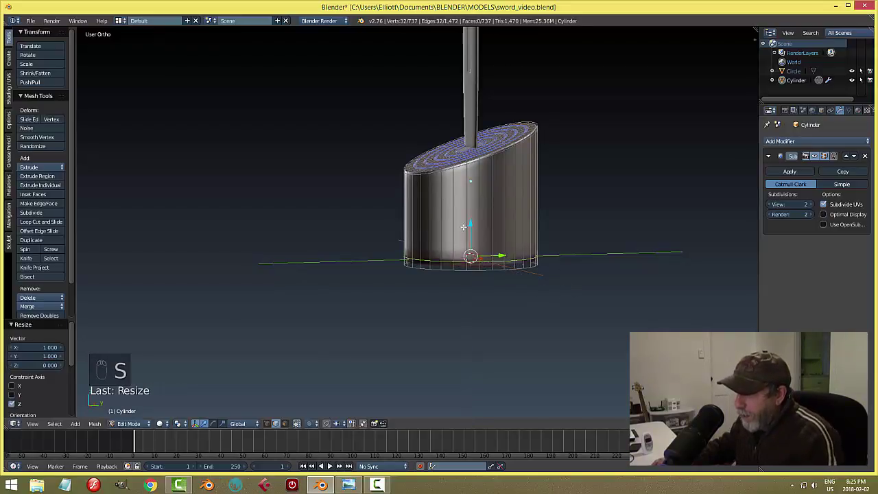
key(g)
key(z)
click(523, 276)
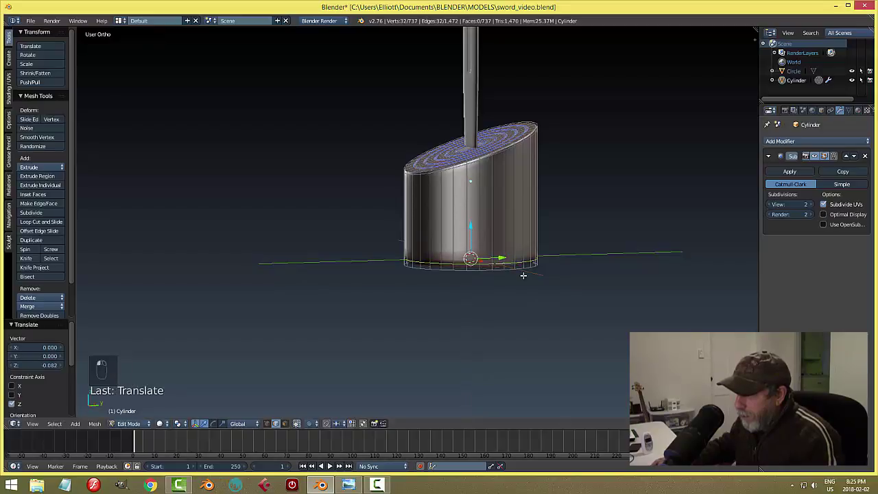
Select the stump's bottom face together with the narrow band of side faces around it.
scroll(527, 291, up, 2)
key(a)
key(ctrl+Tab)
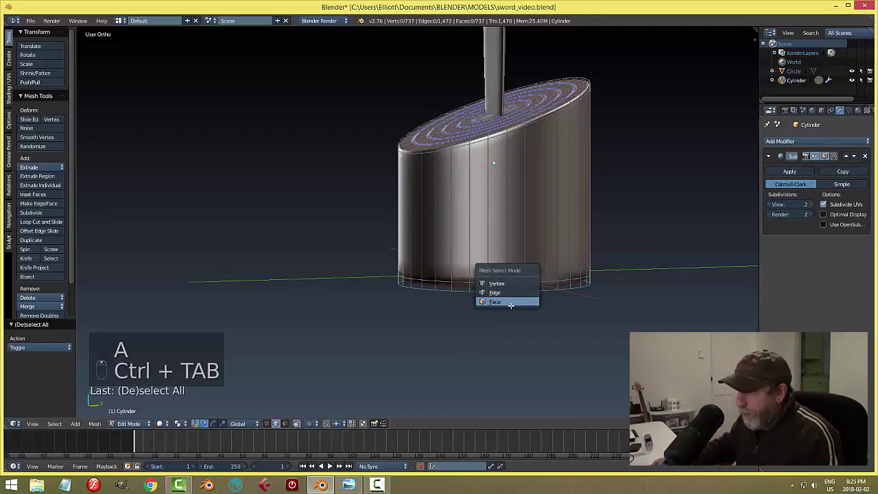
click(530, 300)
right_click(530, 300)
middle_drag(529, 299, 527, 287)
key(ctrl+KP_Add)
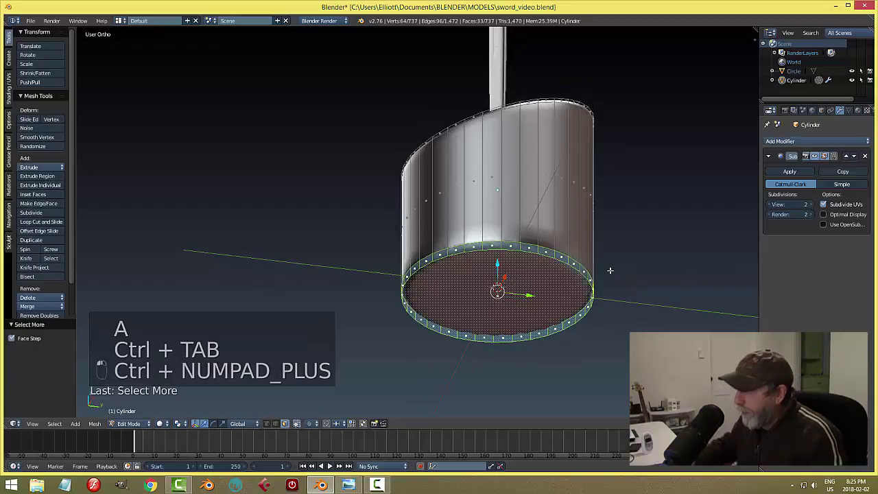
middle_drag(602, 269, 581, 275)
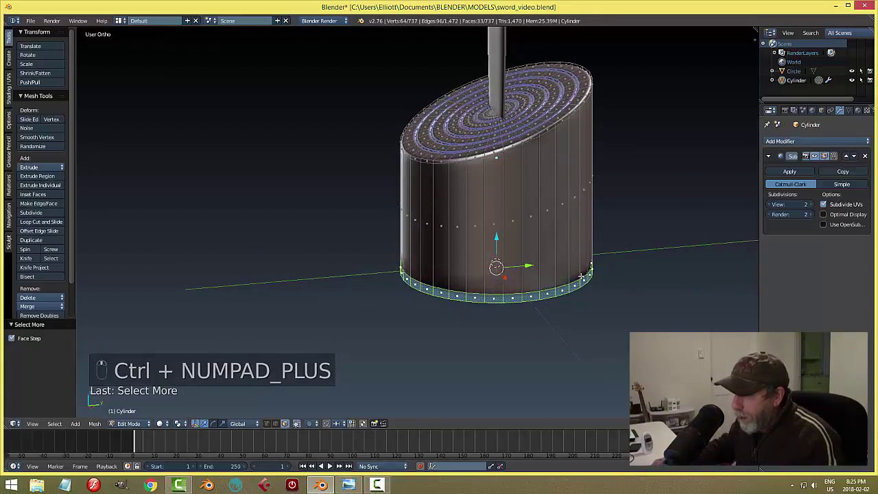
Extrude the selected base faces in place and scale them by 1.061 in X and Y only, forming a flange.
key(e)
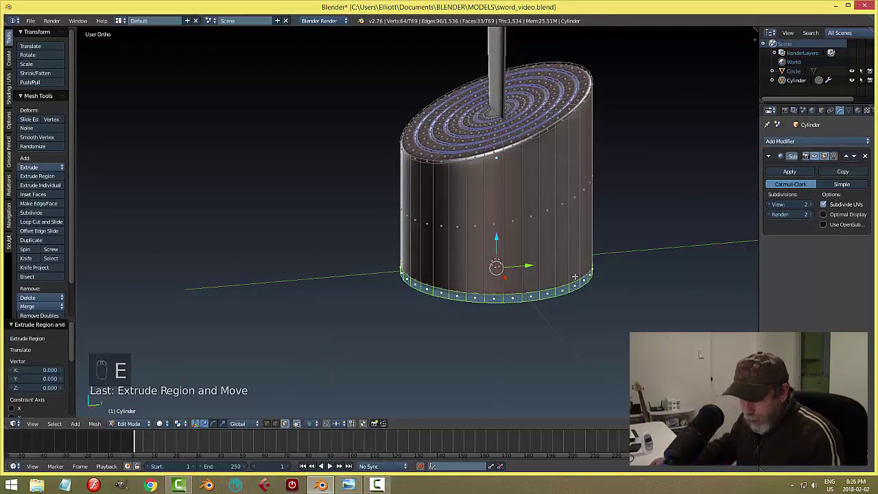
key(s)
key(shift+z)
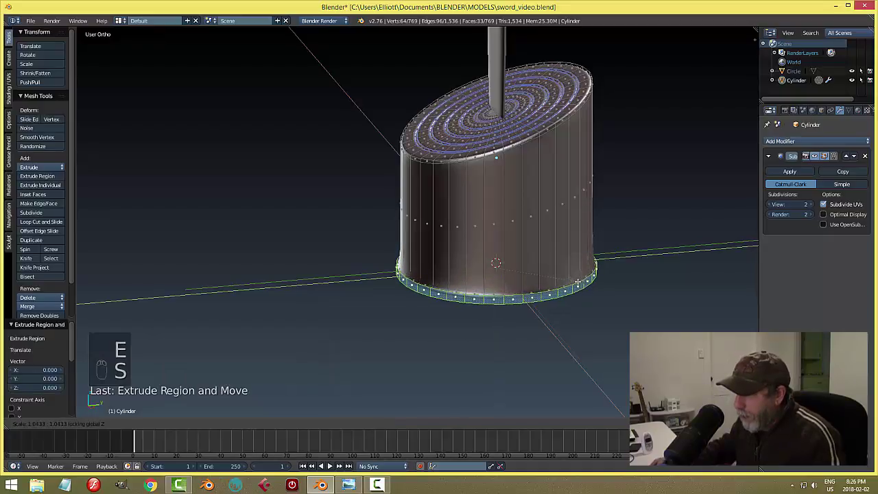
click(580, 281)
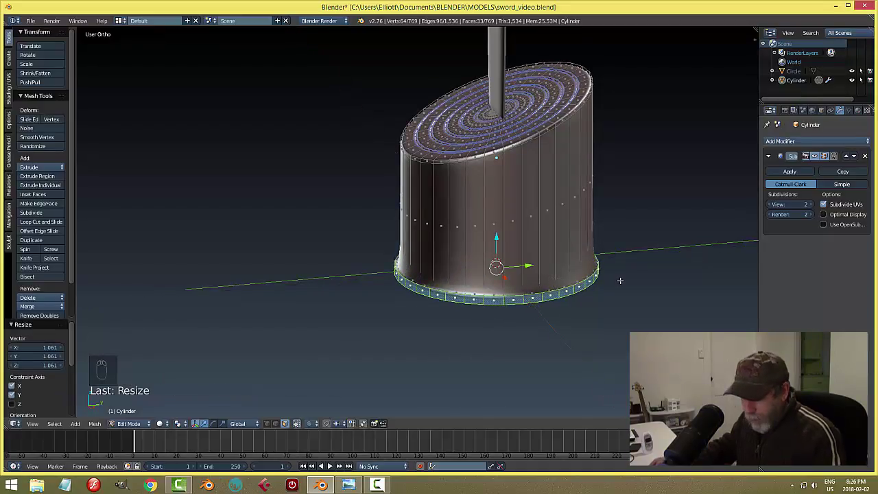
Add a loop cut on the stump's side just above the flange, flatten it with a Z scale of 0, and return to Object Mode.
key(a)
key(ctrl+r)
click(571, 267)
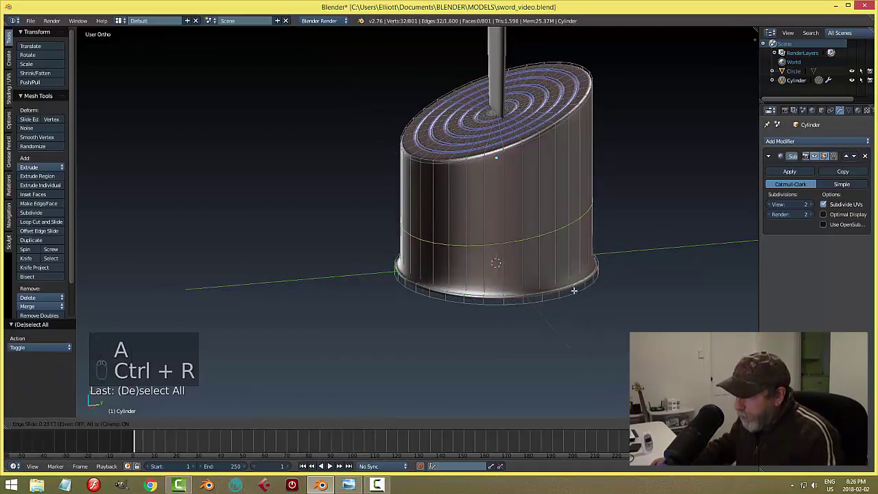
click(576, 340)
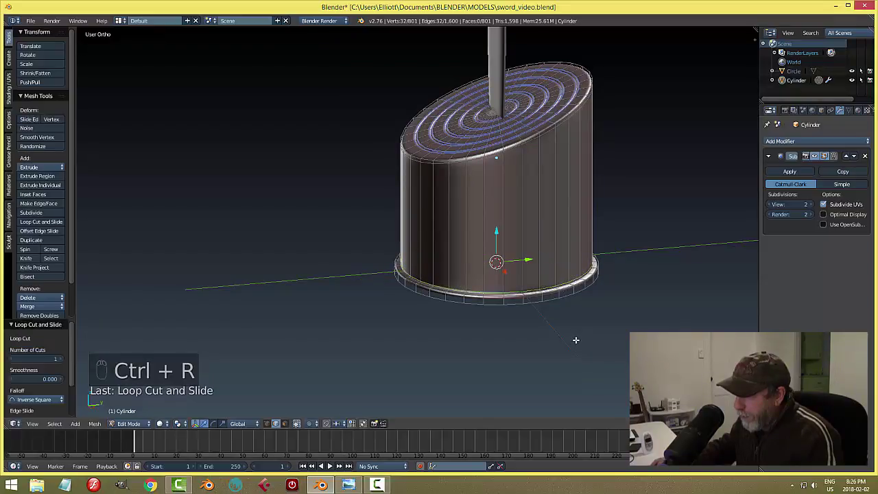
key(s)
key(z)
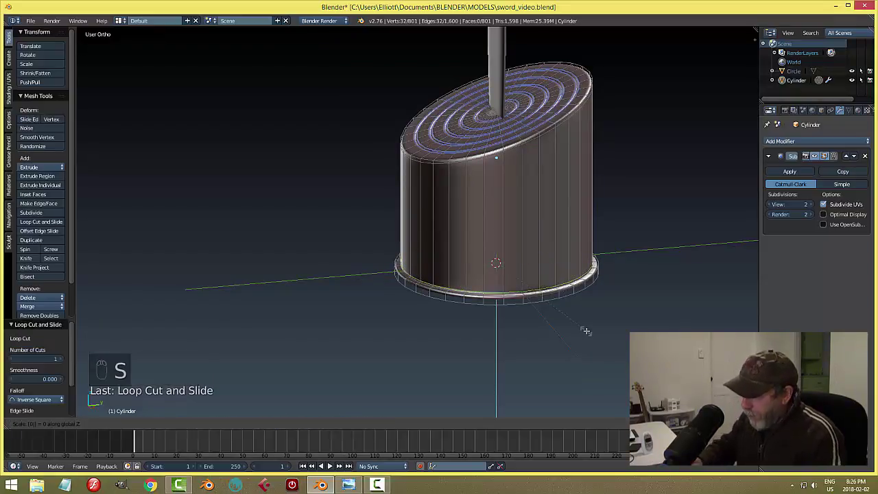
click(585, 330)
key(Tab)
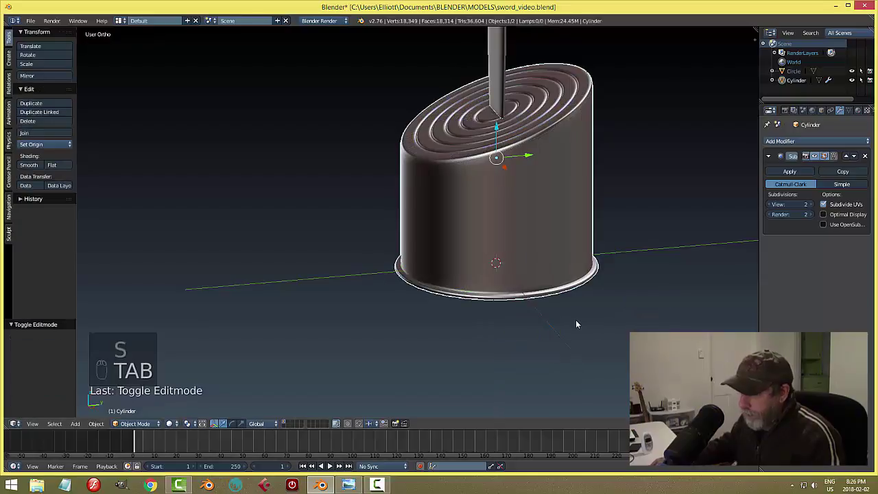
key(a)
key(a)
Add a loop cut around the flange's outer side in Edit Mode, slid toward its lower edge, and deselect it.
middle_drag(576, 319, 563, 295)
right_click(588, 287)
key(Tab)
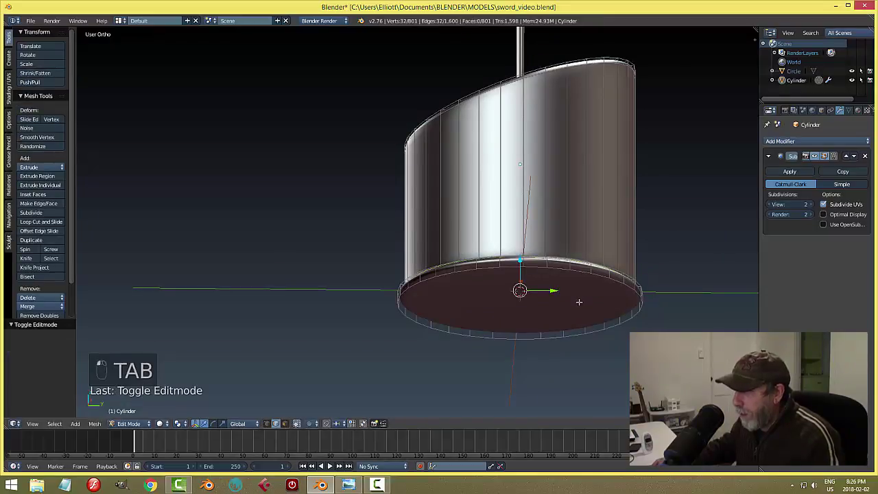
key(ctrl+Tab)
click(549, 301)
middle_drag(577, 284, 585, 306)
scroll(584, 306, up, 1)
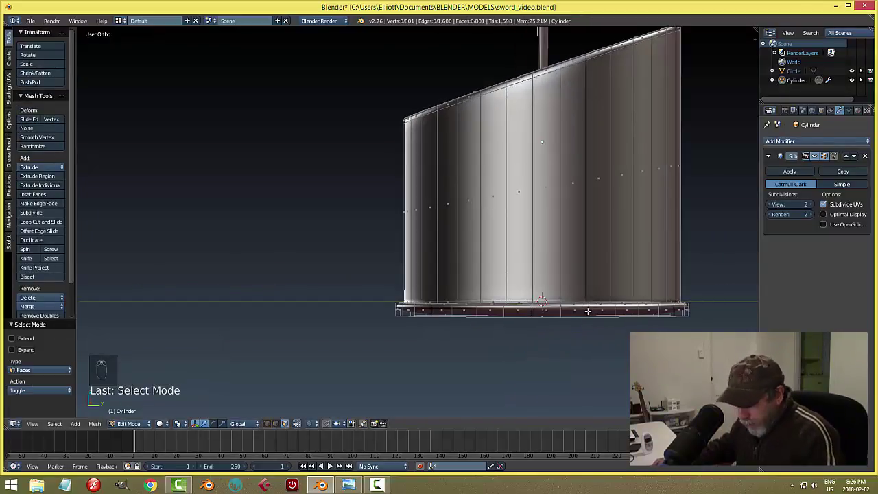
key(ctrl+r)
click(588, 312)
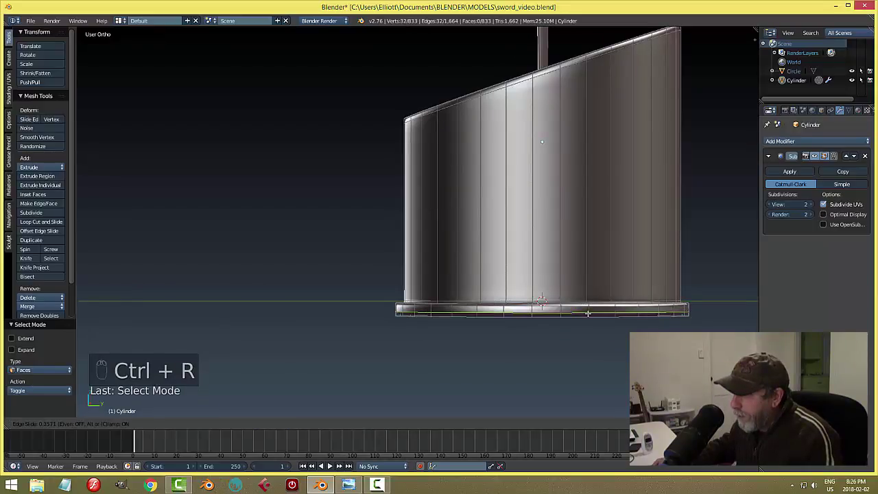
click(588, 314)
key(a)
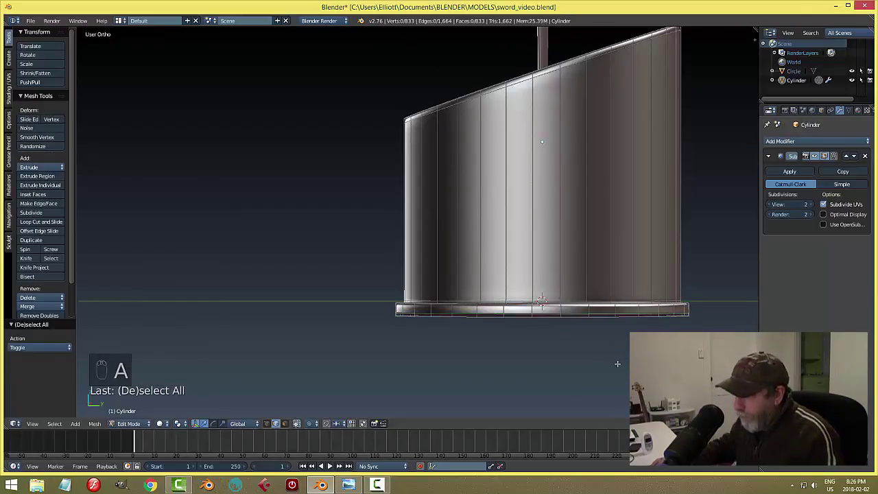
Return to Object Mode with everything deselected and save the file.
key(Tab)
click(544, 365)
key(a)
key(a)
mouse_move(575, 333)
middle_down()
mouse_move(574, 322)
mouse_move(576, 343)
middle_up()
key(ctrl+s)
Lower the sword 1.744 along Z so its blade sinks deeper through the stump.
middle_drag(529, 304, 527, 233)
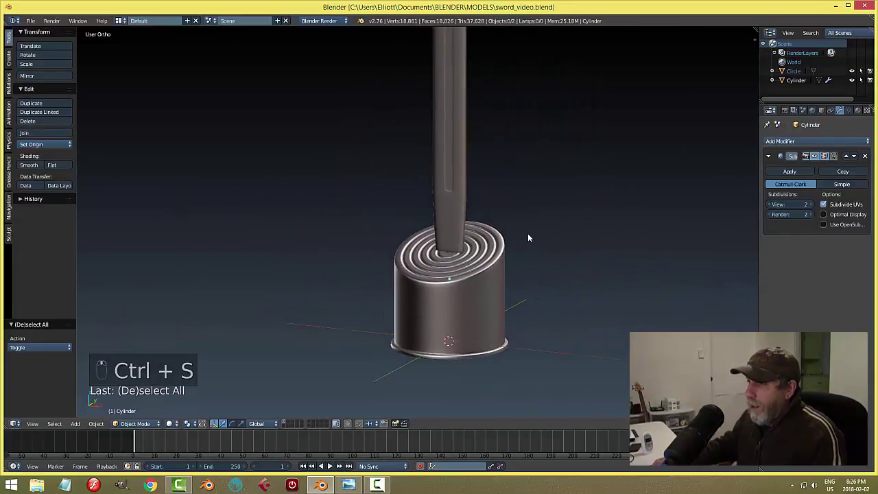
scroll(527, 234, down, 3)
right_click(432, 157)
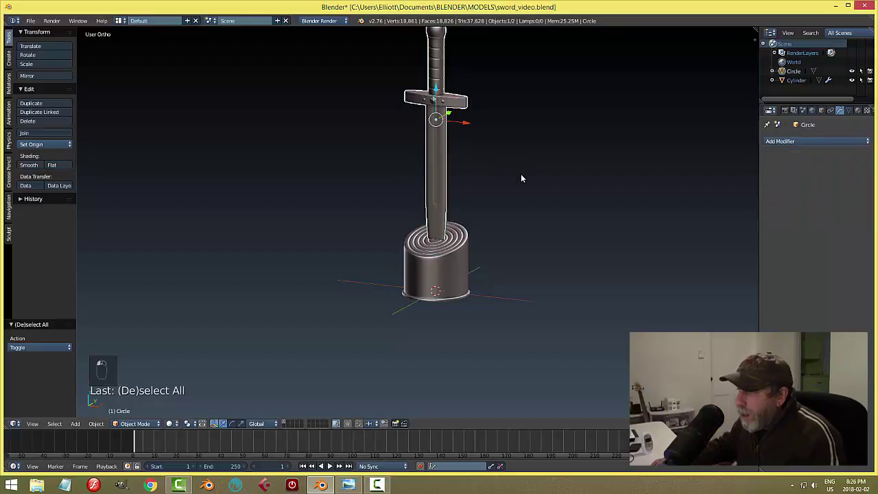
key(g)
key(z)
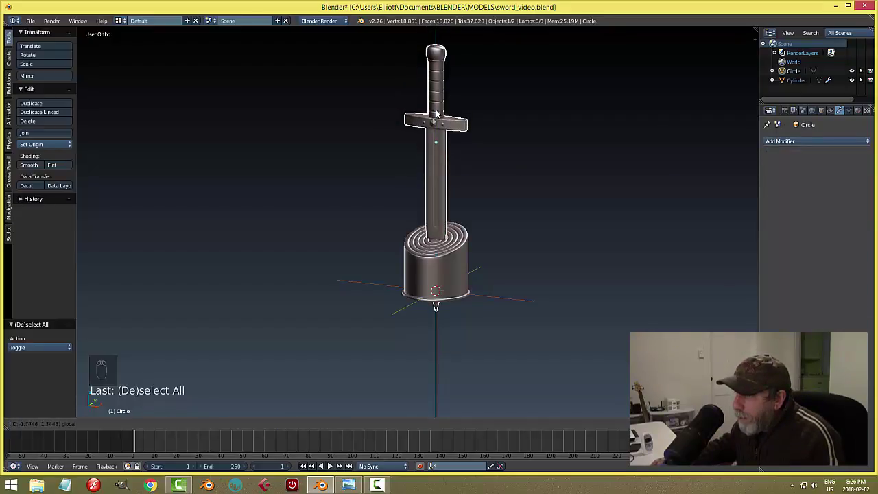
click(437, 114)
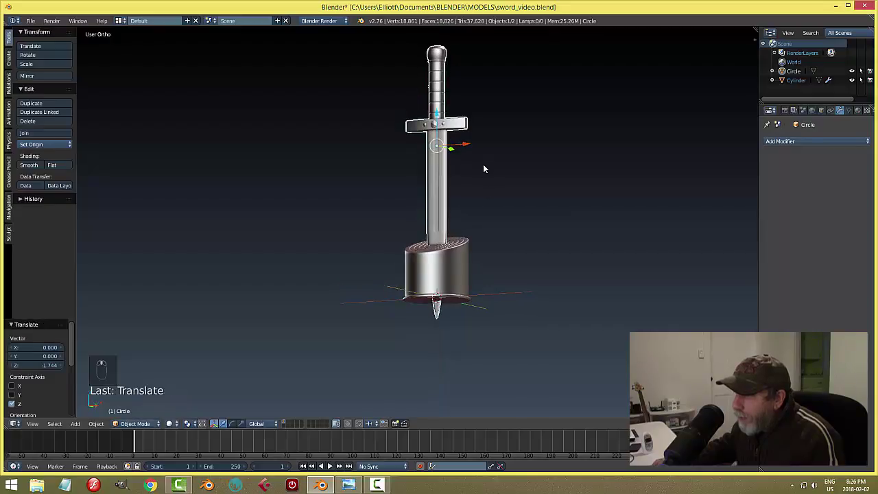
Select the stump's bottom face and all the face bands of its flange in Edit Mode.
right_click(454, 284)
key(Tab)
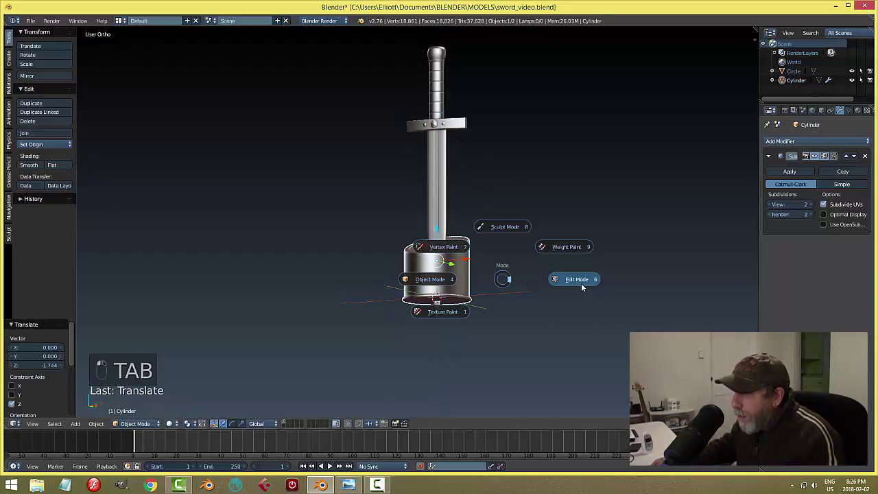
middle_drag(516, 314, 514, 267)
key(ctrl+Tab)
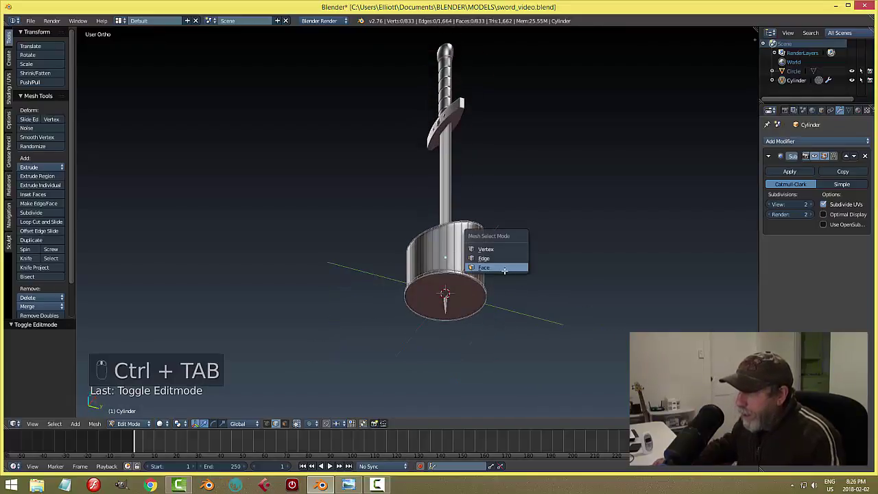
click(505, 268)
key(ctrl+KP_Add)
key(ctrl+KP_Add)
key(ctrl+KP_Add)
key(ctrl+KP_Add)
key(ctrl+KP_Add)
key(ctrl+KP_Add)
key(ctrl+KP_Add)
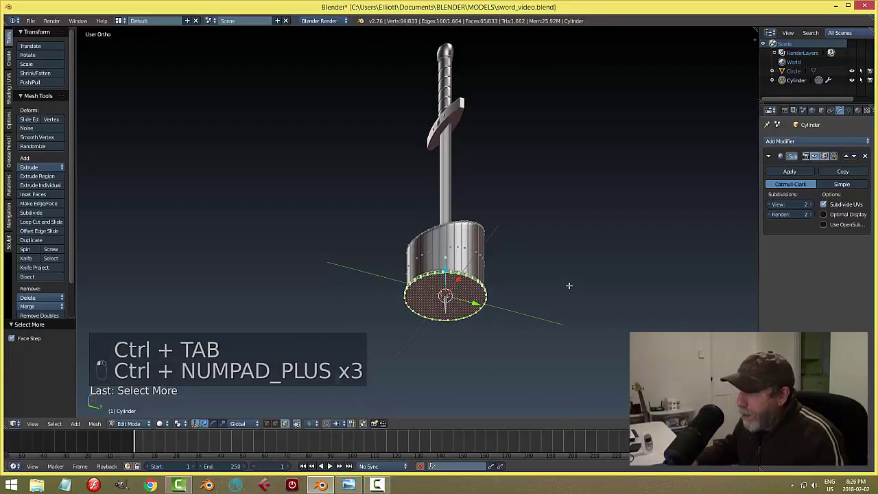
key(ctrl+KP_Subtract)
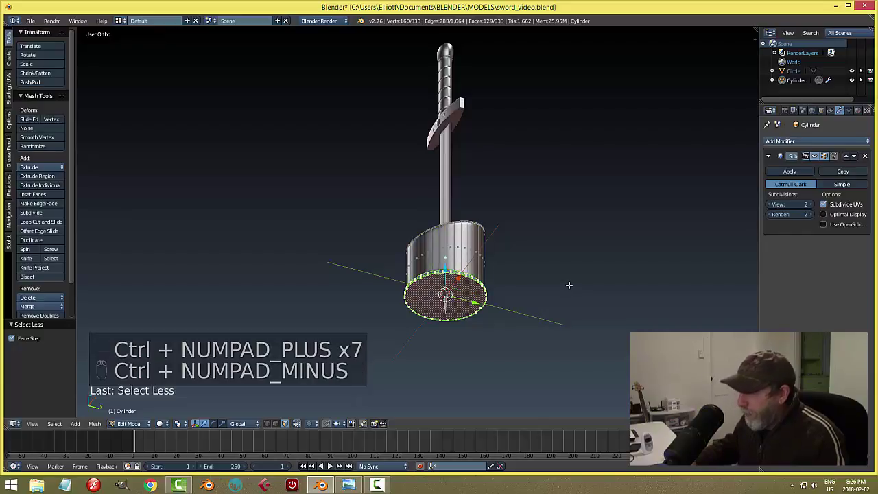
middle_drag(569, 269, 519, 286)
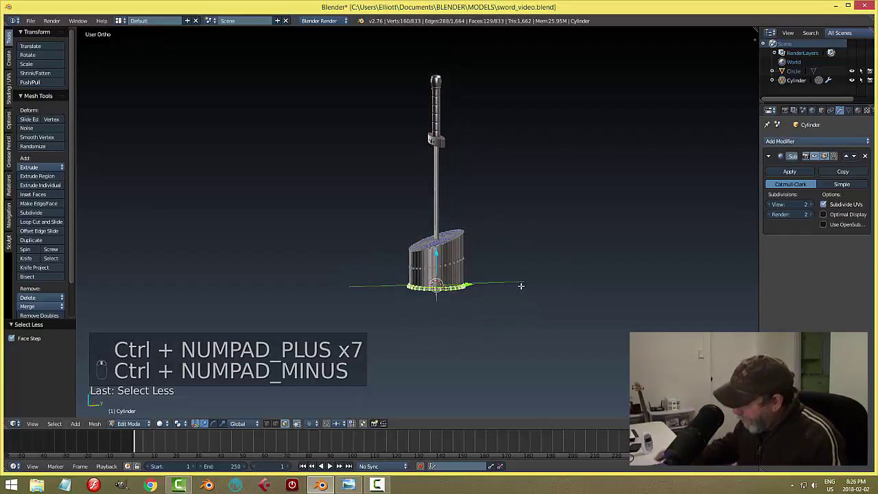
Lengthen the stump by lowering the selected bottom face and flange about 1.29 along Z, and deselect everything.
key(KP_3)
scroll(521, 286, up, 3)
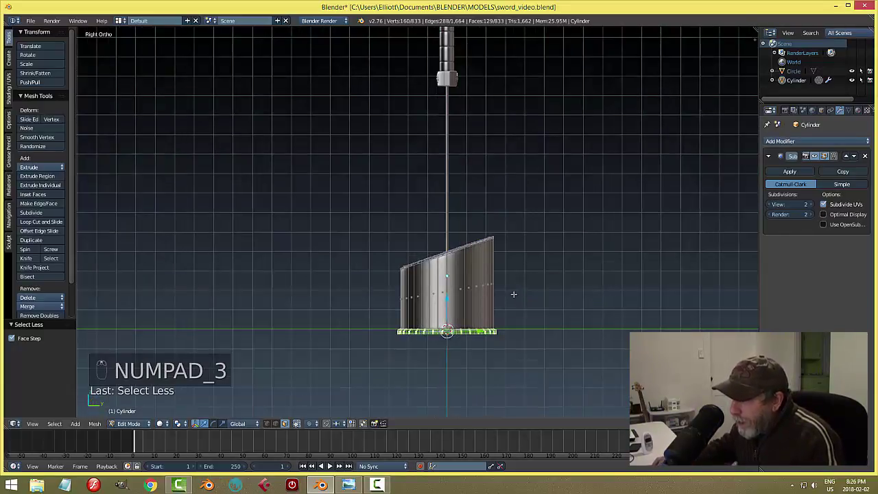
scroll(513, 295, up, 3)
shift+middle_drag(509, 331, 505, 164)
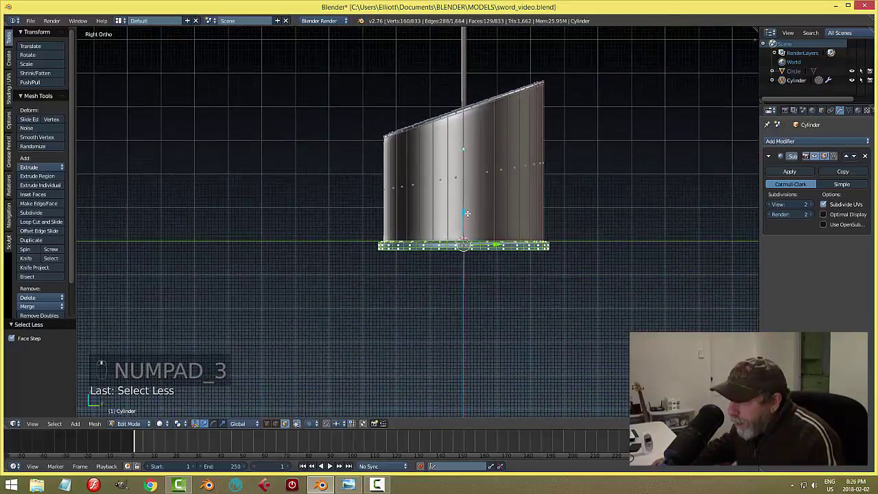
key(g)
key(z)
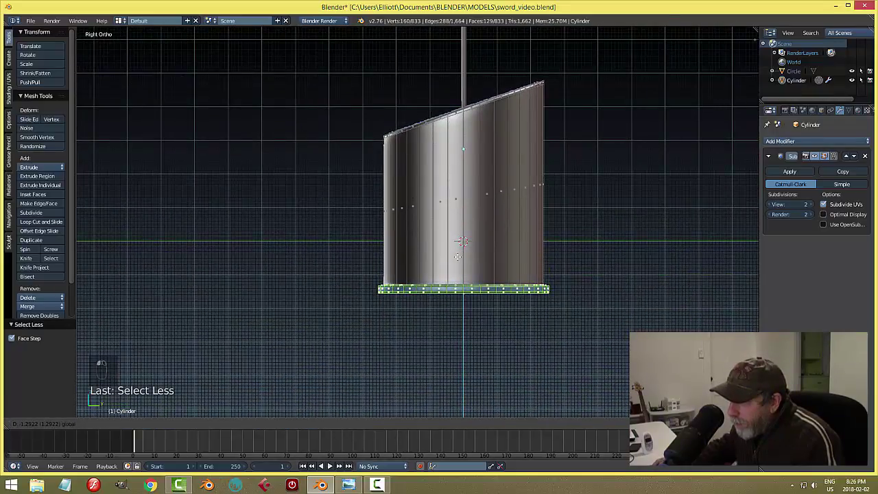
click(457, 256)
middle_drag(543, 323, 584, 317)
key(a)
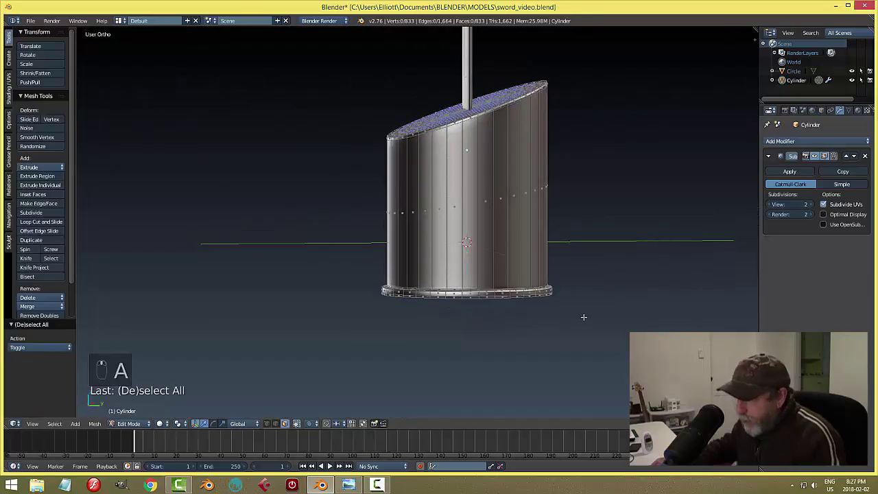
Return to Object Mode with the stump and sword deselected.
key(Tab)
click(520, 320)
scroll(576, 278, down, 2)
key(a)
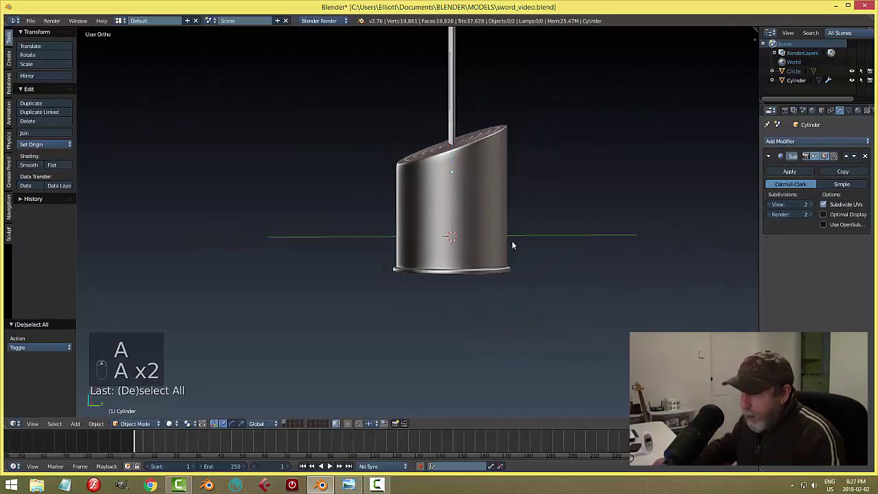
middle_drag(512, 245, 465, 229)
scroll(494, 226, down, 2)
scroll(475, 278, up, 3)
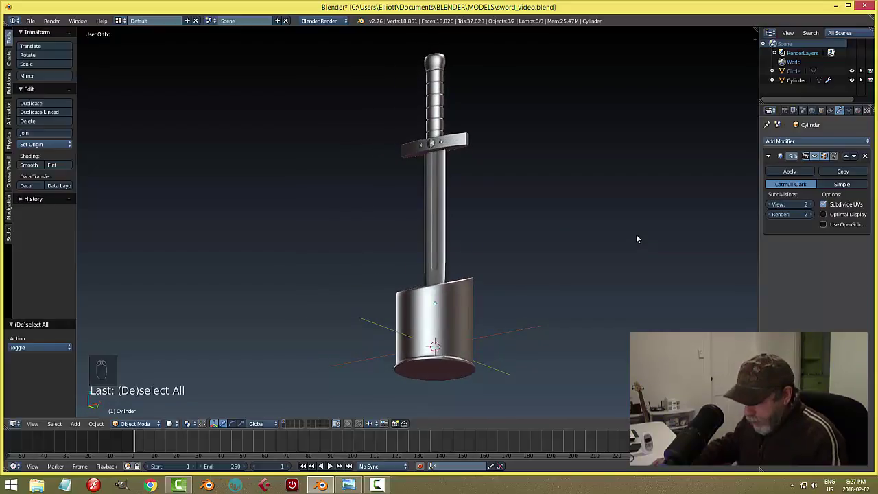
Review the viewport's shading and matcap settings, and examine the sword and stump from several angles.
key(n)
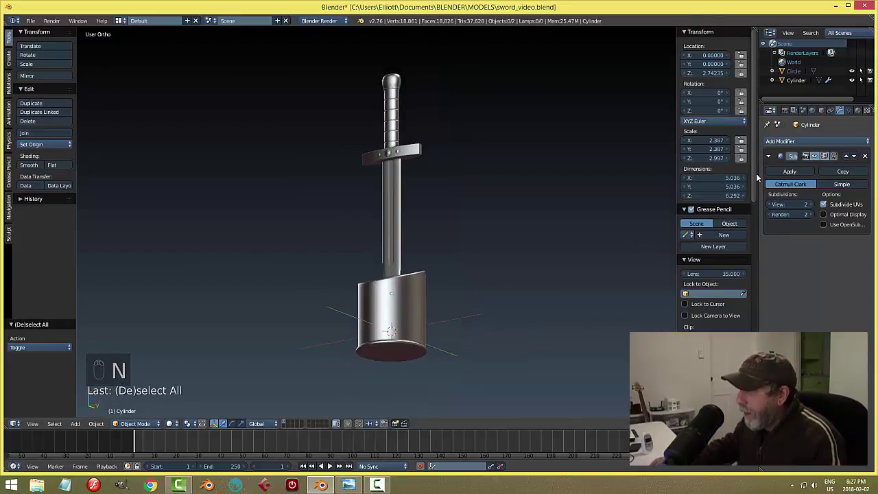
scroll(736, 316, down, 10)
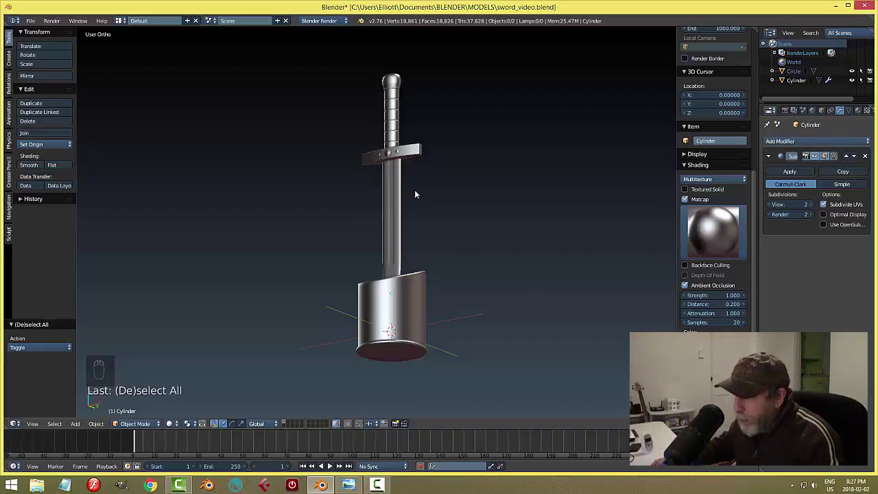
middle_drag(393, 158, 498, 218)
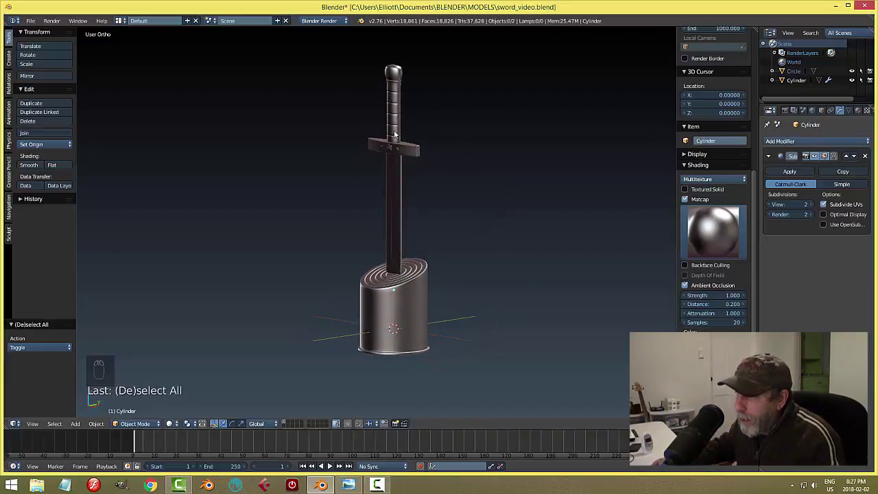
middle_drag(406, 140, 469, 198)
key(n)
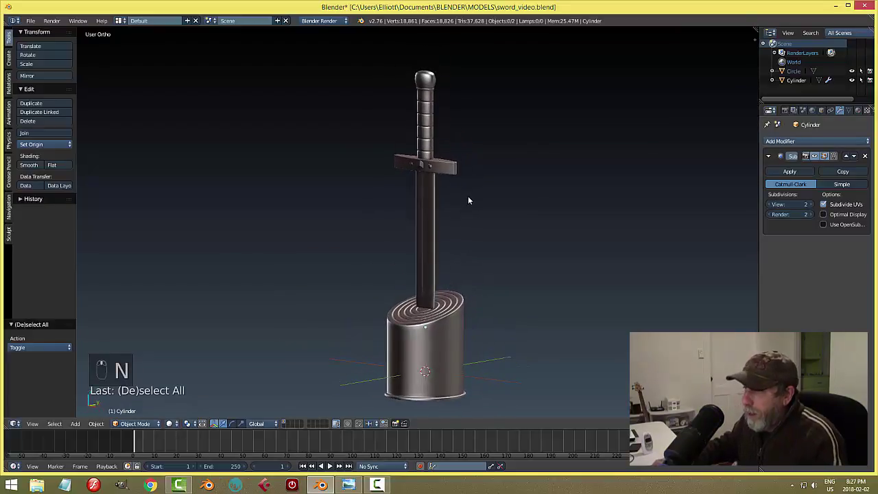
Frame the whole sword and stump from slightly above and make an OpenGL render of the view.
click(786, 111)
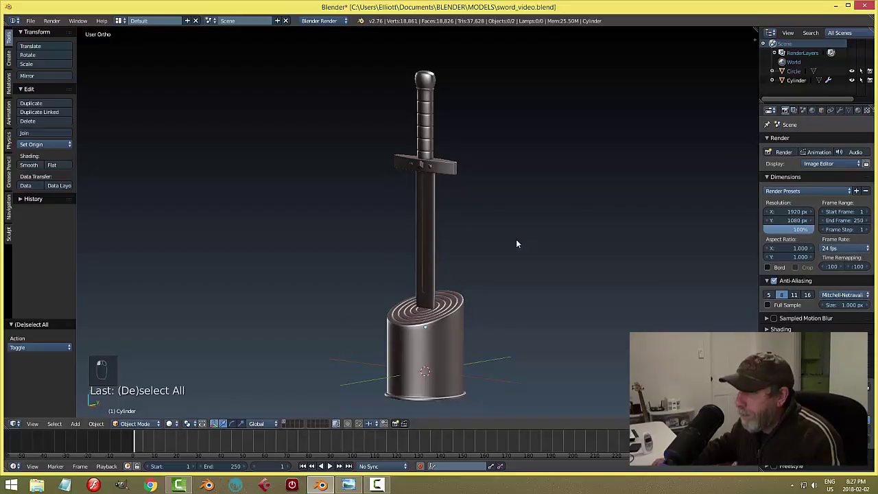
mouse_move(518, 243)
middle_down()
mouse_move(611, 248)
mouse_move(522, 246)
middle_up()
scroll(523, 248, up, 2)
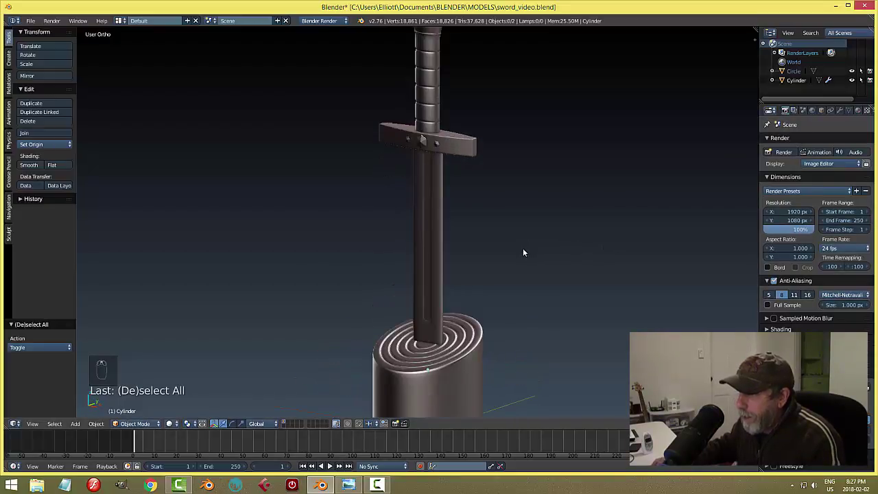
scroll(515, 250, down, 2)
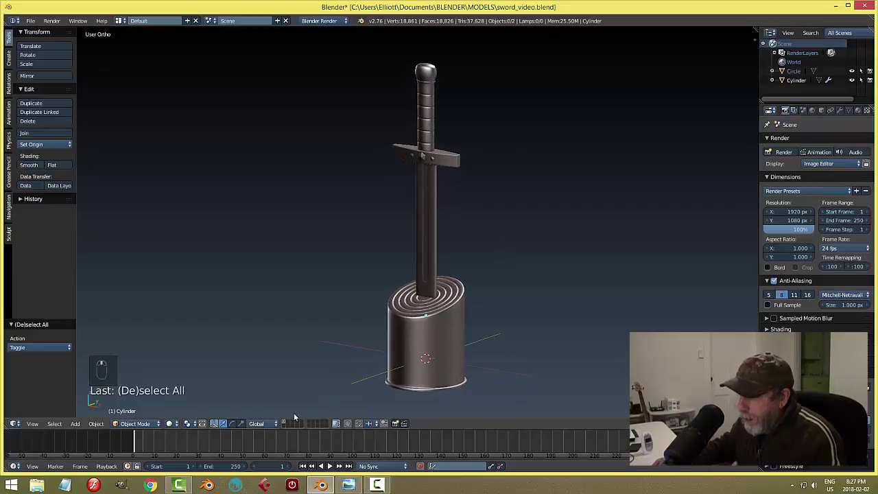
key(F12)
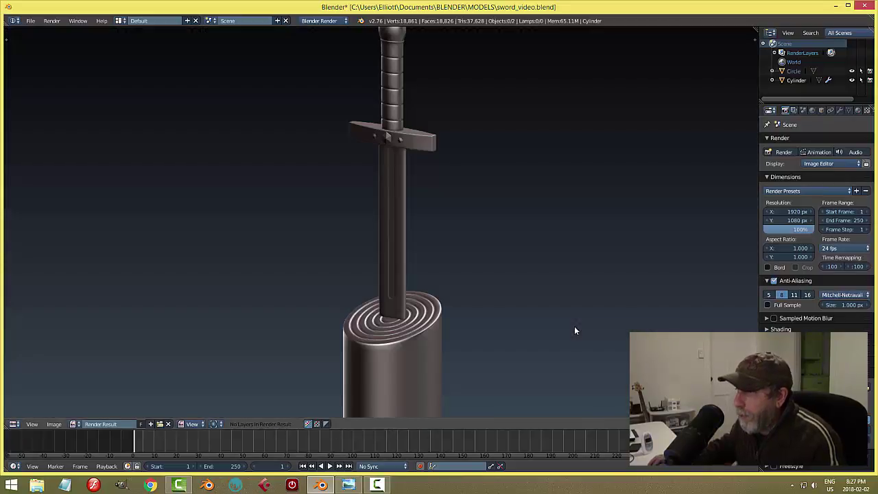
scroll(586, 328, down, 1)
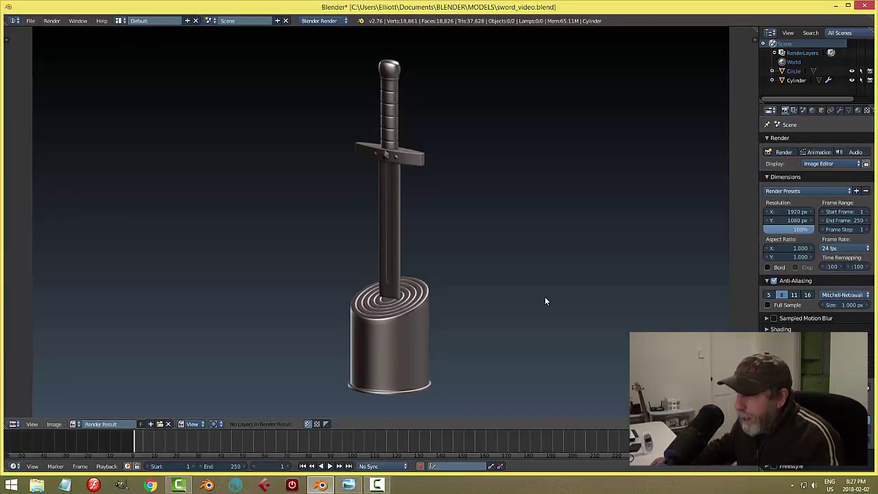
Save the rendered image as Sword_stump2.png in the 3D RENDERS folder.
click(52, 424)
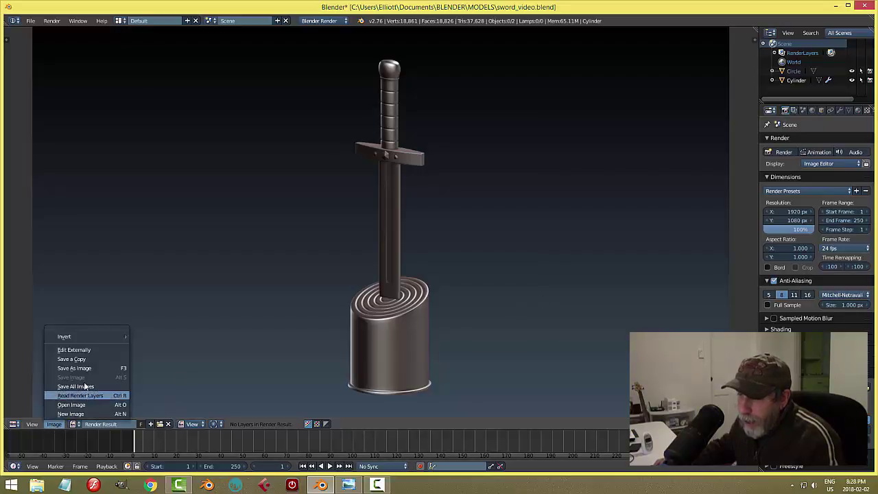
click(76, 394)
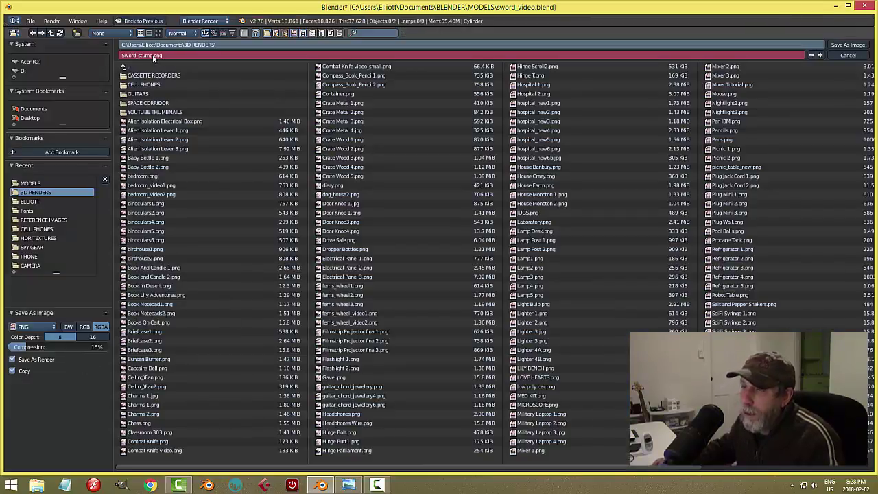
click(151, 55)
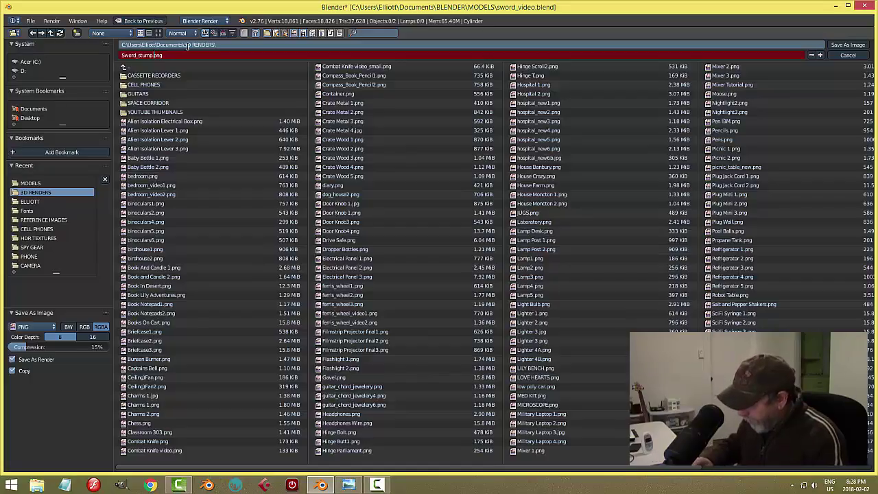
text(2)
key(Return)
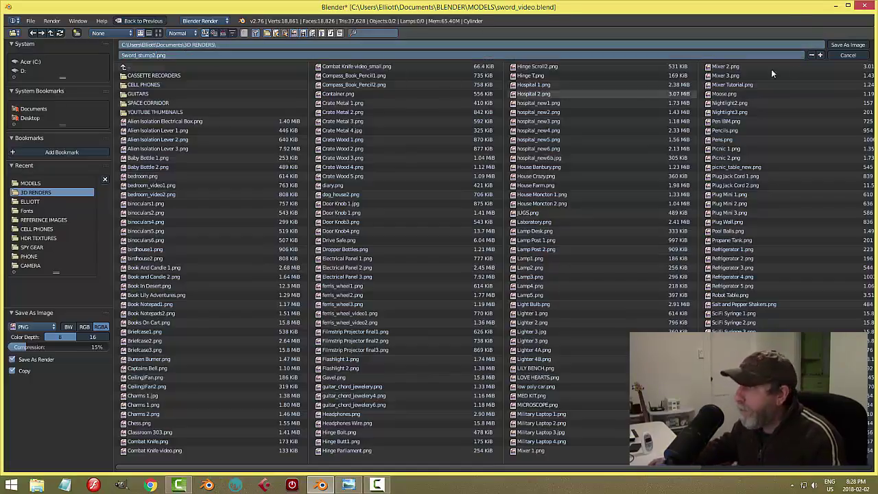
click(848, 45)
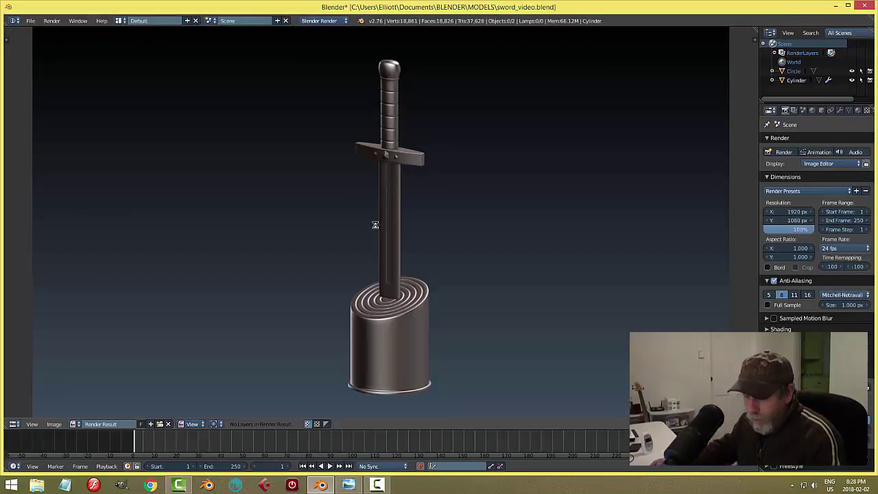
Leave the render result, save the sword_video.blend file, and close the Sword_stump.png reference image.
key(Escape)
key(ctrl+s)
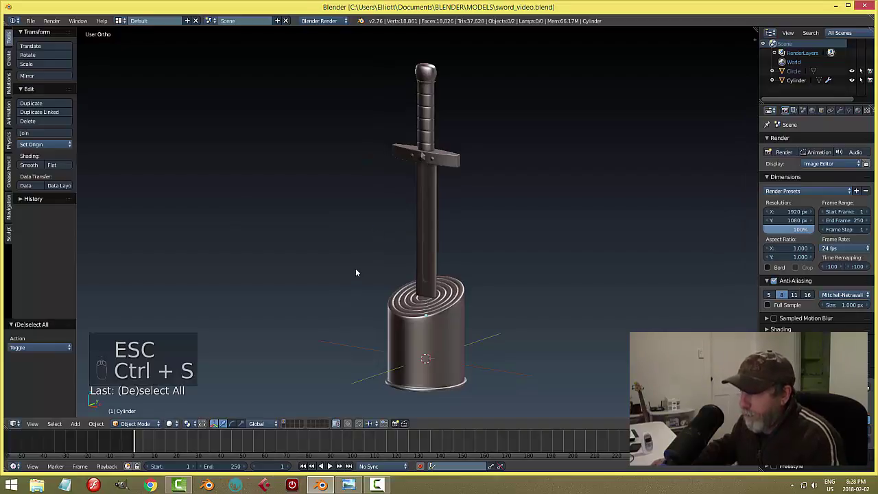
click(348, 485)
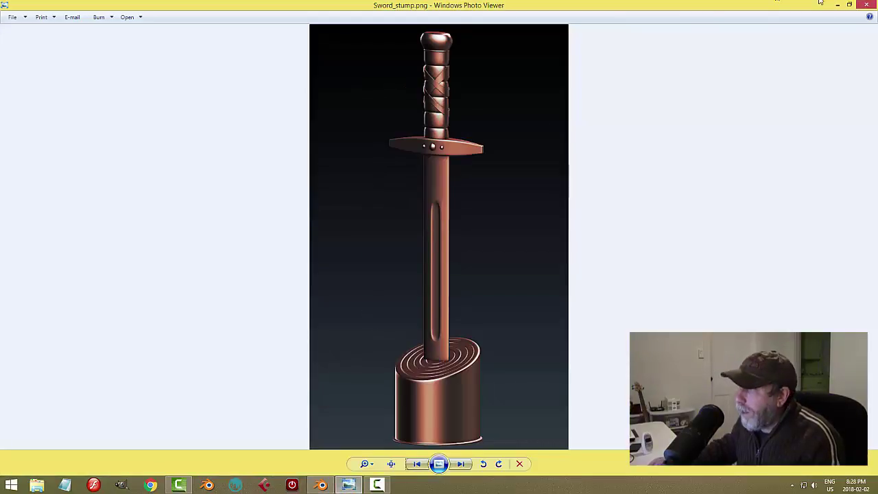
click(871, 5)
Switch to File Explorer, find Sword_stump2.png in the 3D RENDERS folder under Documents, and open it in GIMP.
click(37, 485)
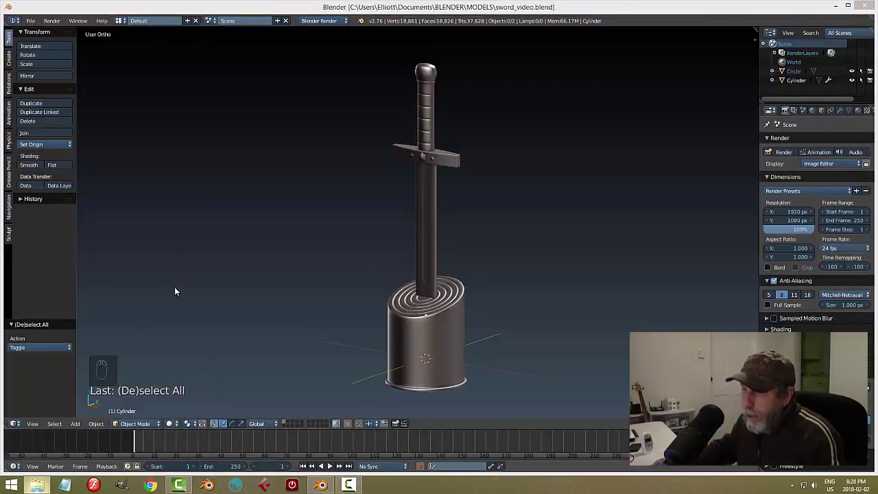
click(195, 382)
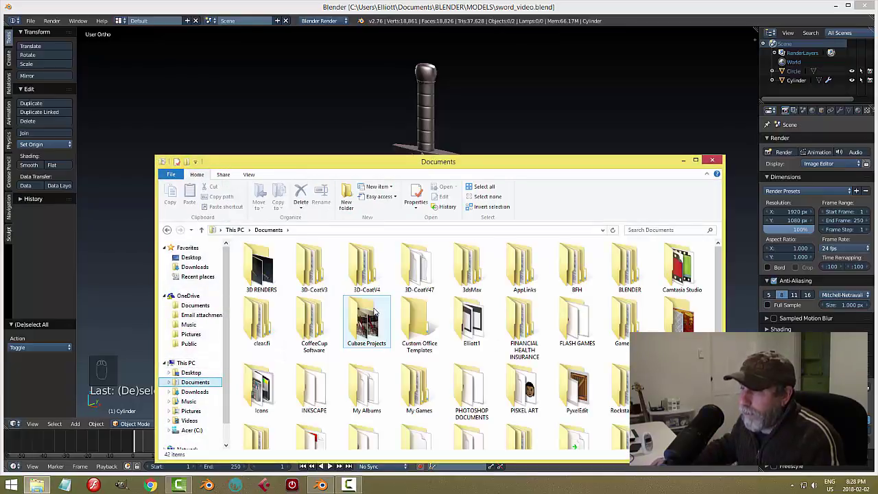
double_click(261, 268)
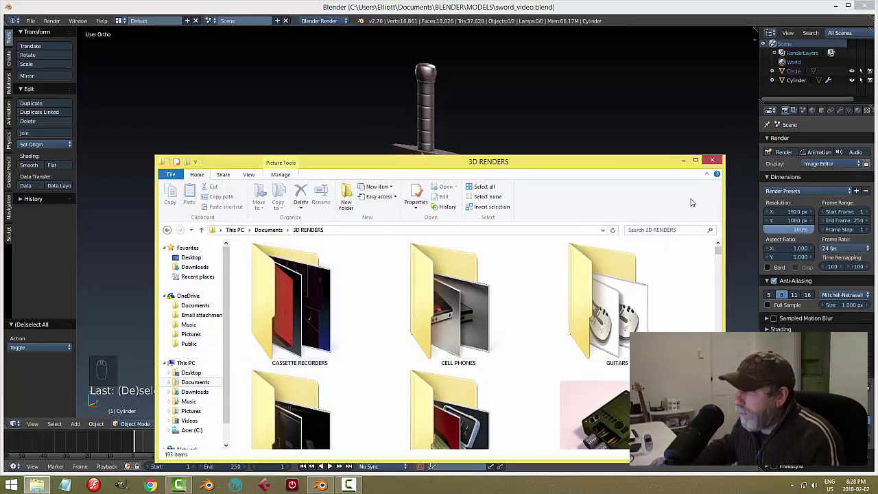
drag(720, 253, 718, 418)
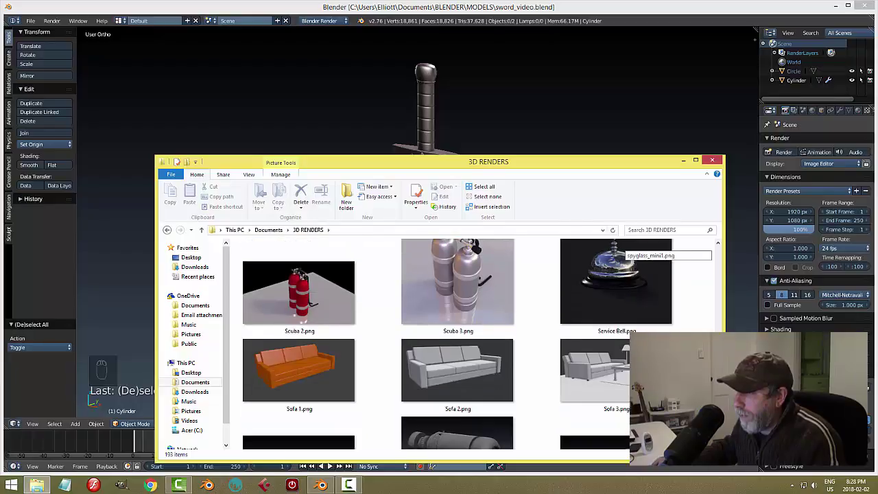
scroll(655, 388, down, 4)
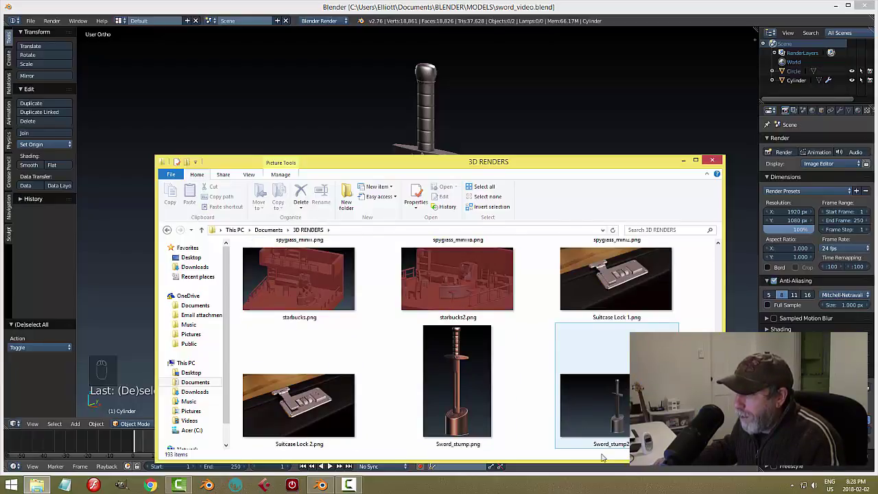
click(616, 417)
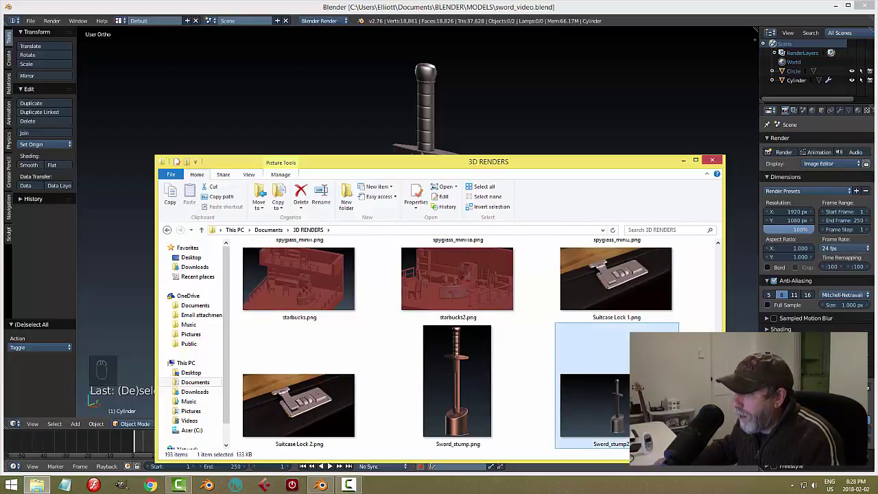
right_click(606, 389)
click(607, 183)
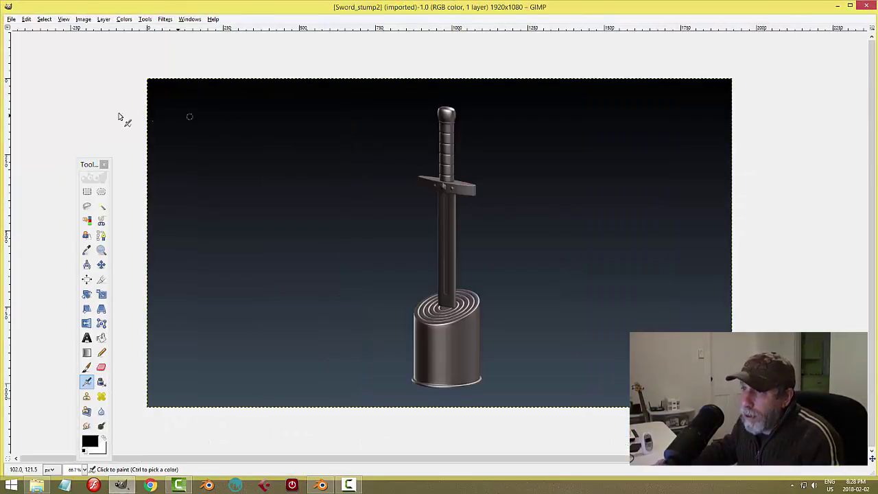
Crop the image to a rectangular selection around the sword and stump, about 534 × 1001 pixels.
click(87, 191)
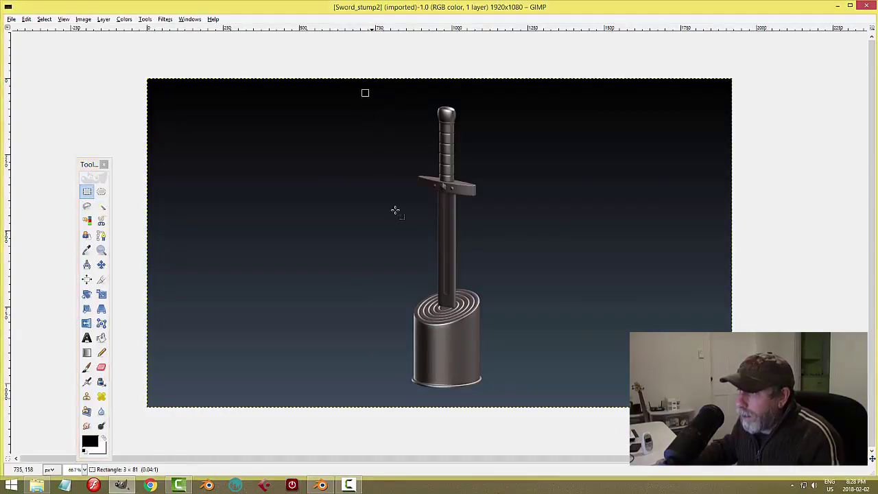
drag(370, 97, 532, 401)
click(83, 19)
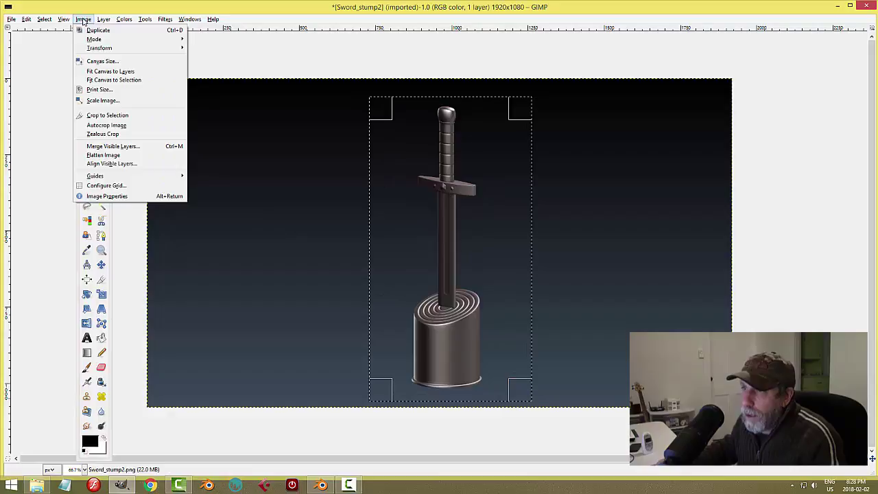
click(114, 116)
Sharpen the cropped image with the Unsharp Mask filter, using an amount of 0.50 and a threshold of 0.
click(63, 19)
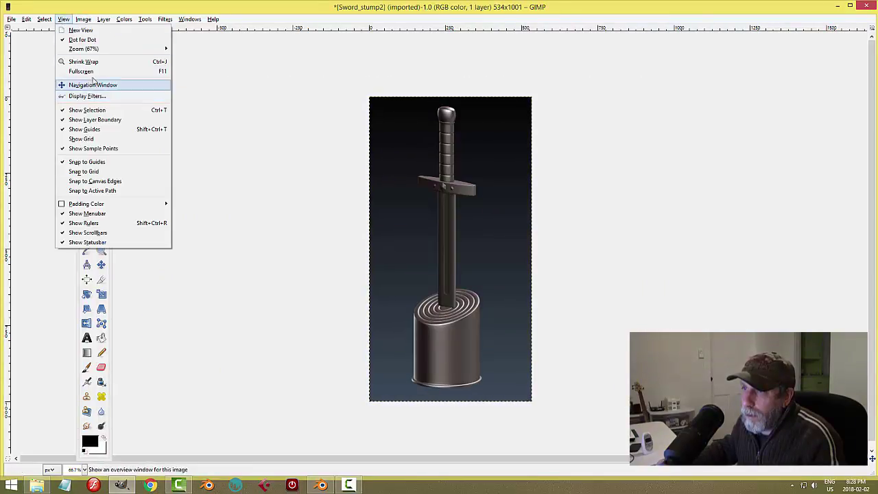
mouse_move(92, 51)
click(205, 139)
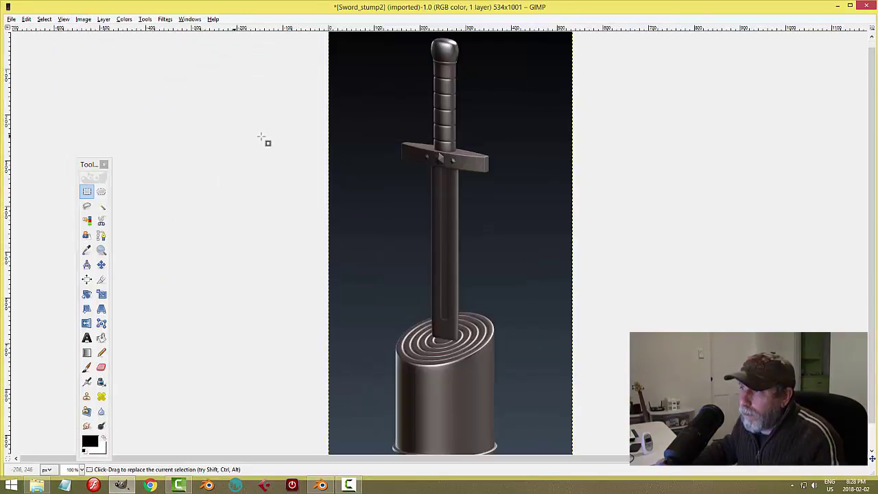
click(165, 19)
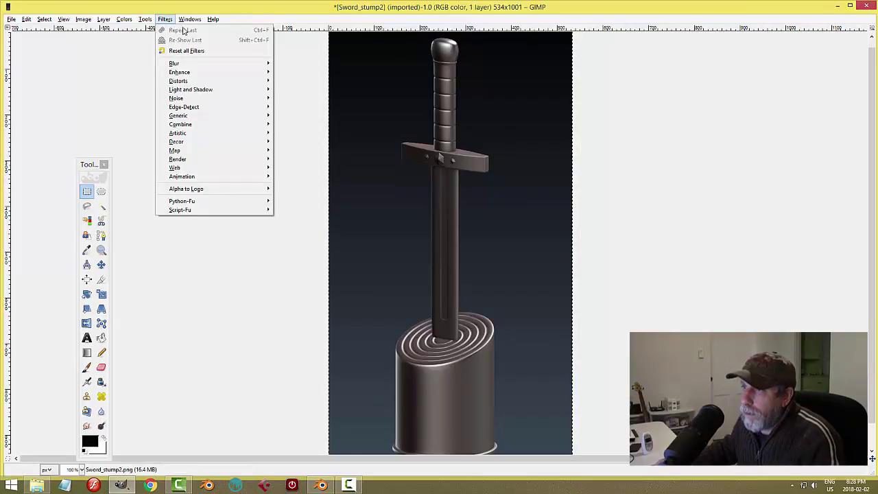
mouse_move(180, 72)
click(291, 133)
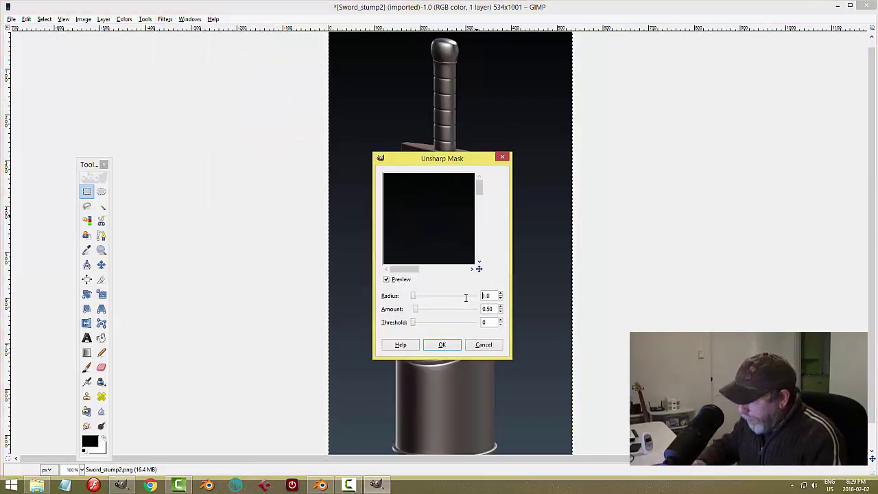
click(442, 344)
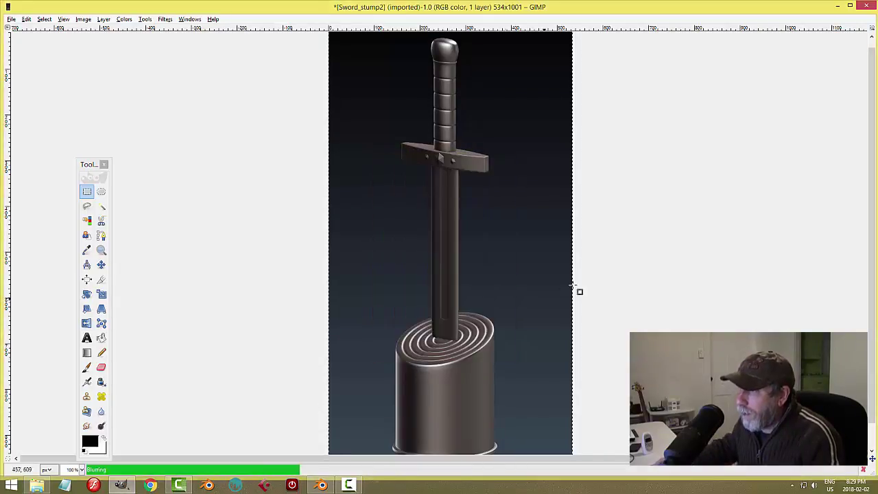
Adjust the midtones color balance of the image, setting red to 28 and shifting blue toward yellow.
click(125, 20)
click(137, 31)
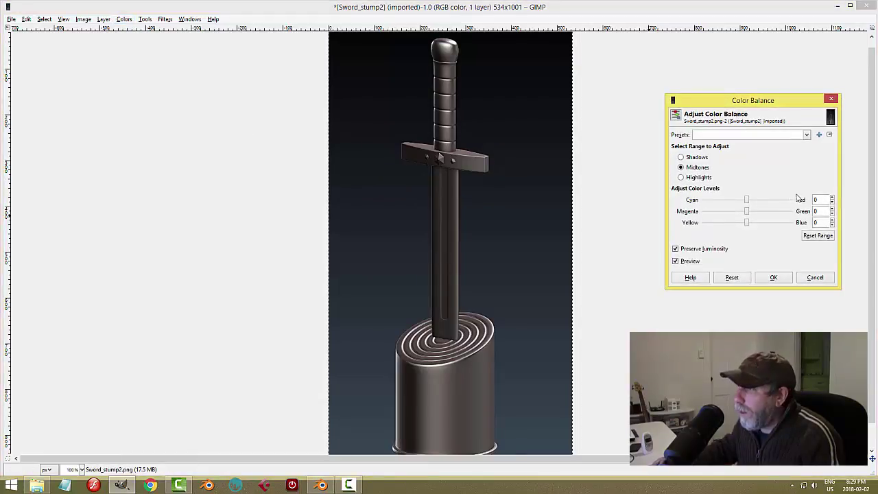
drag(748, 201, 761, 204)
click(747, 225)
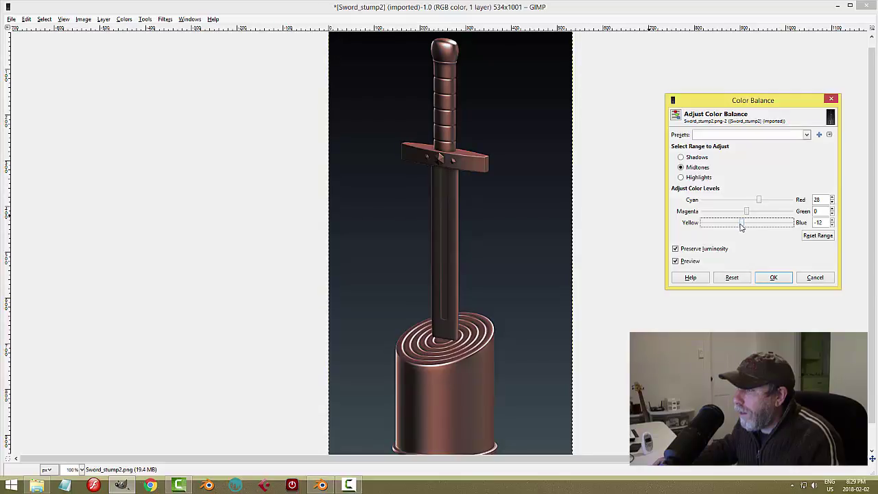
click(773, 277)
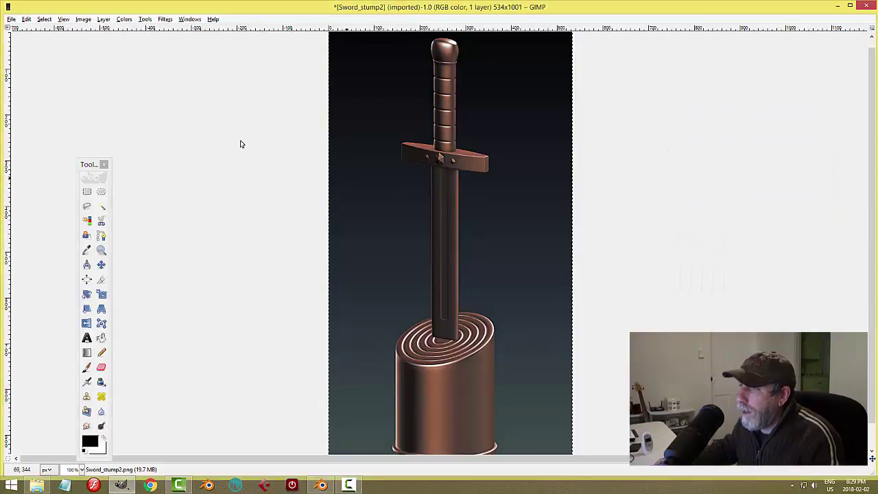
Apply a smooth S-shaped curve to the Value channel, raising the highlights and lowering the middle tones for more contrast.
click(132, 20)
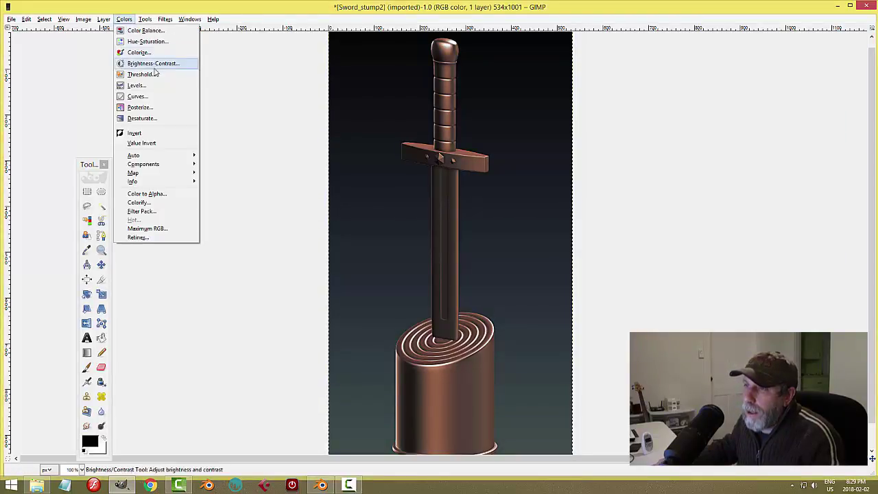
click(138, 96)
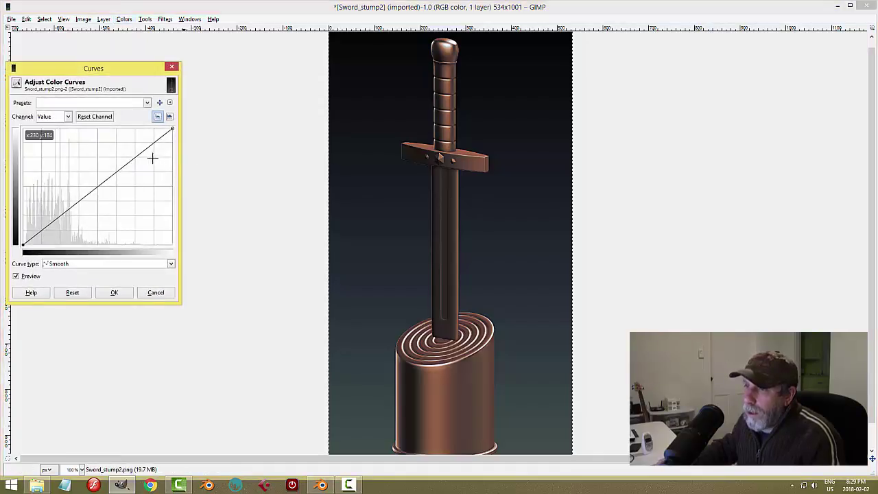
drag(141, 153, 137, 146)
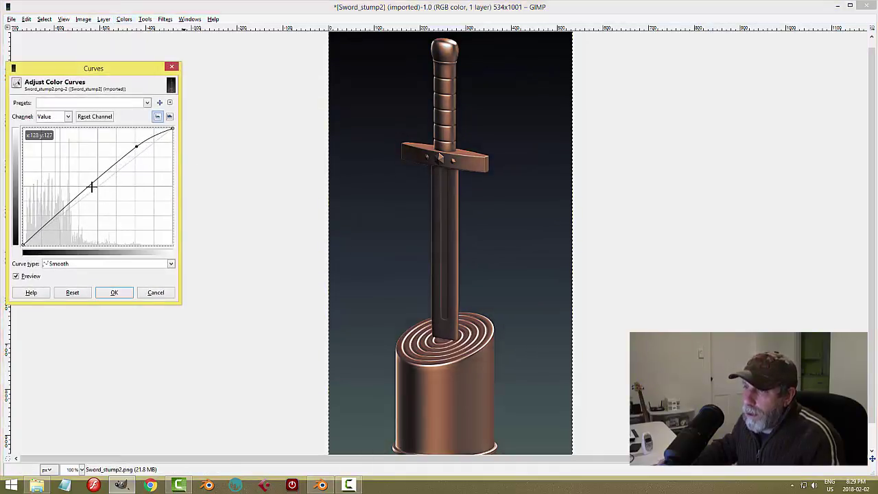
drag(91, 187, 98, 197)
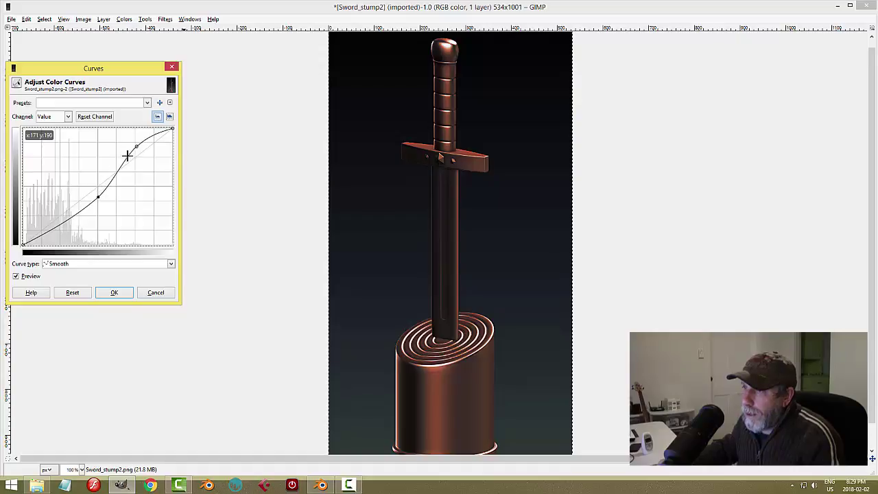
drag(131, 151, 131, 149)
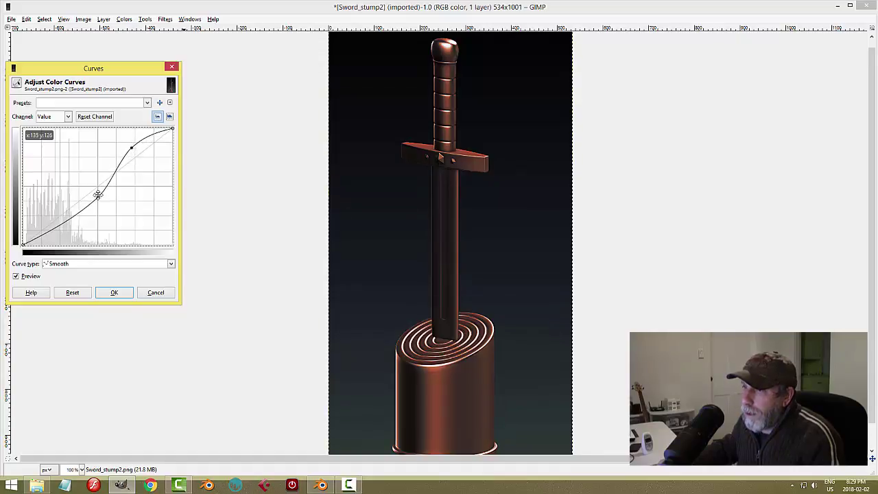
drag(98, 195, 97, 194)
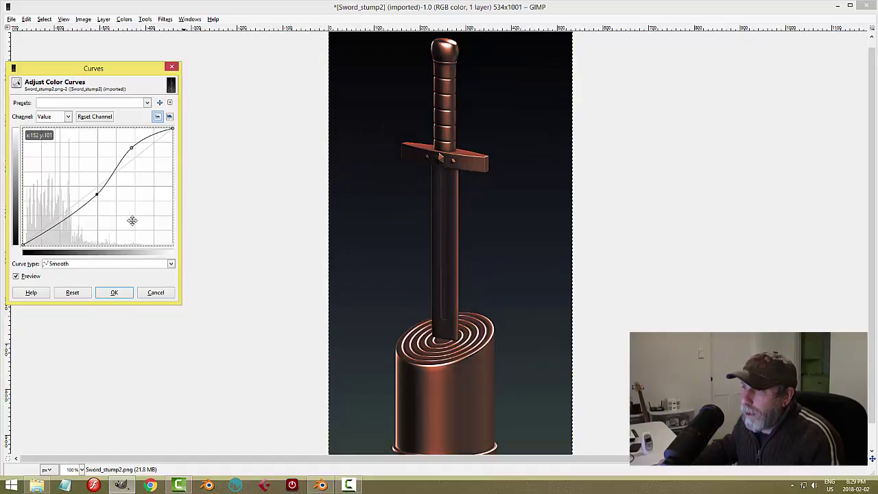
click(114, 292)
Overwrite Sword_stump2.png with the edited image, and close the image and GIMP, discarding the unsaved project changes.
click(11, 18)
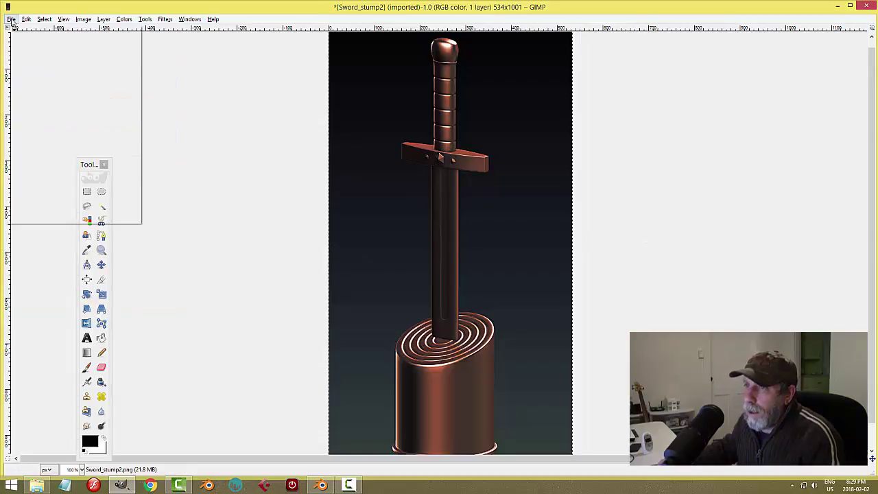
click(27, 133)
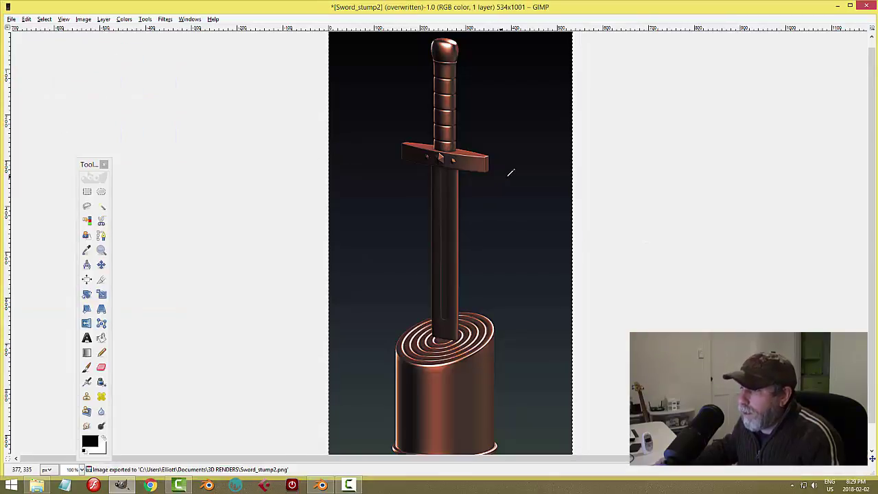
click(867, 7)
click(459, 306)
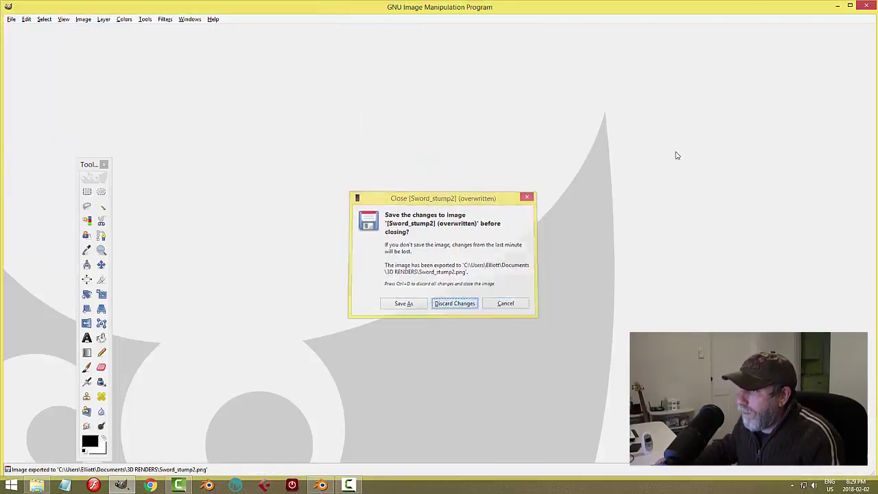
click(868, 7)
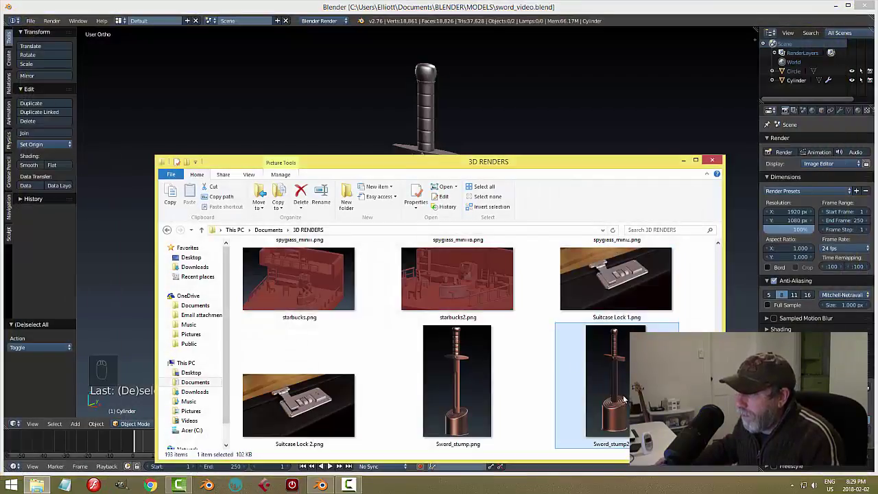
Open Sword_stump2.png from the 3D RENDERS folder in Windows Photo Viewer and inspect the sword and stump more closely.
double_click(617, 394)
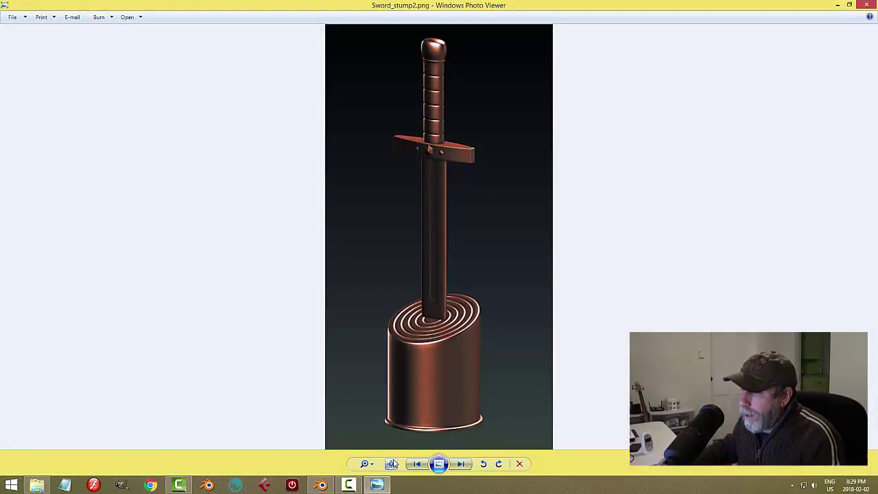
scroll(579, 297, up, 1)
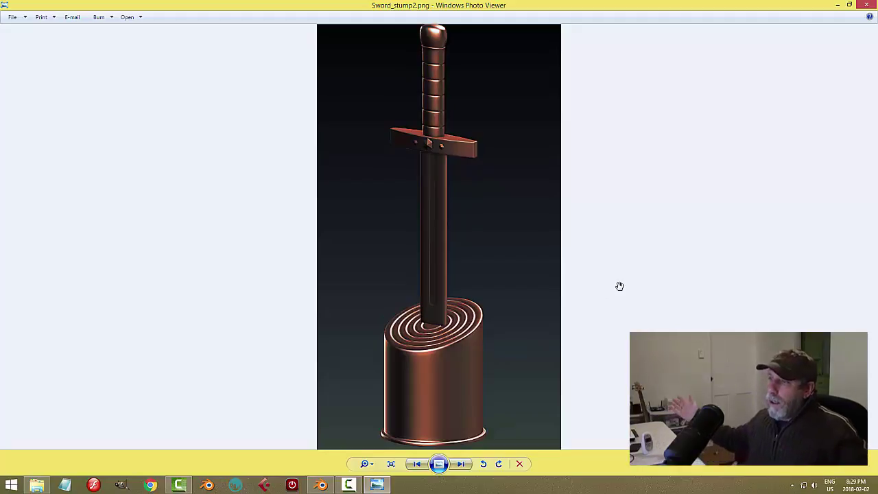